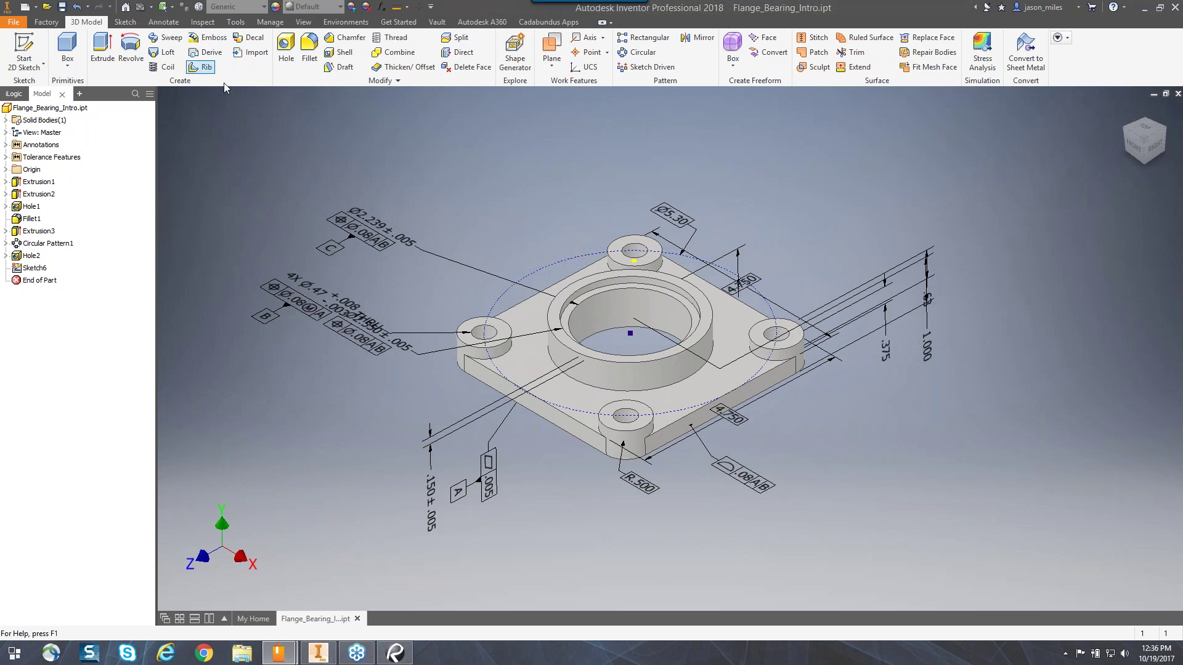
Bring up the annotation tools and review the part's annotations and tolerance features in the model tree
{"action": "left_click", "coordinate": [163, 23]}
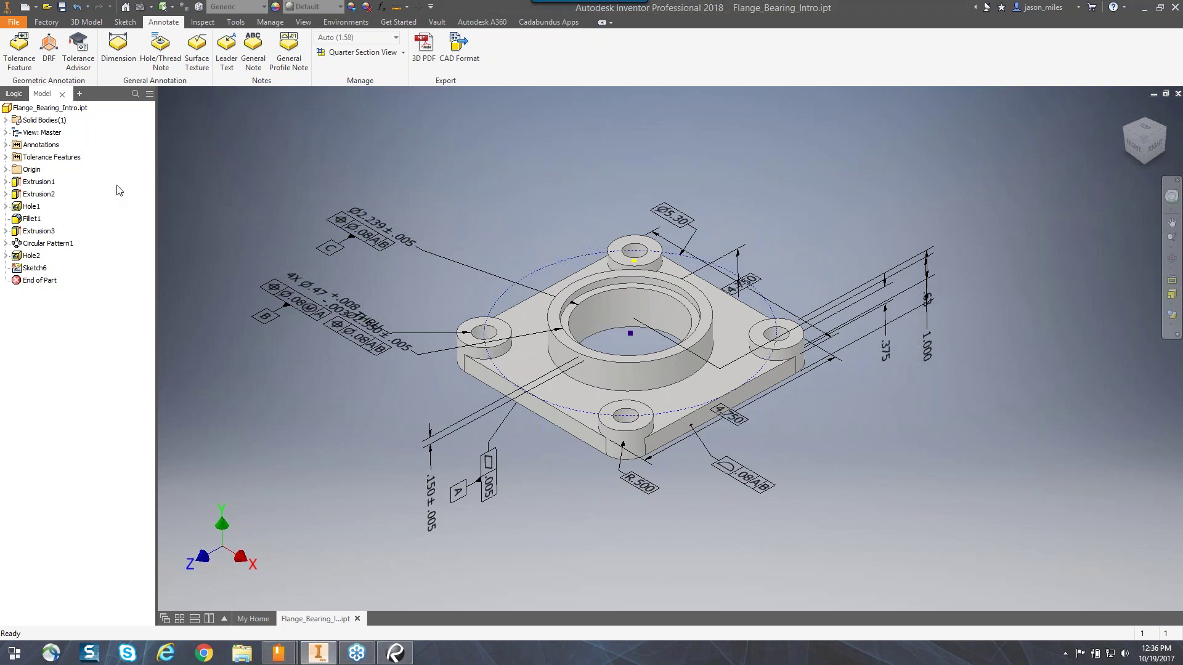
{"action": "left_click", "coordinate": [6, 146]}
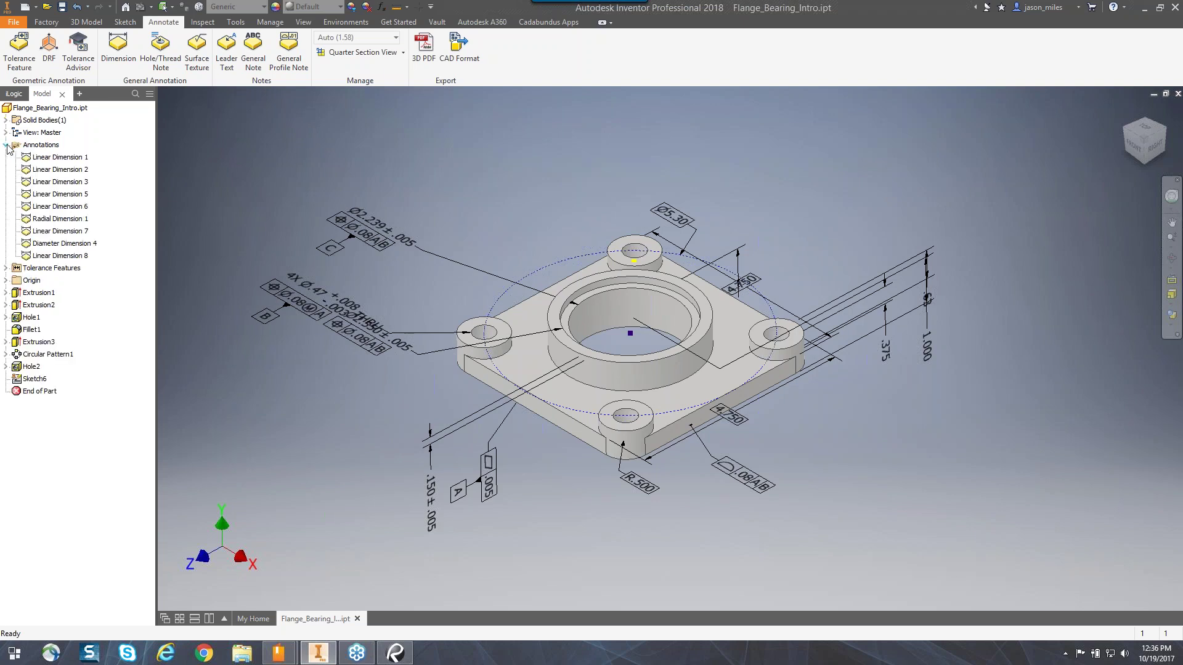
{"action": "left_click", "coordinate": [6, 269]}
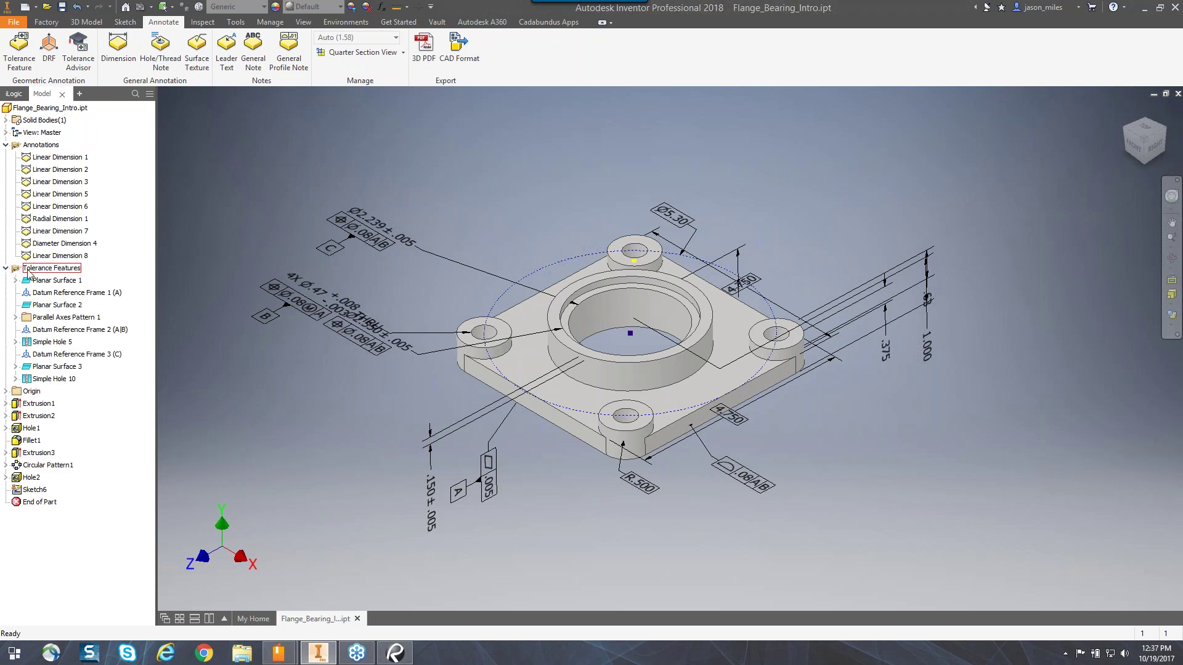
{"action": "left_click", "coordinate": [6, 268]}
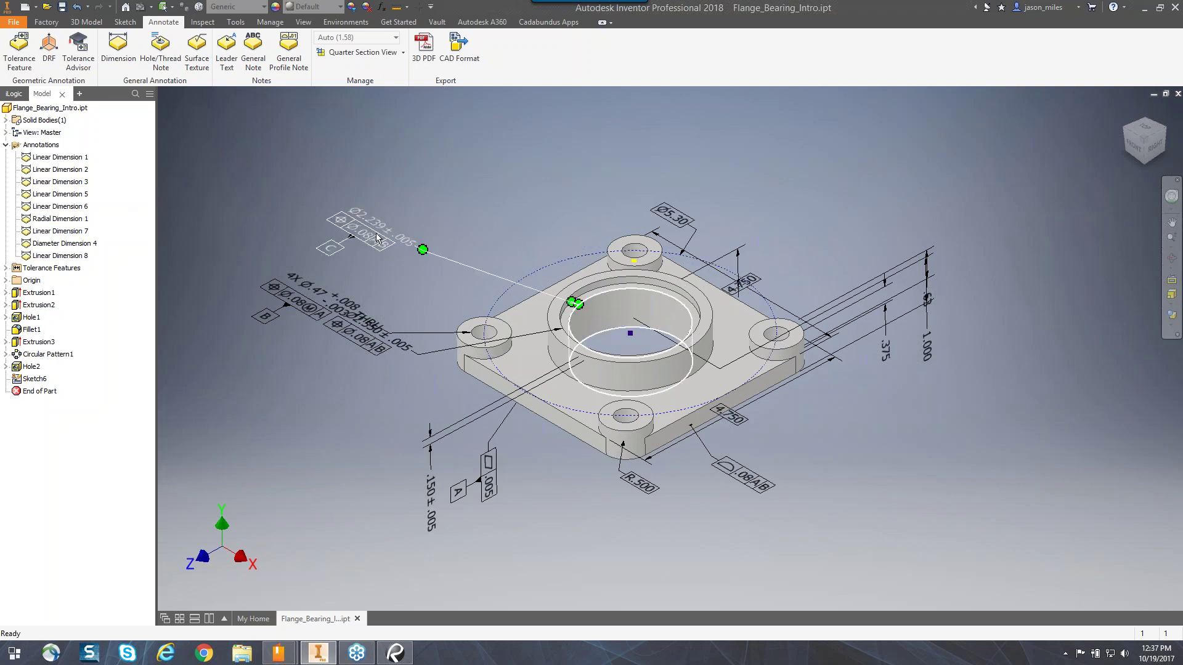
Check that the Ø5.30 bolt-circle dimension can be selected and set the selection filter to faces and edges
{"action": "left_click", "coordinate": [671, 217]}
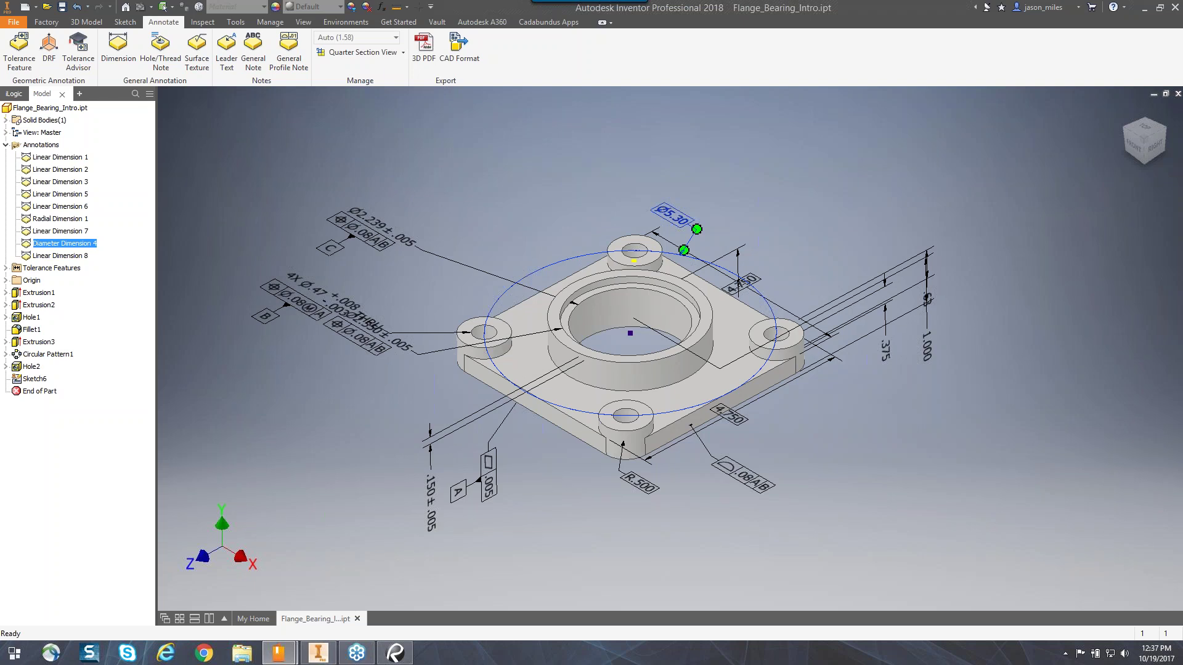
{"action": "left_click", "coordinate": [562, 164]}
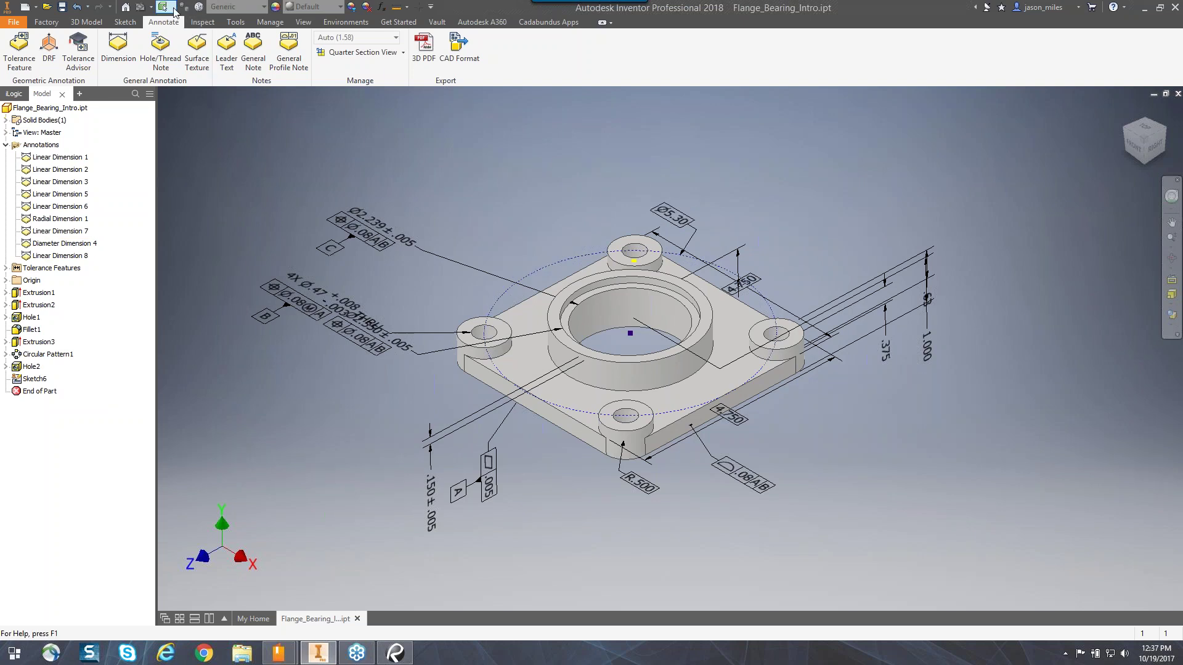
{"action": "left_click", "coordinate": [173, 8]}
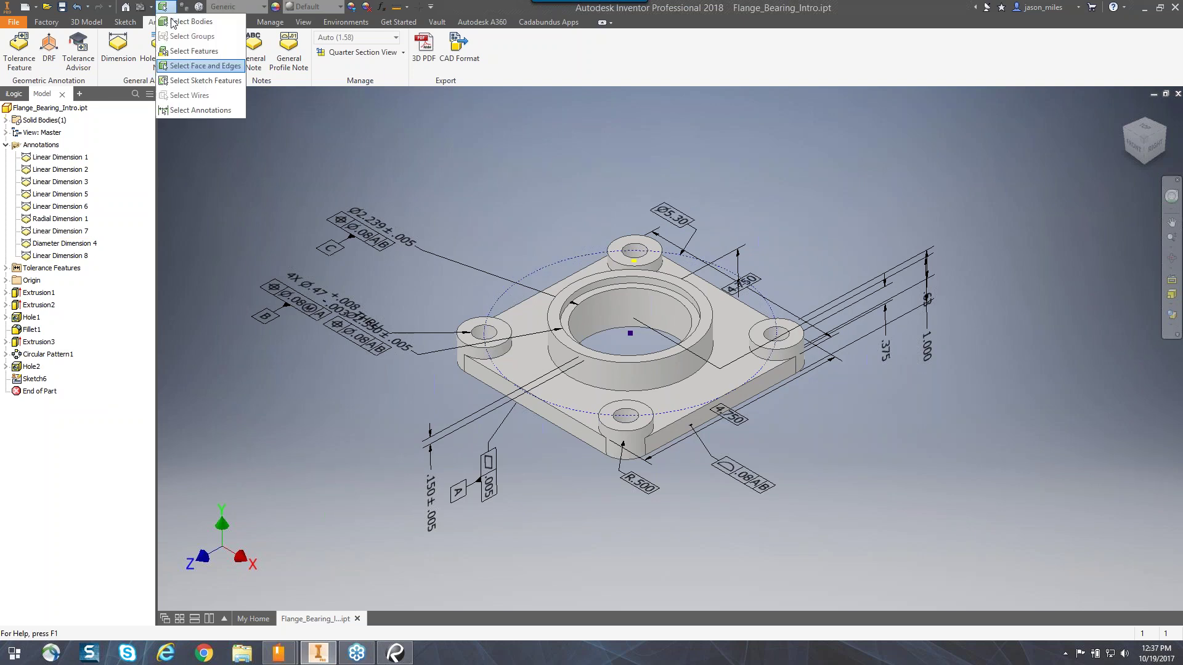
{"action": "left_click", "coordinate": [217, 69]}
Select the Ø5.30, rear 4.750, .375 and 1.000 dimensions in turn to examine how annotations are picked
{"action": "left_click", "coordinate": [671, 217]}
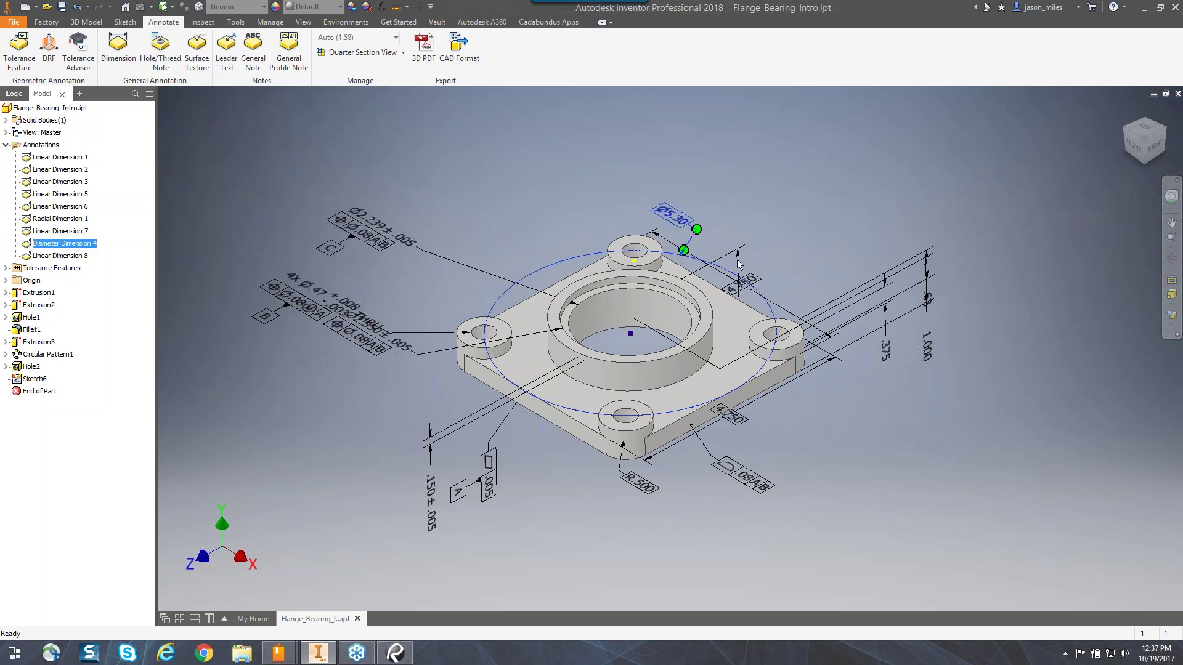
{"action": "left_click", "coordinate": [751, 282]}
{"action": "left_click", "coordinate": [808, 204]}
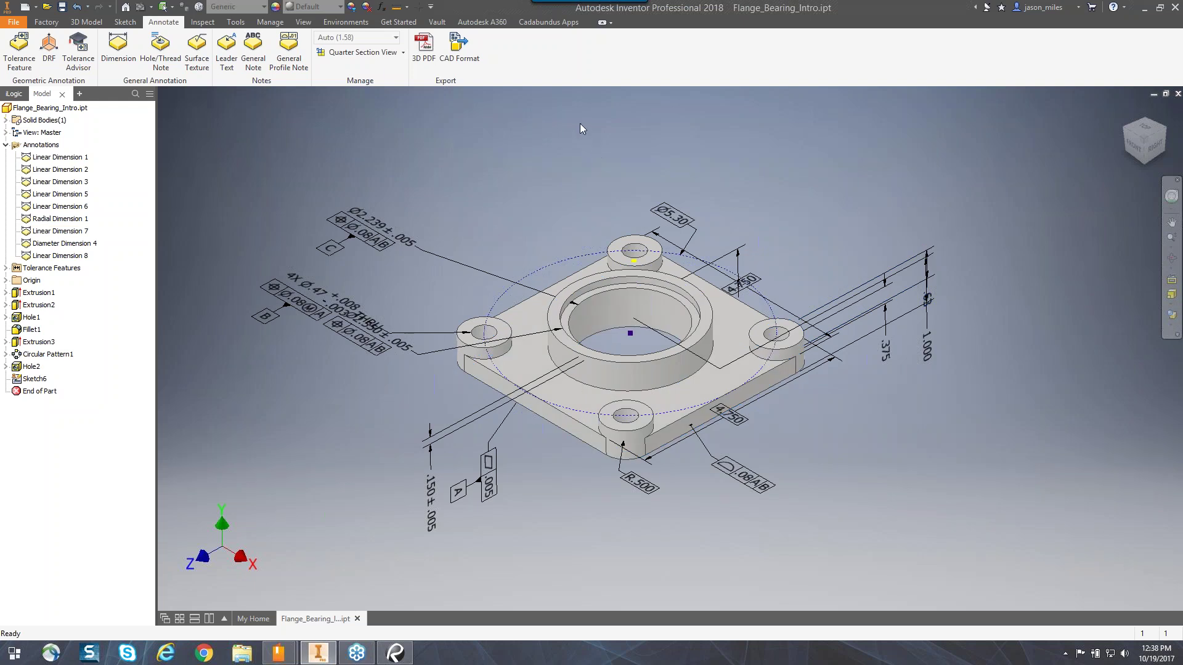
{"action": "left_click", "coordinate": [885, 321]}
{"action": "left_click", "coordinate": [925, 315]}
{"action": "left_click", "coordinate": [1008, 207]}
{"action": "left_click", "coordinate": [926, 311]}
{"action": "left_click", "coordinate": [899, 384]}
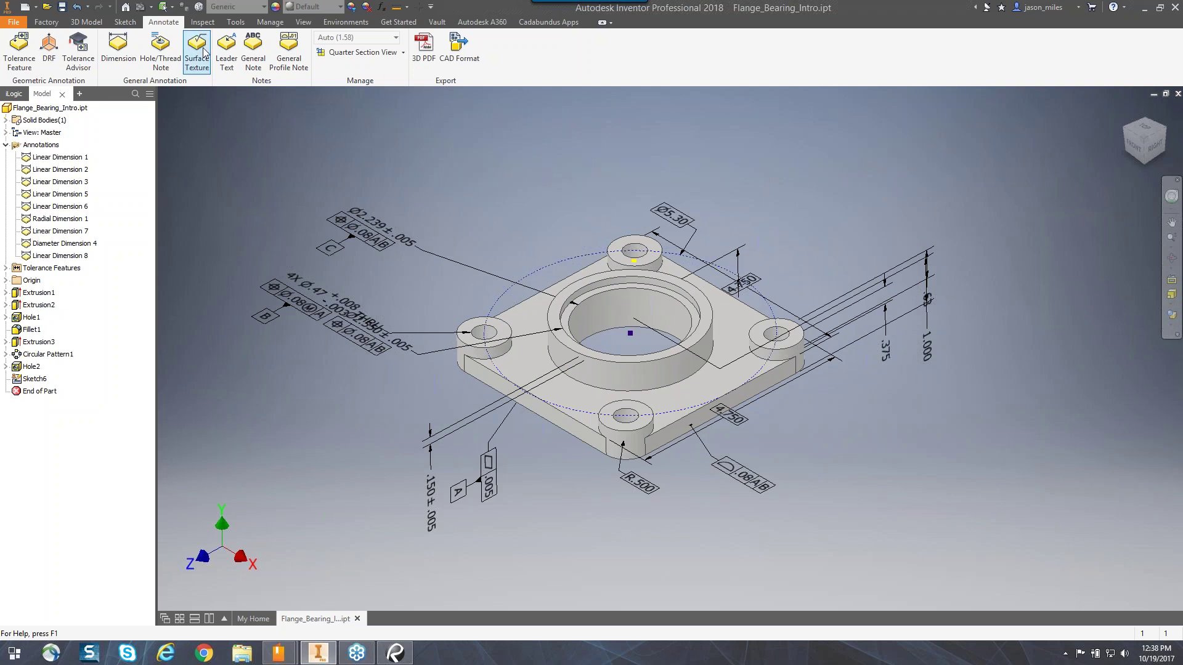
Try window-selecting the dimensions with the annotation selection filter, and restore the faces and edges filter
{"action": "left_click", "coordinate": [173, 8]}
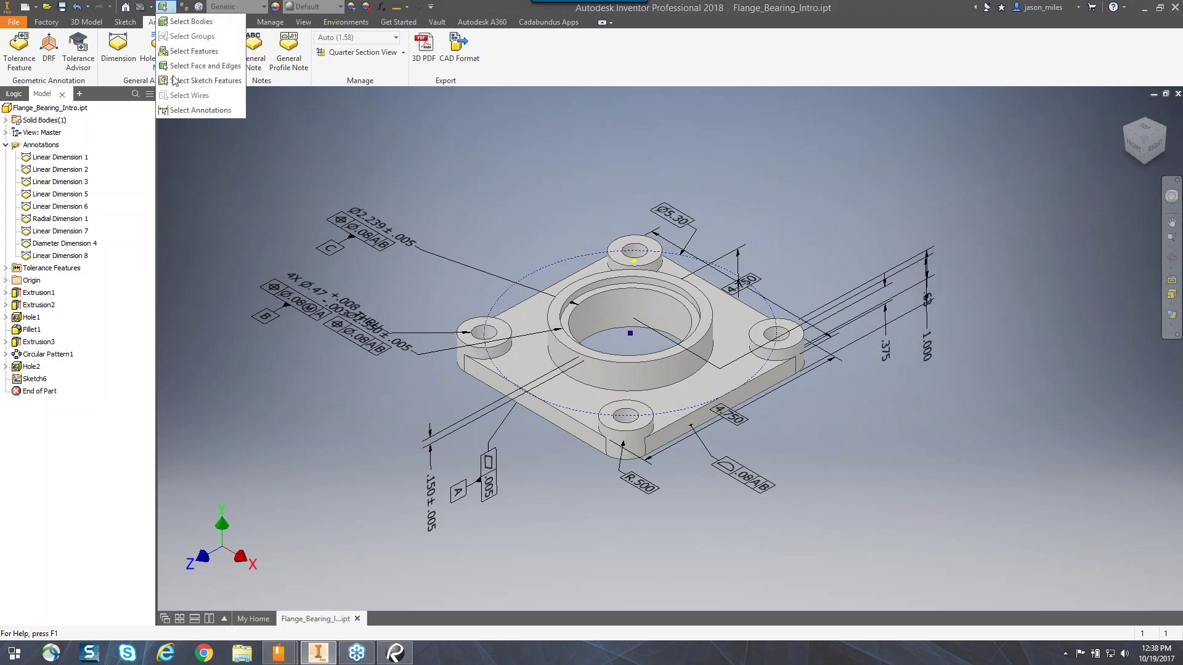
{"action": "left_click", "coordinate": [206, 111]}
{"action": "mouse_move", "coordinate": [608, 146]}
{"action": "left_mouse_down"}
{"action": "mouse_move", "coordinate": [845, 326]}
{"action": "mouse_move", "coordinate": [946, 367]}
{"action": "mouse_move", "coordinate": [983, 400]}
{"action": "mouse_move", "coordinate": [981, 388]}
{"action": "left_mouse_up"}
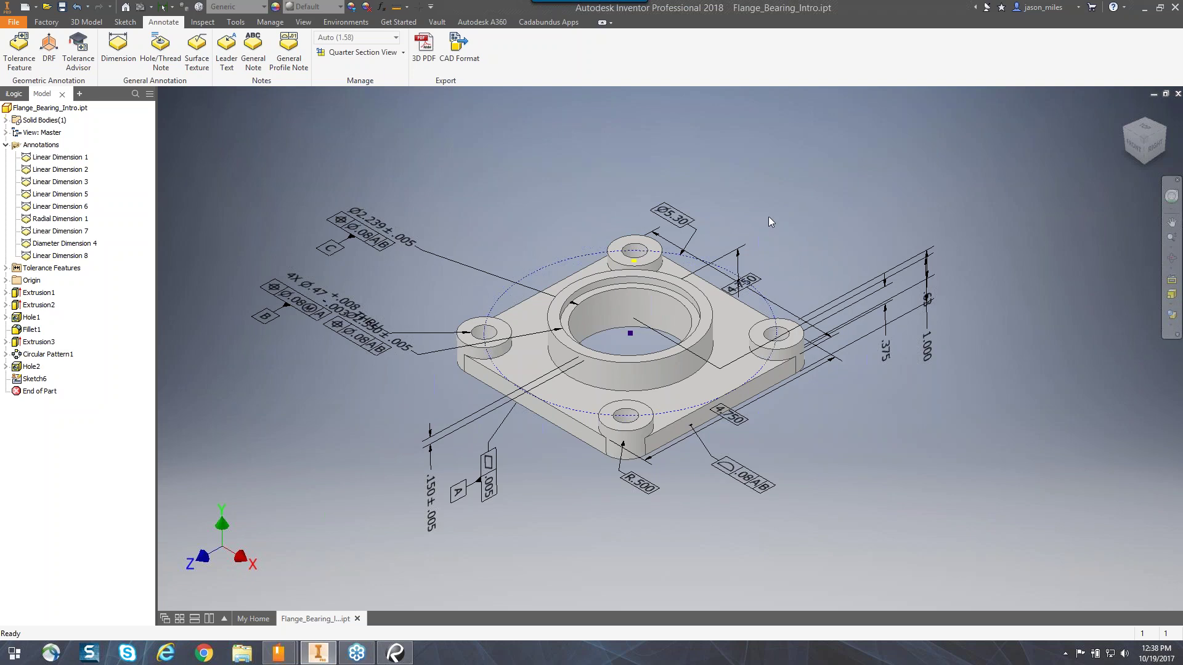
{"action": "right_click", "coordinate": [759, 194]}
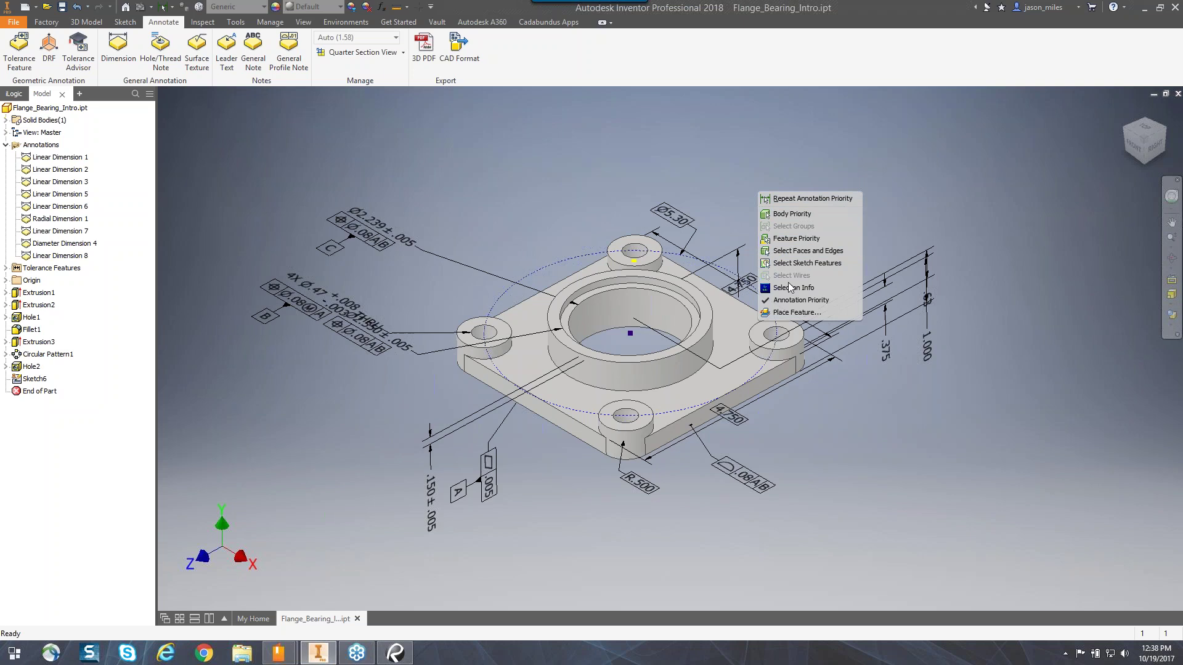
{"action": "left_click", "coordinate": [810, 254]}
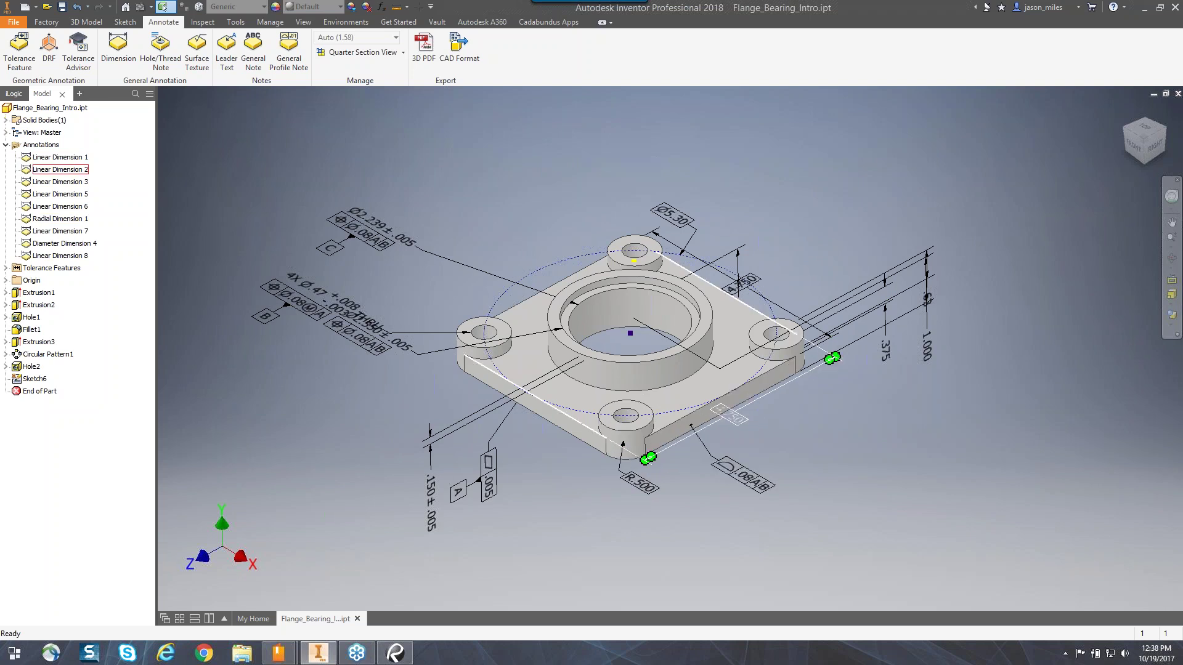
Move the 4.750 dimension behind the flange outward, clear of the part
{"action": "left_click", "coordinate": [748, 283]}
{"action": "left_click", "coordinate": [749, 284]}
{"action": "mouse_move", "coordinate": [750, 284]}
{"action": "left_mouse_down"}
{"action": "mouse_move", "coordinate": [818, 233]}
{"action": "mouse_move", "coordinate": [808, 239]}
{"action": "left_mouse_up"}
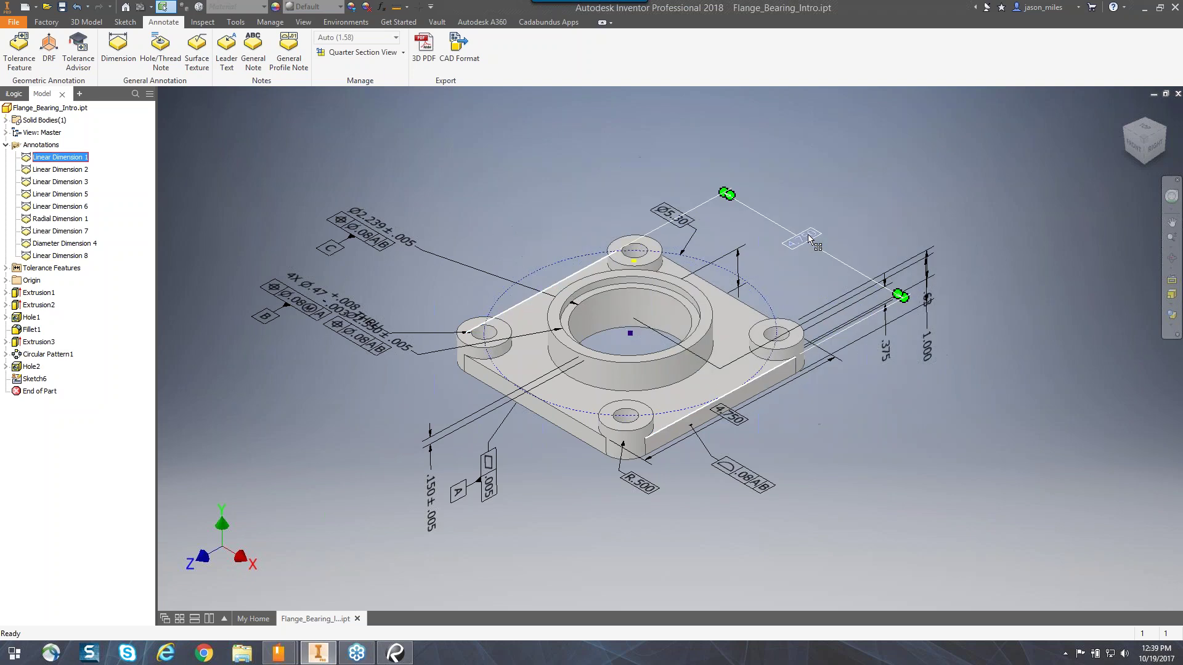
Move the 4.750 dimension along the flange's front edge outward, clear of the profile tolerance callout
{"action": "left_click", "coordinate": [735, 433]}
{"action": "left_click_drag", "start_coordinate": [736, 433], "coordinate": [835, 475]}
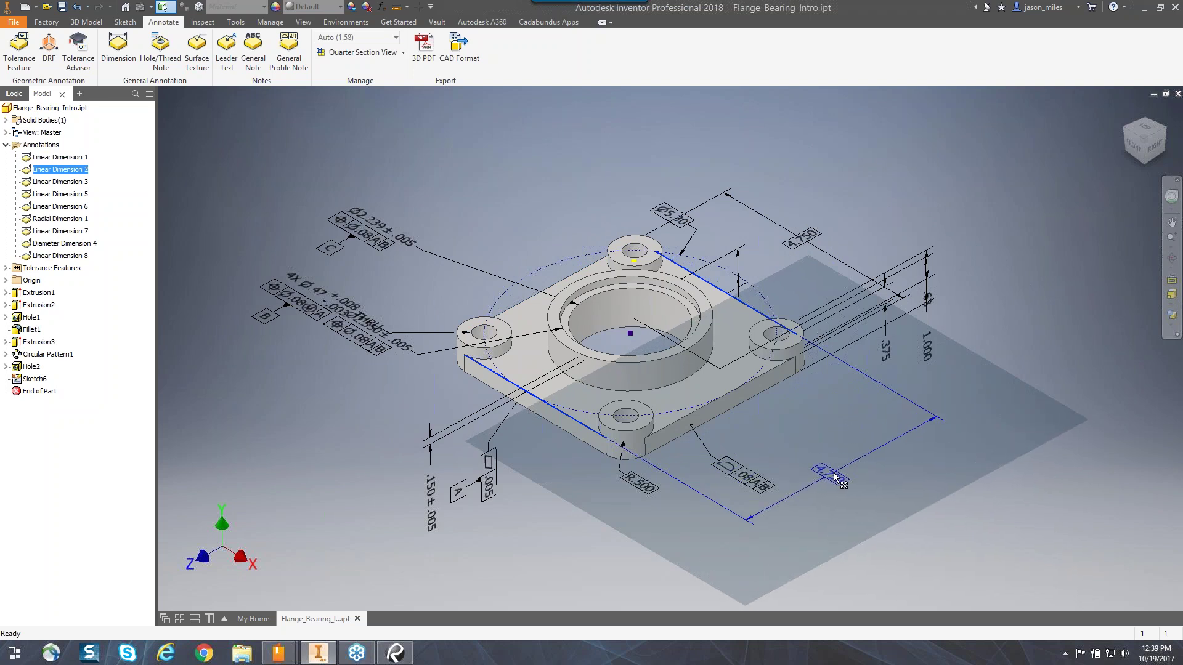
{"action": "left_click", "coordinate": [828, 476]}
{"action": "left_click", "coordinate": [663, 147]}
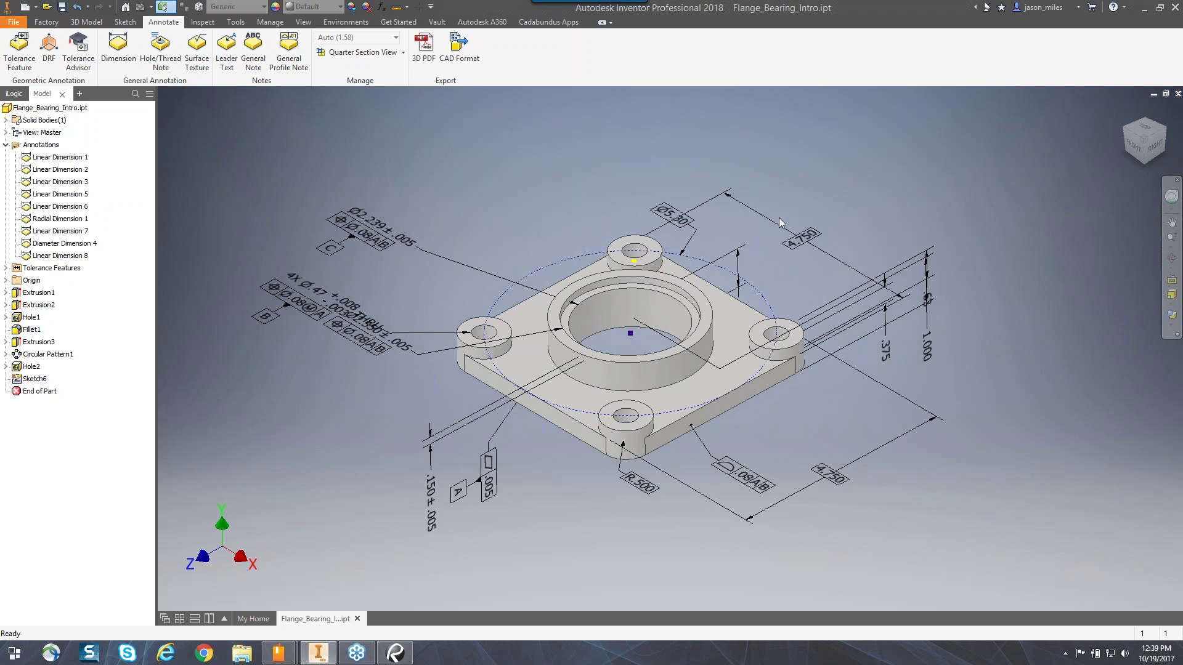
Toggle the text alignment of the 4.750 dimension behind the flange
{"action": "left_click", "coordinate": [798, 236]}
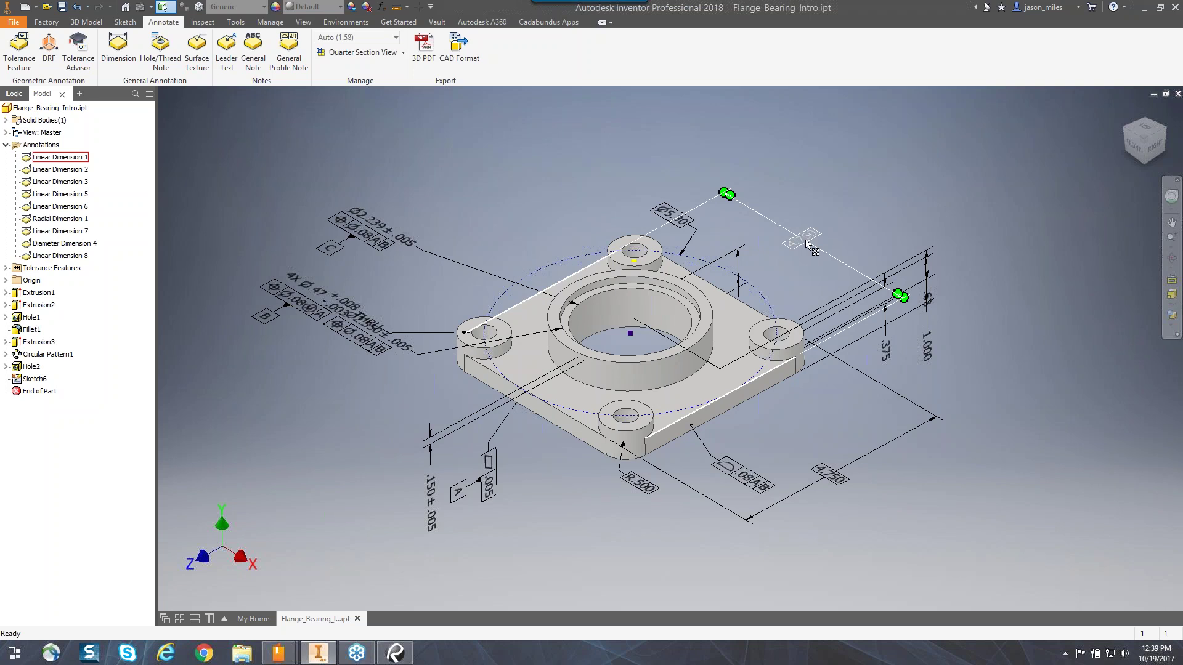
{"action": "left_click", "coordinate": [803, 262]}
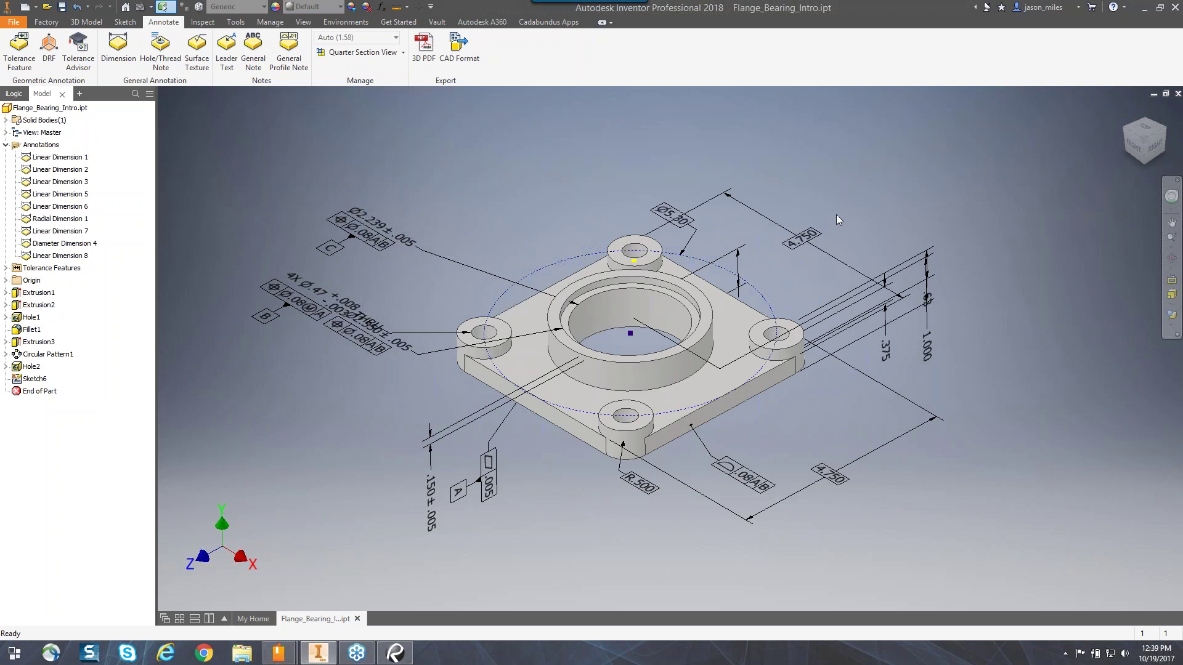
{"action": "left_click", "coordinate": [808, 258]}
{"action": "right_click", "coordinate": [803, 237]}
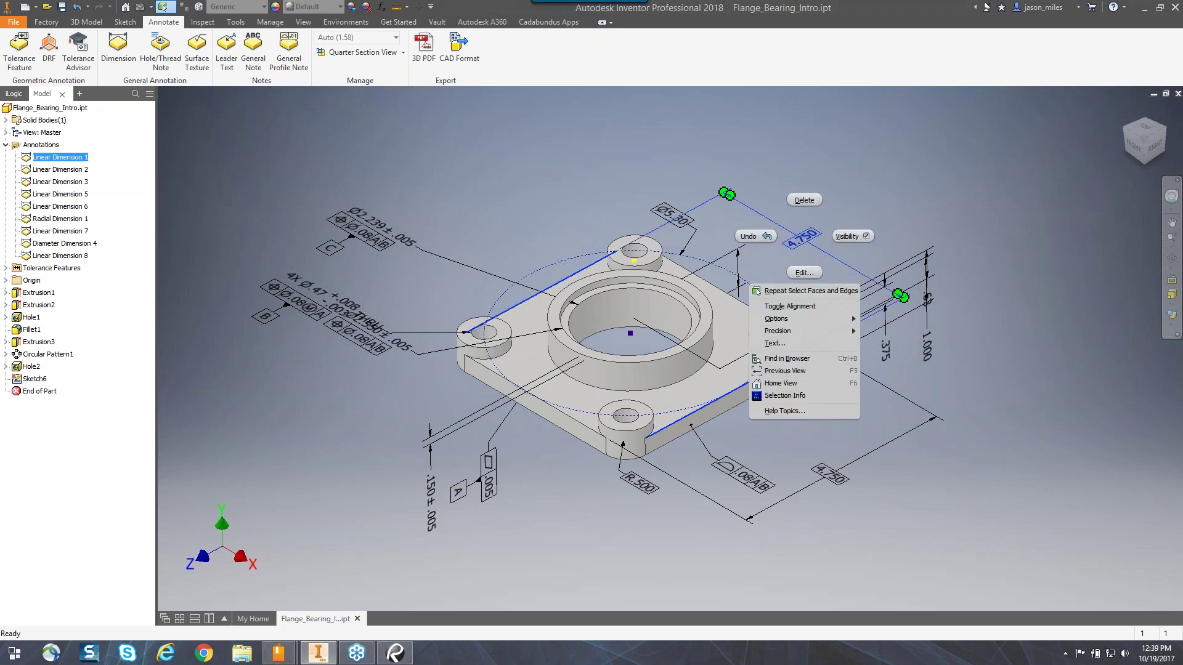
{"action": "left_click", "coordinate": [801, 304]}
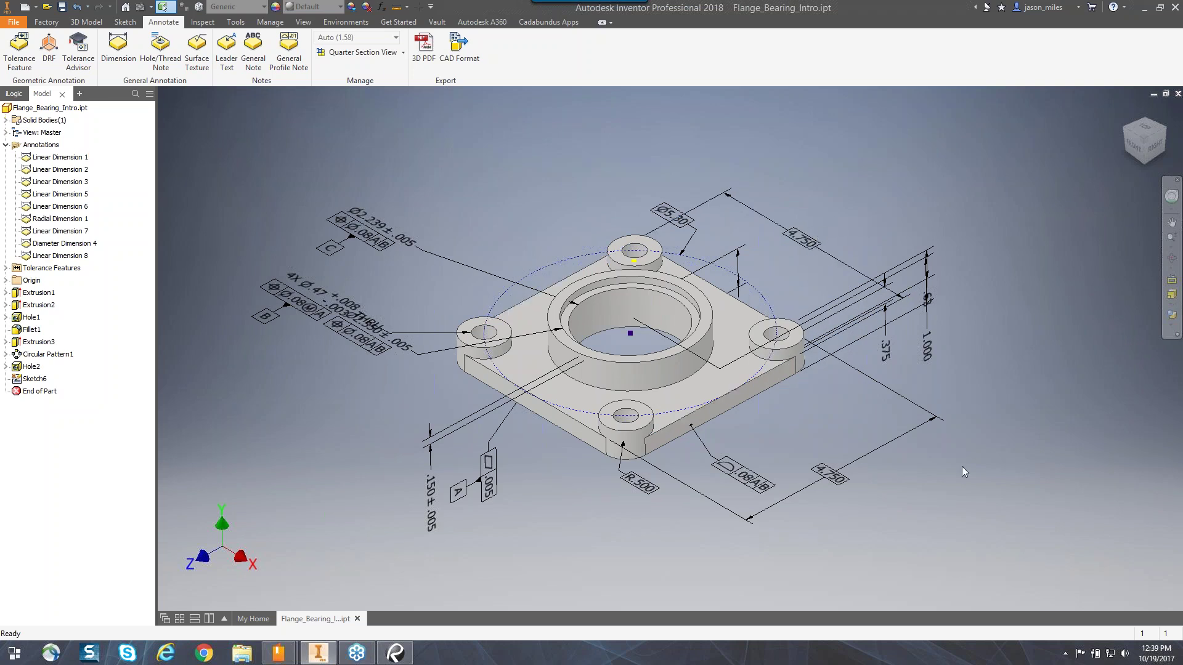
Toggle the text alignment of the 4.750 dimension in front of the flange and deselect it
{"action": "left_click", "coordinate": [828, 460]}
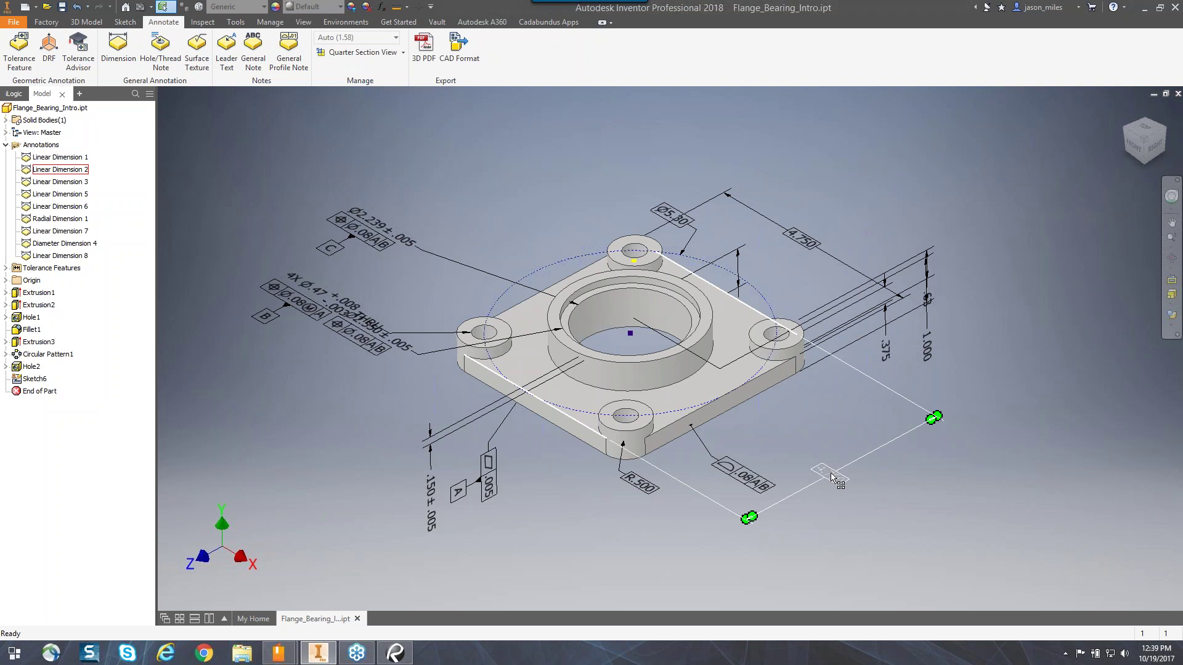
{"action": "right_click", "coordinate": [828, 455]}
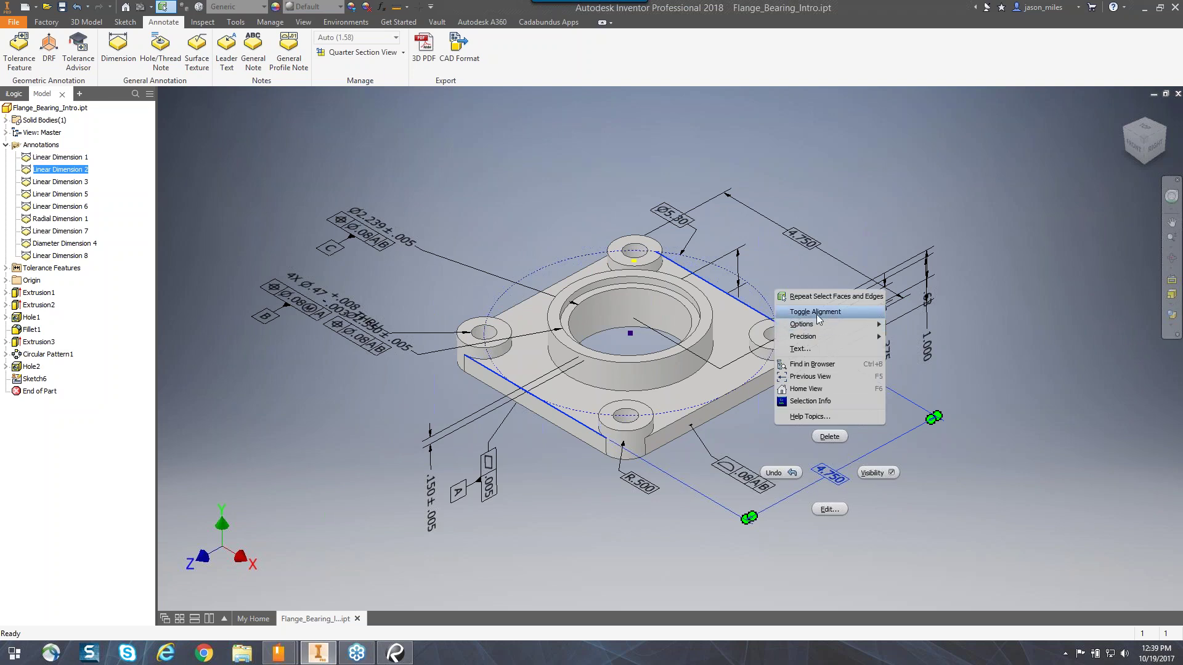
{"action": "left_click", "coordinate": [816, 312]}
{"action": "left_click", "coordinate": [837, 466]}
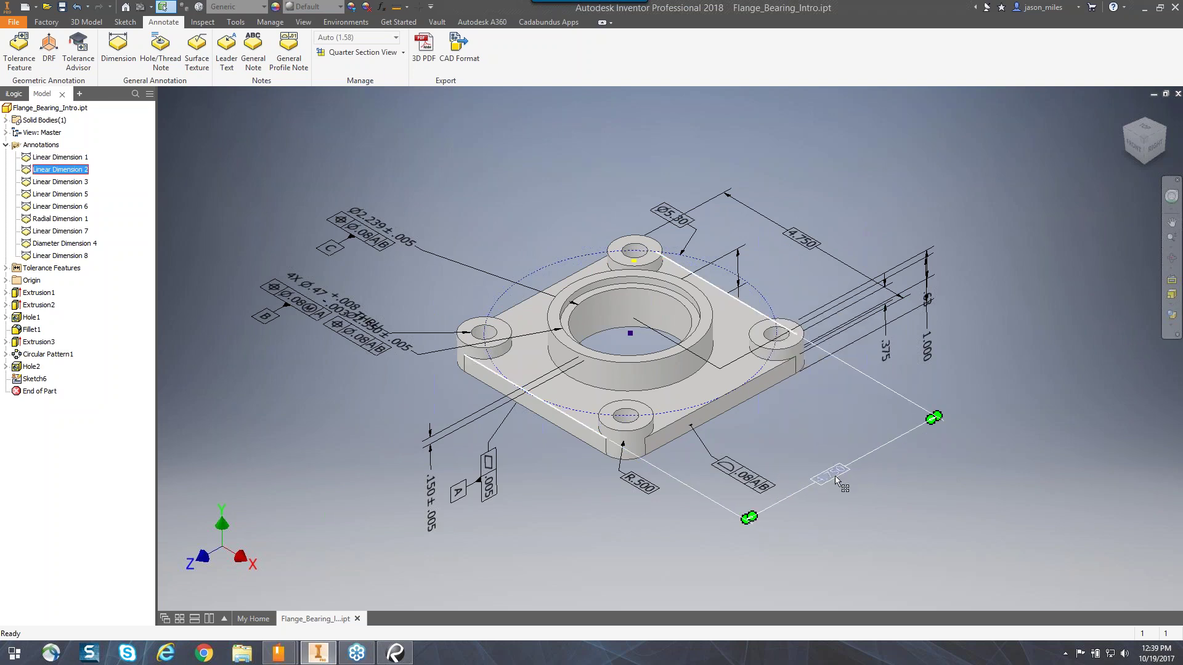
{"action": "left_click", "coordinate": [939, 468]}
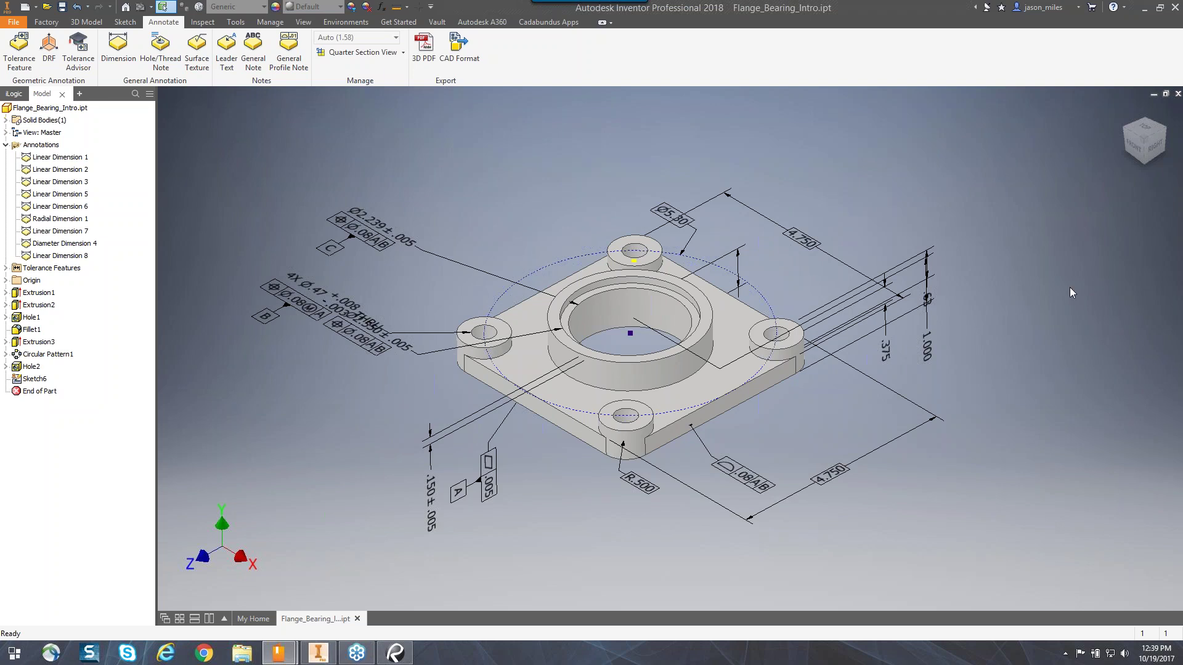
{"action": "left_click", "coordinate": [631, 490]}
{"action": "left_click", "coordinate": [616, 487]}
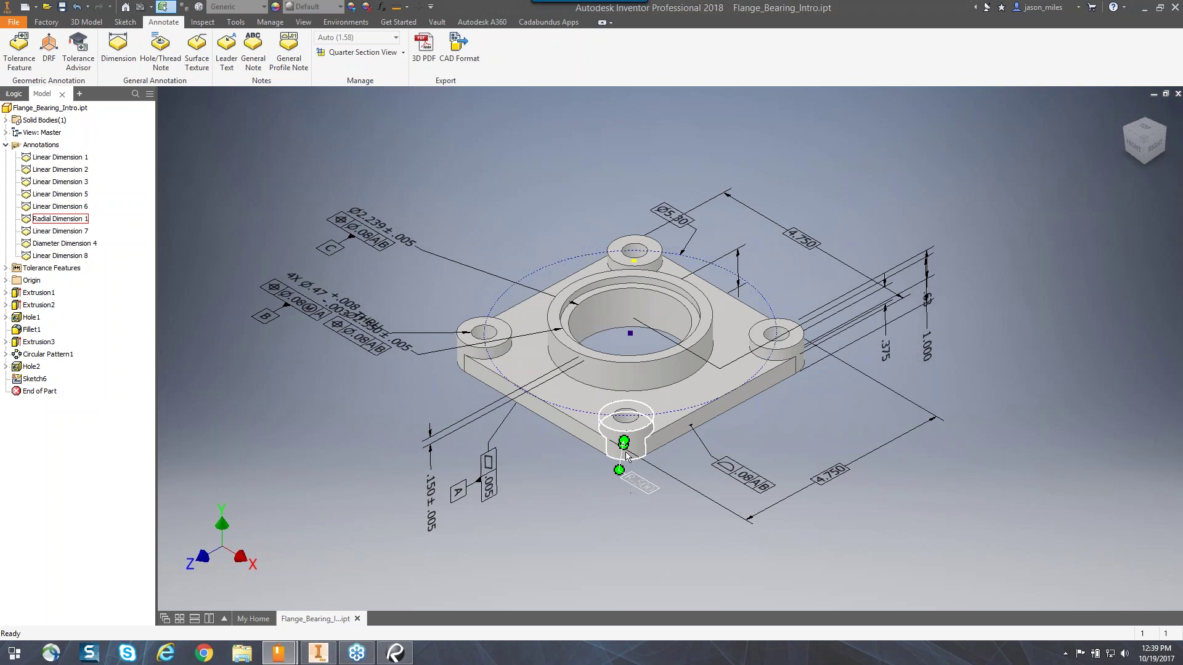
{"action": "right_click", "coordinate": [641, 487]}
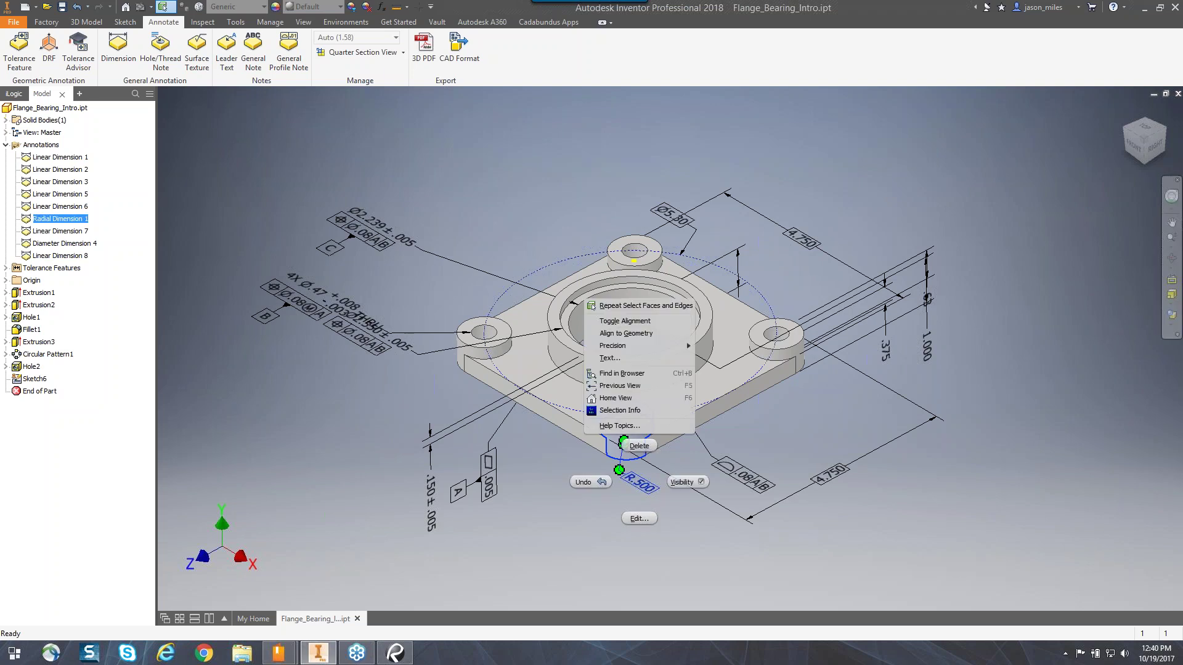
{"action": "key", "text": "Escape"}
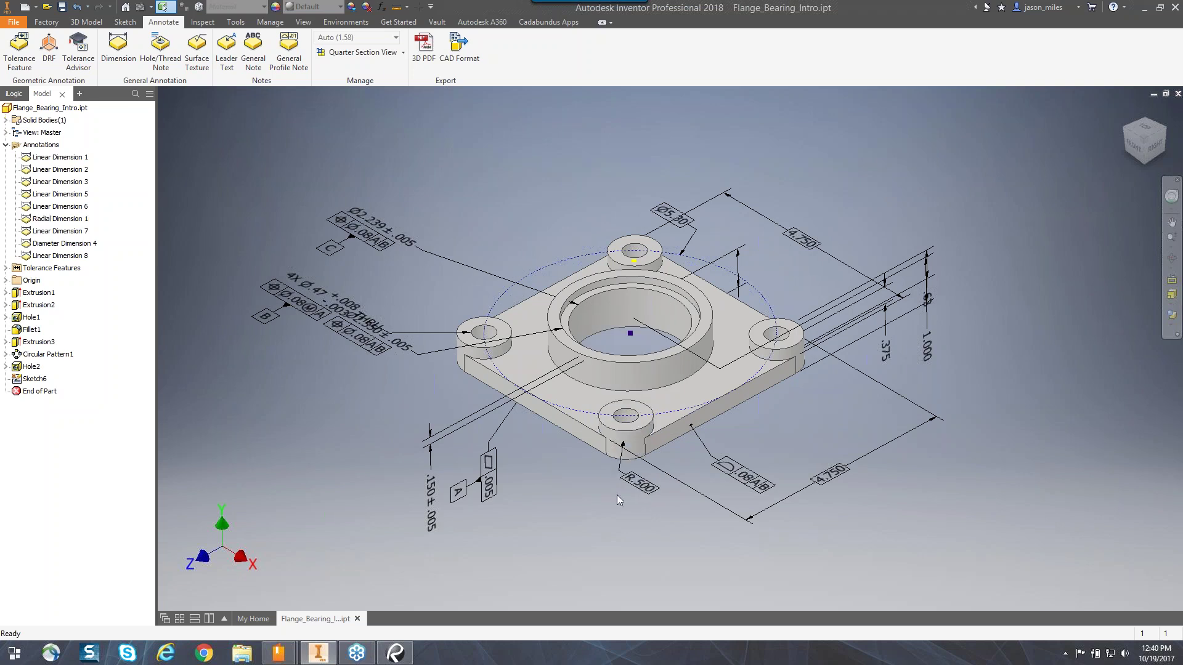
Add the prefix "4 X" to the R.500 radial dimension on the front corner boss
{"action": "double_click", "coordinate": [644, 490]}
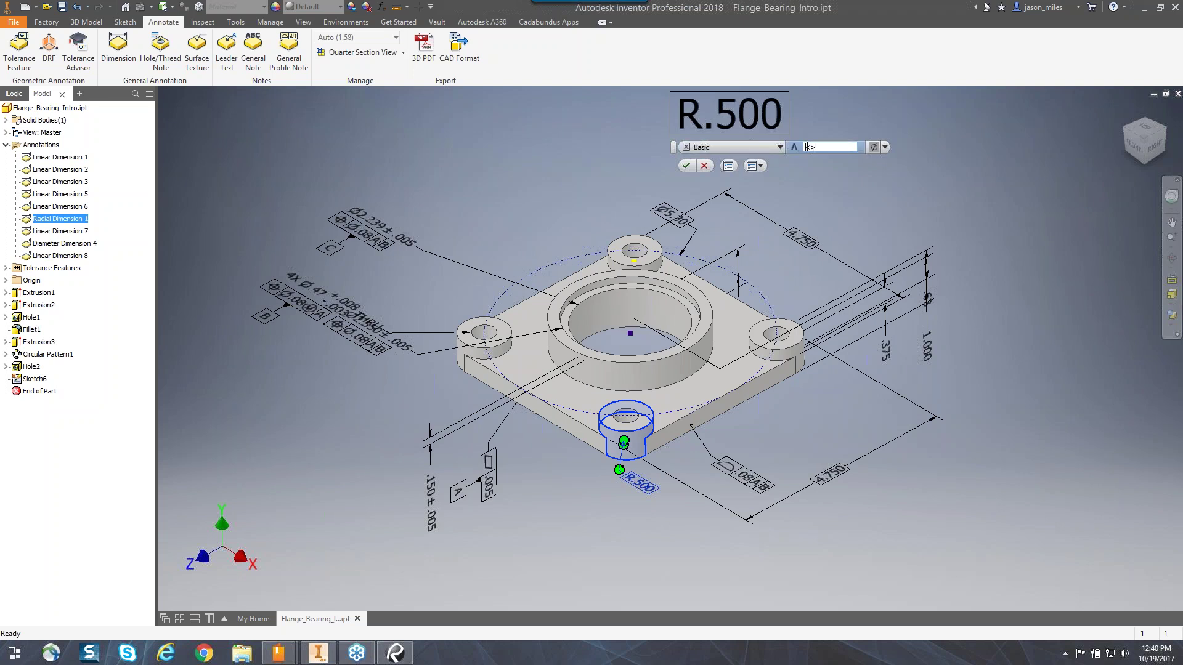
{"action": "left_click", "coordinate": [885, 147]}
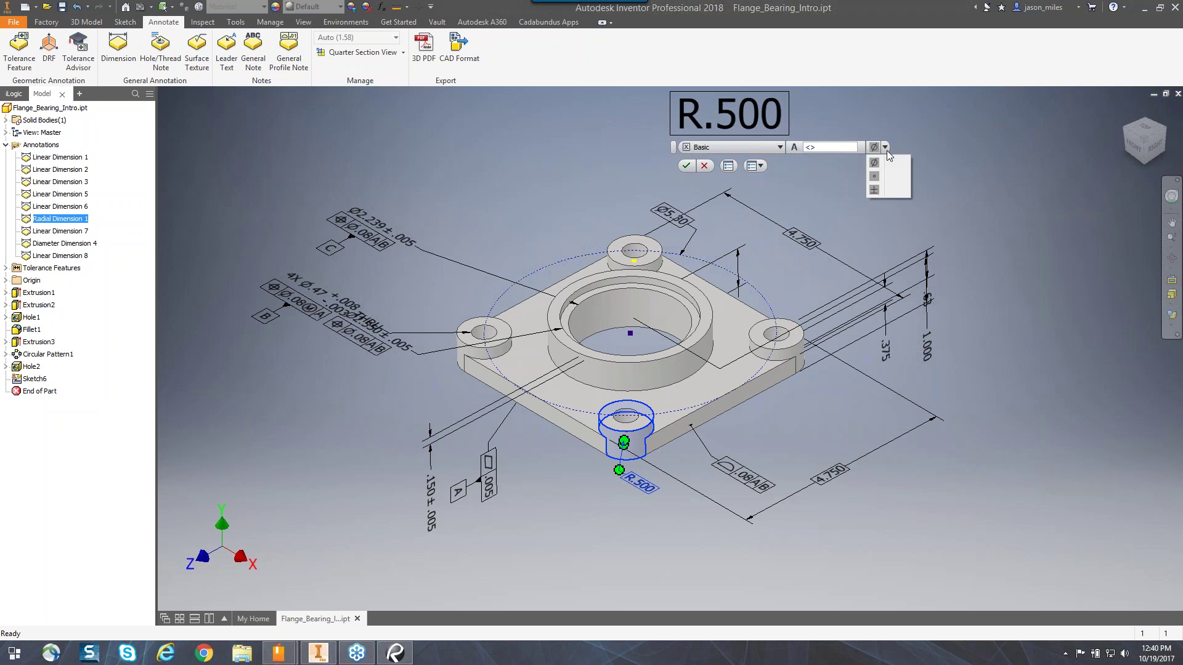
{"action": "left_click", "coordinate": [830, 148]}
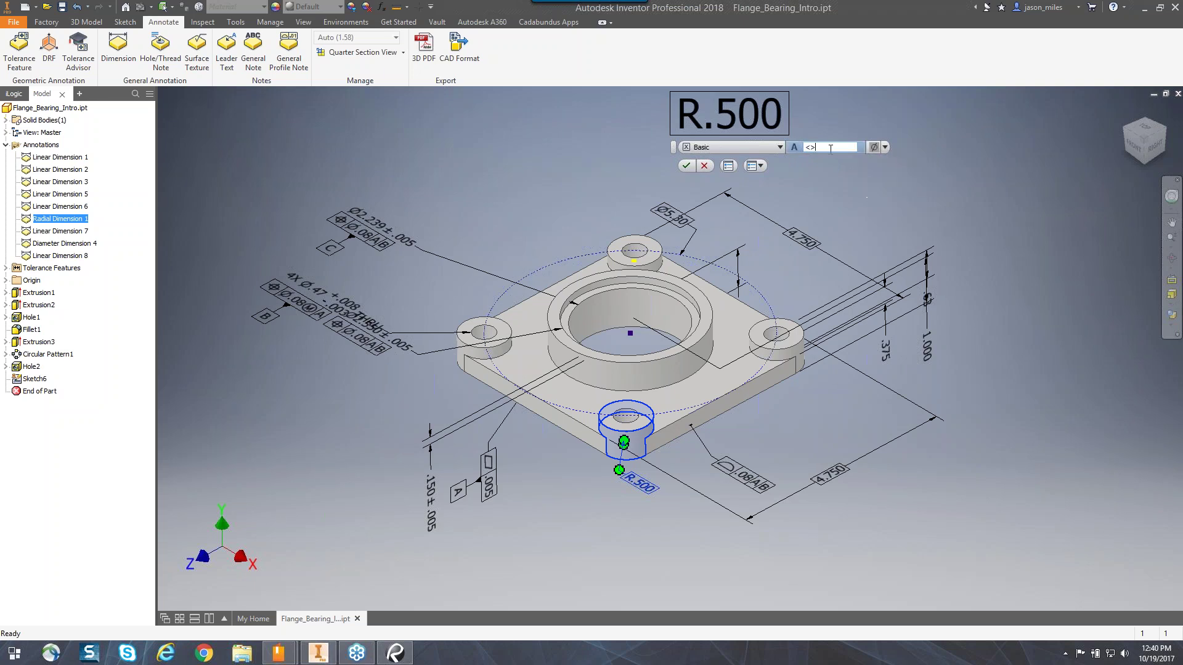
{"action": "left_click", "coordinate": [804, 148]}
{"action": "type", "text": "4 X"}
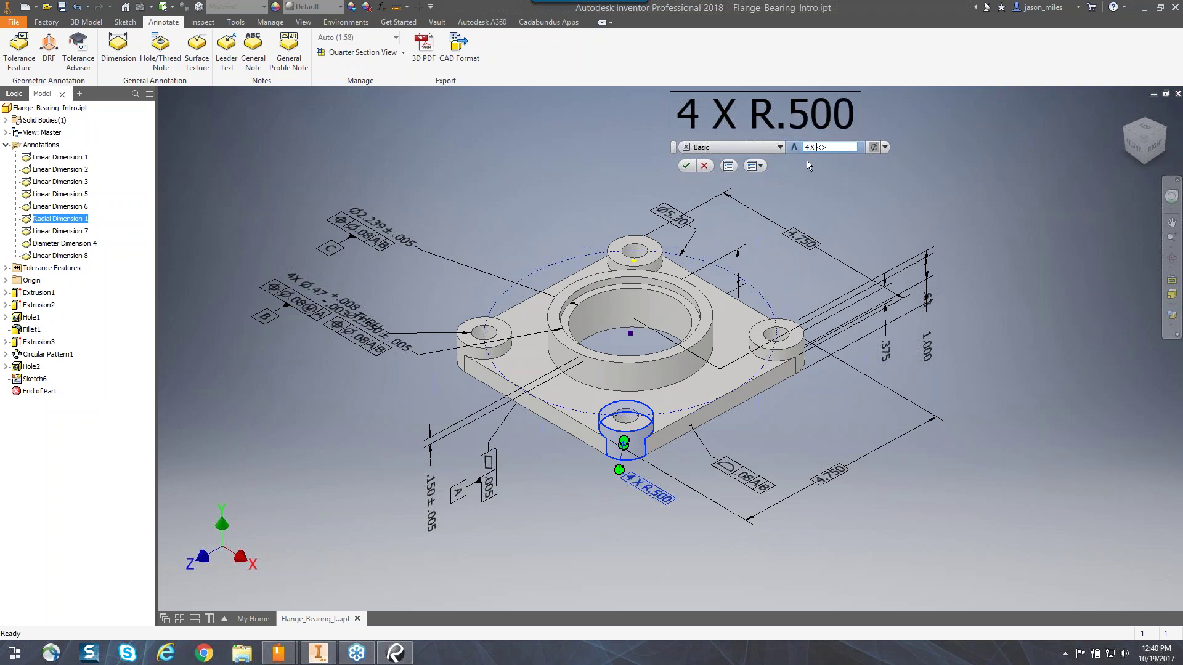
{"action": "left_click", "coordinate": [687, 166]}
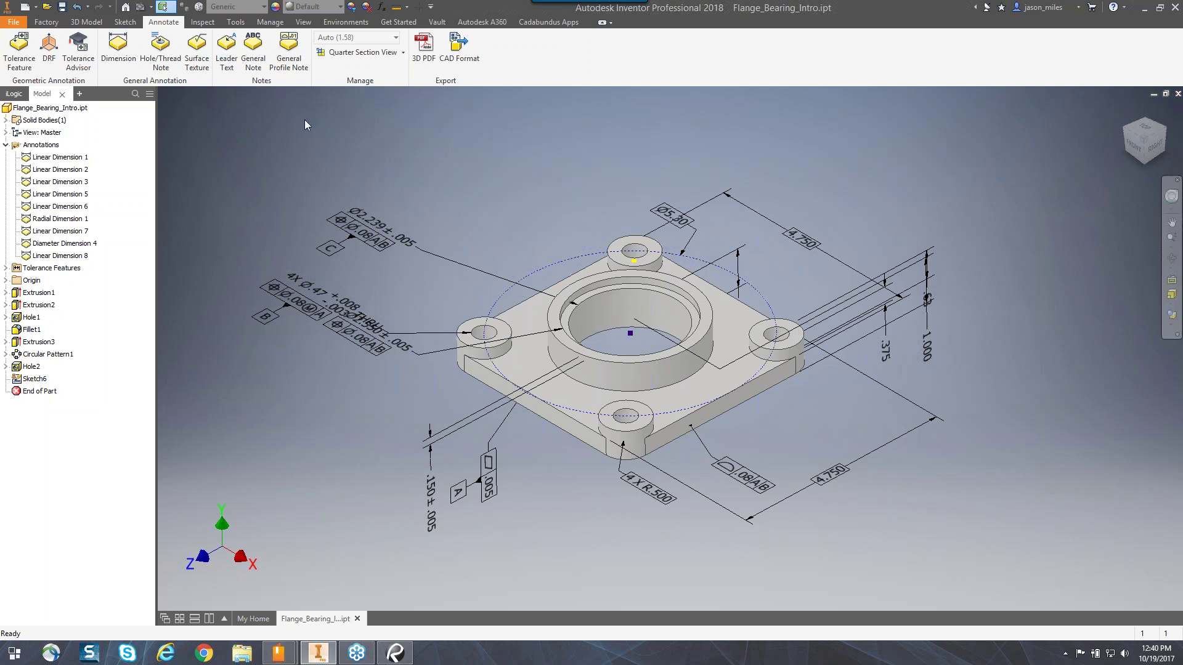
Attach a leader text note to the top face of the central ring, reading "Assigned Material ="
{"action": "left_click", "coordinate": [227, 59]}
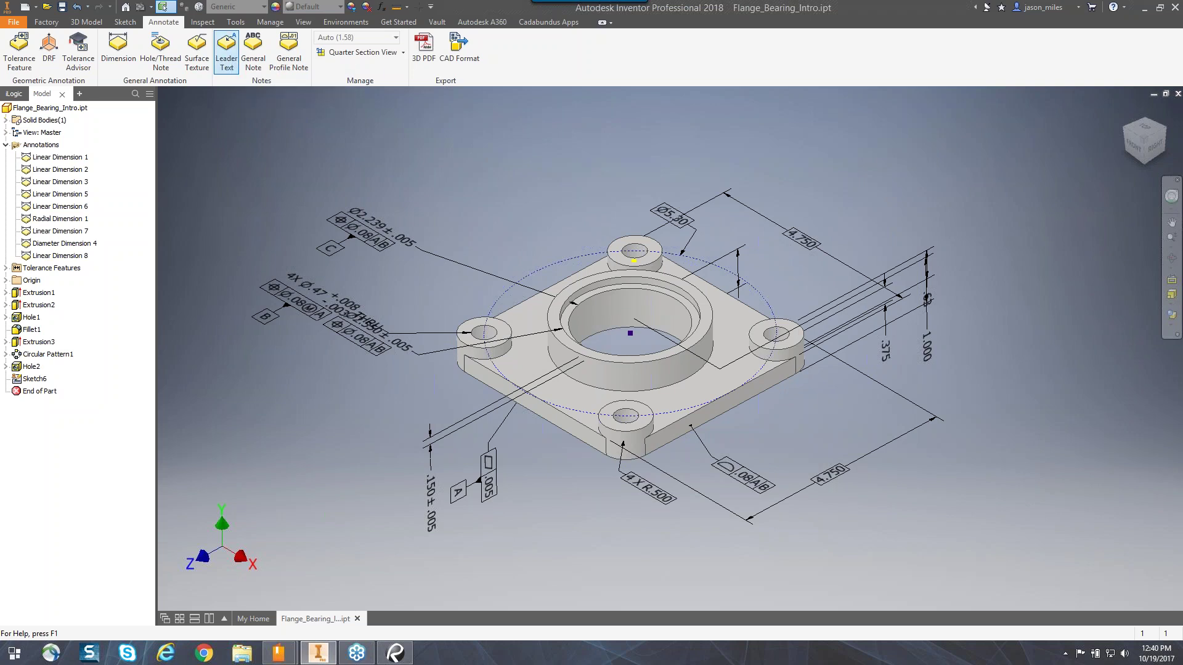
{"action": "left_click", "coordinate": [595, 280]}
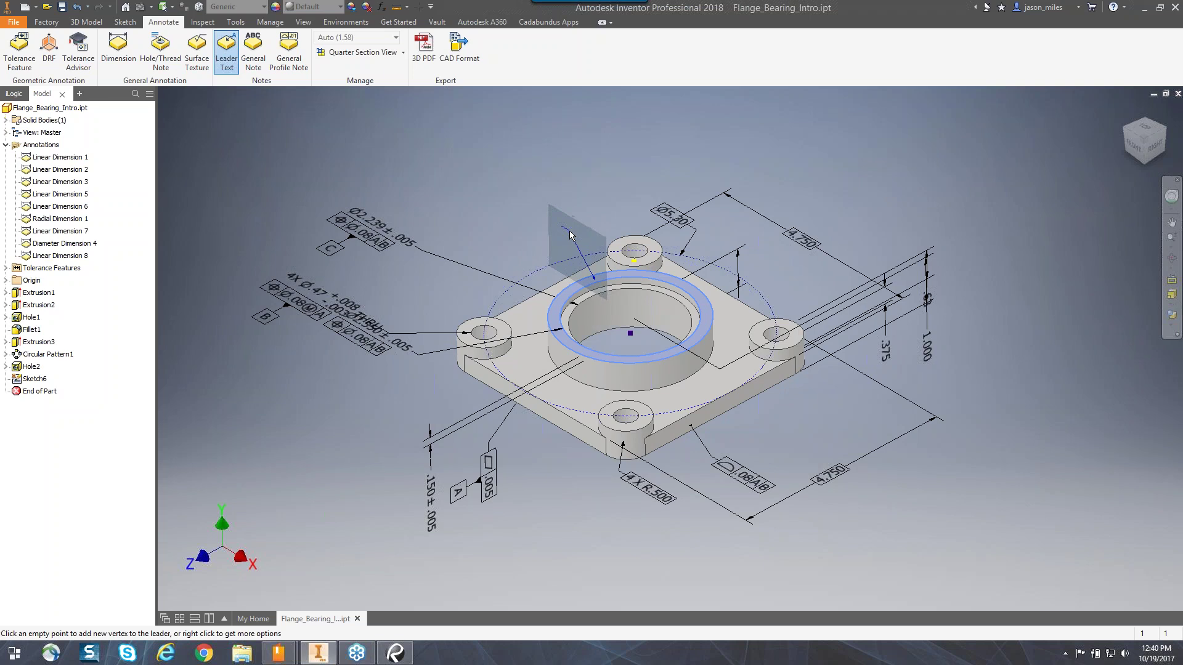
{"action": "double_click", "coordinate": [567, 232]}
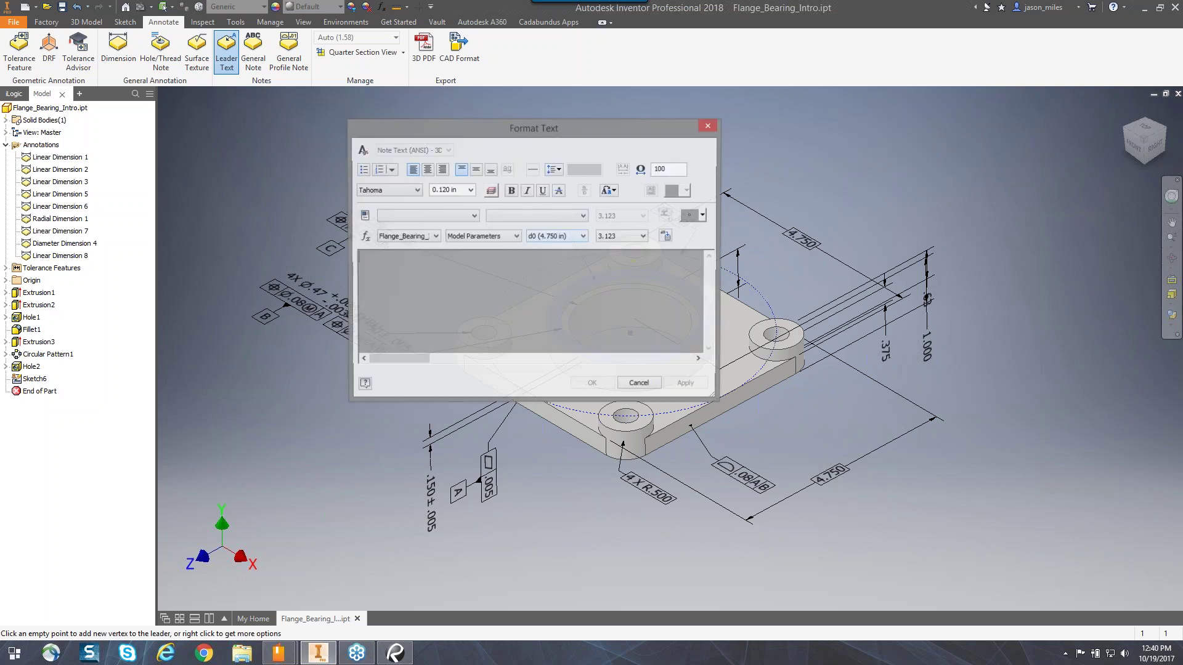
{"action": "type", "text": "Assigned "}
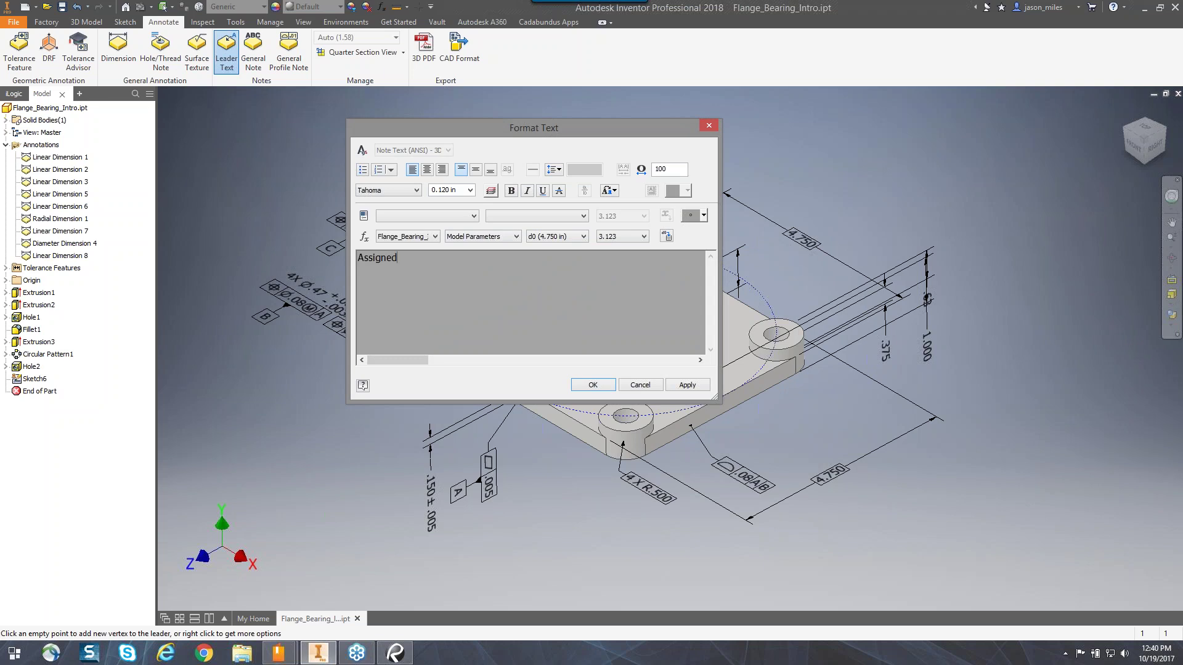
{"action": "type", "text": "Material ="}
Insert the model's MATERIAL property after the equals sign in the leader note and finish the note
{"action": "left_click", "coordinate": [435, 215]}
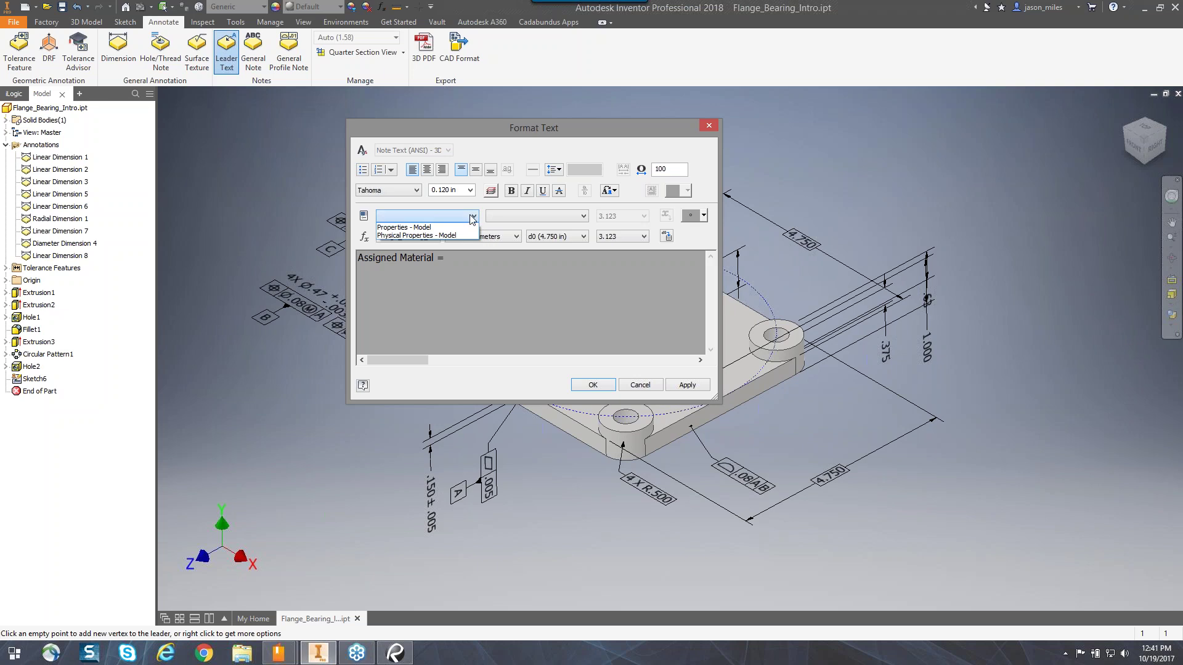
{"action": "left_click", "coordinate": [424, 227]}
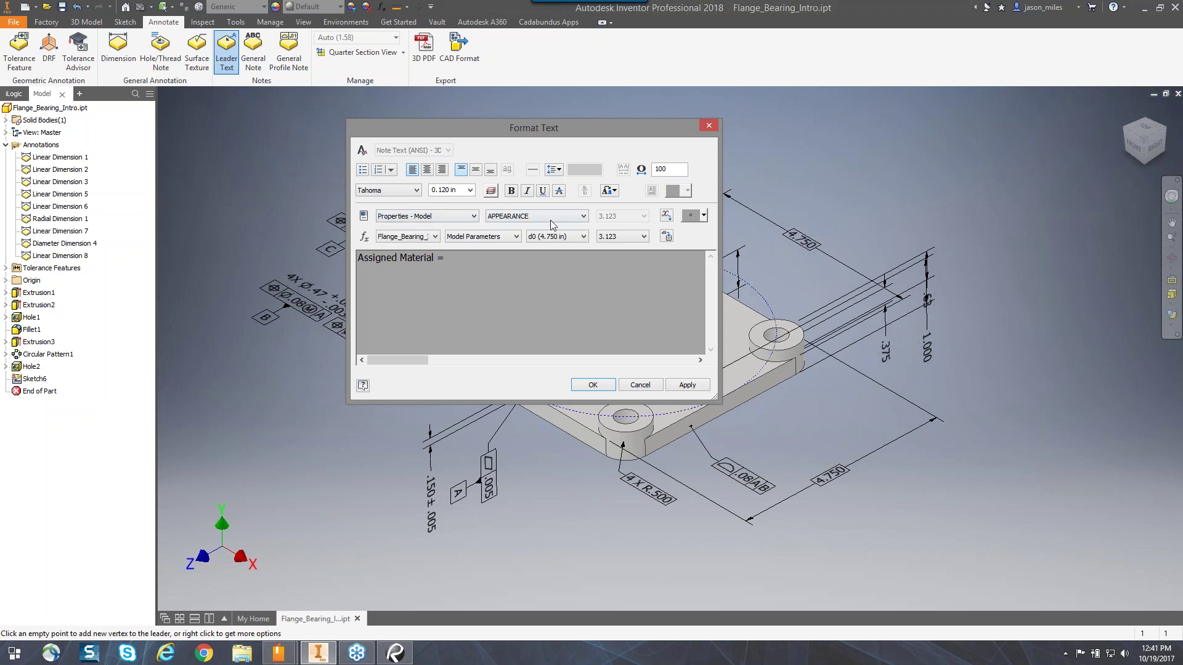
{"action": "left_click", "coordinate": [558, 216]}
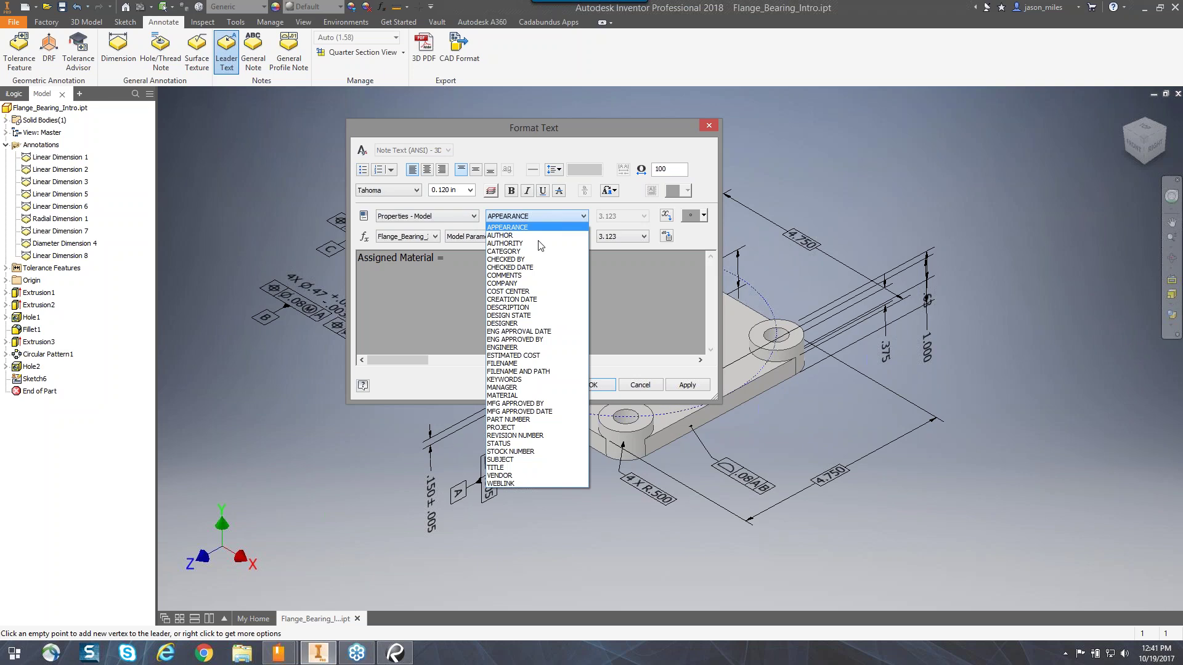
{"action": "left_click", "coordinate": [516, 395]}
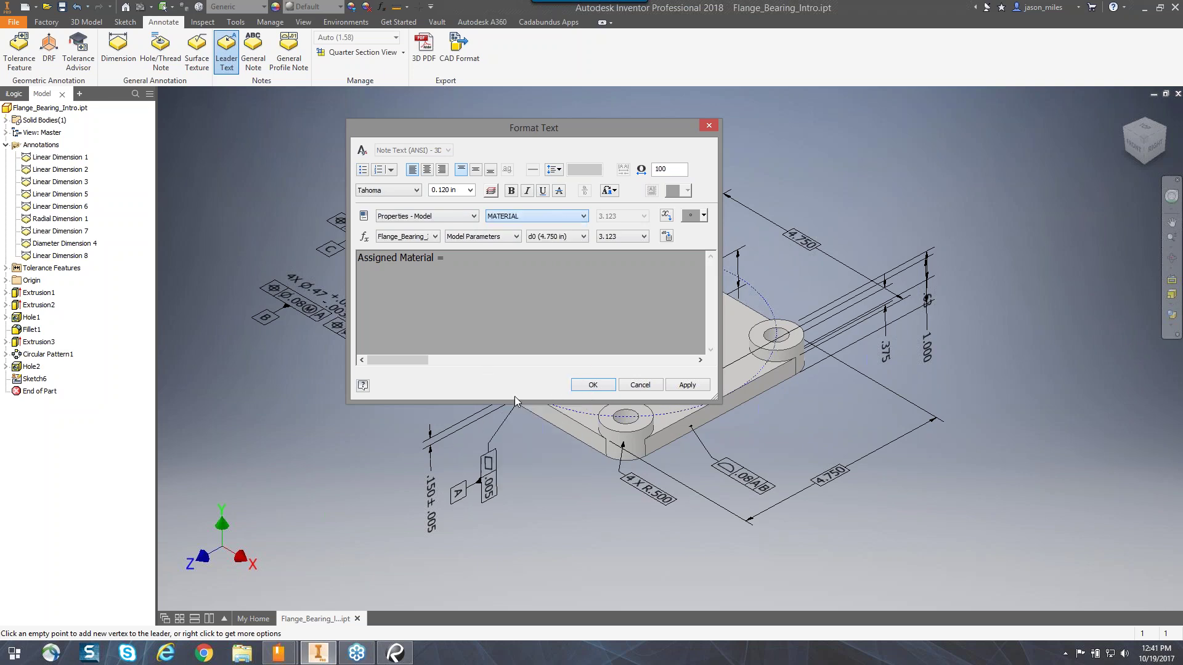
{"action": "left_click", "coordinate": [666, 216]}
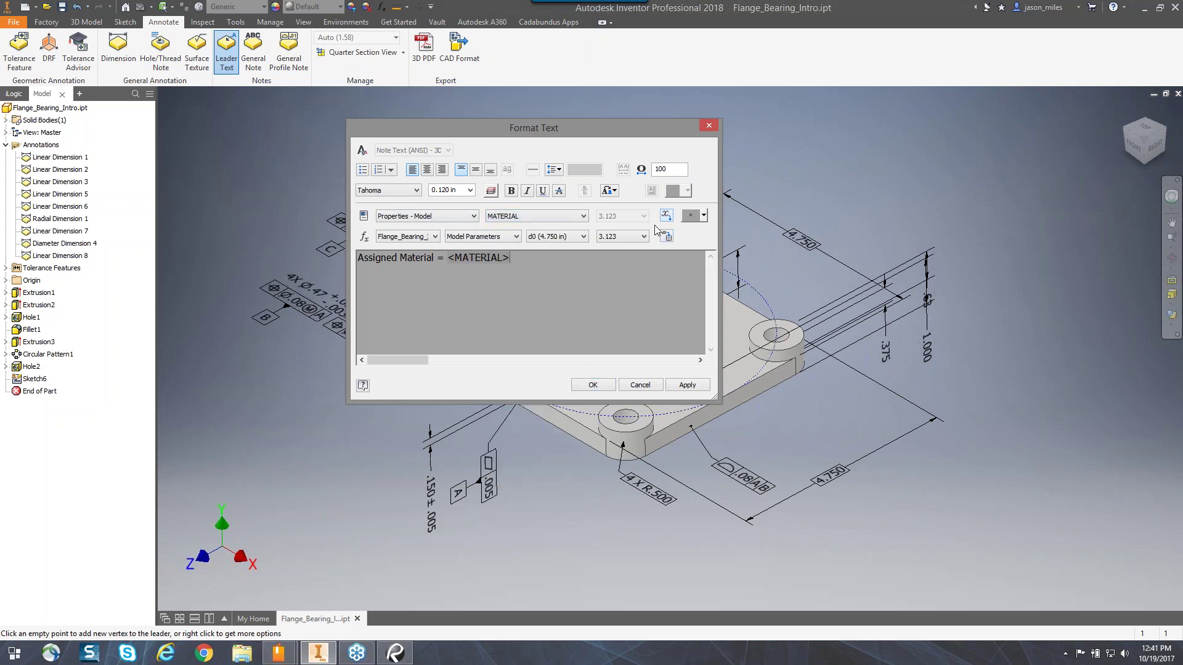
{"action": "left_click", "coordinate": [602, 386]}
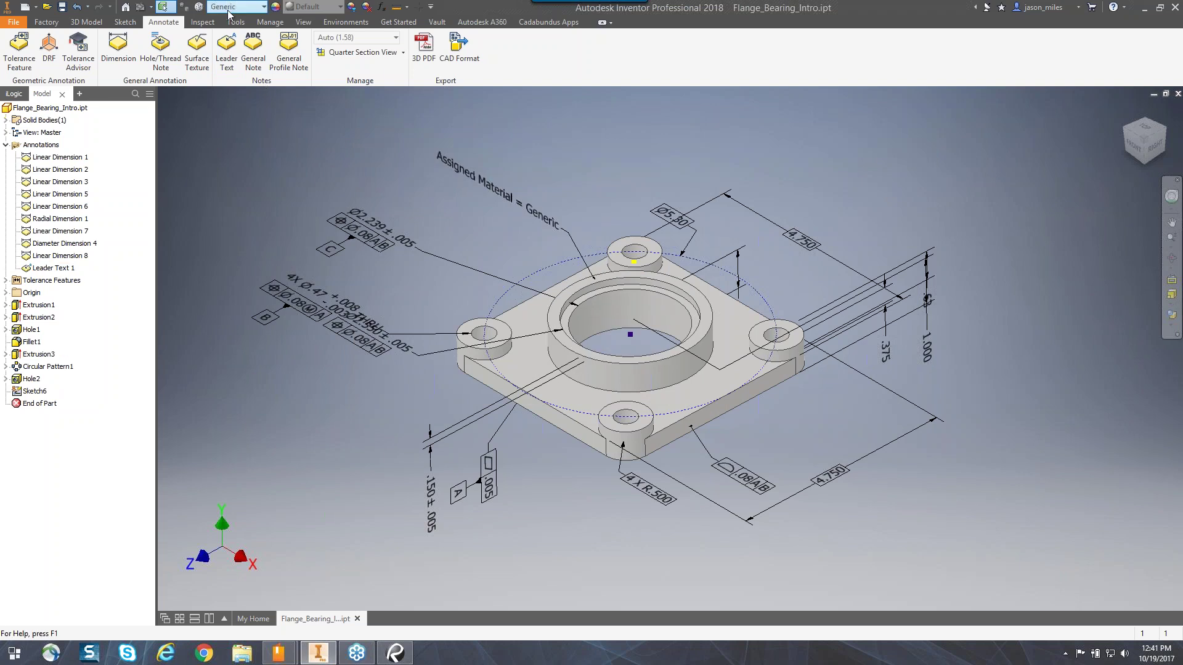
Assign the material "Steel, Carbon" to the part and check the leader note
{"action": "left_click", "coordinate": [264, 8]}
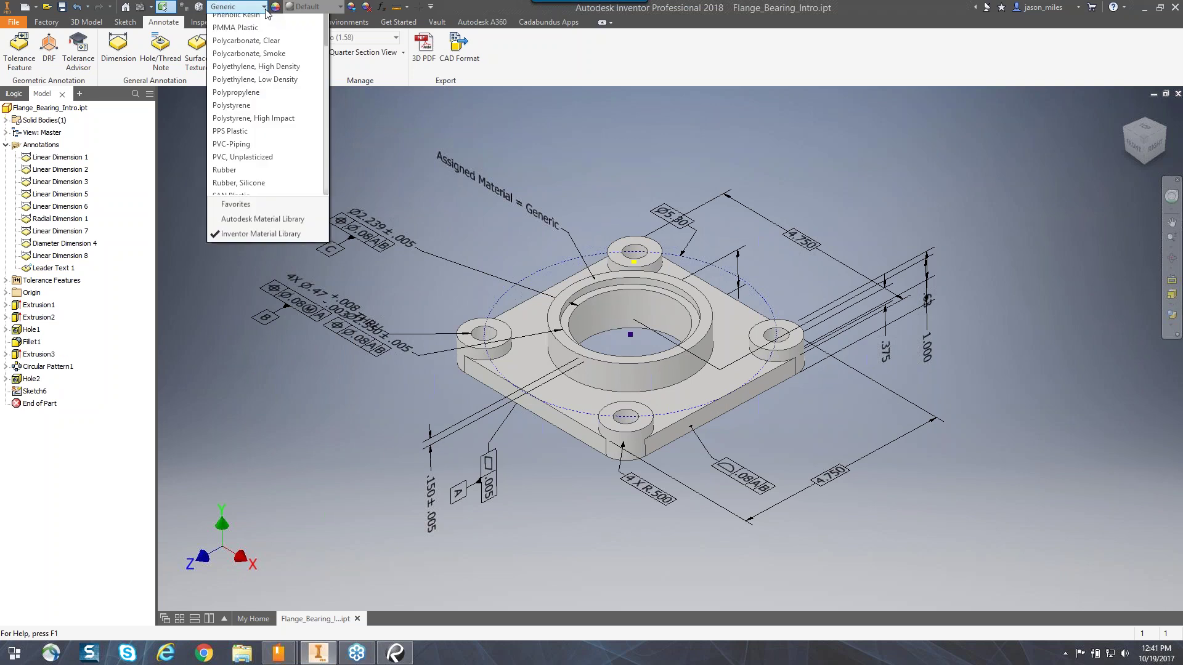
{"action": "left_click_drag", "start_coordinate": [326, 199], "coordinate": [327, 329]}
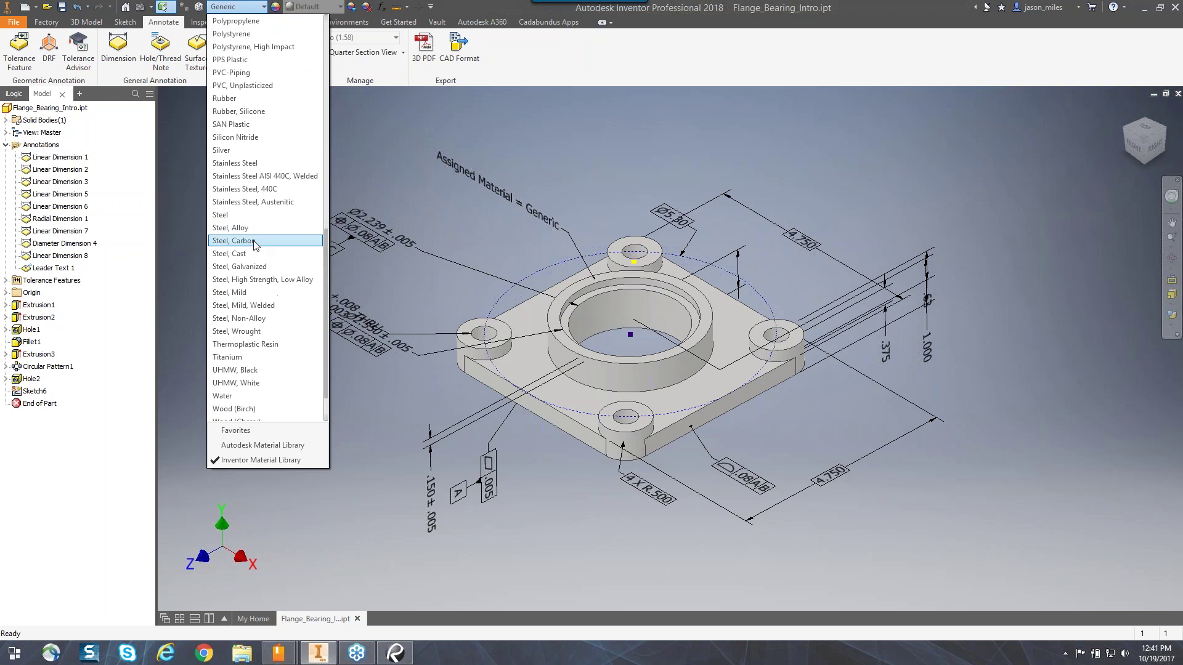
{"action": "left_click", "coordinate": [255, 241]}
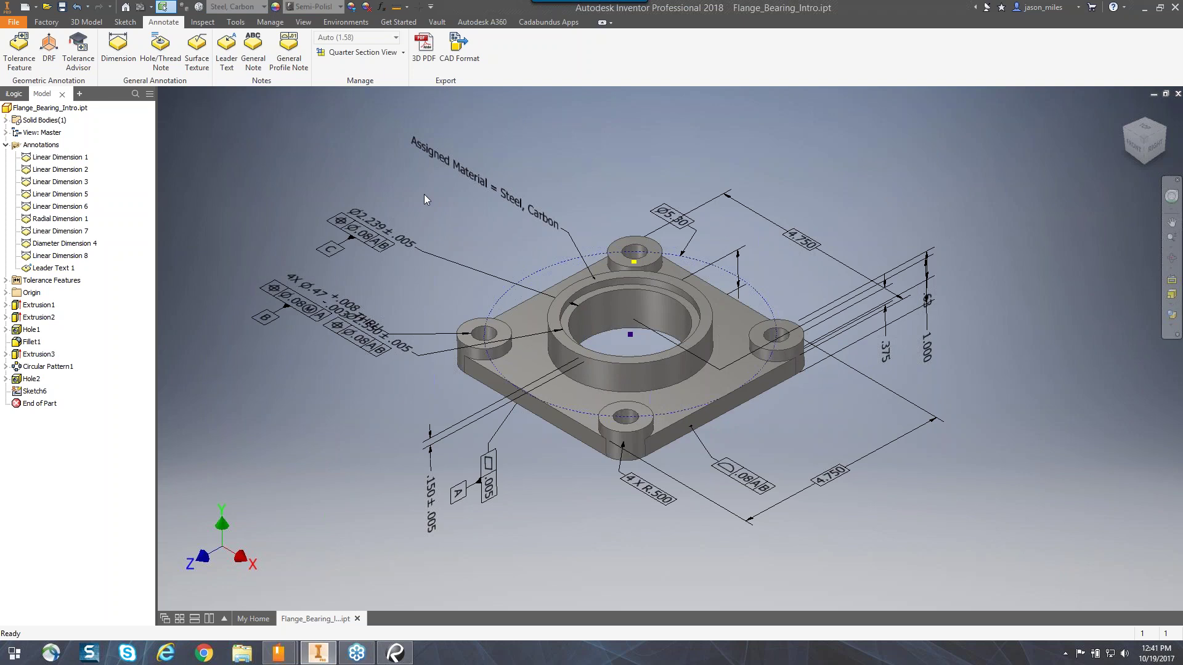
{"action": "left_click", "coordinate": [485, 187]}
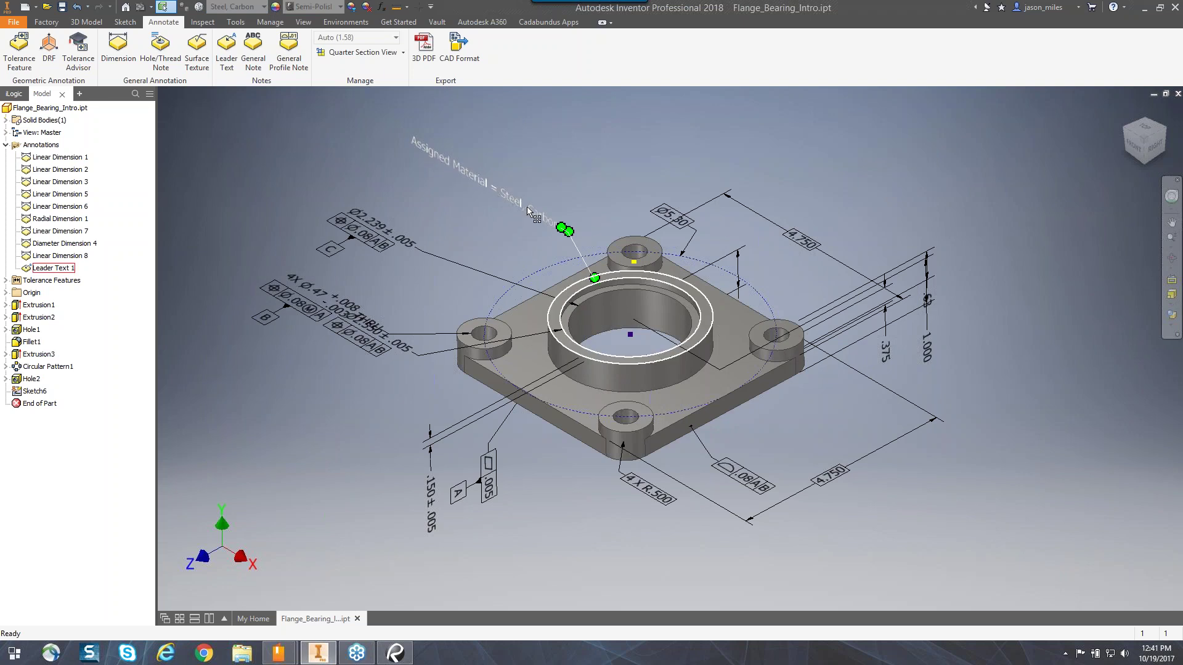
{"action": "left_click", "coordinate": [508, 219]}
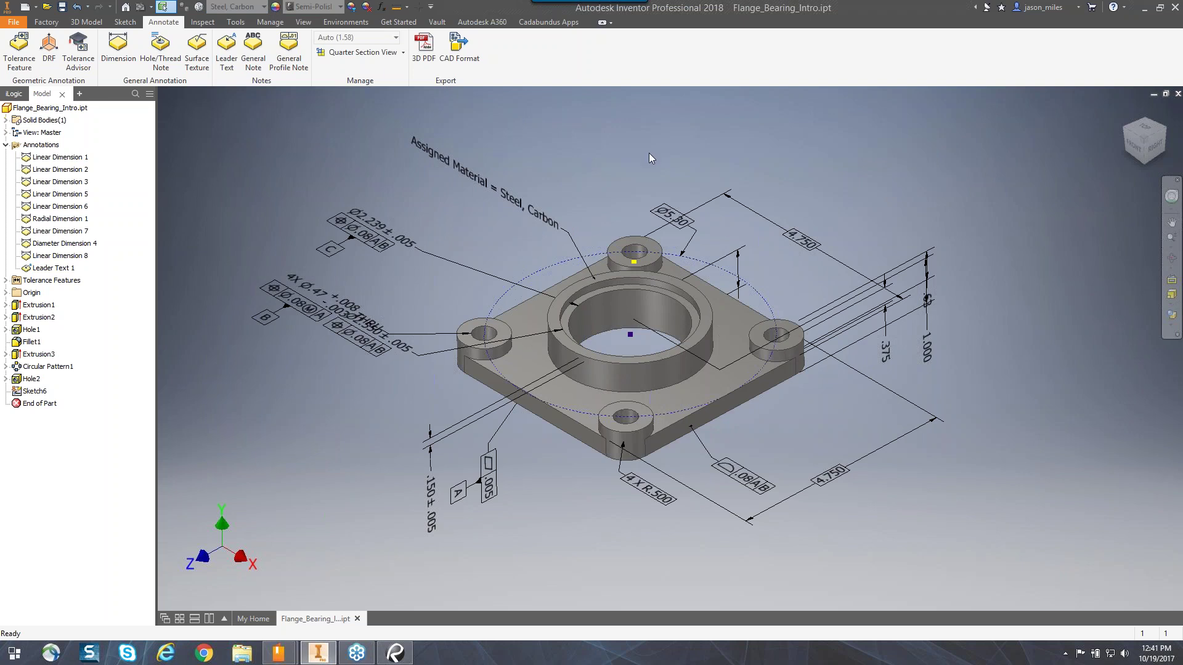
Move the Ø5.30 bolt-circle dimension beside the rear corner boss, clear of the 4.750 dimension, and deselect it
{"action": "left_click", "coordinate": [693, 230]}
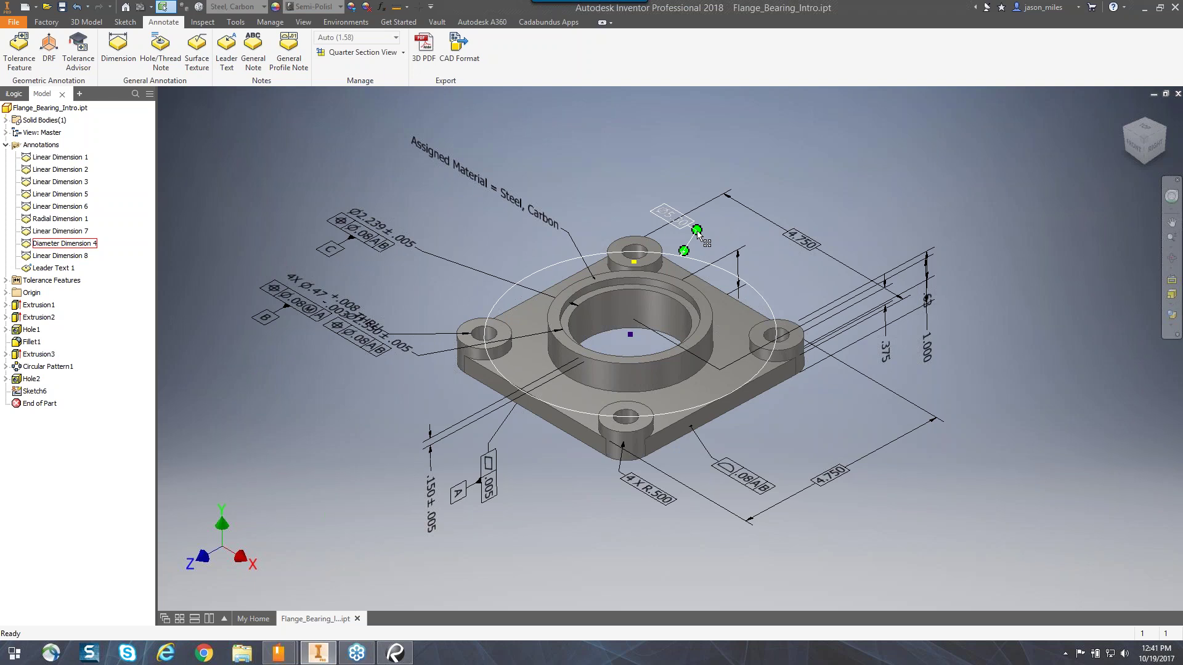
{"action": "left_click_drag", "start_coordinate": [697, 230], "coordinate": [622, 223]}
{"action": "left_click", "coordinate": [525, 141]}
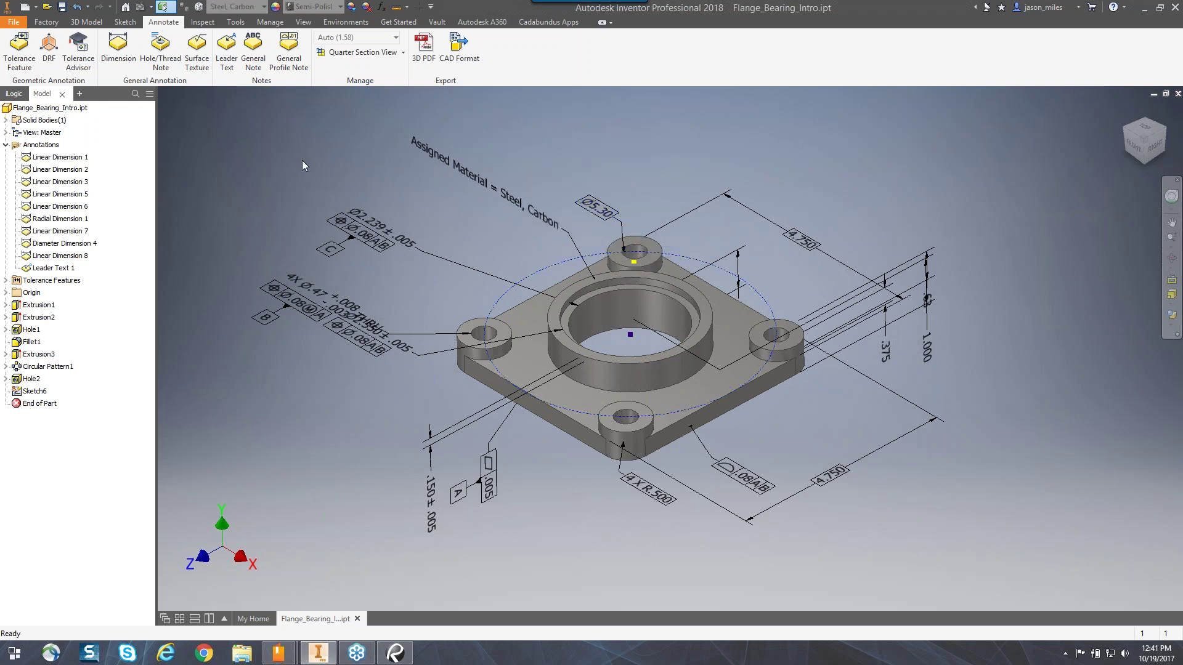
Collapse the list of annotations and expand the design view representations in the model tree
{"action": "left_click", "coordinate": [6, 144]}
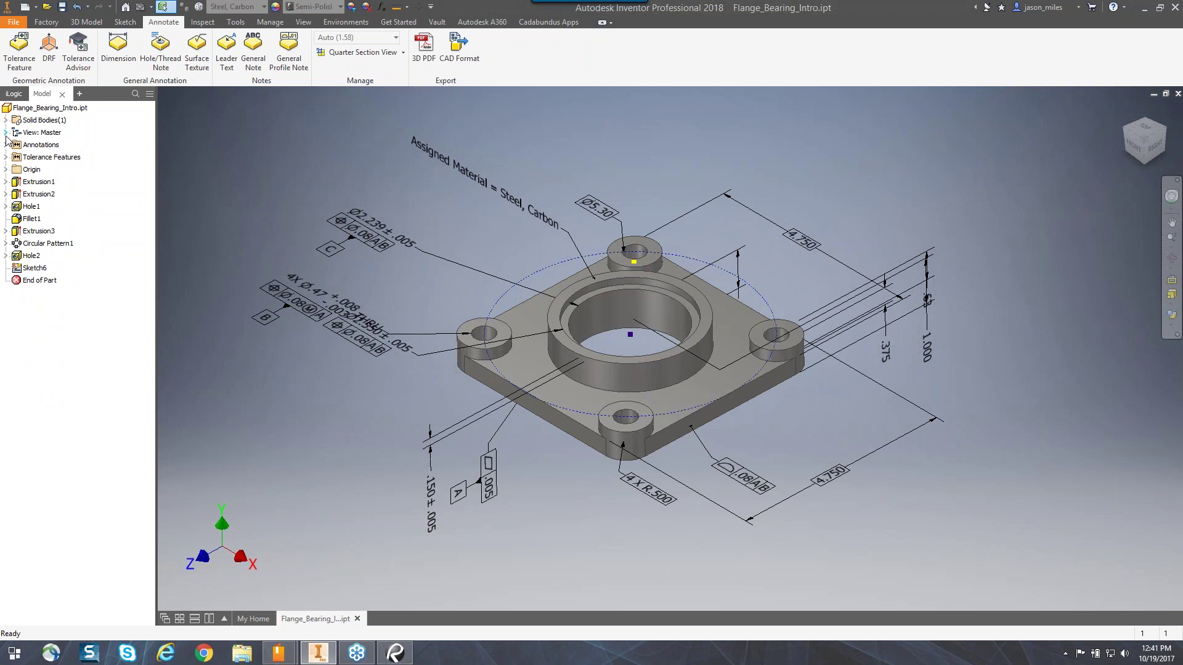
{"action": "left_click", "coordinate": [5, 132]}
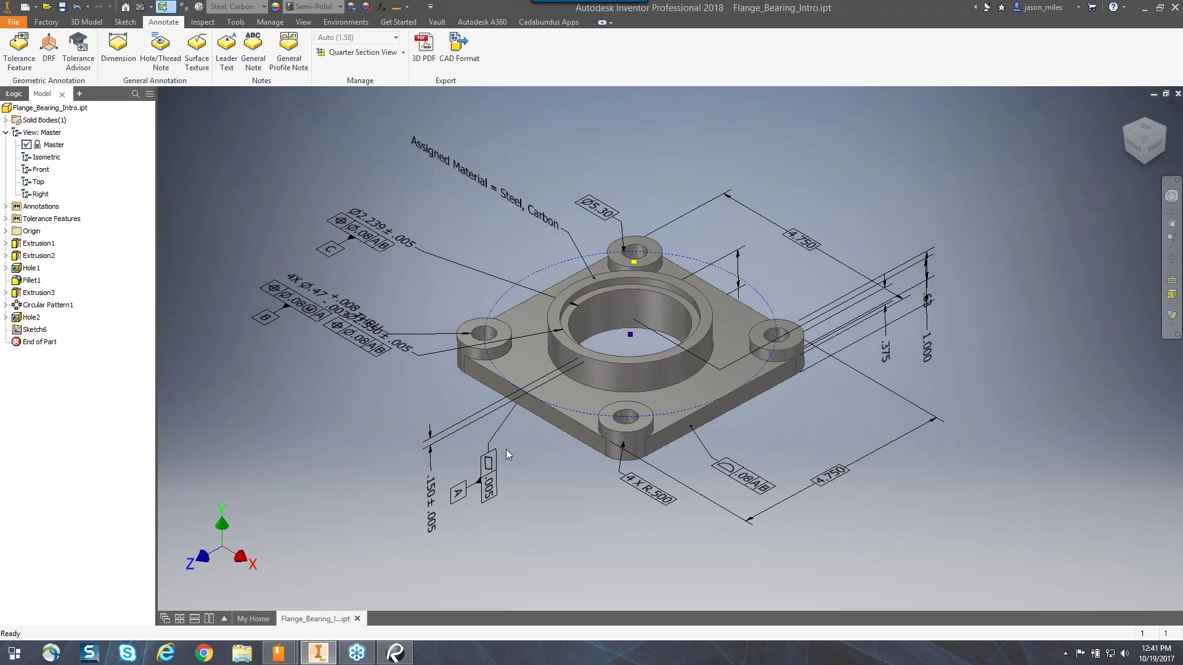
Move the Ø2.550 dimension below the 4X Ø.47 hole note, and bring the Ø2.239 dimension closer to the part
{"action": "left_click", "coordinate": [373, 363]}
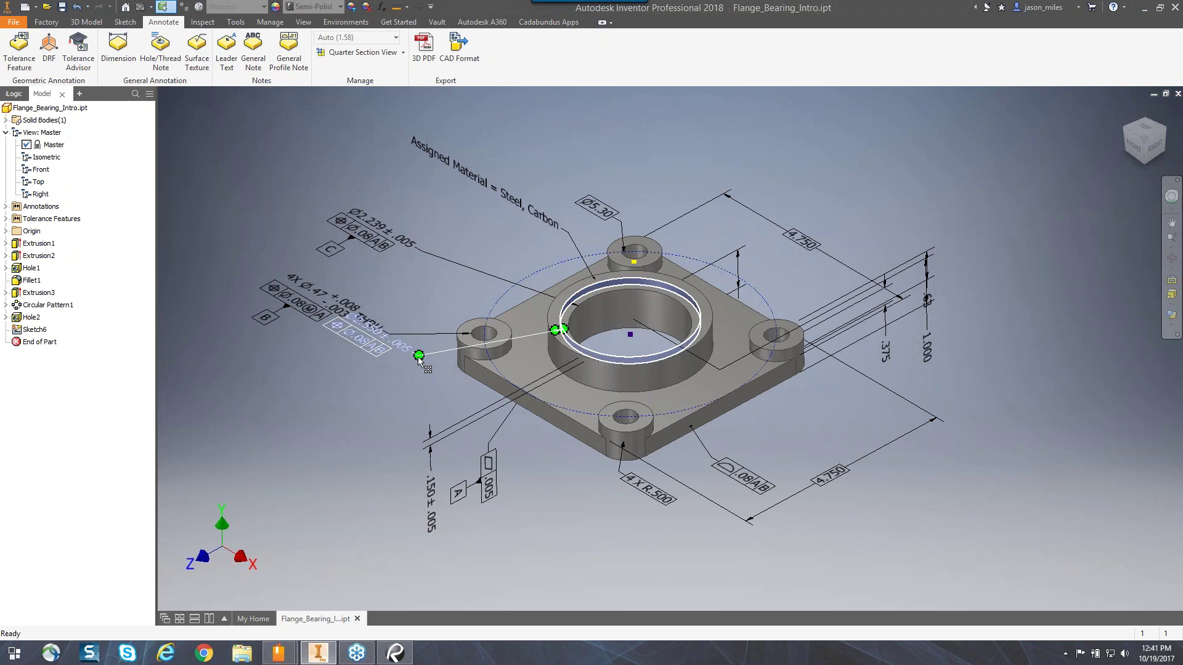
{"action": "left_click_drag", "start_coordinate": [418, 358], "coordinate": [441, 400]}
{"action": "left_click", "coordinate": [420, 249]}
{"action": "left_click_drag", "start_coordinate": [425, 251], "coordinate": [466, 287]}
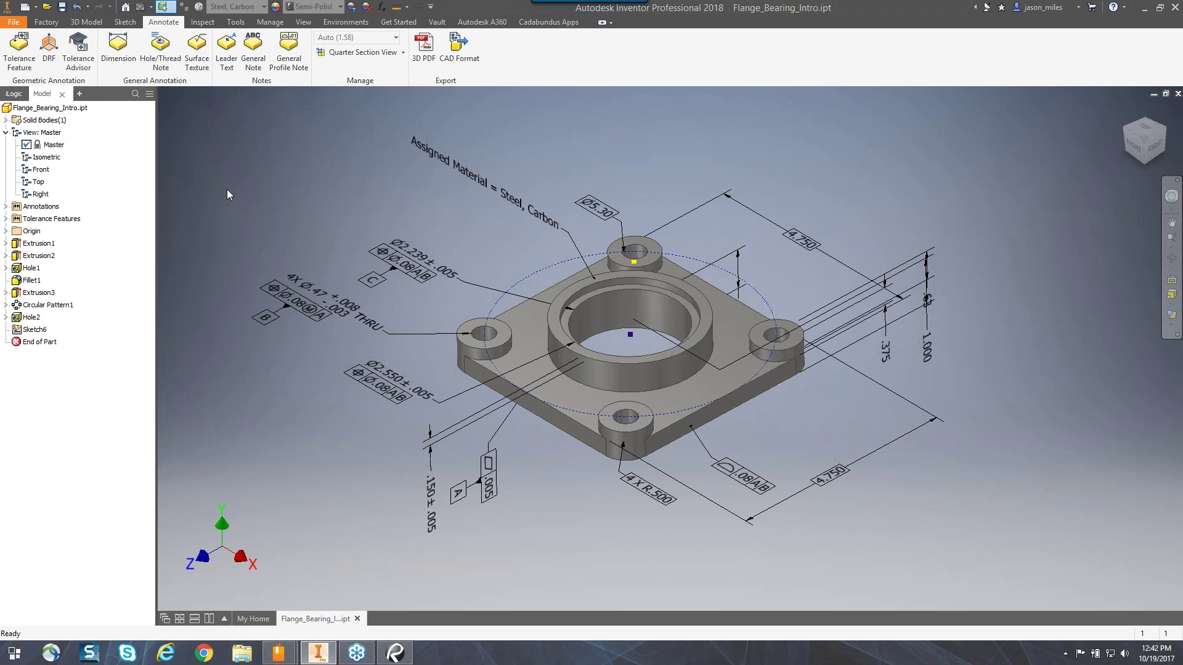
Activate the Right design view representation and examine its annotations from an isometric direction
{"action": "left_click", "coordinate": [30, 196]}
{"action": "double_click", "coordinate": [30, 196]}
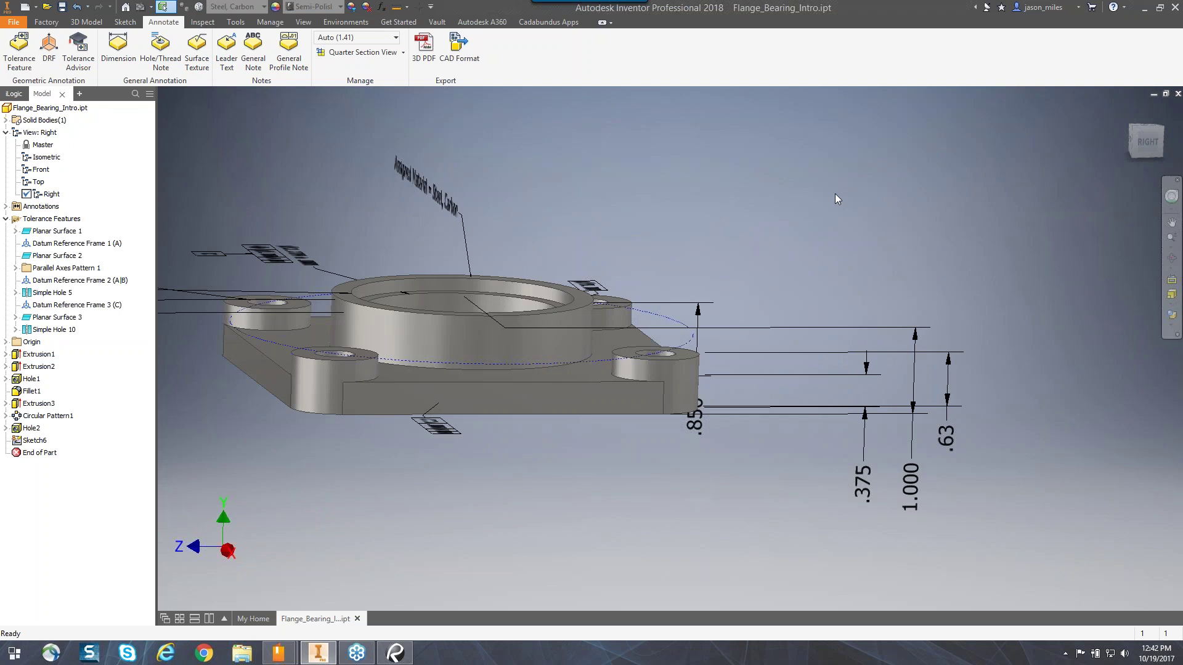
{"action": "key", "text": "F6"}
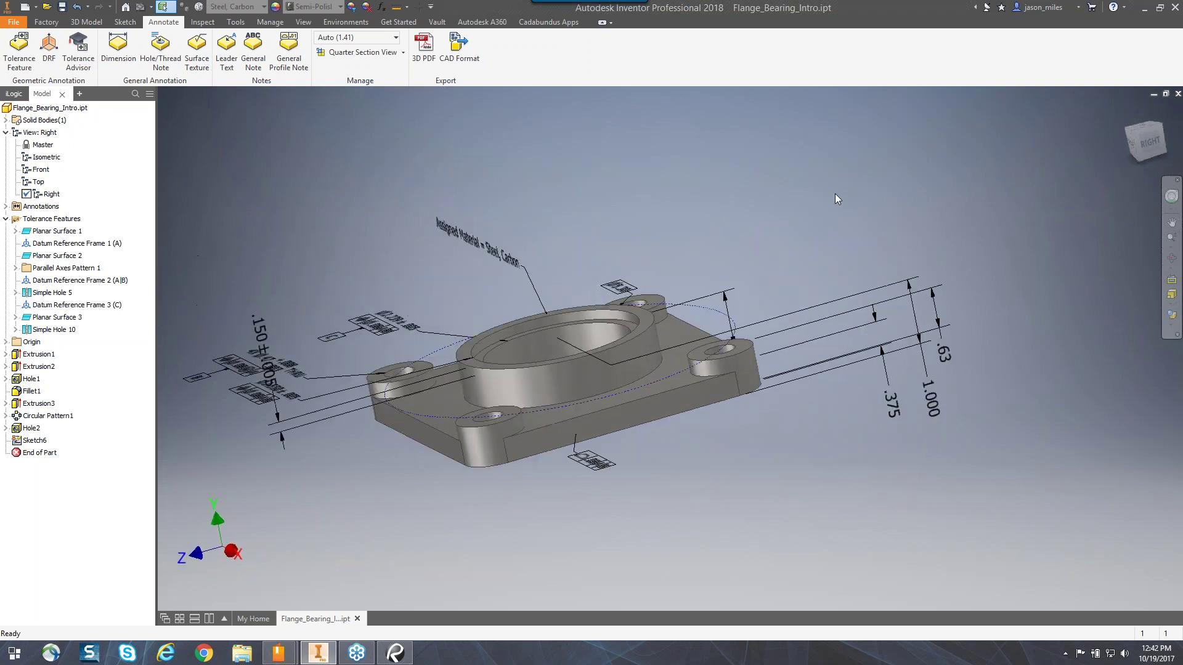
{"action": "scroll", "coordinate": [837, 193], "scroll_direction": "down", "scroll_amount": 3}
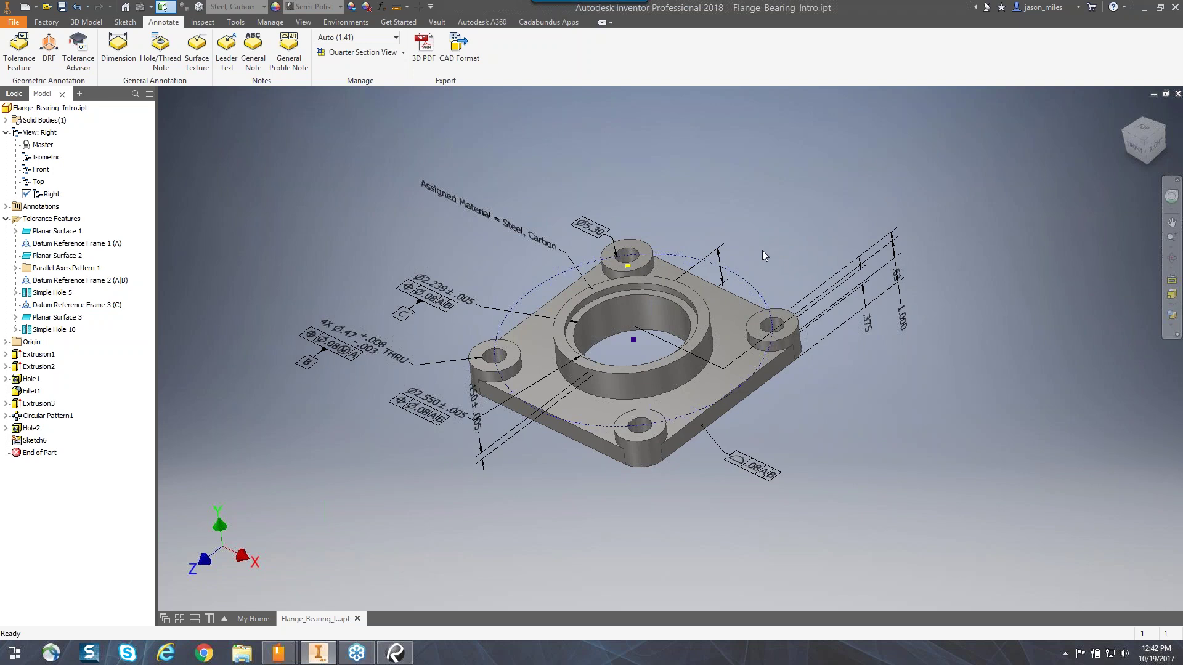
{"action": "scroll", "coordinate": [790, 234], "scroll_direction": "up", "scroll_amount": 2}
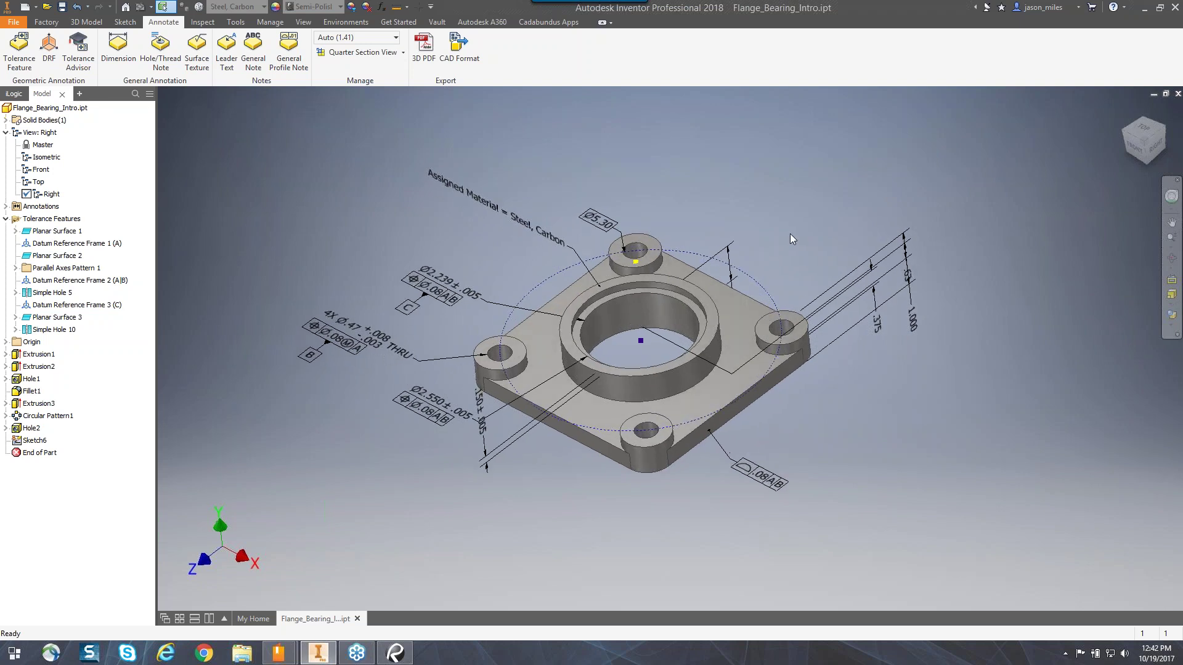
{"action": "middle_click_drag", "start_coordinate": [601, 175], "coordinate": [370, 185], "text": "shift"}
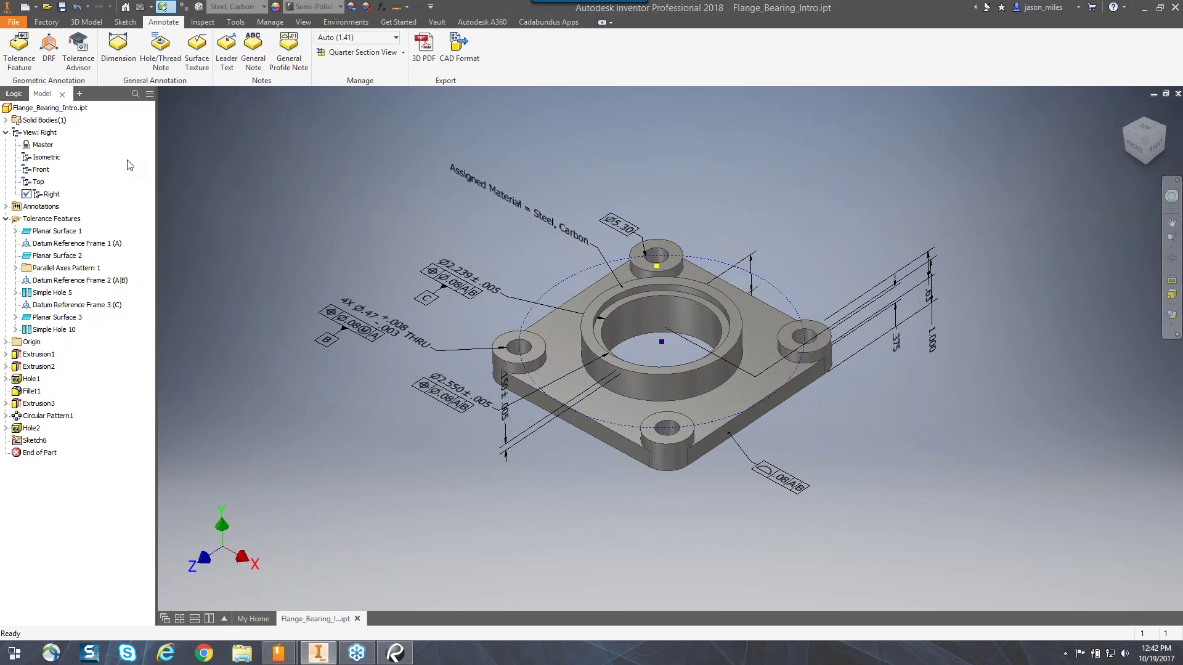
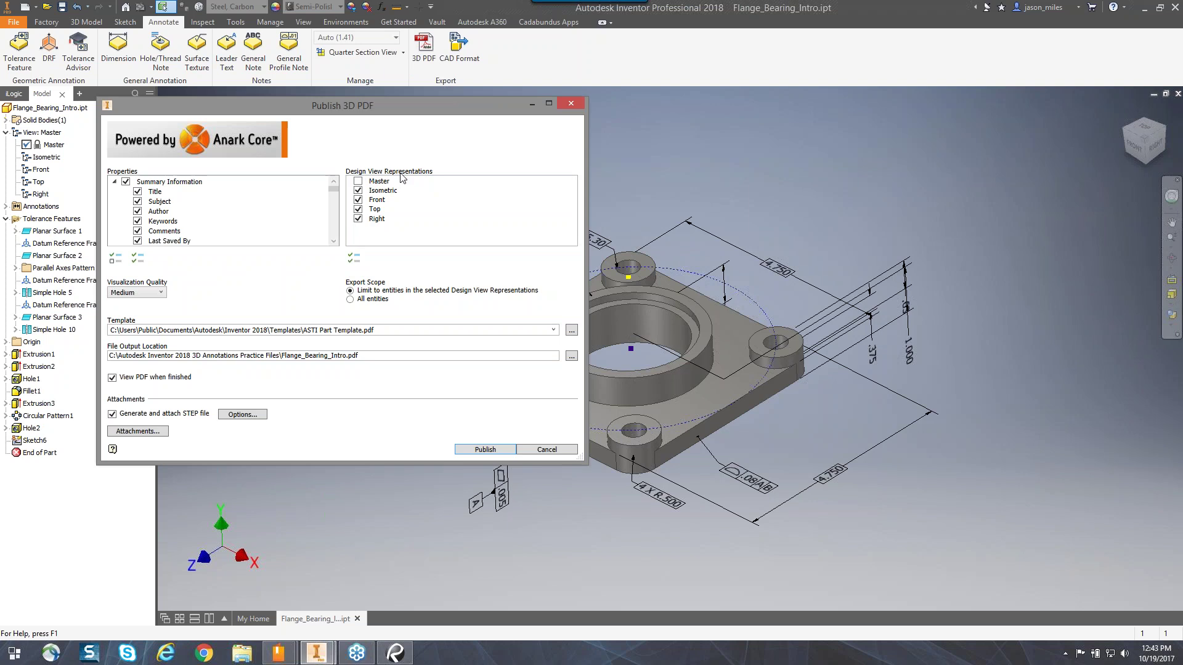
Include all design view representations, from Master to Right, in the 3D PDF and review the listed properties
{"action": "left_click", "coordinate": [356, 259]}
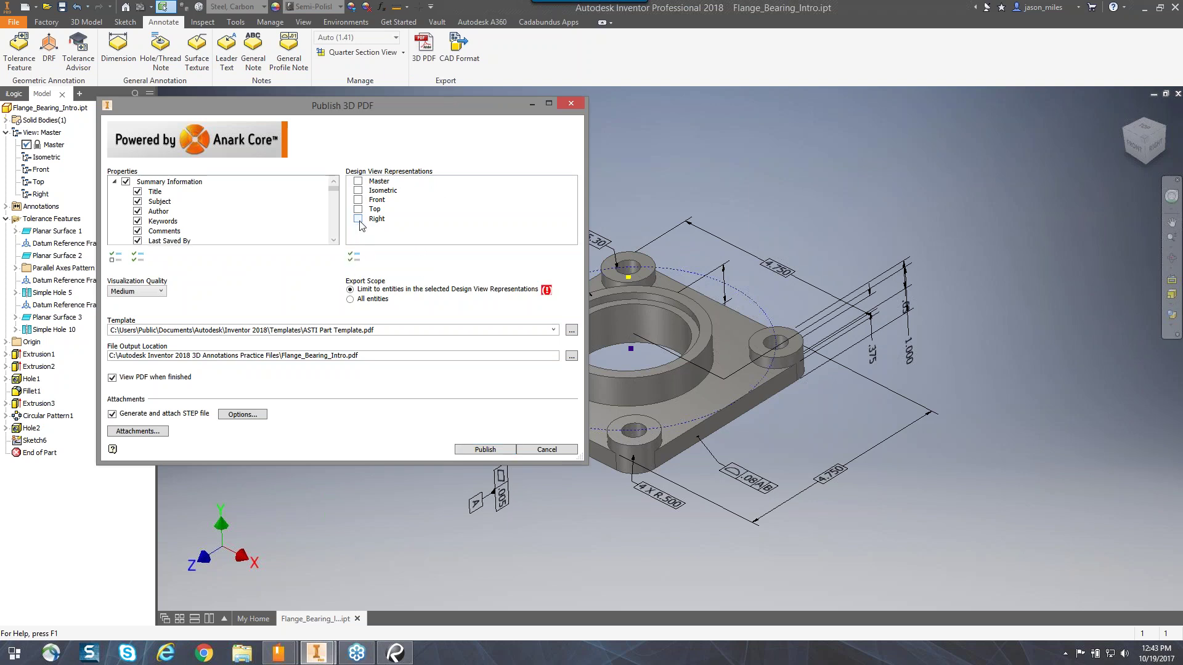
{"action": "left_click", "coordinate": [355, 259]}
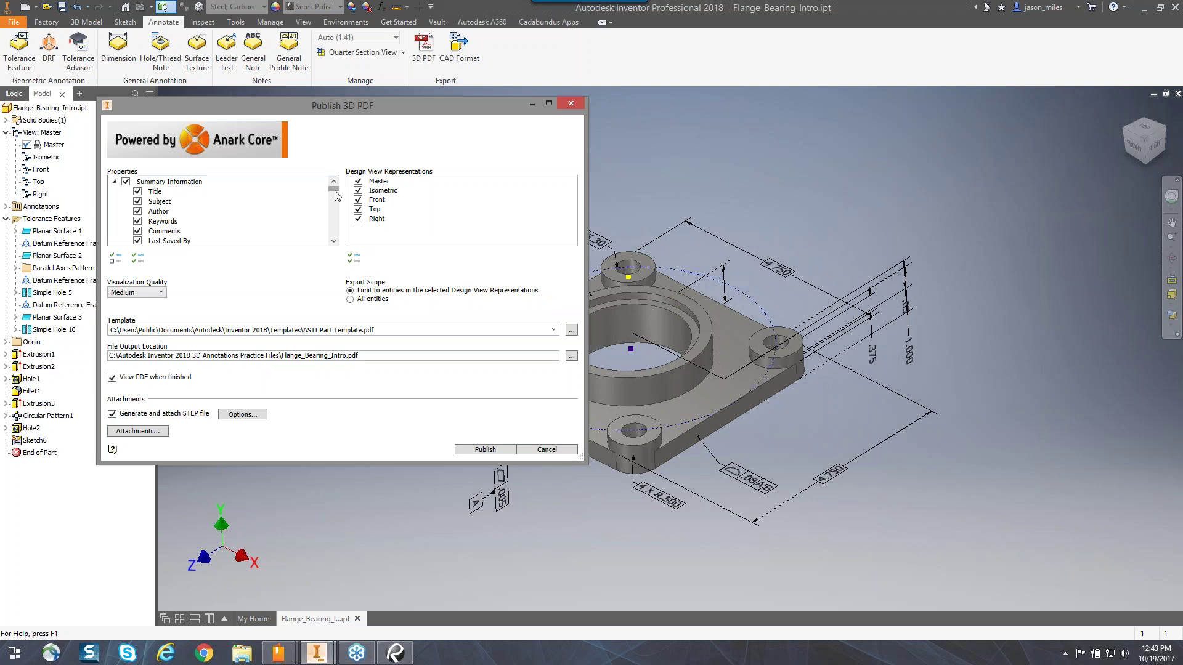
{"action": "scroll", "coordinate": [336, 193], "scroll_direction": "down", "scroll_amount": 5}
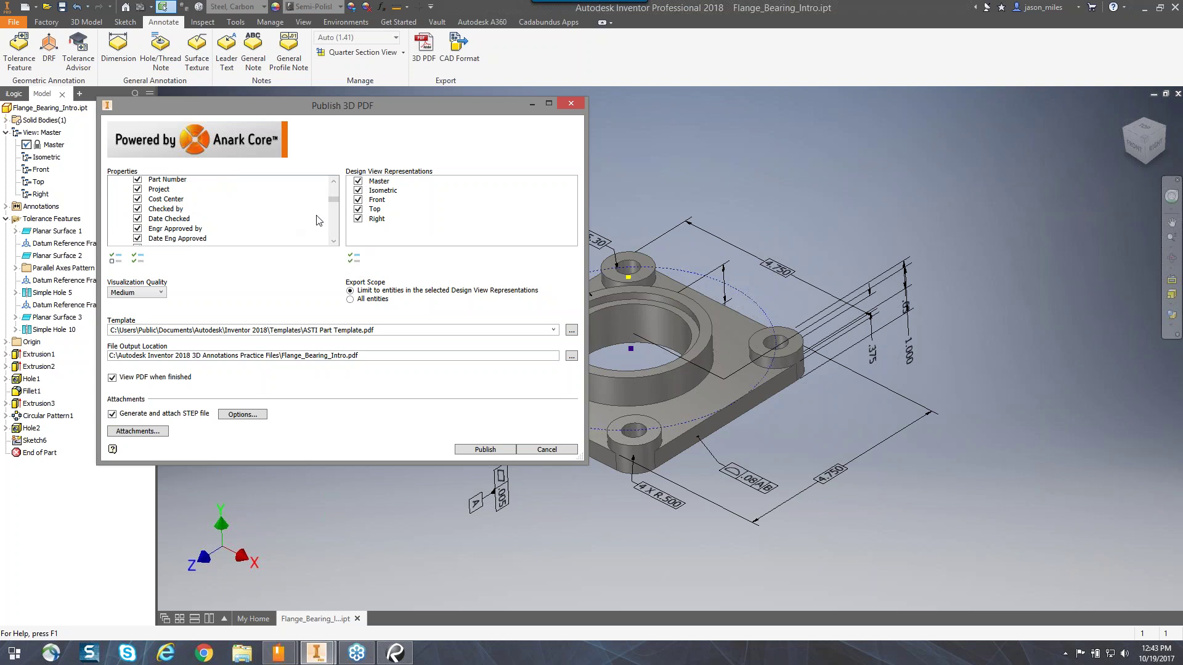
{"action": "mouse_move", "coordinate": [333, 200]}
{"action": "left_mouse_down"}
{"action": "mouse_move", "coordinate": [337, 242]}
{"action": "mouse_move", "coordinate": [335, 184]}
{"action": "left_mouse_up"}
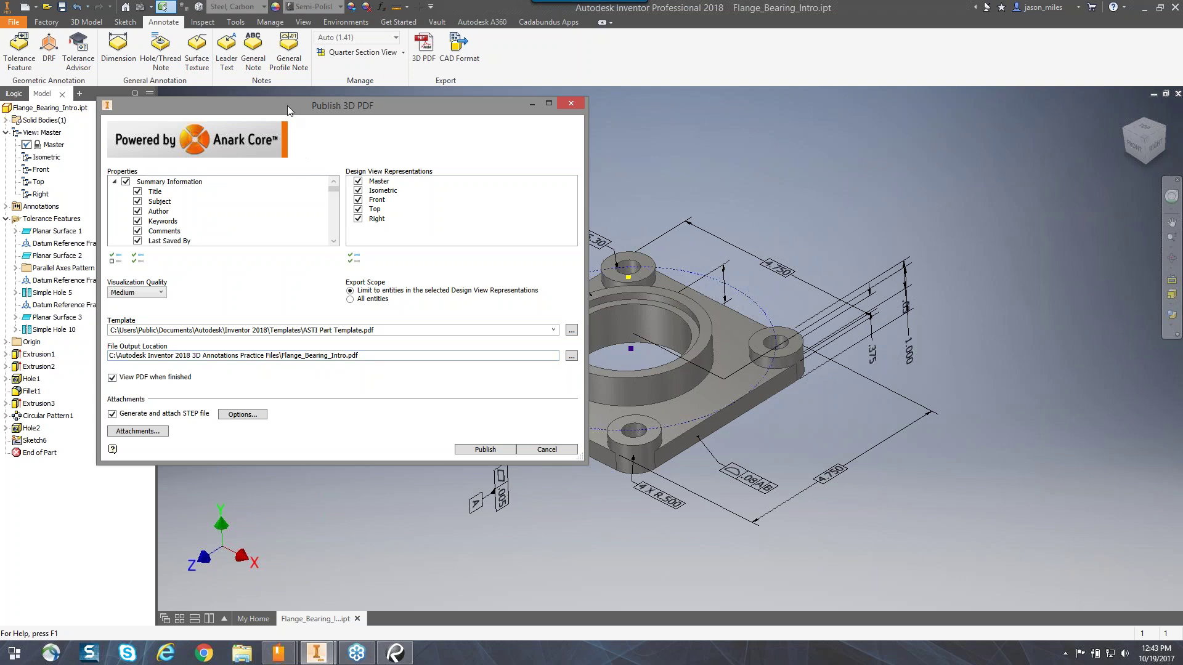
{"action": "left_click_drag", "start_coordinate": [287, 106], "coordinate": [369, 117]}
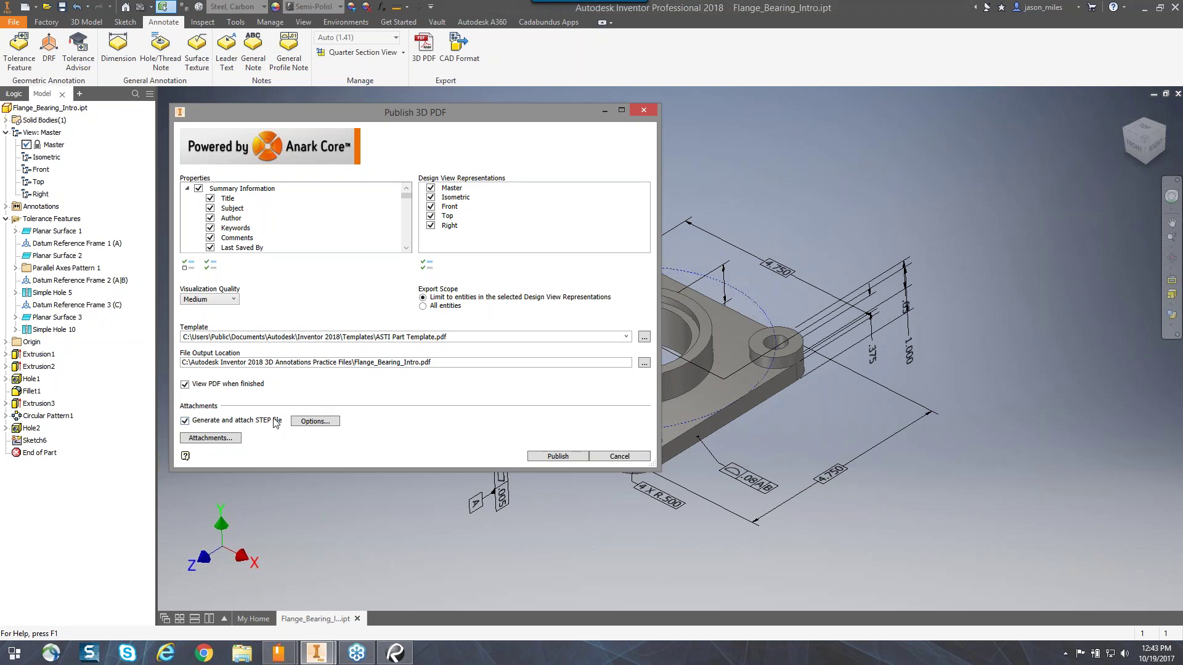
Review the STEP attachment's export options, and publish the part as Flange_Bearing_Intro.pdf for viewing in Revu
{"action": "left_click", "coordinate": [315, 420]}
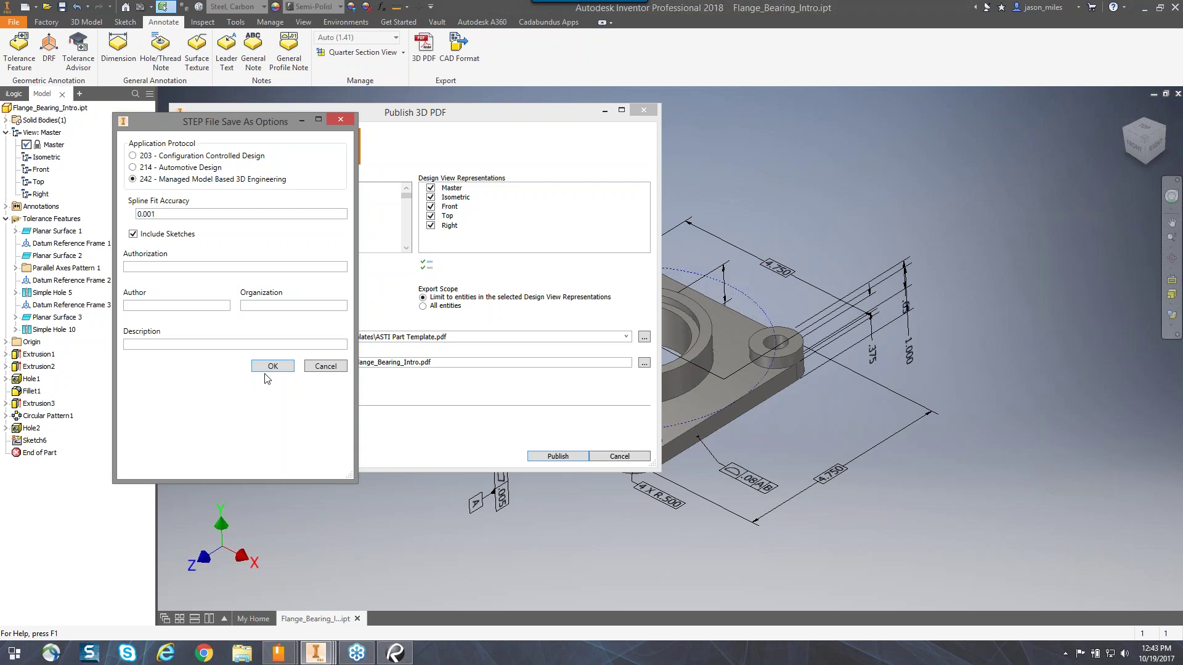
{"action": "left_click", "coordinate": [325, 366]}
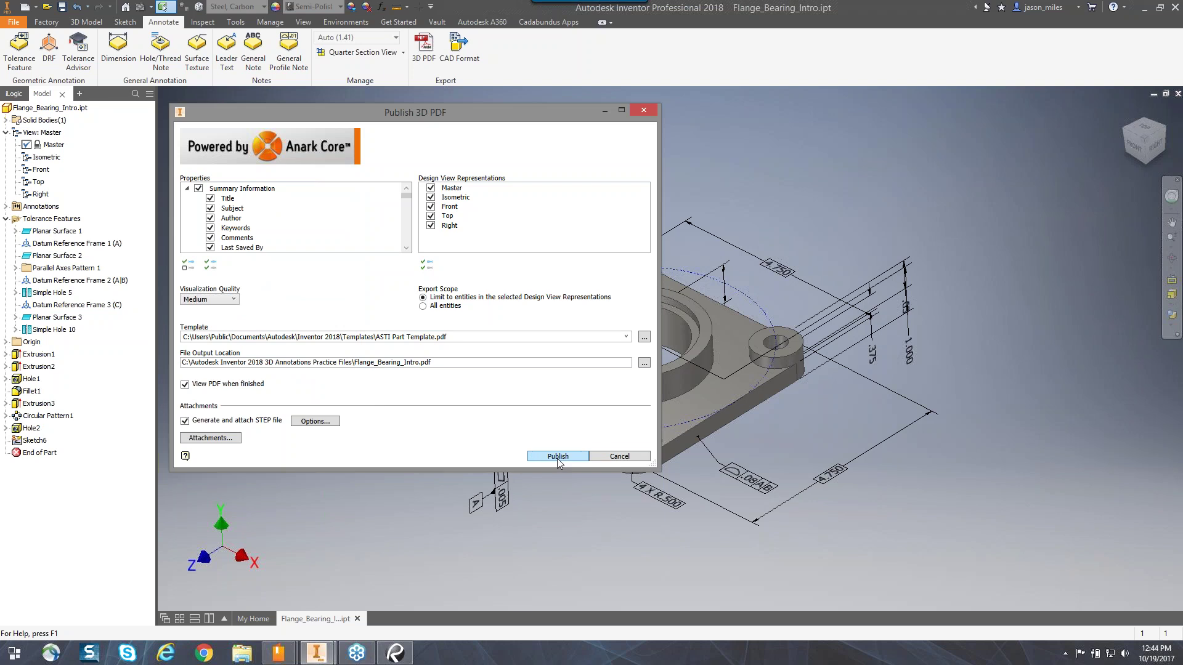
{"action": "left_click", "coordinate": [619, 457]}
{"action": "key", "text": "F10"}
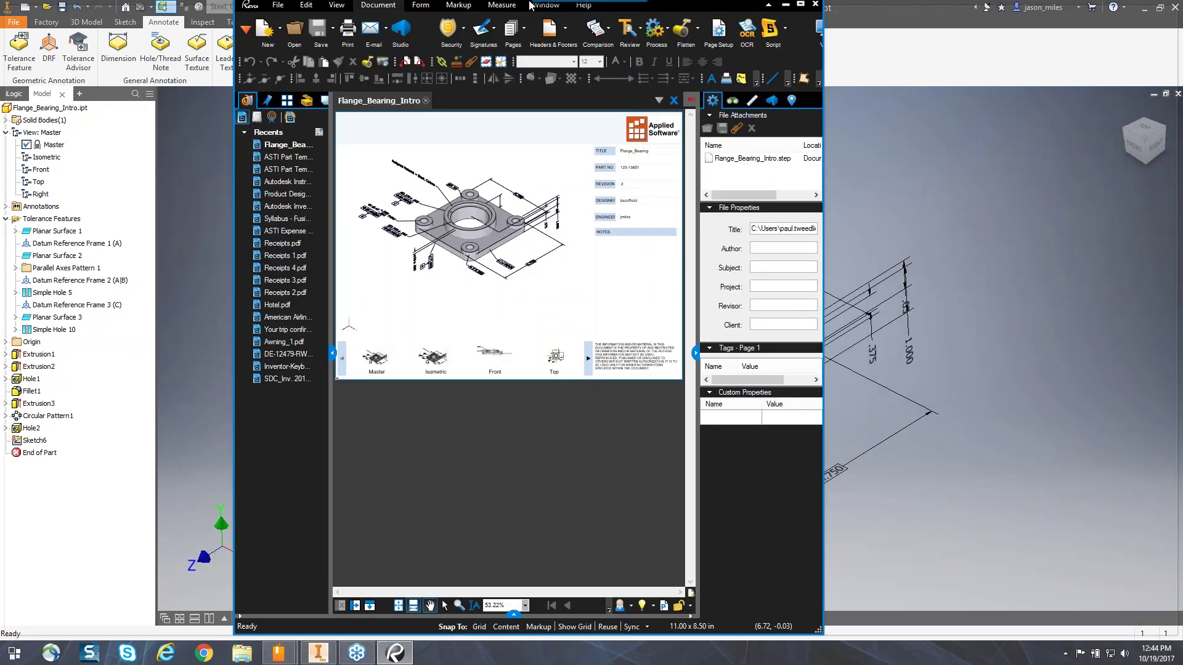
Maximize the published Flange_Bearing_Intro PDF and rotate its 3D model to inspect the annotations
{"action": "double_click", "coordinate": [530, 5]}
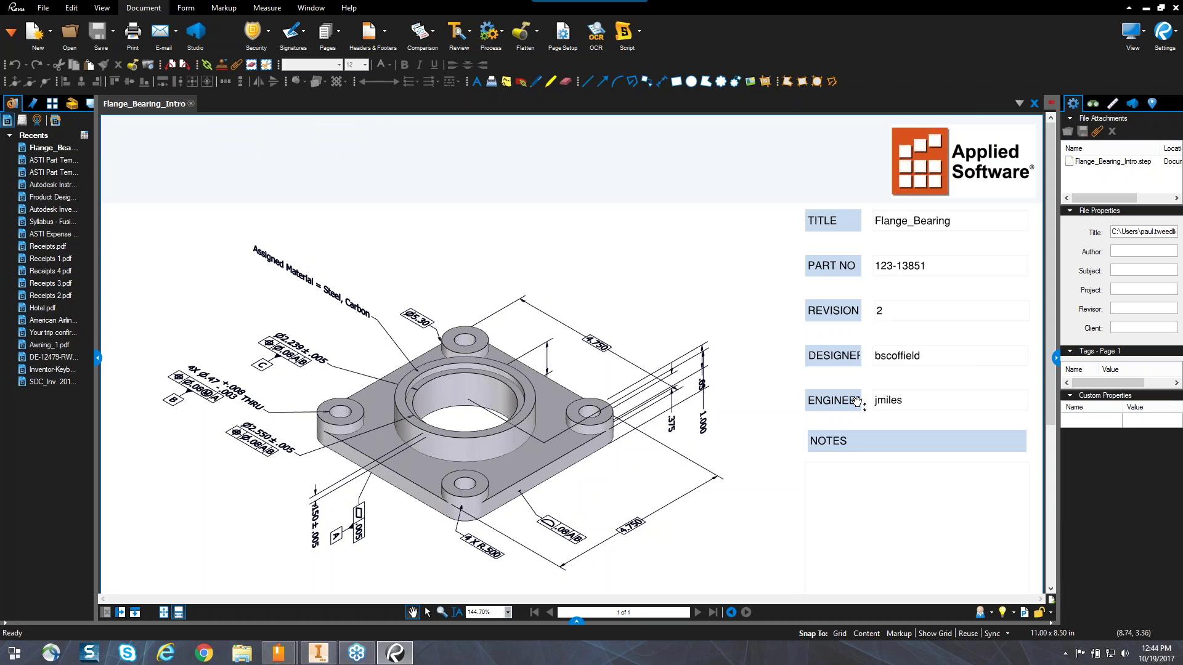
{"action": "mouse_move", "coordinate": [561, 261]}
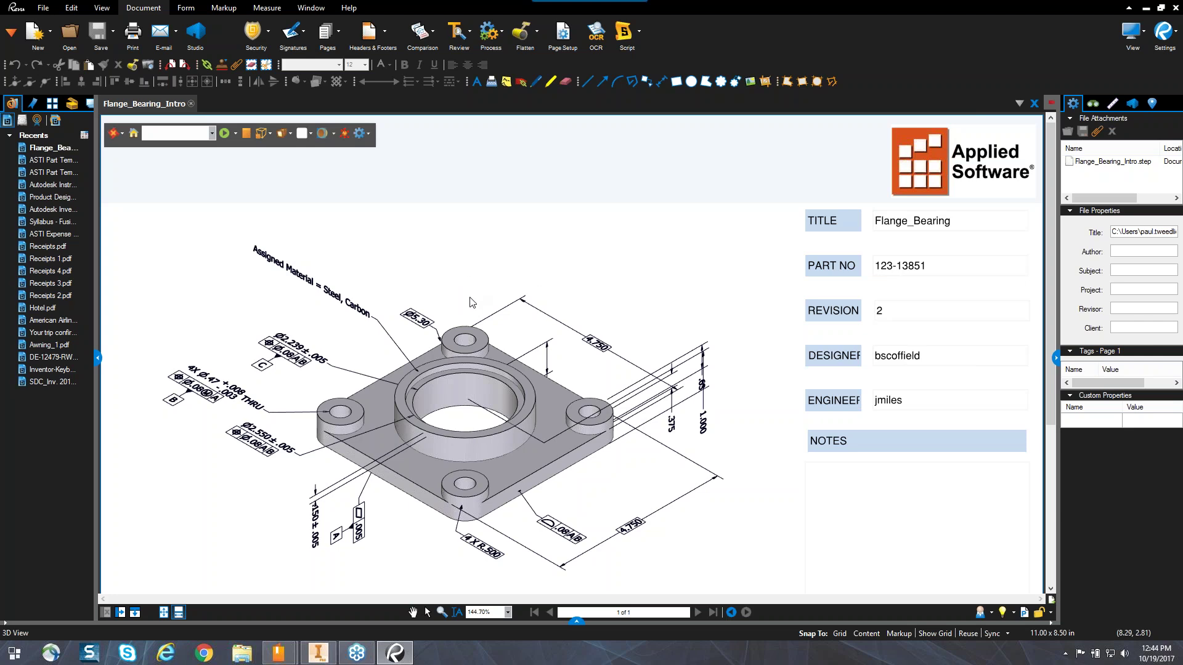
{"action": "mouse_move", "coordinate": [470, 298]}
{"action": "left_mouse_down"}
{"action": "mouse_move", "coordinate": [333, 319]}
{"action": "mouse_move", "coordinate": [438, 282]}
{"action": "mouse_move", "coordinate": [478, 283]}
{"action": "mouse_move", "coordinate": [541, 343]}
{"action": "mouse_move", "coordinate": [419, 321]}
{"action": "mouse_move", "coordinate": [296, 369]}
{"action": "mouse_move", "coordinate": [461, 319]}
{"action": "mouse_move", "coordinate": [449, 280]}
{"action": "mouse_move", "coordinate": [423, 275]}
{"action": "mouse_move", "coordinate": [540, 526]}
{"action": "mouse_move", "coordinate": [558, 292]}
{"action": "mouse_move", "coordinate": [536, 309]}
{"action": "mouse_move", "coordinate": [554, 297]}
{"action": "left_mouse_up"}
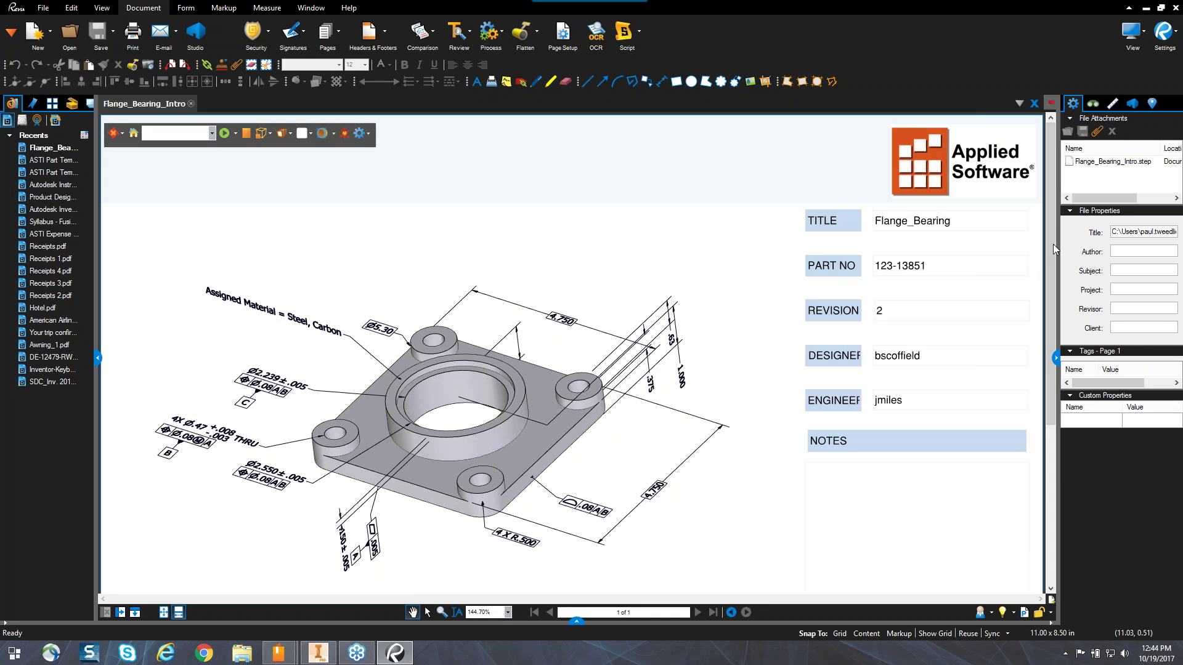
Widen the properties area and check which actions are available for the attached Flange_Bearing_Intro.step file
{"action": "left_click_drag", "start_coordinate": [1054, 261], "coordinate": [899, 262]}
{"action": "left_click", "coordinate": [960, 161]}
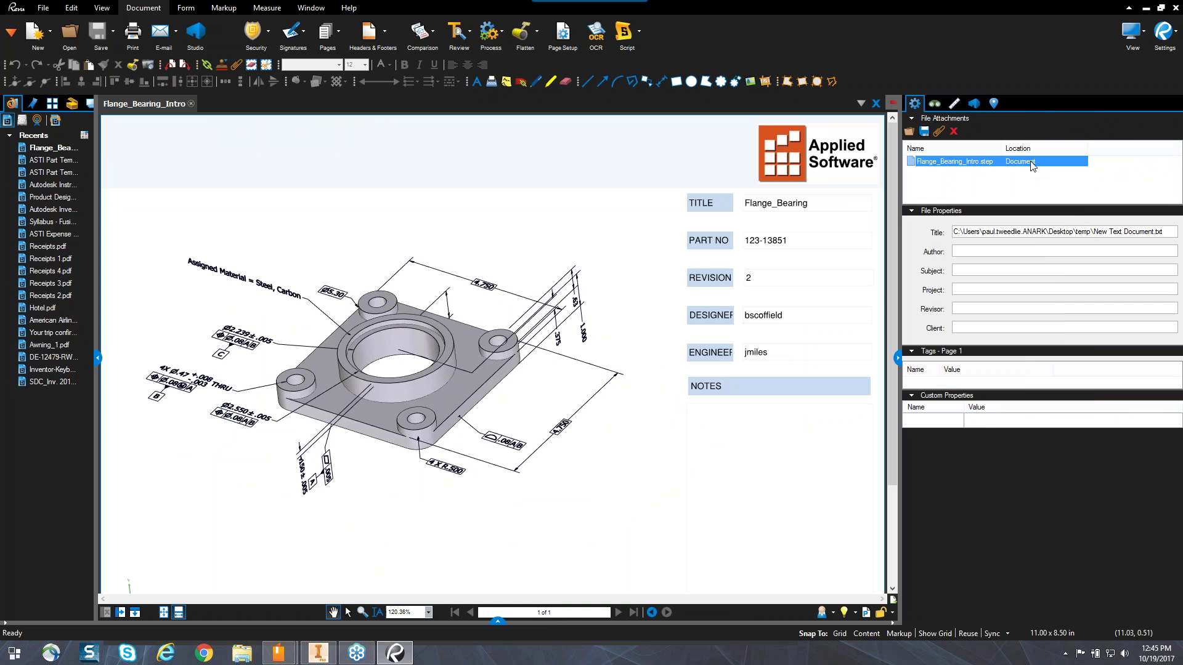
{"action": "right_click", "coordinate": [950, 162]}
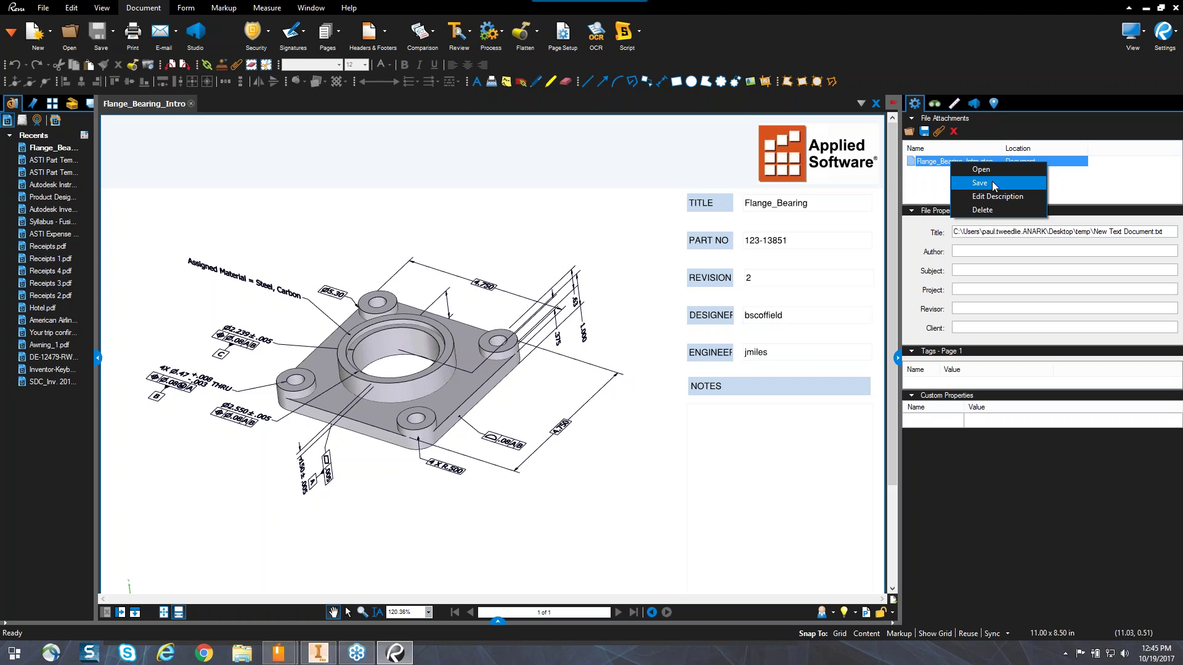
{"action": "left_click", "coordinate": [652, 239]}
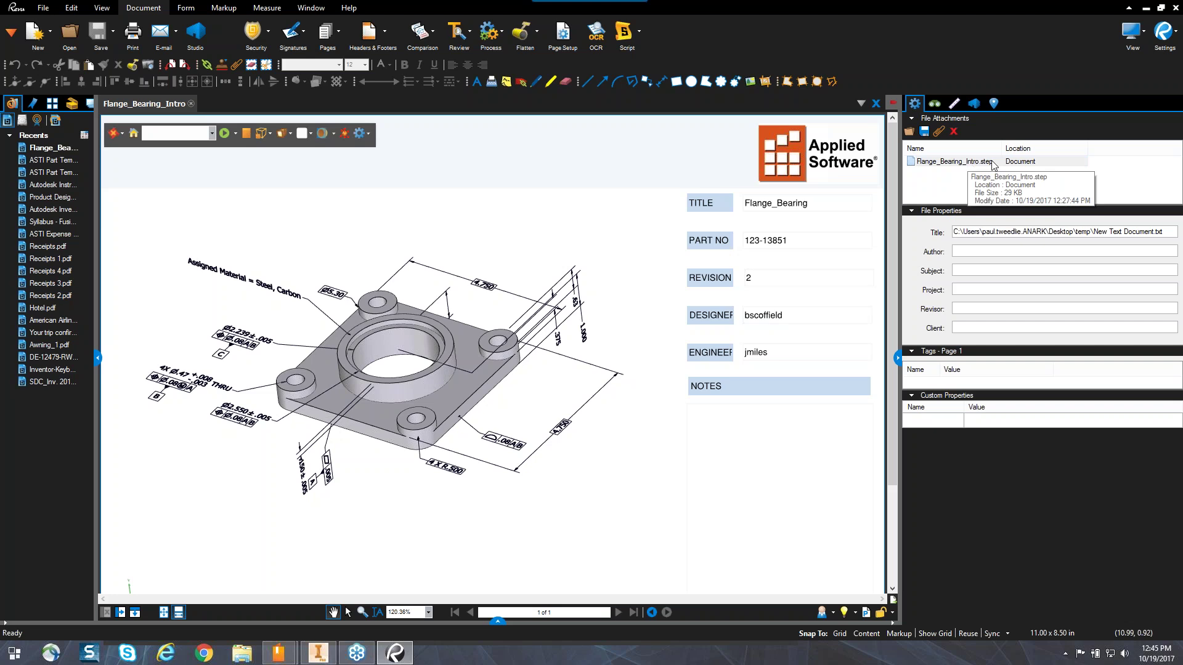
{"action": "left_click_drag", "start_coordinate": [903, 238], "coordinate": [970, 232]}
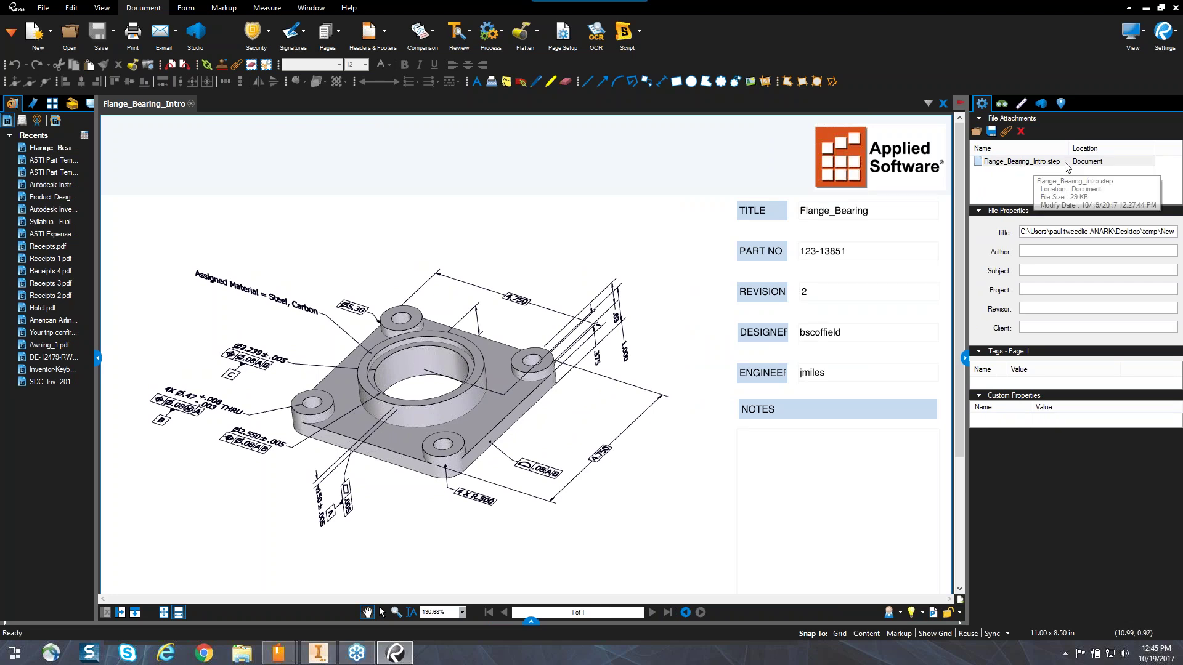
Return the 3D PDF model to its default view and examine it within the page again
{"action": "left_click", "coordinate": [352, 209]}
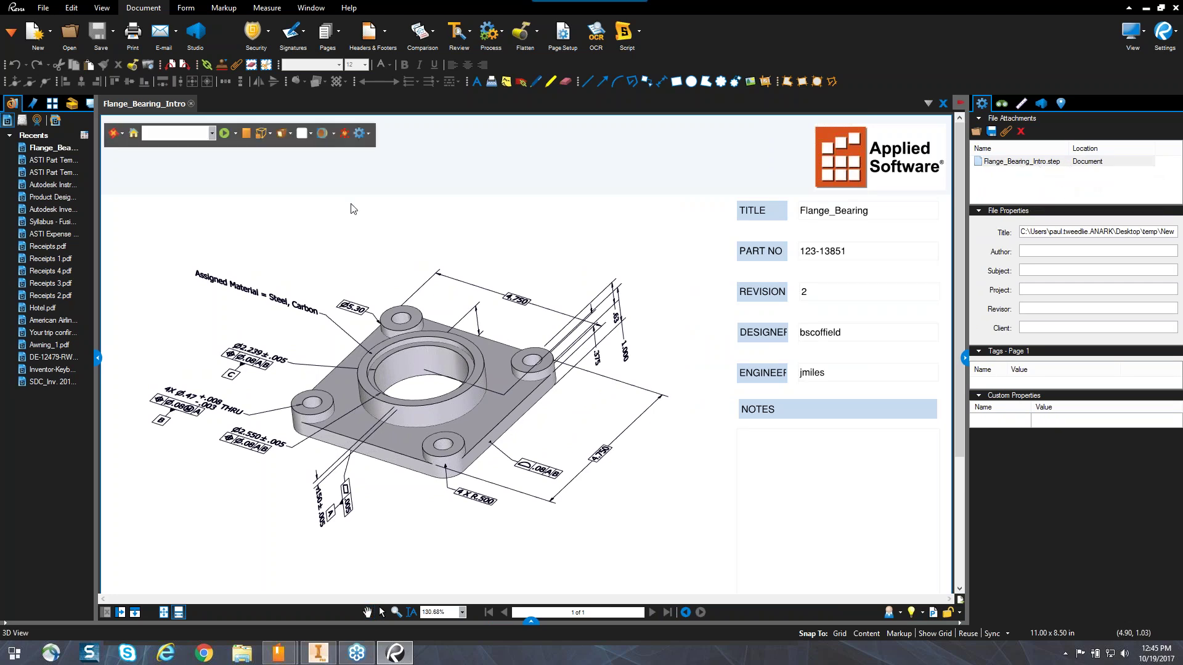
{"action": "left_click", "coordinate": [134, 137]}
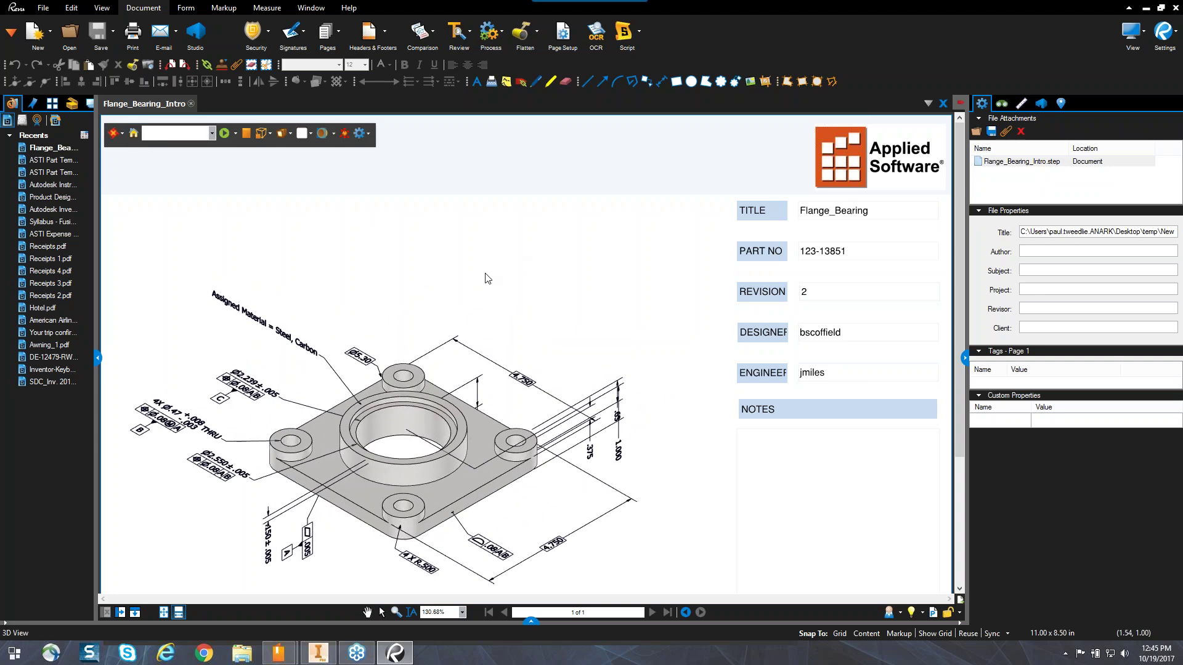
{"action": "mouse_move", "coordinate": [541, 296]}
{"action": "left_mouse_down"}
{"action": "mouse_move", "coordinate": [582, 314]}
{"action": "mouse_move", "coordinate": [468, 302]}
{"action": "left_mouse_up"}
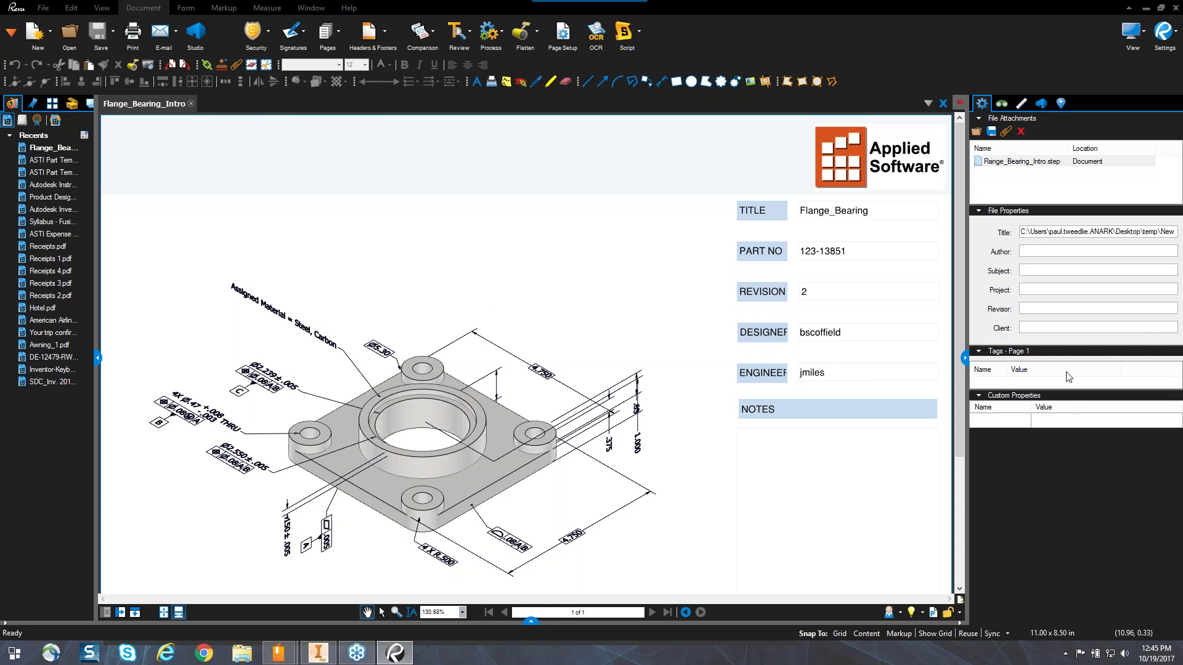
{"action": "left_click", "coordinate": [1084, 442]}
{"action": "left_click", "coordinate": [654, 364]}
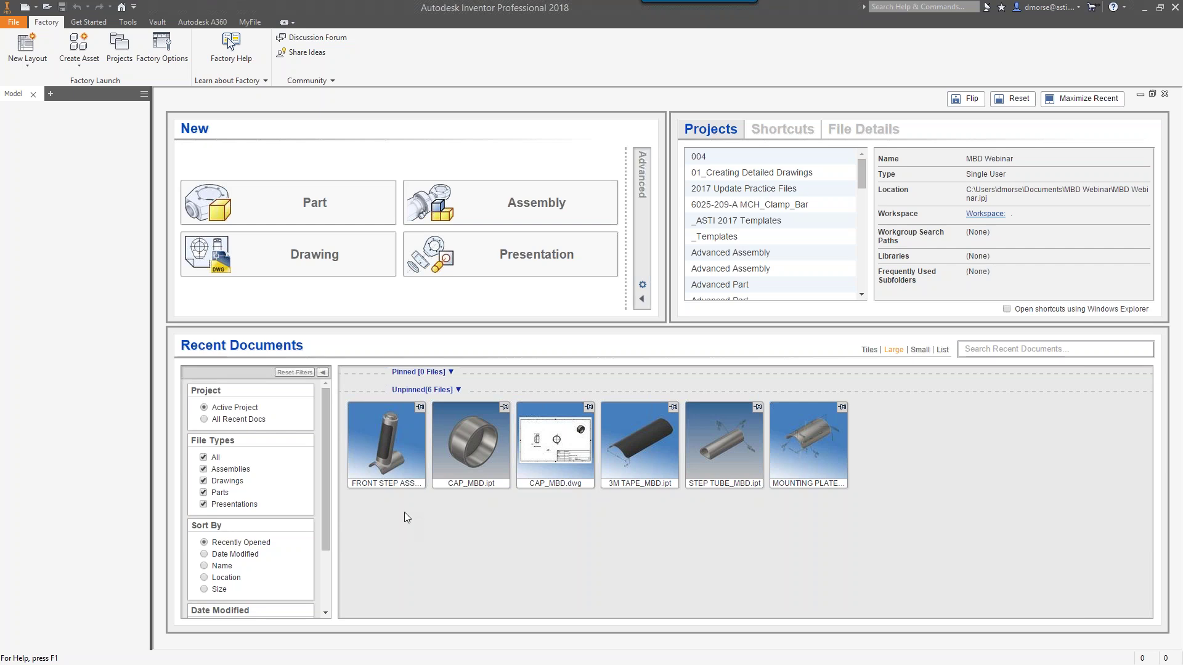
Switch to Inventor, open the FRONT STEP ASSY_MBD assembly, and highlight its mounting plate, step tube and cap in turn
{"action": "mouse_move", "coordinate": [401, 457]}
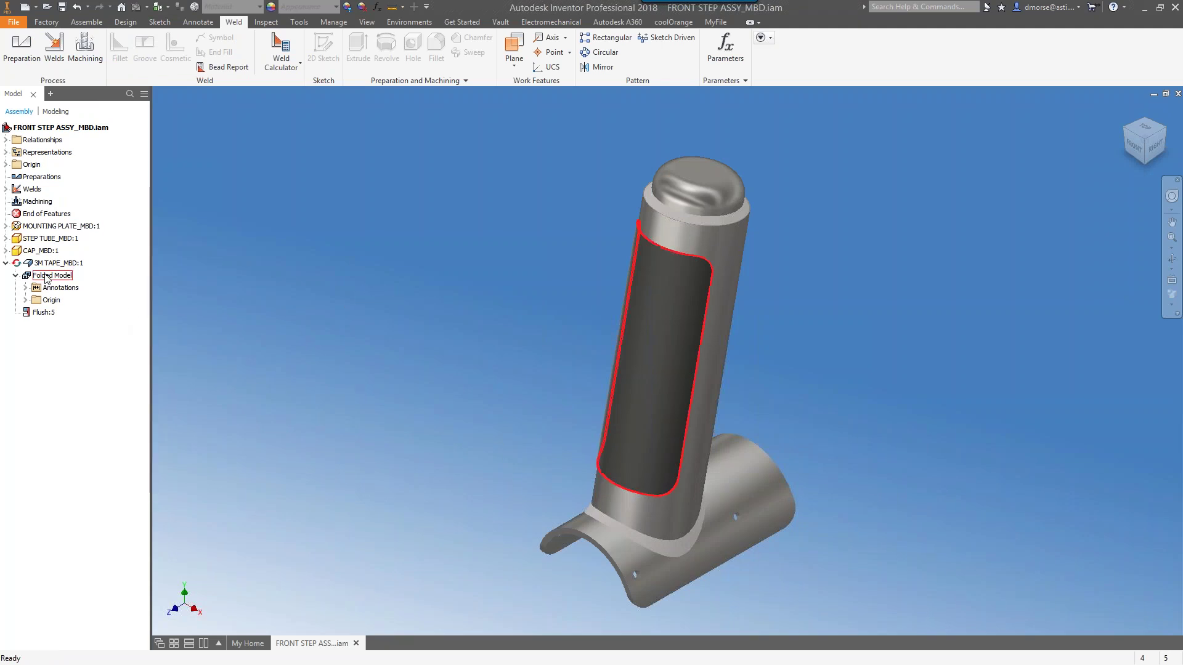
{"action": "left_click", "coordinate": [61, 226]}
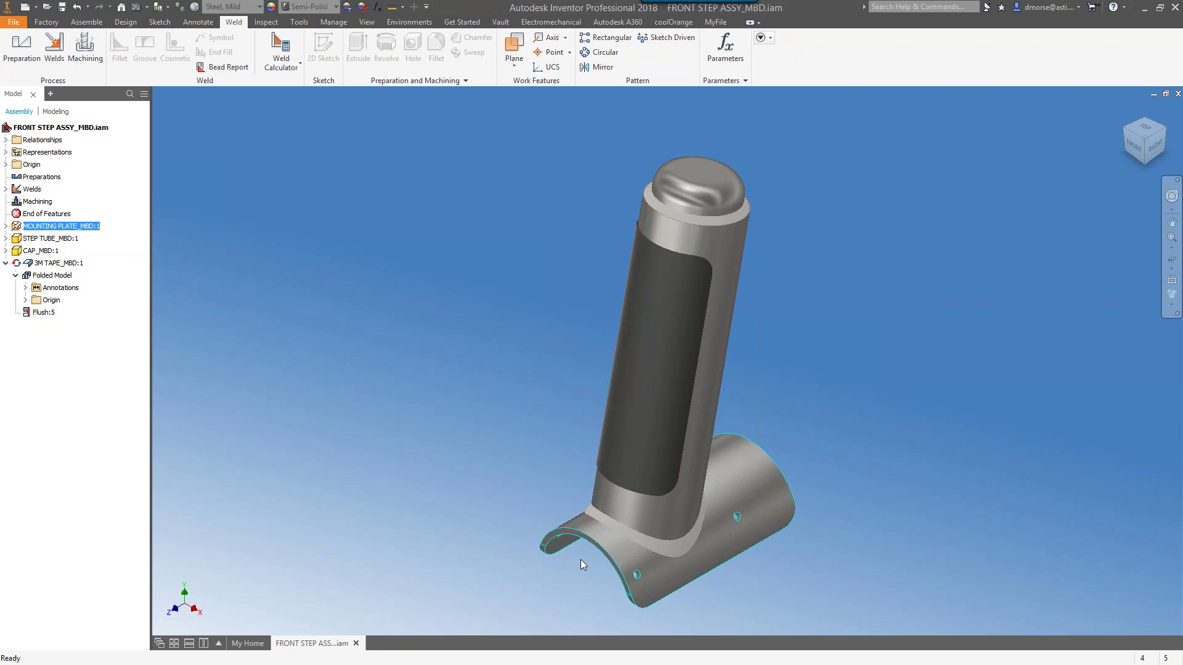
{"action": "left_click", "coordinate": [52, 240]}
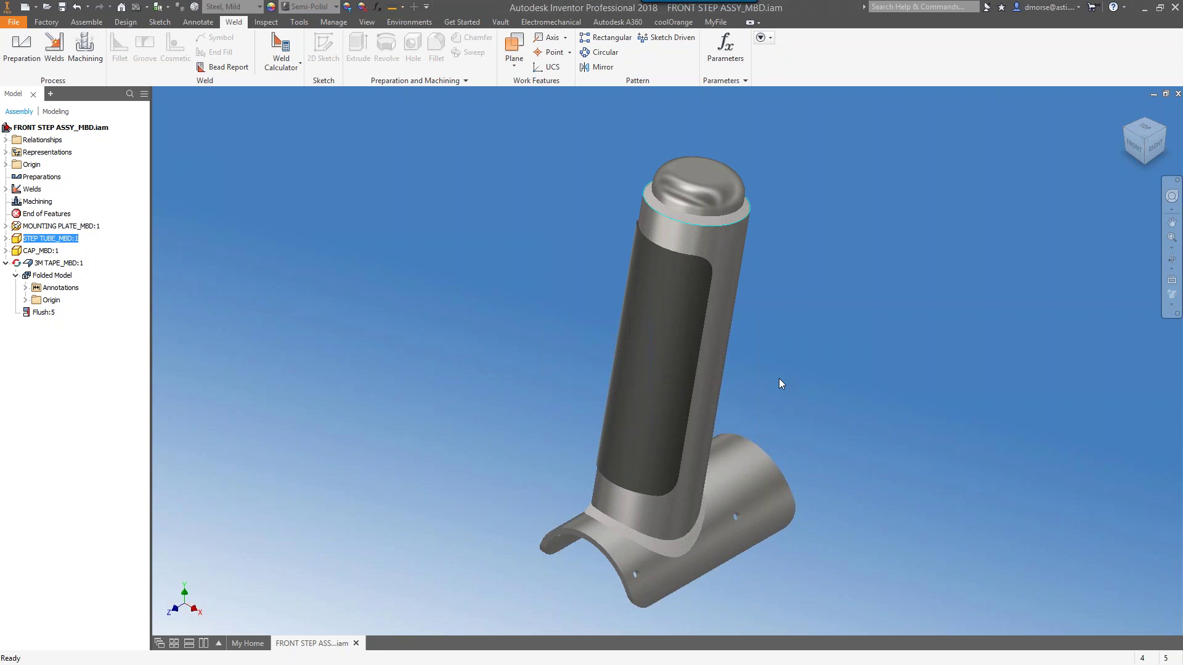
{"action": "left_click", "coordinate": [74, 227]}
{"action": "left_click", "coordinate": [60, 239]}
{"action": "left_click", "coordinate": [46, 253]}
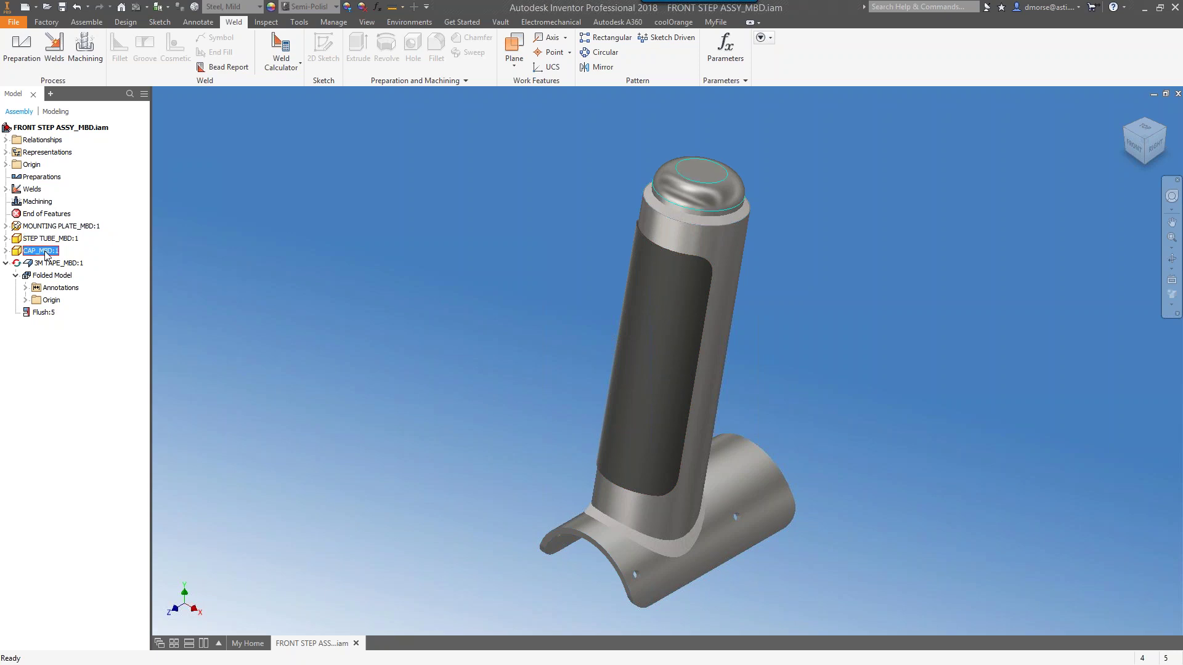
{"action": "left_click", "coordinate": [459, 292]}
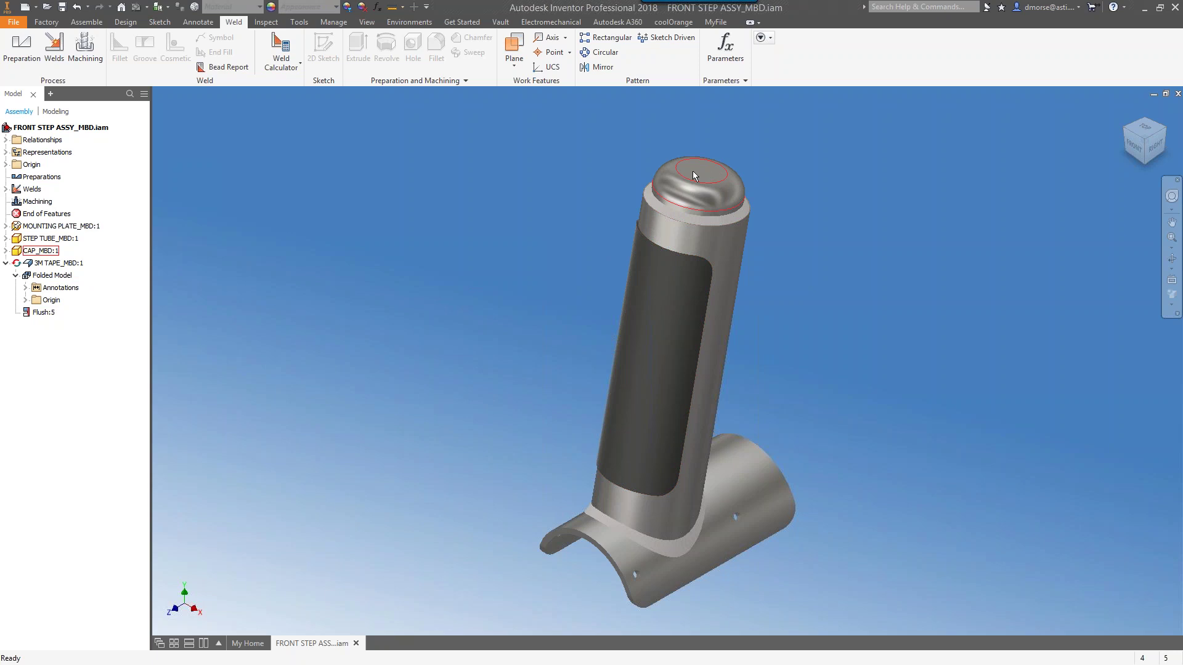
Open the CAP_MBD component in its own window and bring up the 3D annotation tools
{"action": "right_click", "coordinate": [44, 253]}
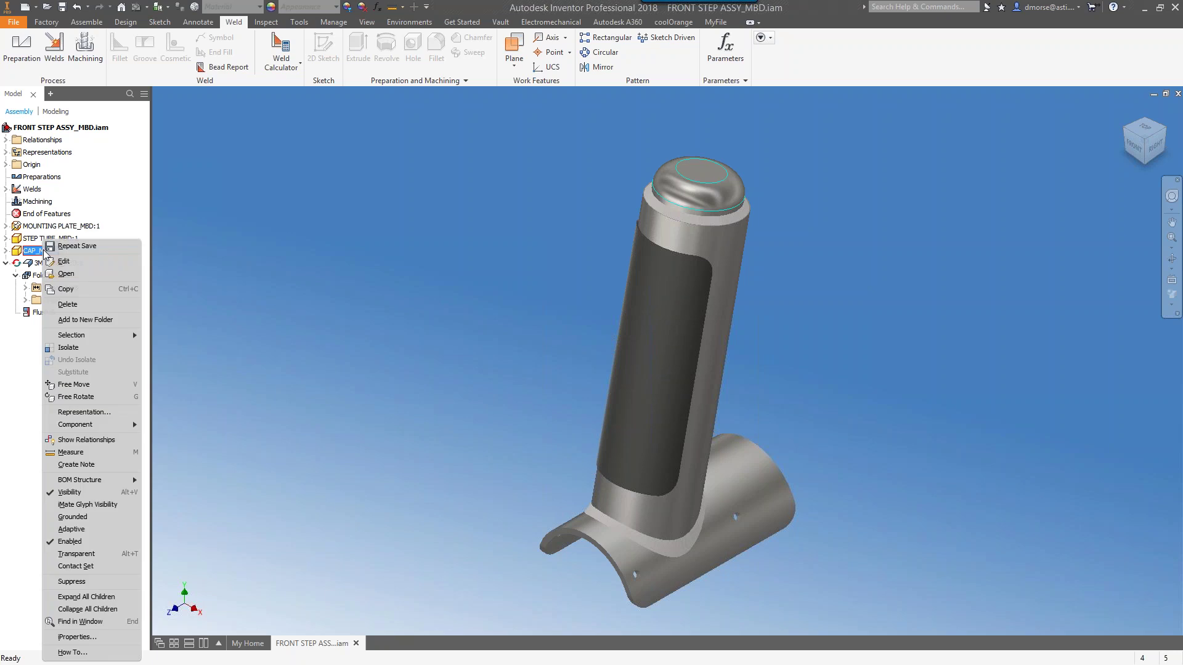
{"action": "left_click", "coordinate": [66, 274]}
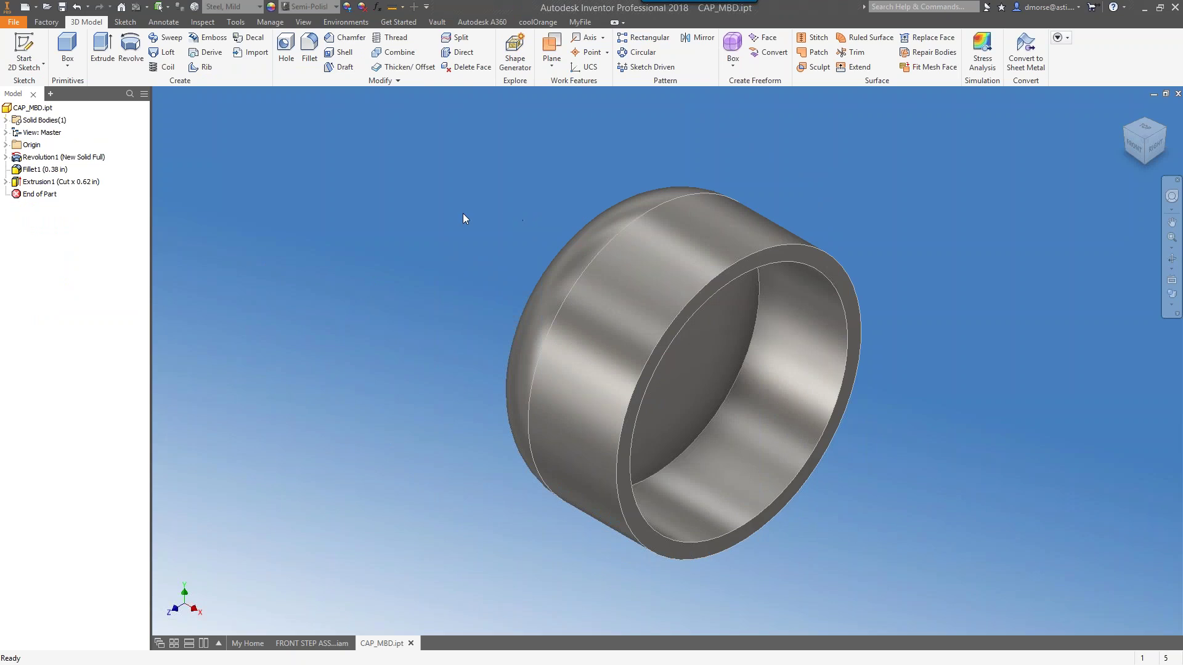
{"action": "left_click", "coordinate": [164, 23]}
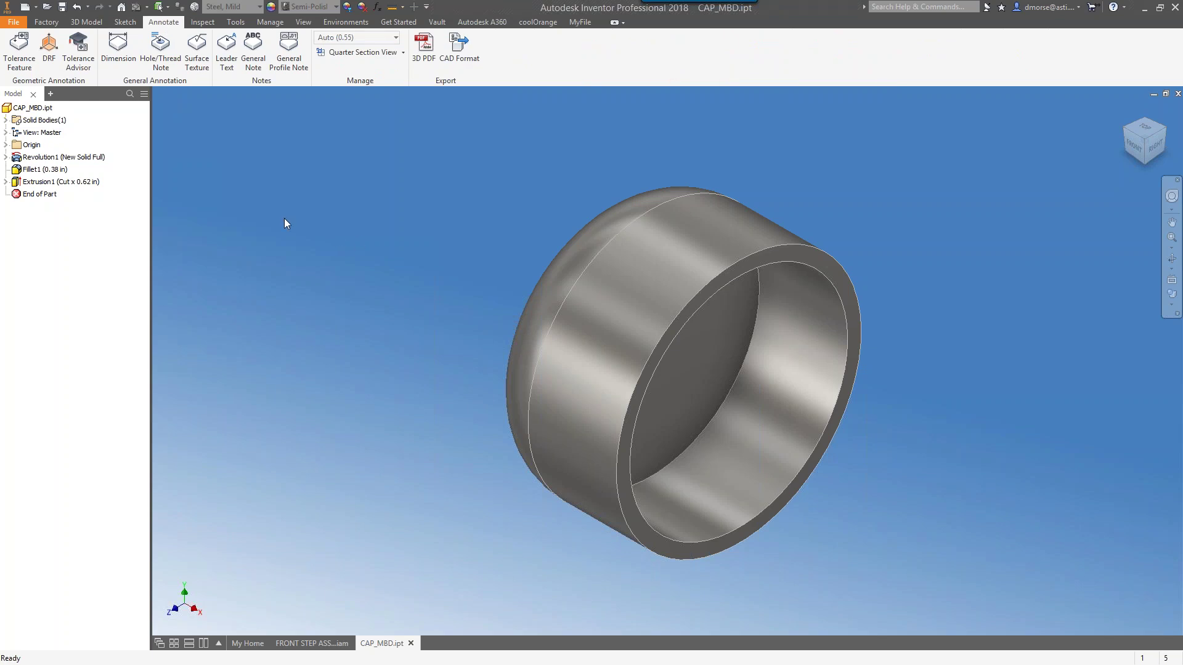
Start a tolerance feature on the cap's outer cylindrical face, keeping Shaft as the feature type
{"action": "left_click", "coordinate": [17, 47]}
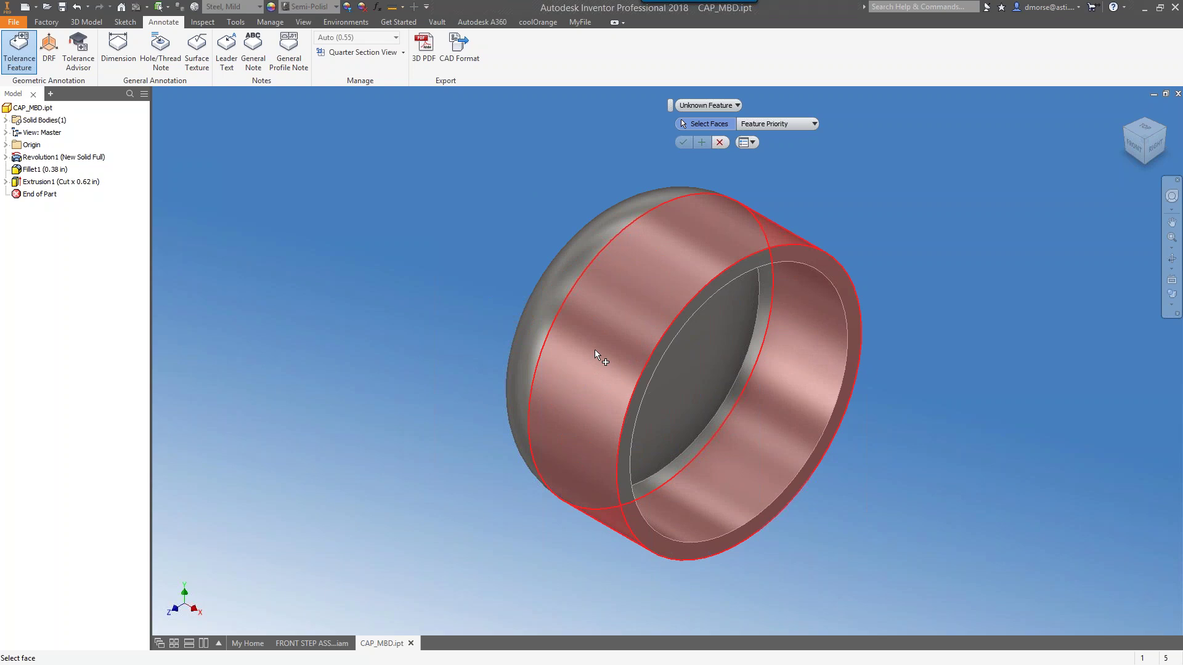
{"action": "left_click", "coordinate": [595, 350]}
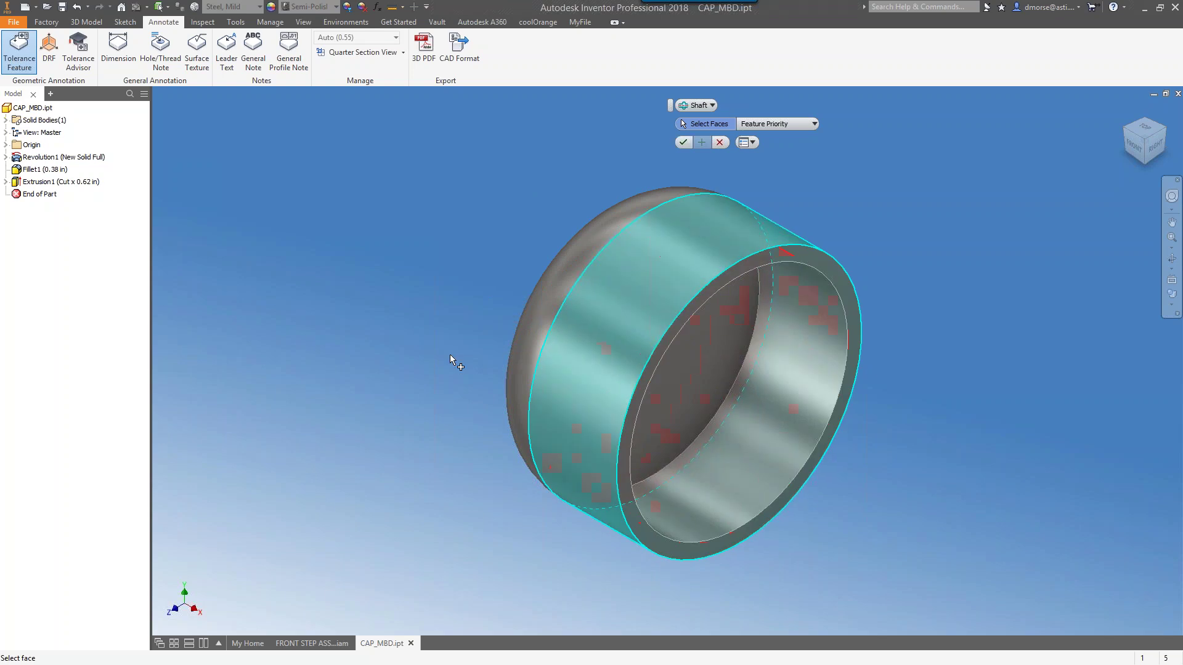
{"action": "left_click", "coordinate": [713, 108]}
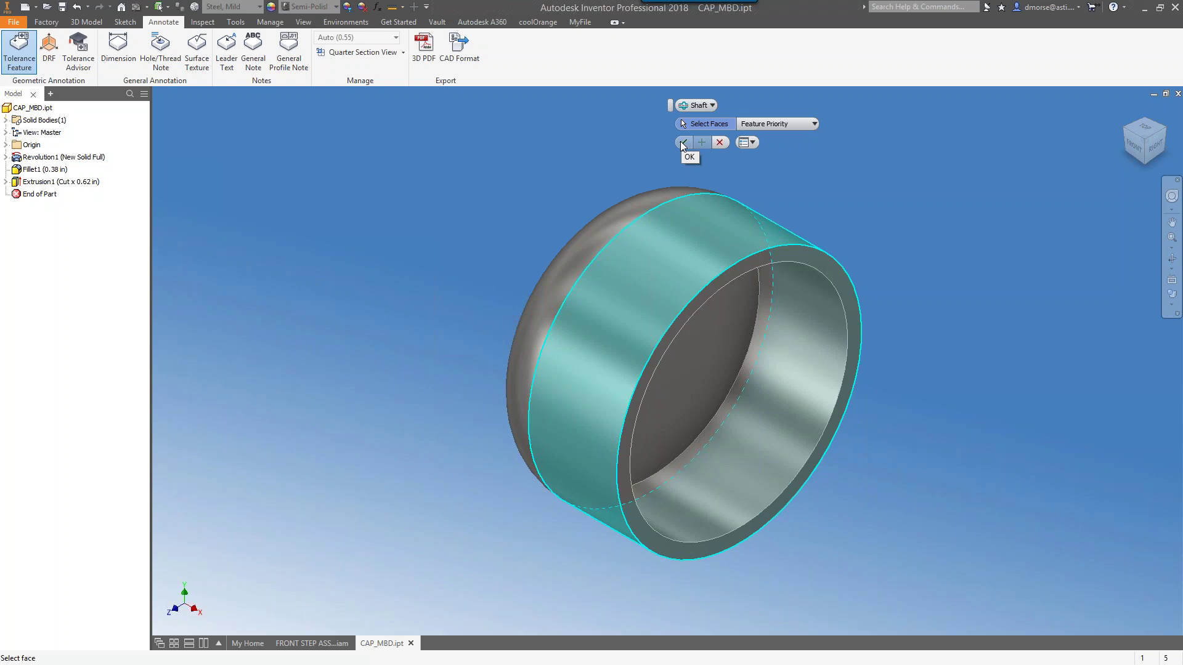
{"action": "left_click", "coordinate": [683, 146]}
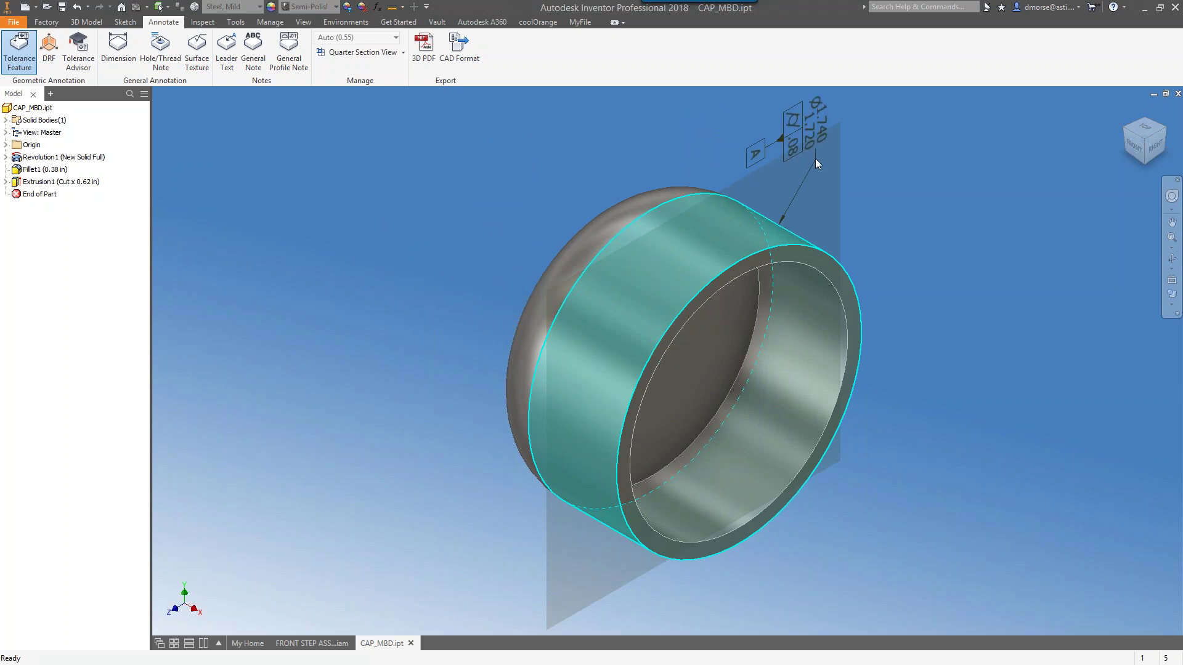
Place the shaft's diameter, cylindricity and datum A annotation beside the cap's closed end, in the isometric view
{"action": "middle_click_drag", "start_coordinate": [810, 180], "coordinate": [811, 176], "text": "shift"}
{"action": "key", "text": "F5"}
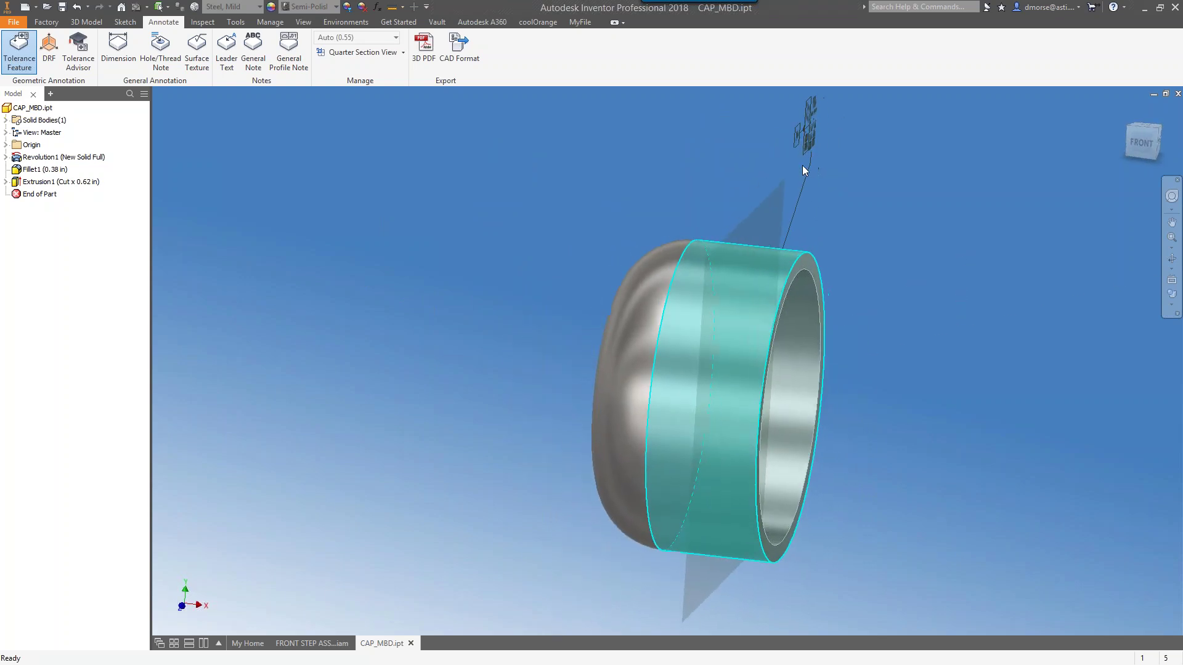
{"action": "mouse_move", "coordinate": [799, 165]}
{"action": "middle_mouse_down", "text": "shift"}
{"action": "mouse_move", "coordinate": [682, 202]}
{"action": "mouse_move", "coordinate": [610, 193]}
{"action": "middle_mouse_up", "text": "shift"}
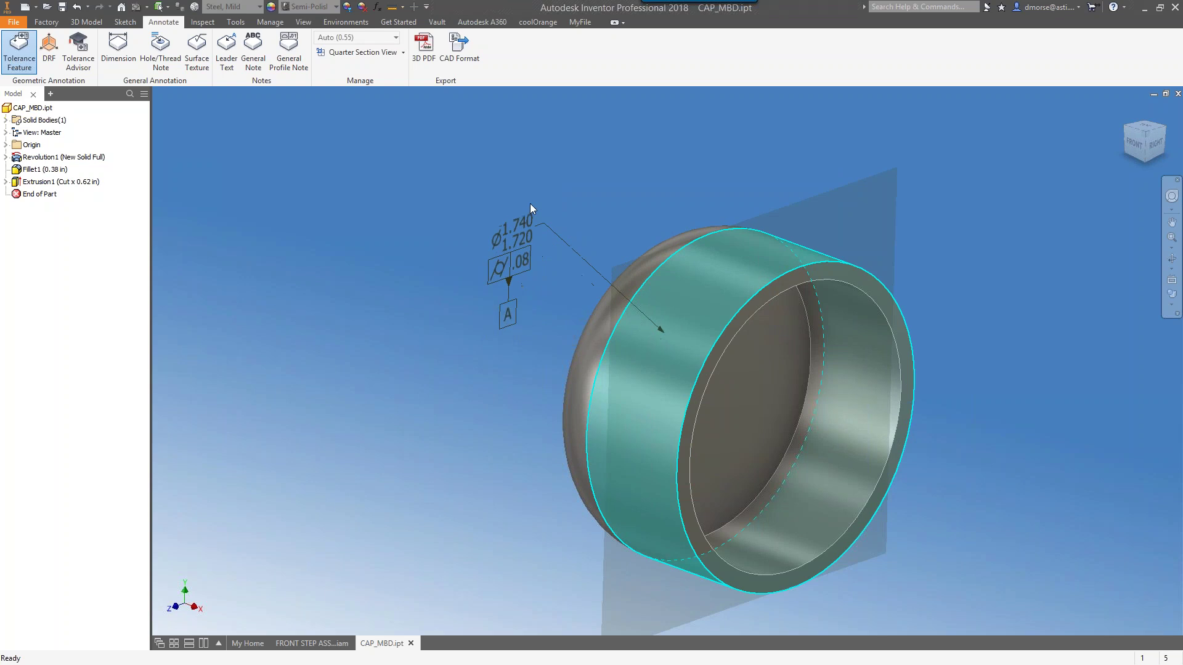
{"action": "right_click", "coordinate": [534, 219]}
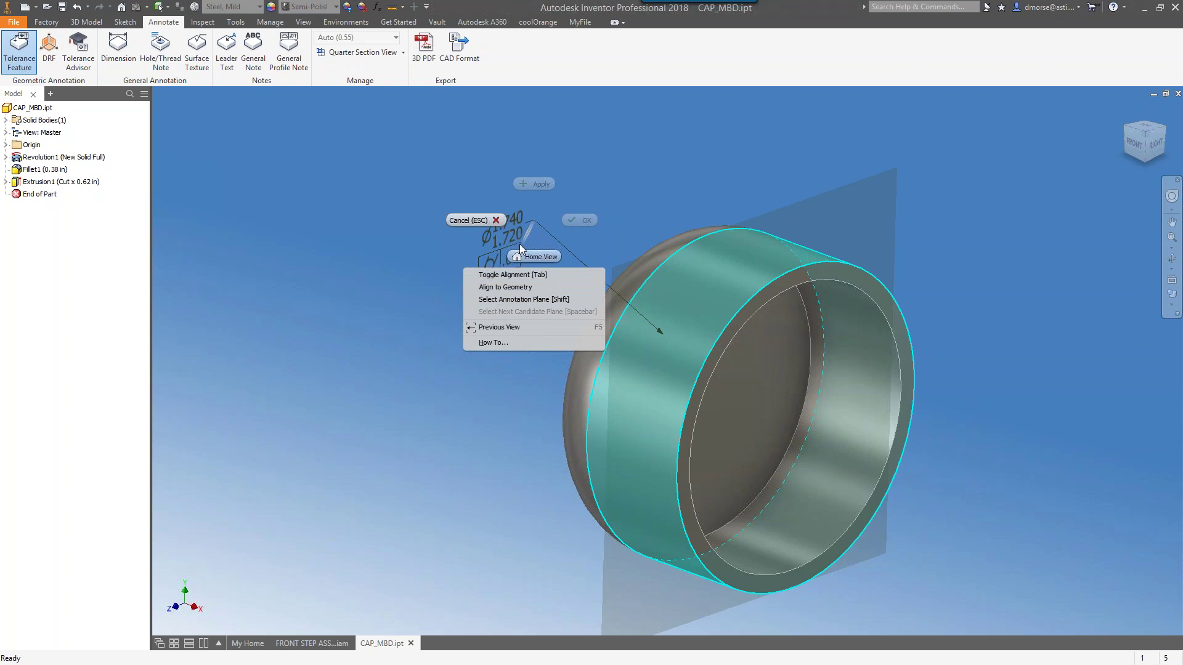
{"action": "left_click", "coordinate": [616, 186]}
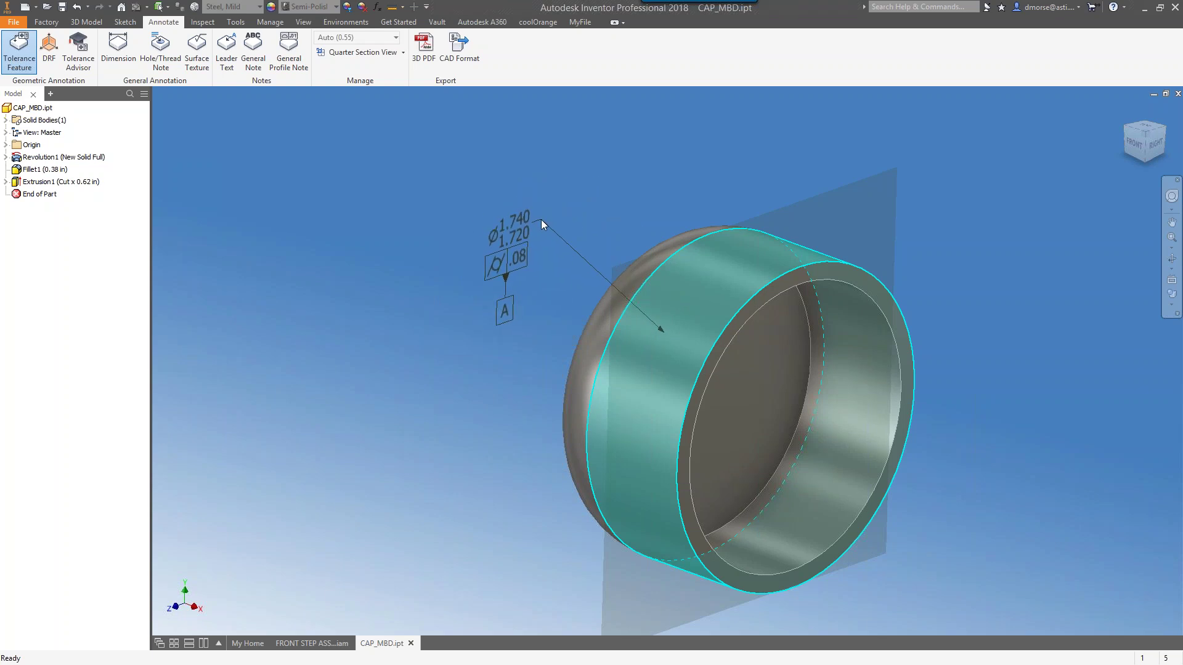
{"action": "left_click", "coordinate": [540, 219]}
{"action": "left_click", "coordinate": [682, 247]}
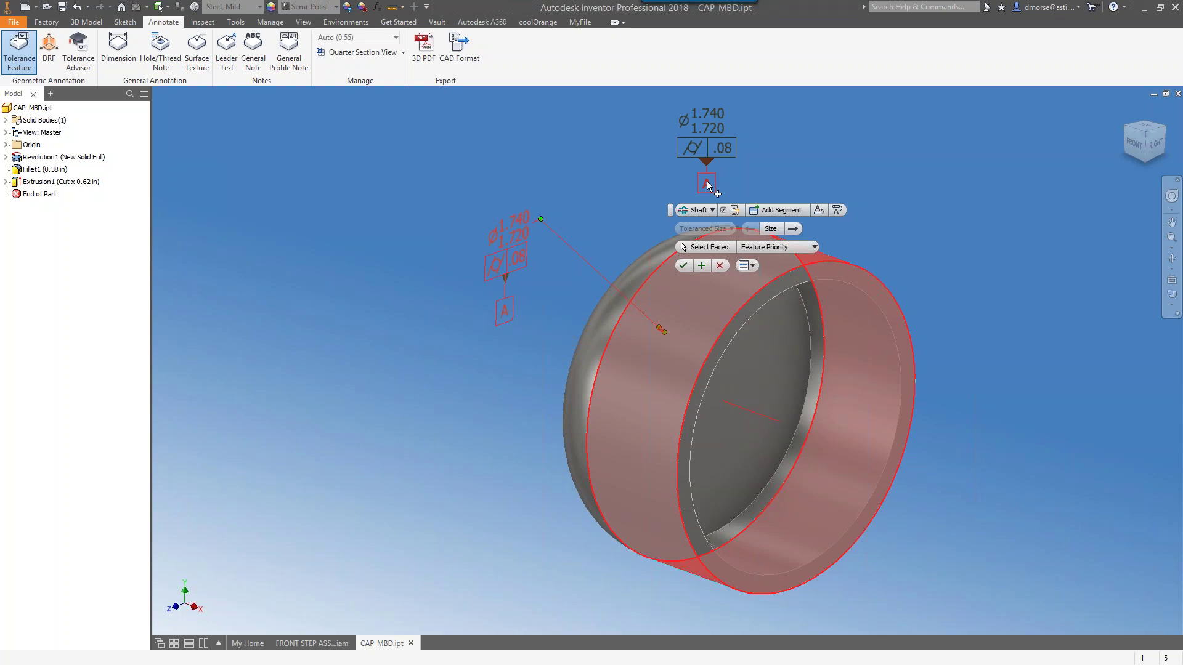
Toggle the shaft's datum identifier off and back on, and review the geometric characteristic options for its feature control frame
{"action": "left_click", "coordinate": [725, 211]}
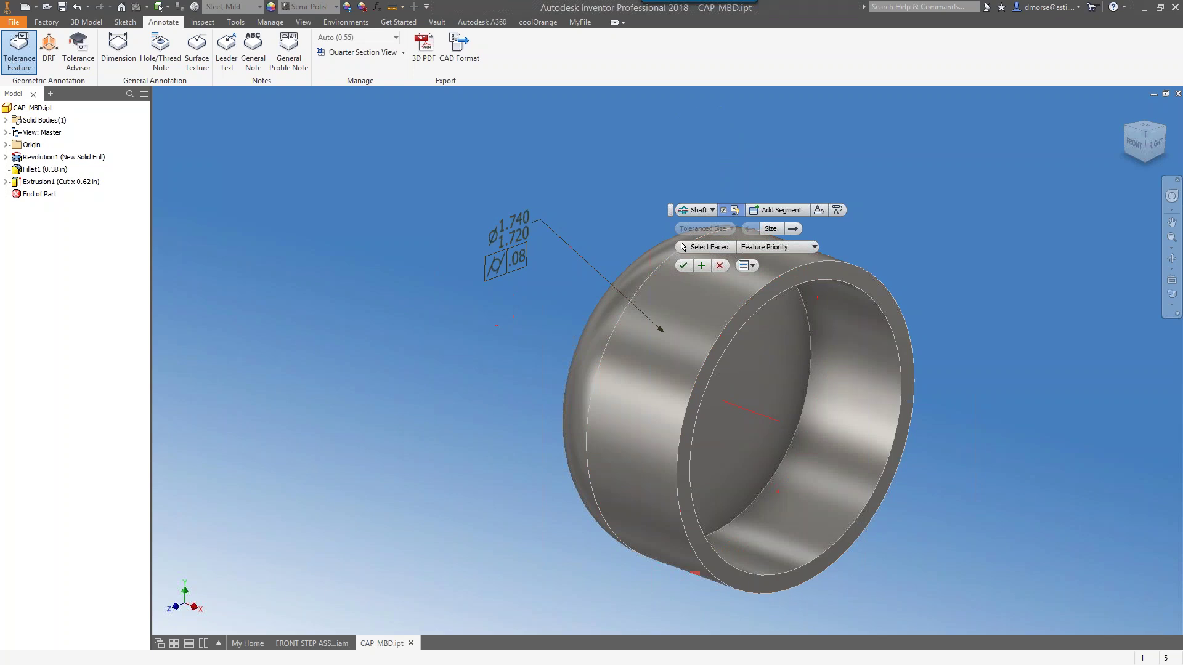
{"action": "left_click", "coordinate": [727, 211]}
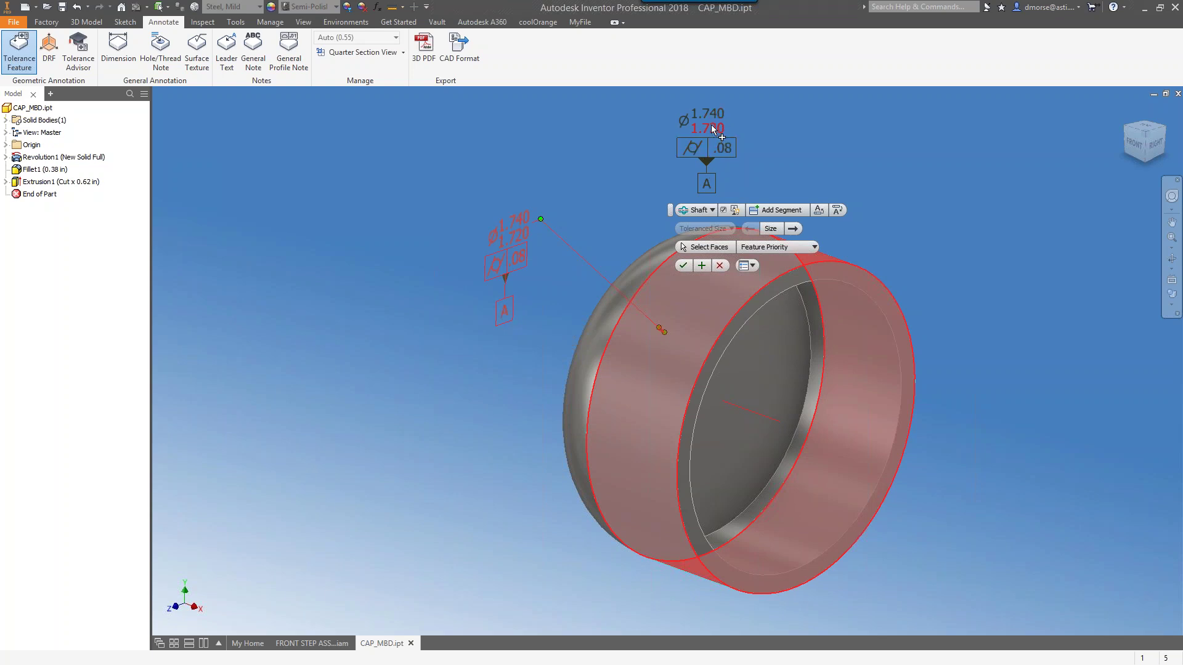
{"action": "left_click", "coordinate": [689, 148]}
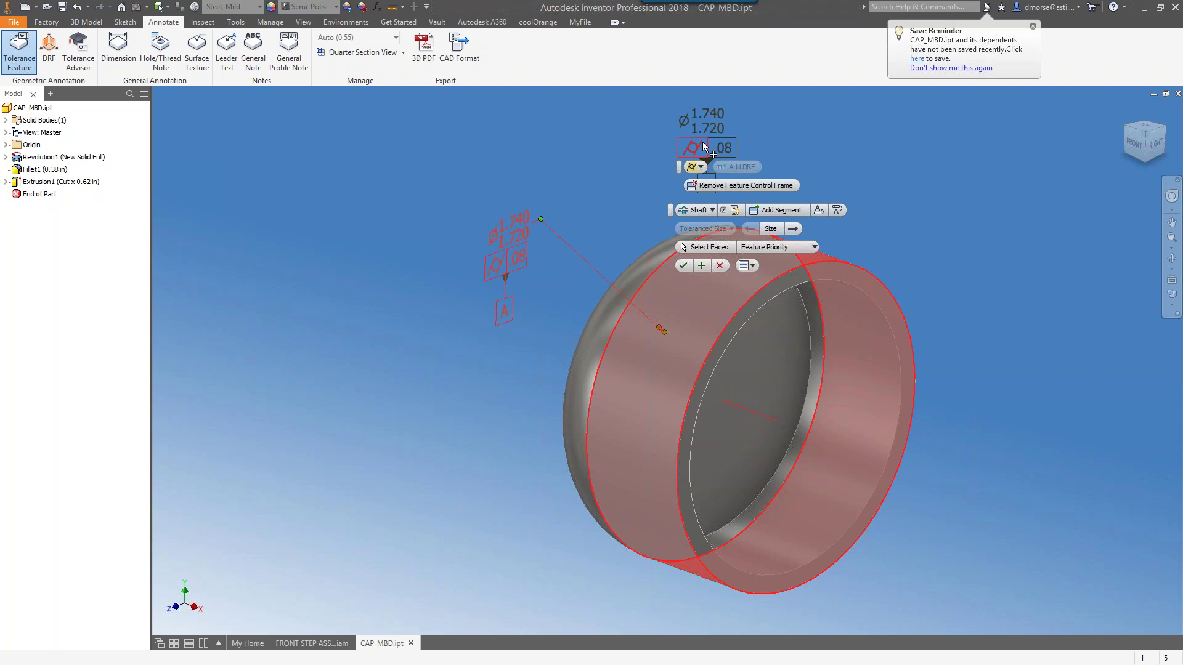
{"action": "left_click", "coordinate": [700, 166]}
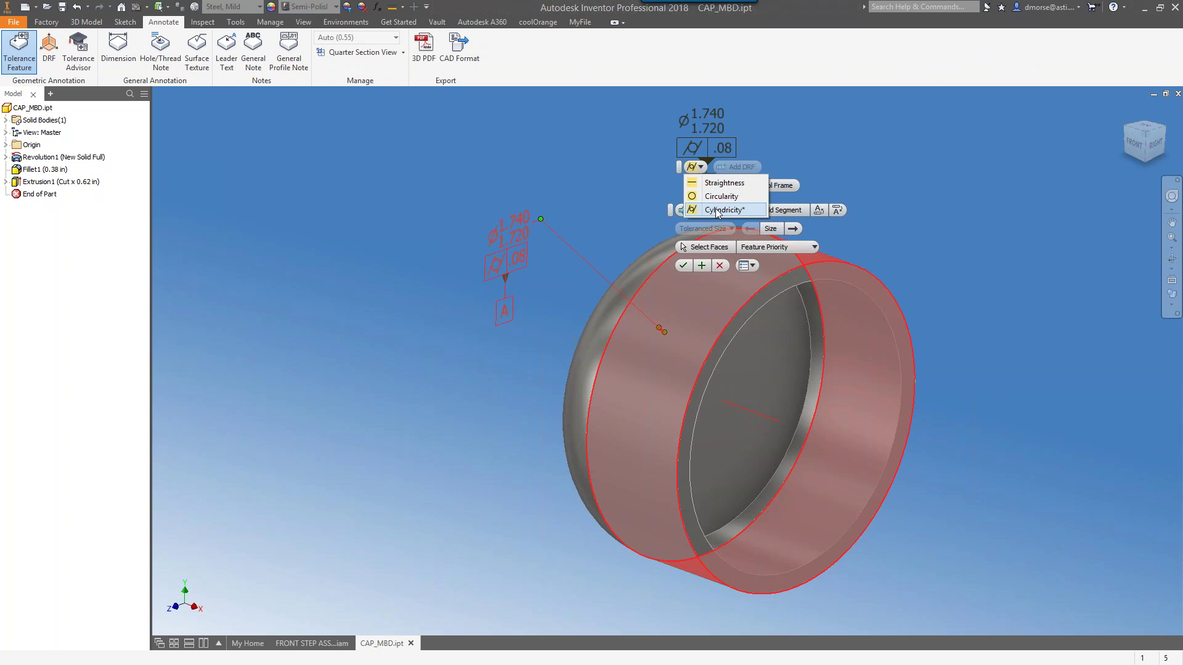
{"action": "left_click", "coordinate": [664, 146]}
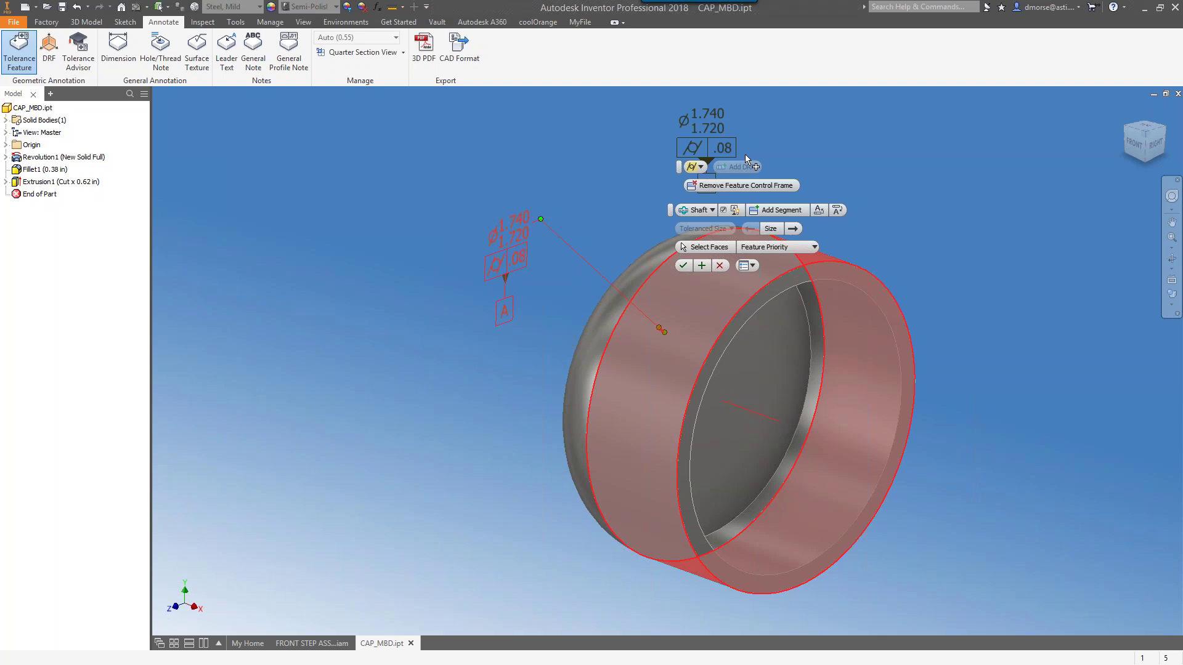
Set the shaft's cylindricity tolerance to .01
{"action": "left_click", "coordinate": [724, 148]}
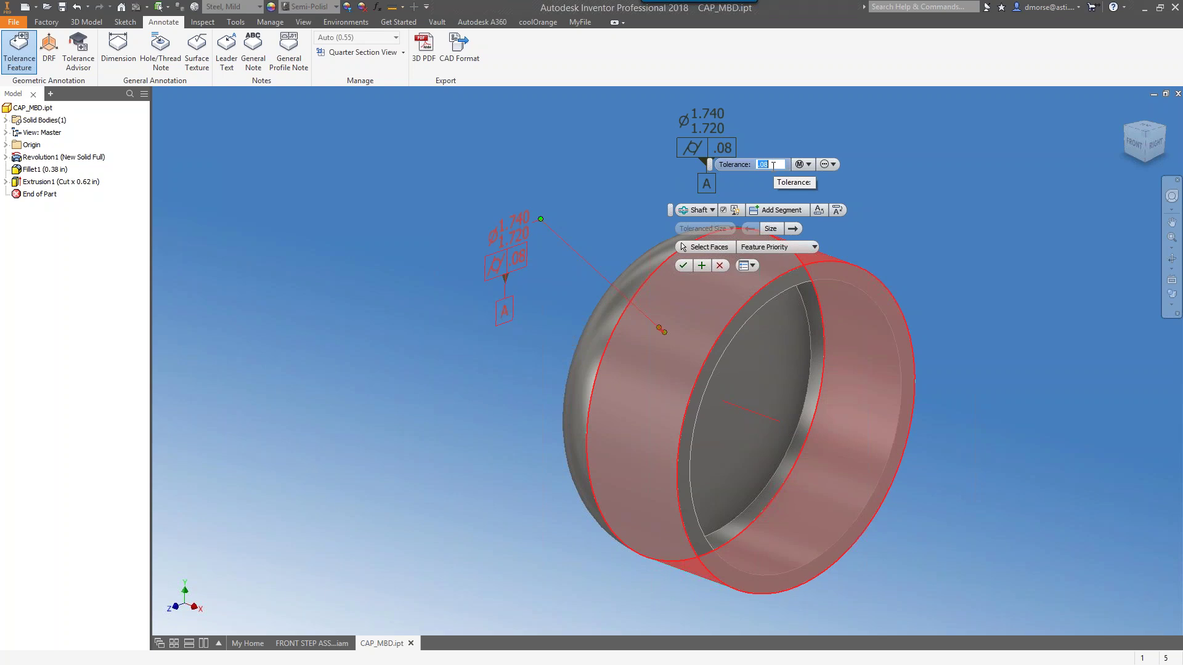
{"action": "type", "text": ".01"}
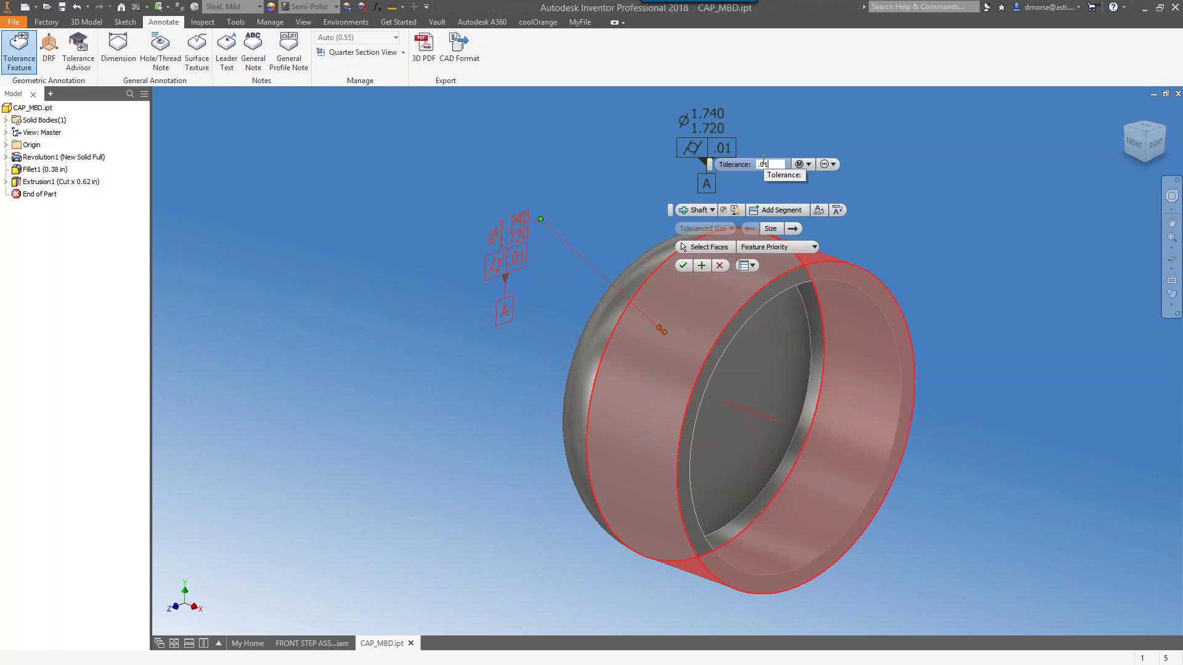
Review the shaft diameter's tolerance type options, keep Limits - Stacked, and finish the shaft tolerance feature
{"action": "key", "text": "Return"}
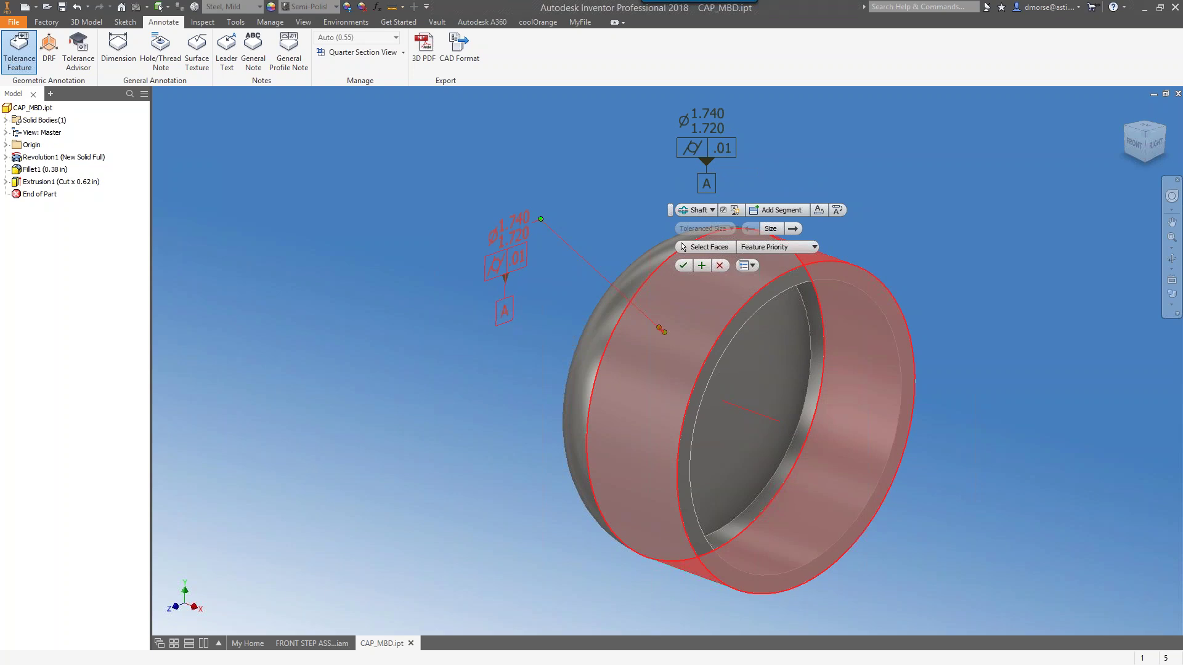
{"action": "left_click", "coordinate": [718, 130]}
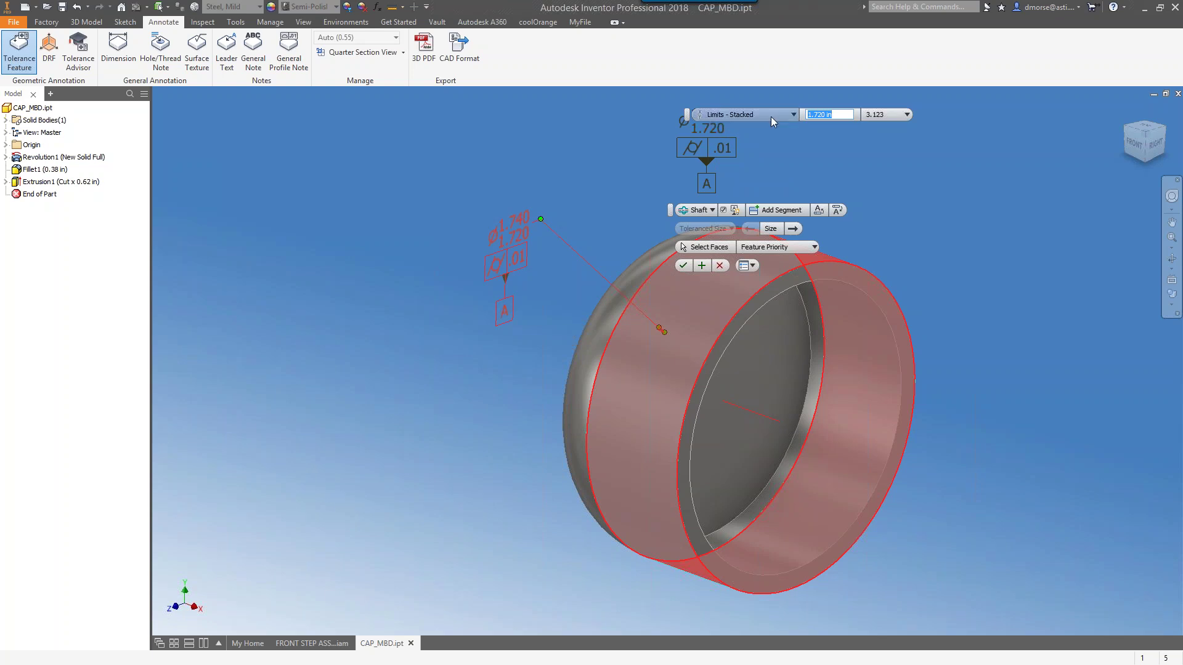
{"action": "left_click", "coordinate": [738, 115]}
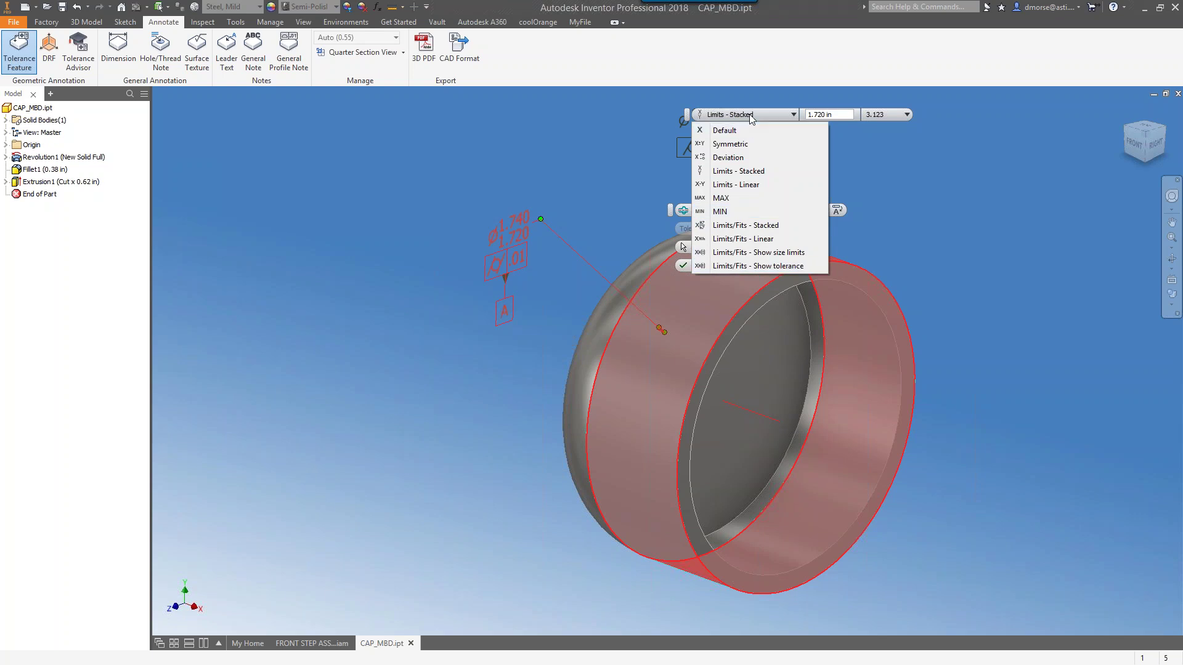
{"action": "left_click", "coordinate": [751, 116]}
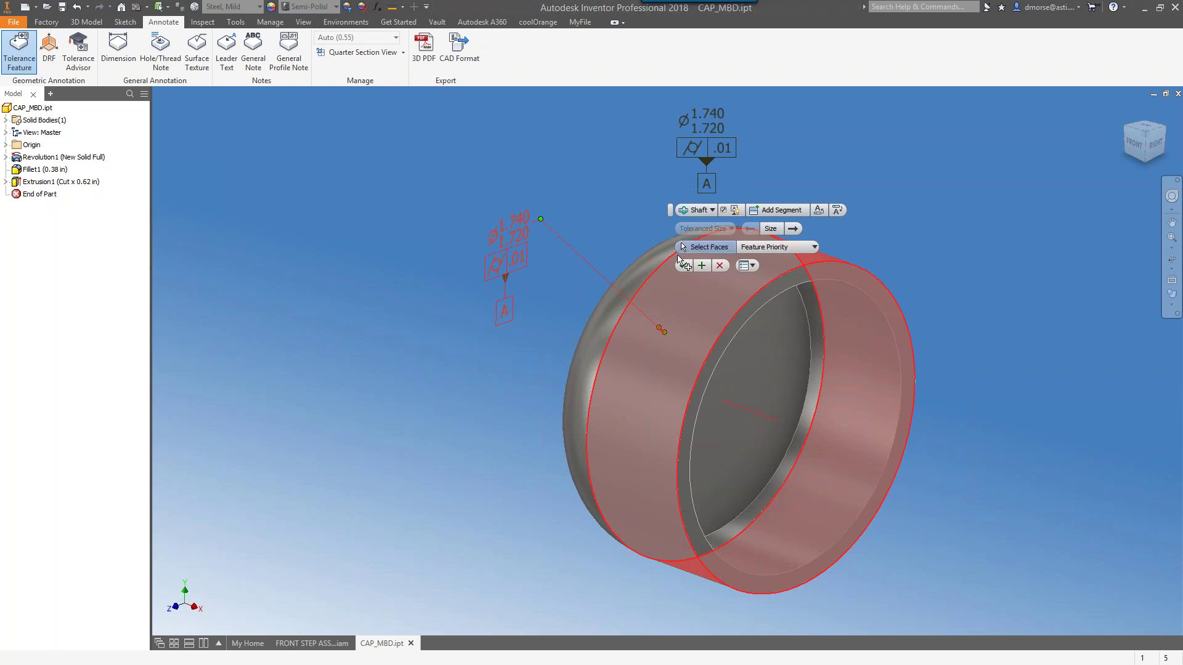
{"action": "left_click", "coordinate": [683, 265]}
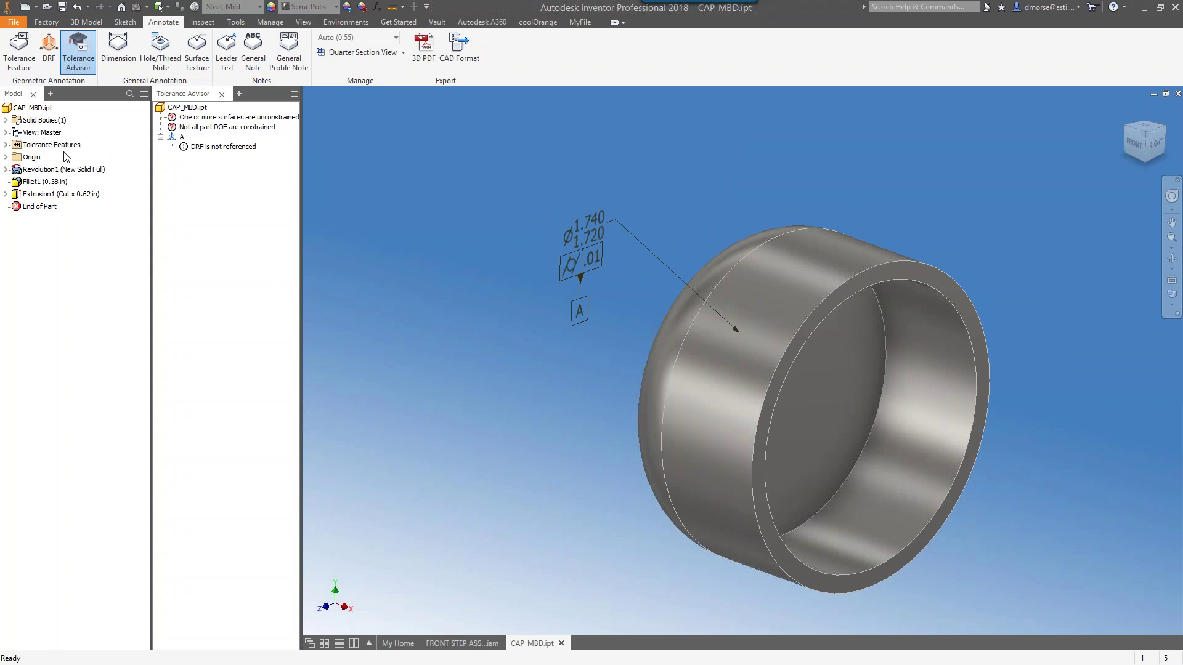
Examine the annotations listed under Shaft 1 in Tolerance Features and the Tolerance Advisor's messages for the cap
{"action": "left_click", "coordinate": [6, 145]}
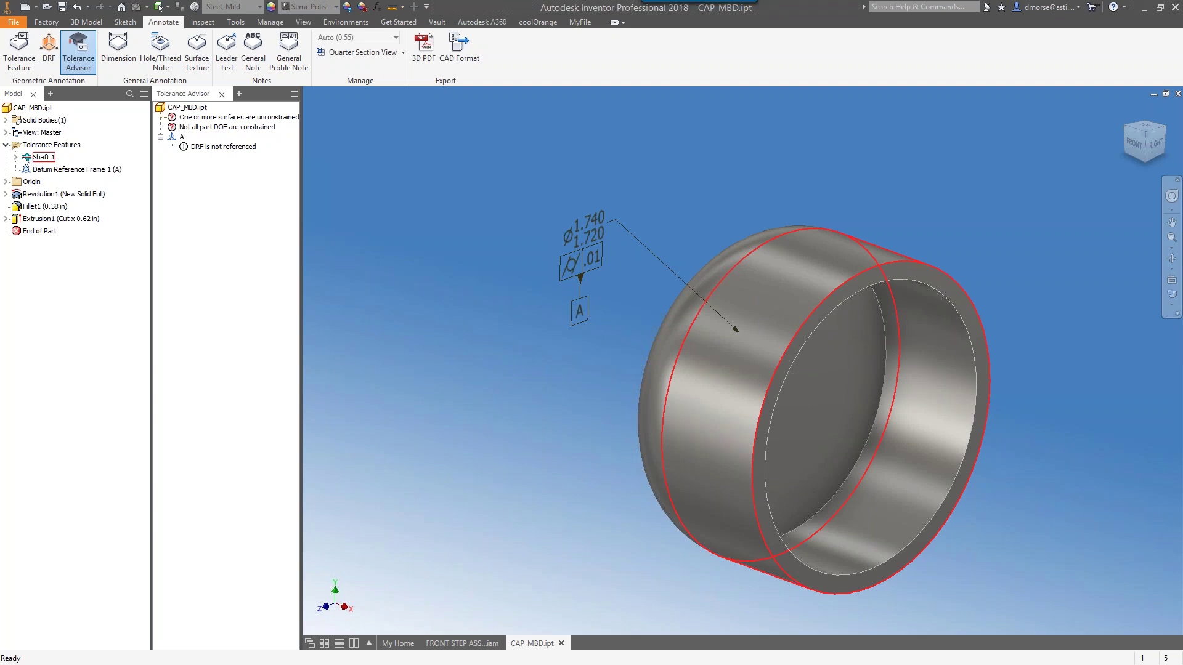
{"action": "left_click", "coordinate": [16, 157]}
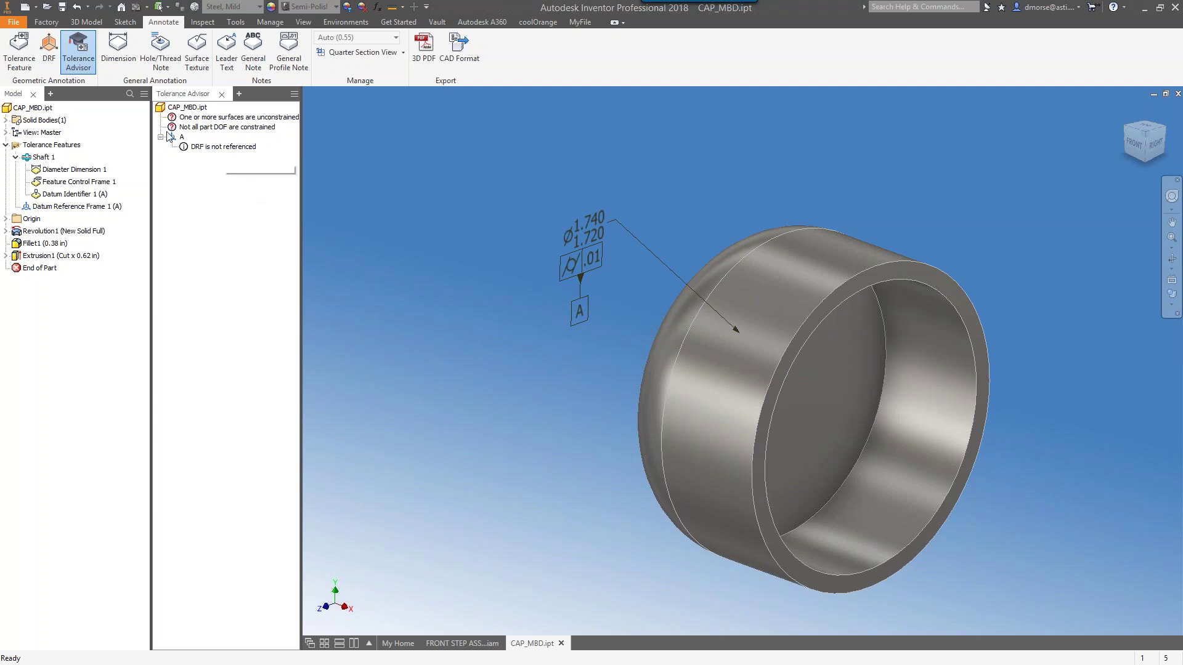
{"action": "left_click", "coordinate": [78, 54]}
{"action": "left_click", "coordinate": [78, 54]}
{"action": "scroll", "coordinate": [639, 296], "scroll_direction": "up", "scroll_amount": 3}
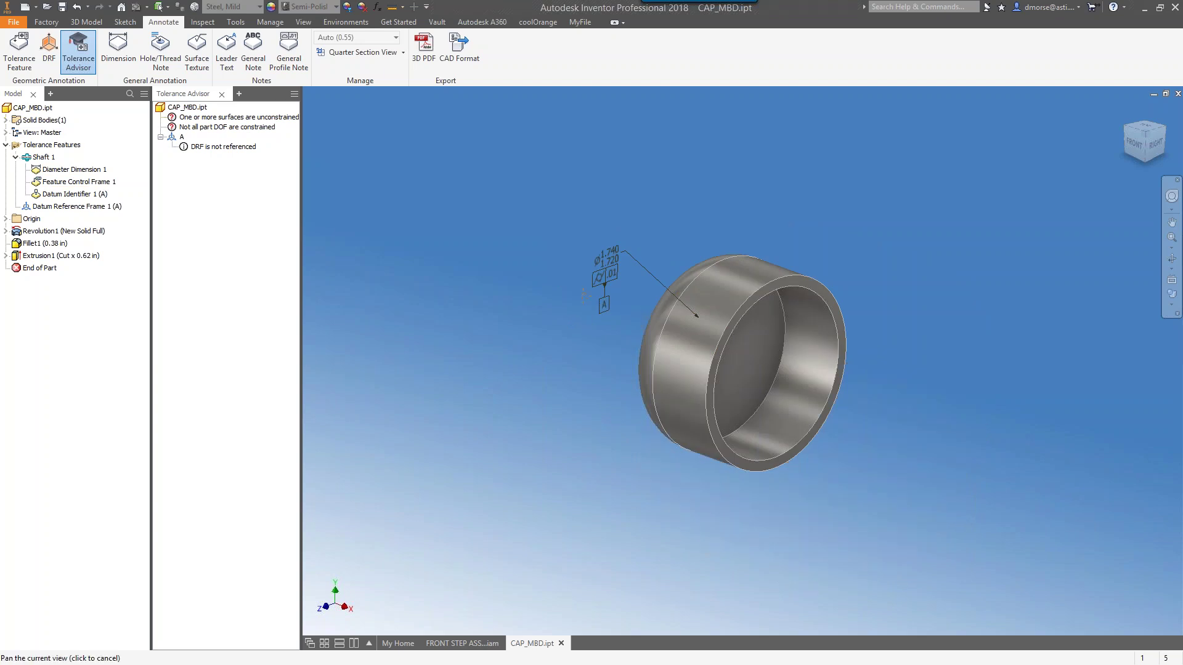
{"action": "middle_click_drag", "start_coordinate": [624, 301], "coordinate": [563, 296]}
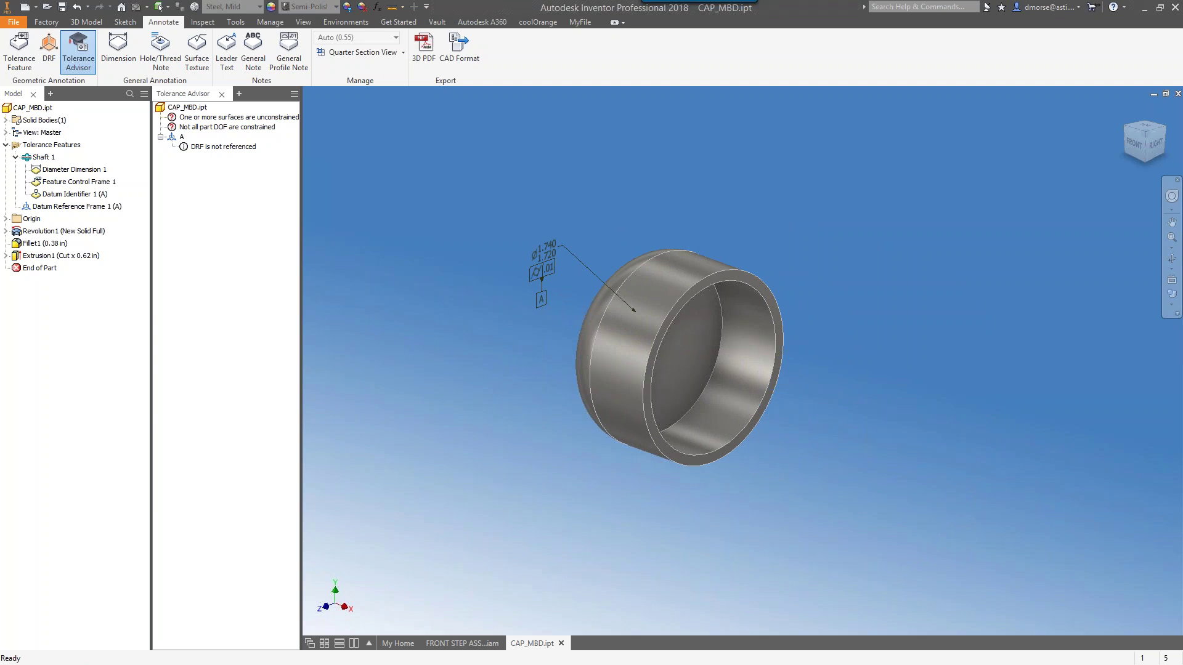
{"action": "middle_click_drag", "start_coordinate": [678, 358], "coordinate": [702, 360], "text": "shift"}
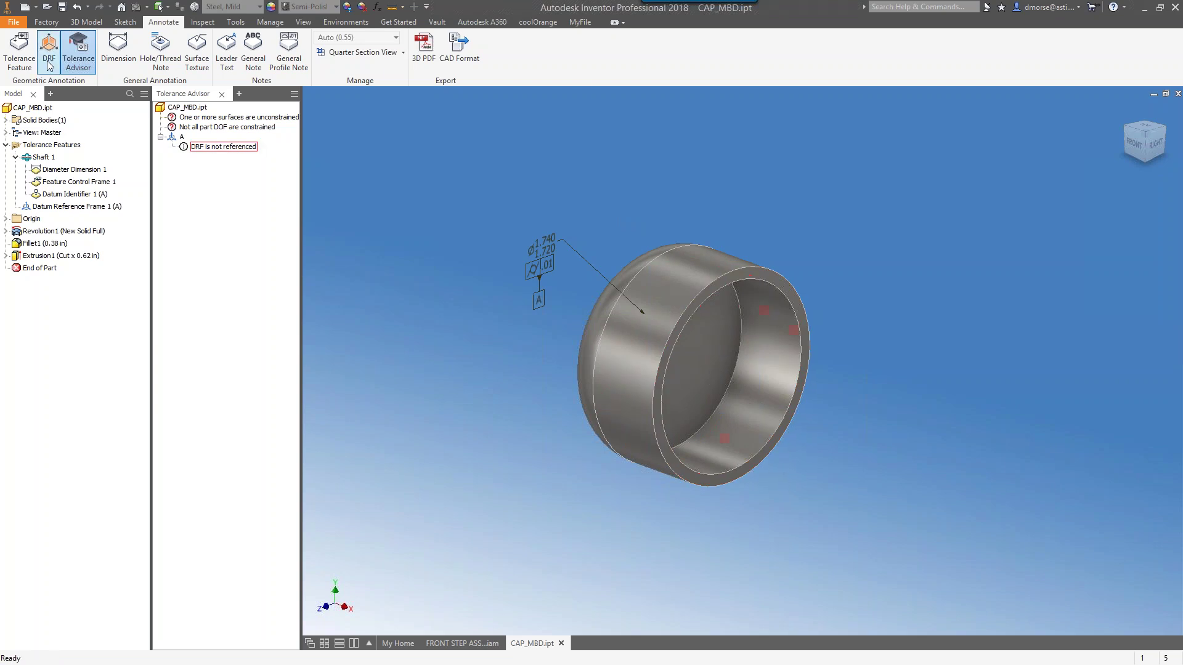
Start a tolerance feature on the cap's flat annular rim face, keeping Planar Surface as the feature type
{"action": "left_click", "coordinate": [19, 49]}
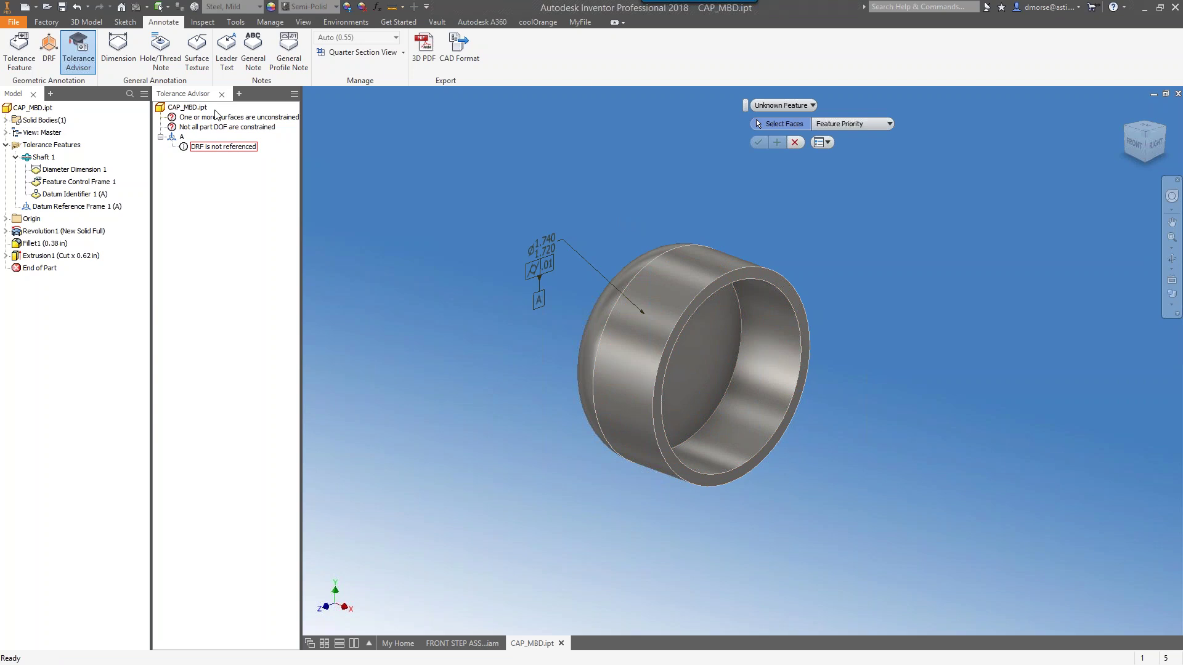
{"action": "left_click", "coordinate": [795, 302]}
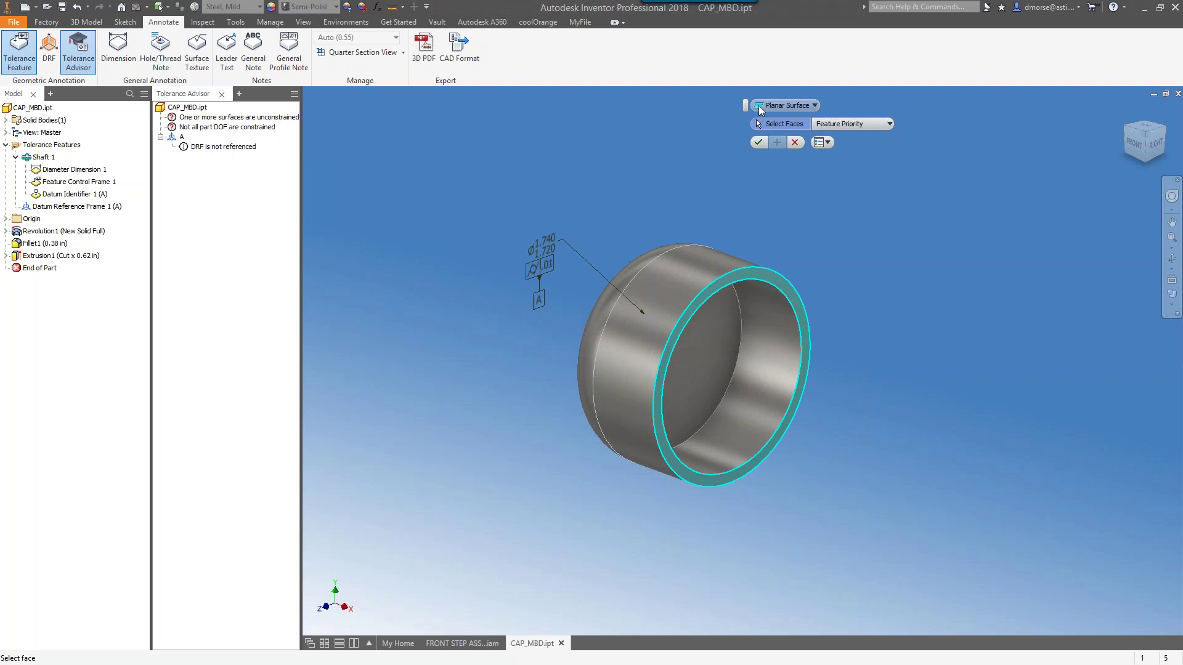
{"action": "left_click", "coordinate": [757, 147]}
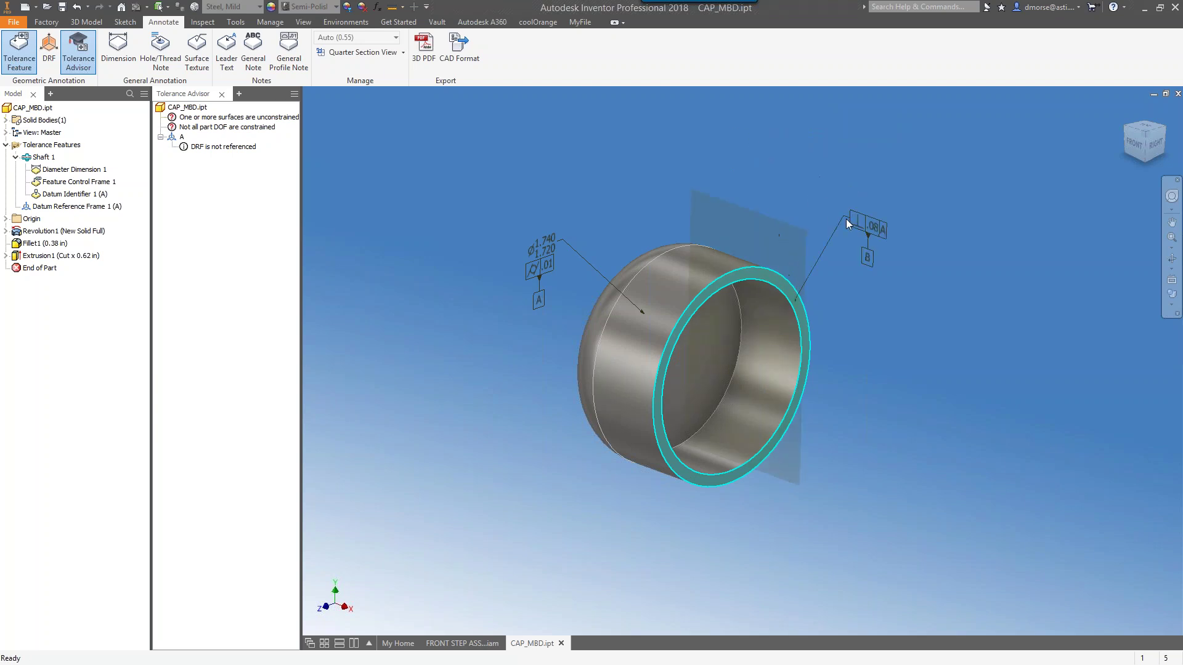
Cycle through the annotation planes and place the rim's perpendicularity and datum B annotation beside the open end, on the vertical plane
{"action": "mouse_move", "coordinate": [855, 222]}
{"action": "left_mouse_down"}
{"action": "mouse_move", "coordinate": [870, 246]}
{"action": "mouse_move", "coordinate": [858, 239]}
{"action": "left_mouse_up"}
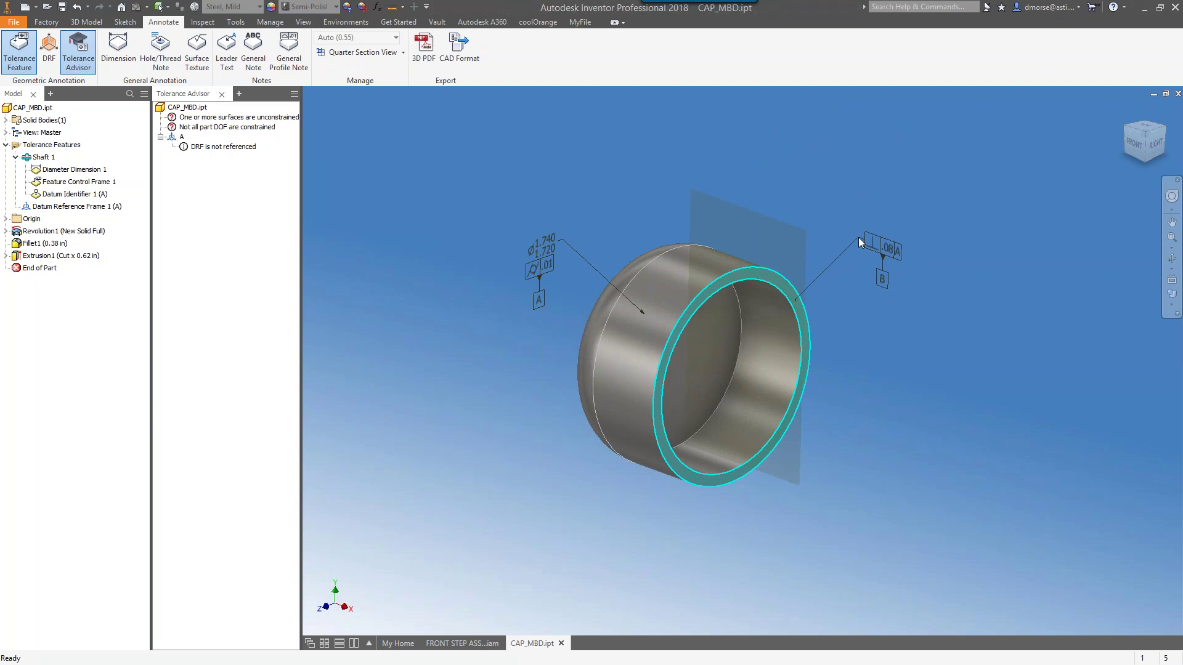
{"action": "key", "text": "space"}
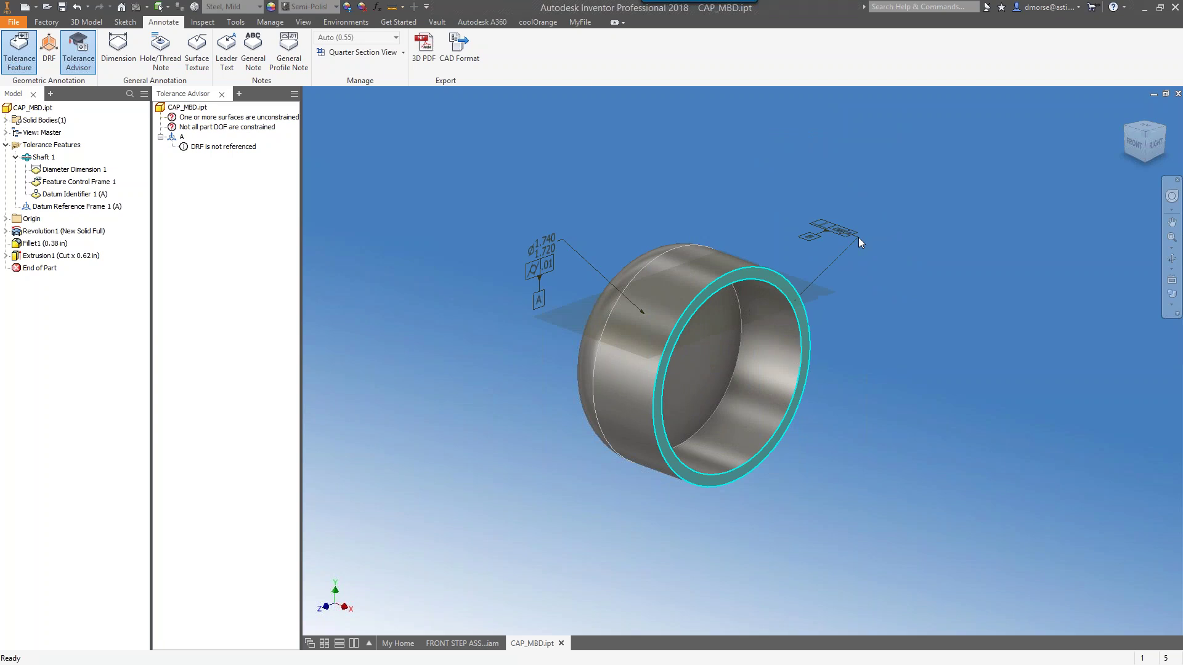
{"action": "key", "text": "space"}
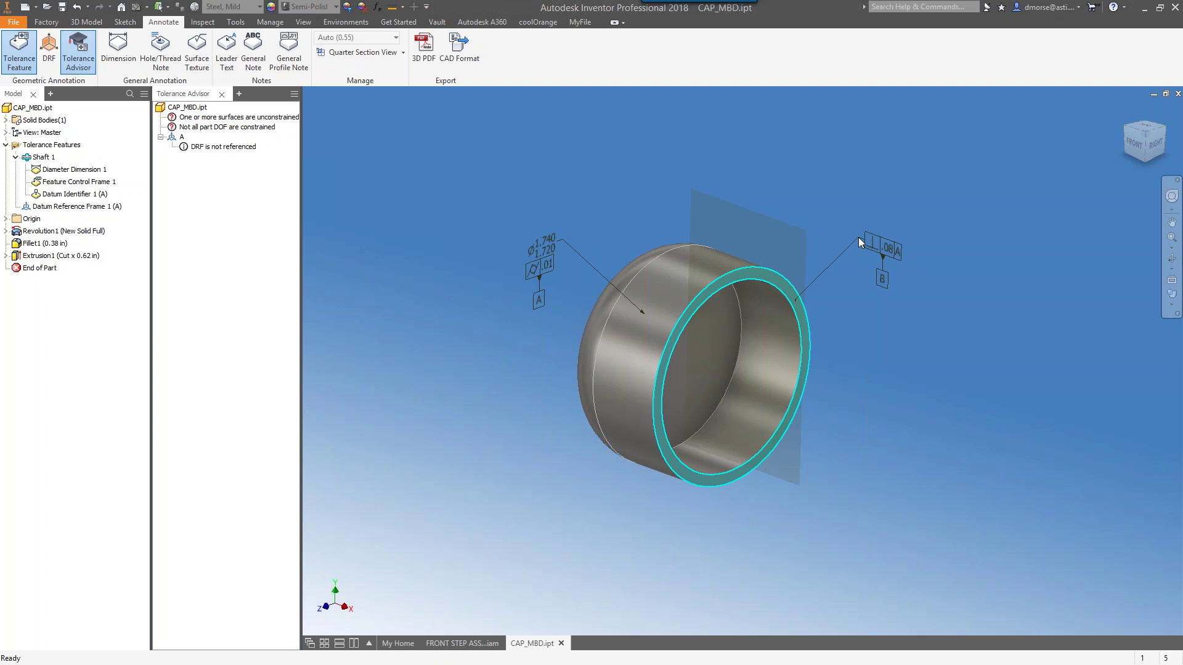
{"action": "key", "text": "space"}
{"action": "key", "text": "space"}
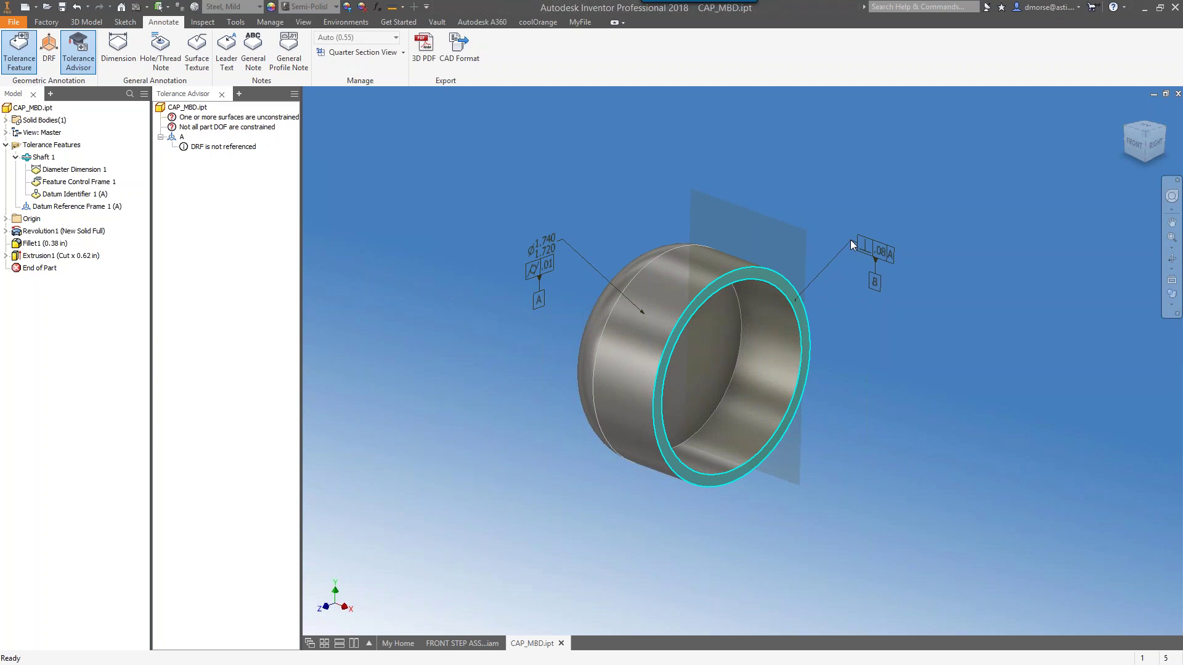
{"action": "key", "text": "space"}
{"action": "key", "text": "space"}
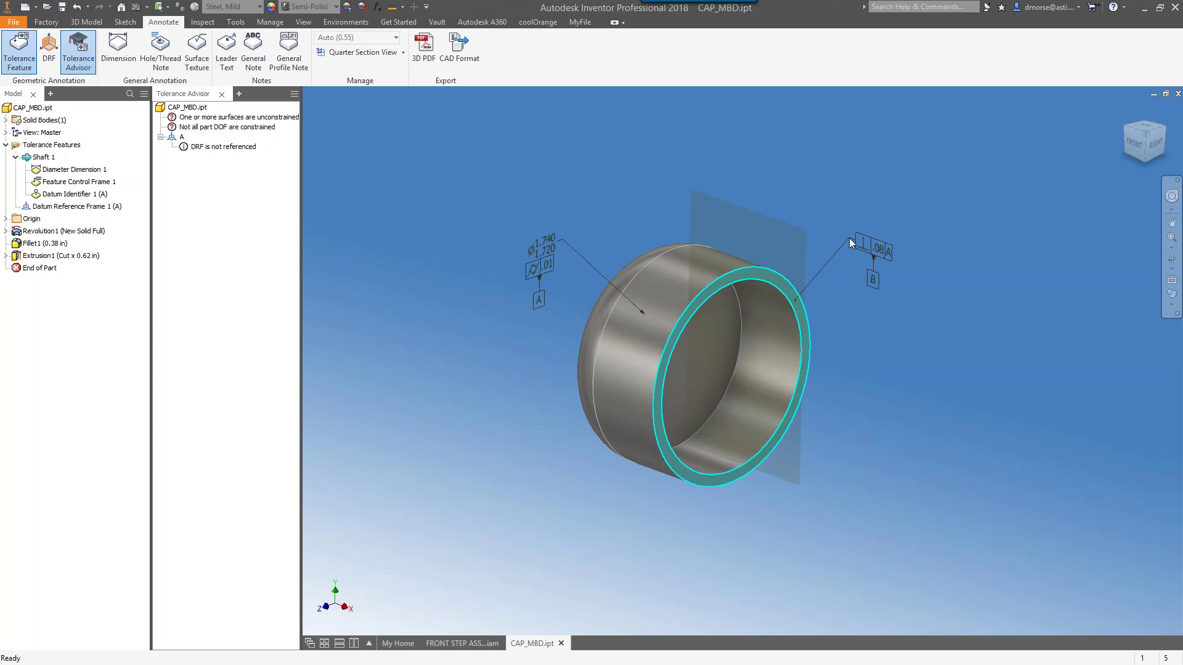
{"action": "key", "text": "space"}
{"action": "key", "text": "space"}
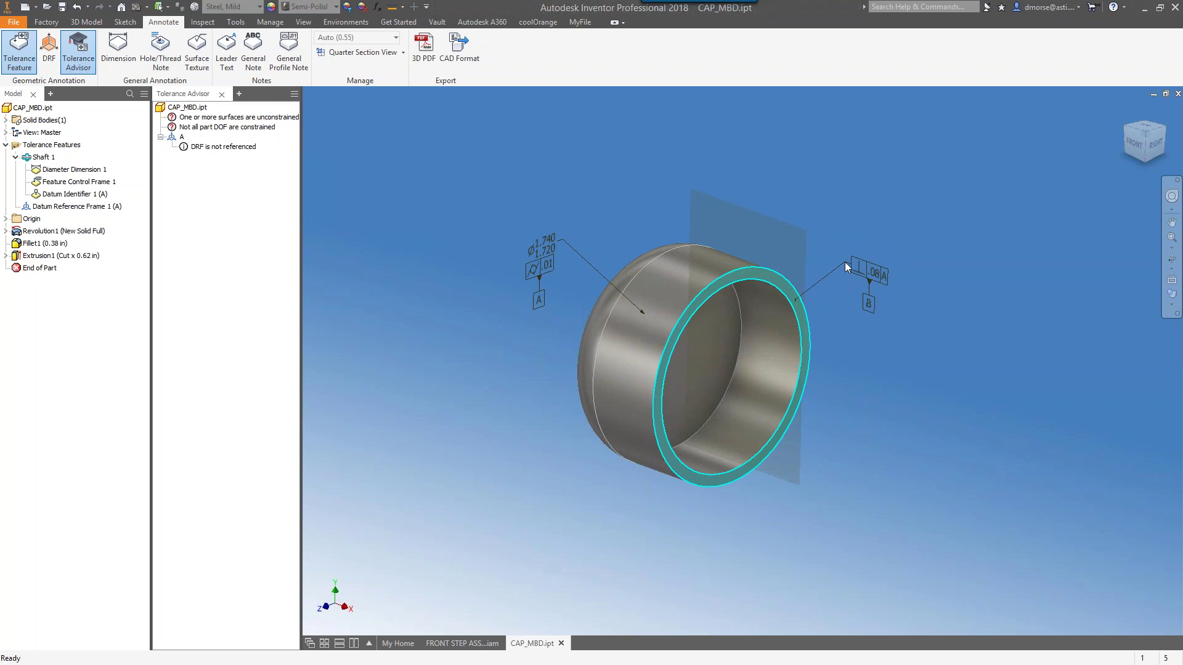
{"action": "left_click", "coordinate": [846, 267]}
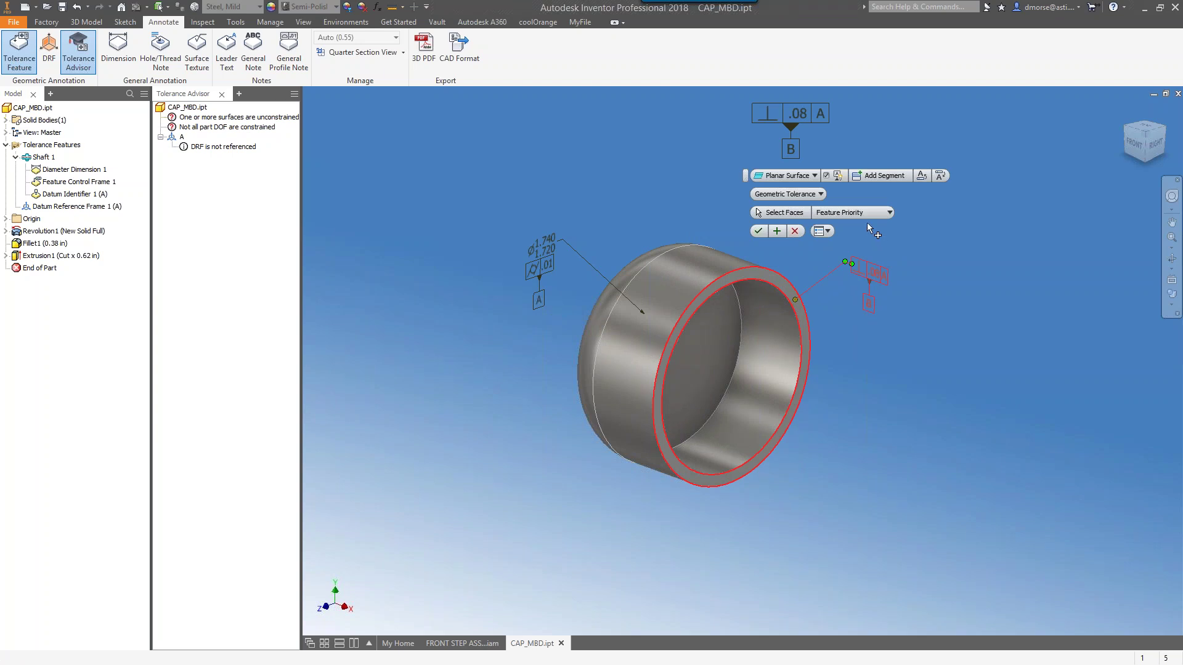
Toggle the rim face's datum identifier off and back on, and review the geometric characteristic options, keeping Perpendicularity
{"action": "left_click", "coordinate": [829, 174]}
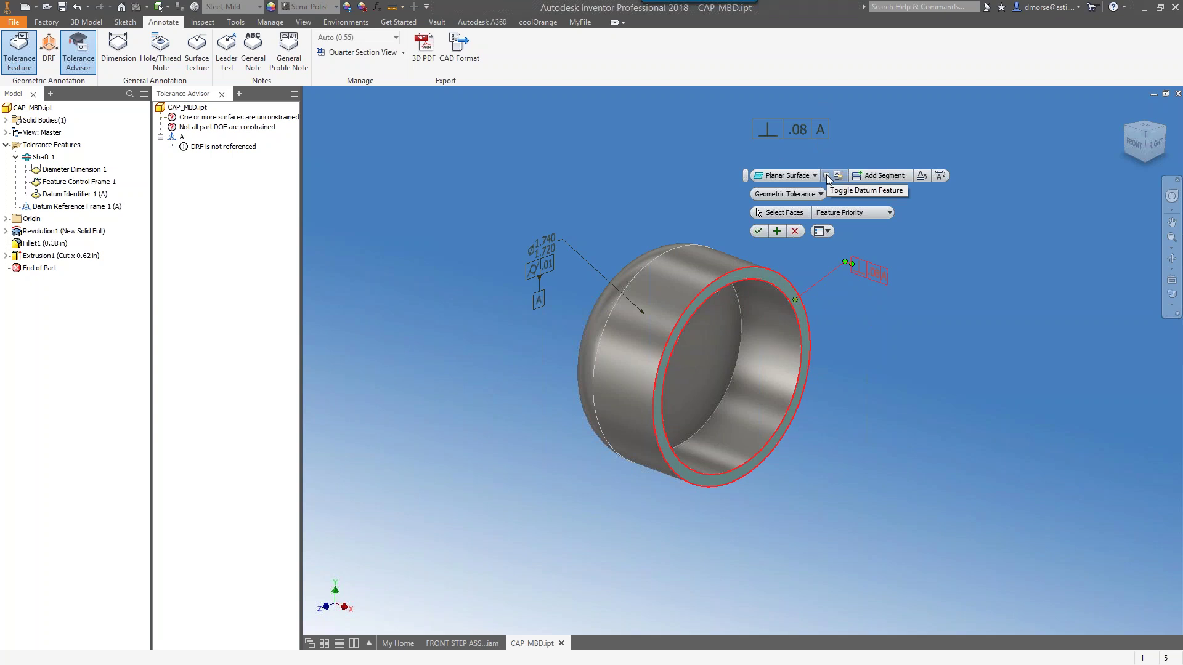
{"action": "left_click", "coordinate": [826, 175]}
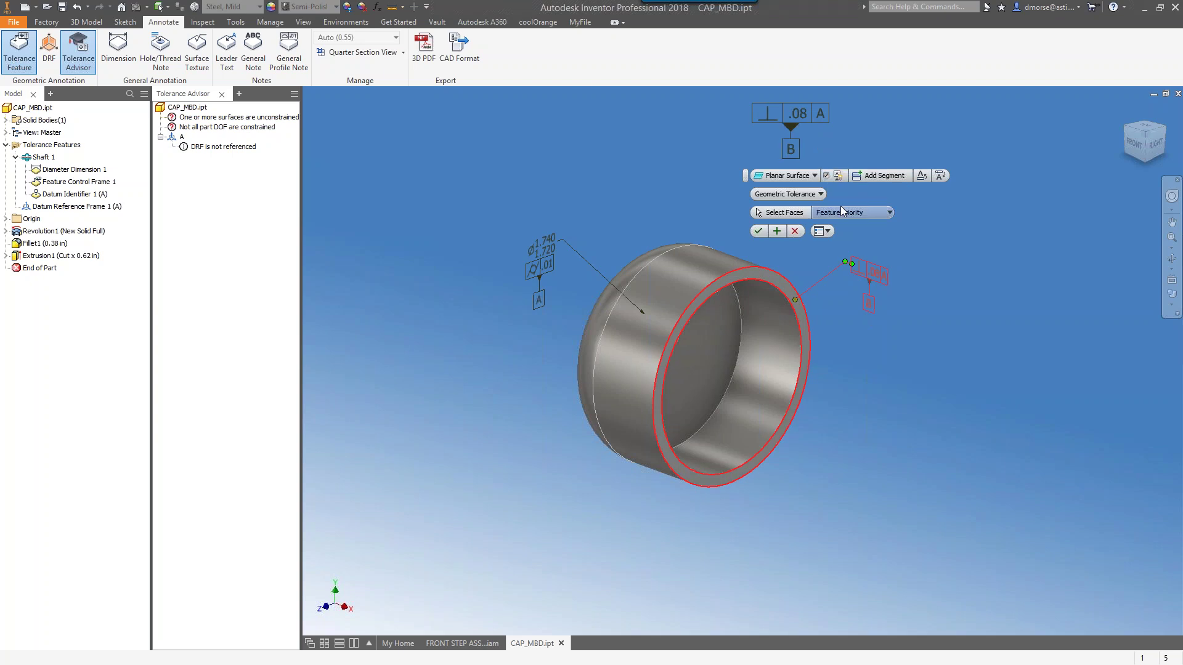
{"action": "left_click", "coordinate": [766, 117]}
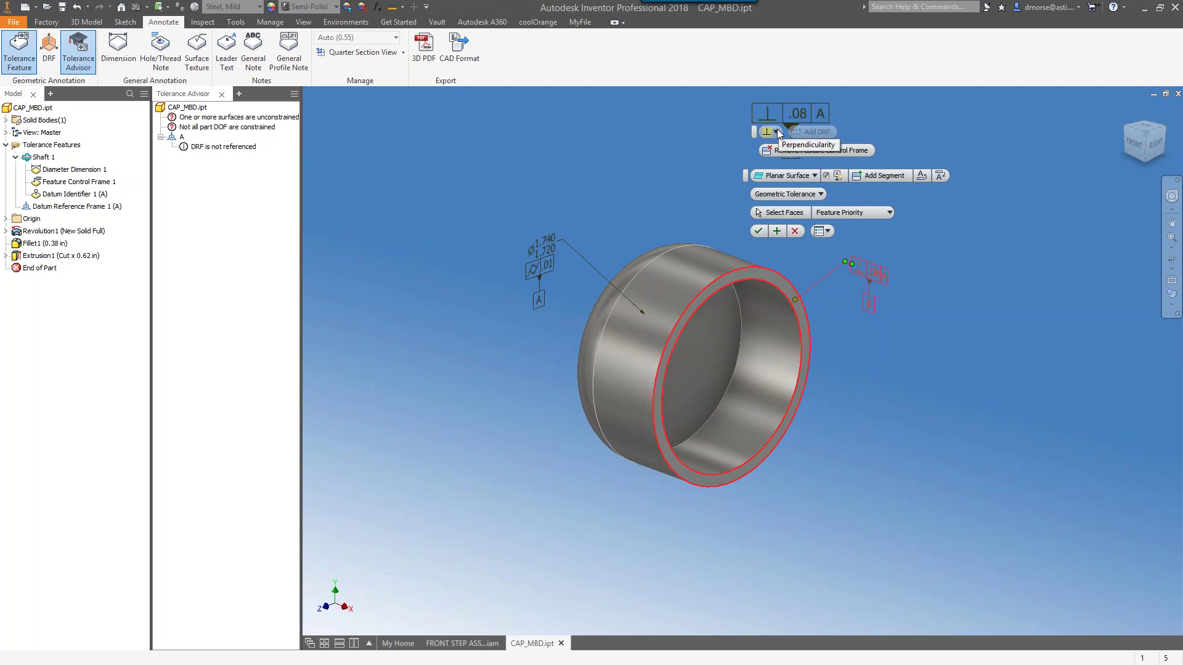
{"action": "left_click", "coordinate": [777, 132]}
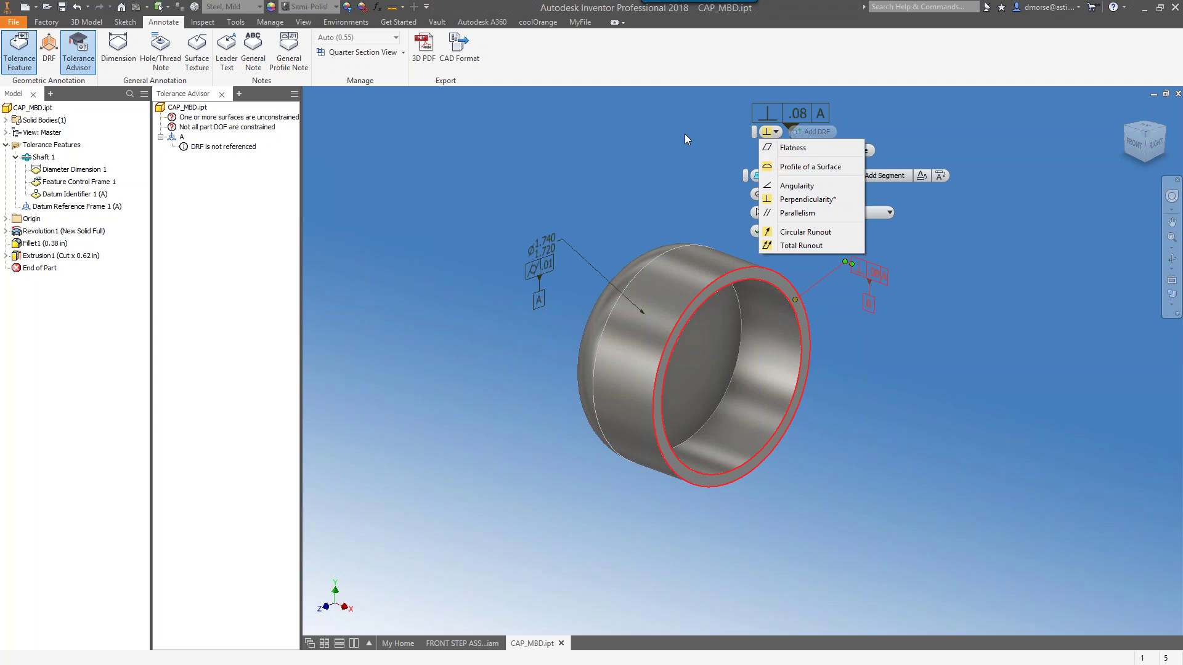
{"action": "left_click", "coordinate": [767, 132]}
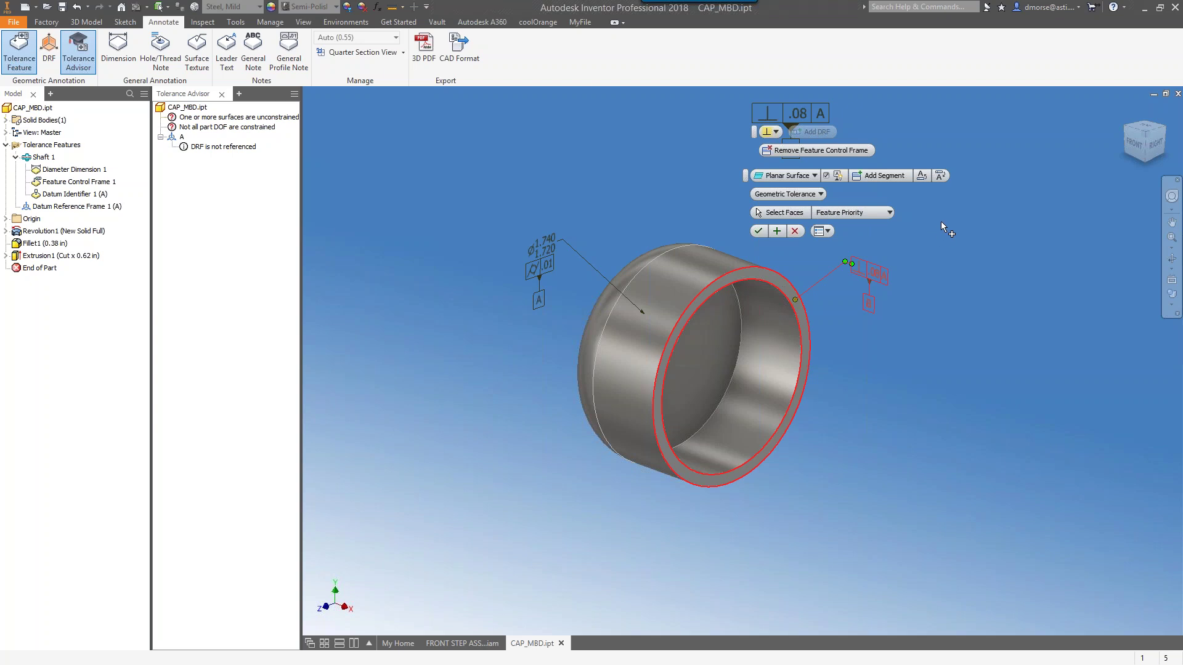
Set the rim face's perpendicularity tolerance to .01 and finish the planar surface tolerance feature
{"action": "left_click", "coordinate": [798, 112]}
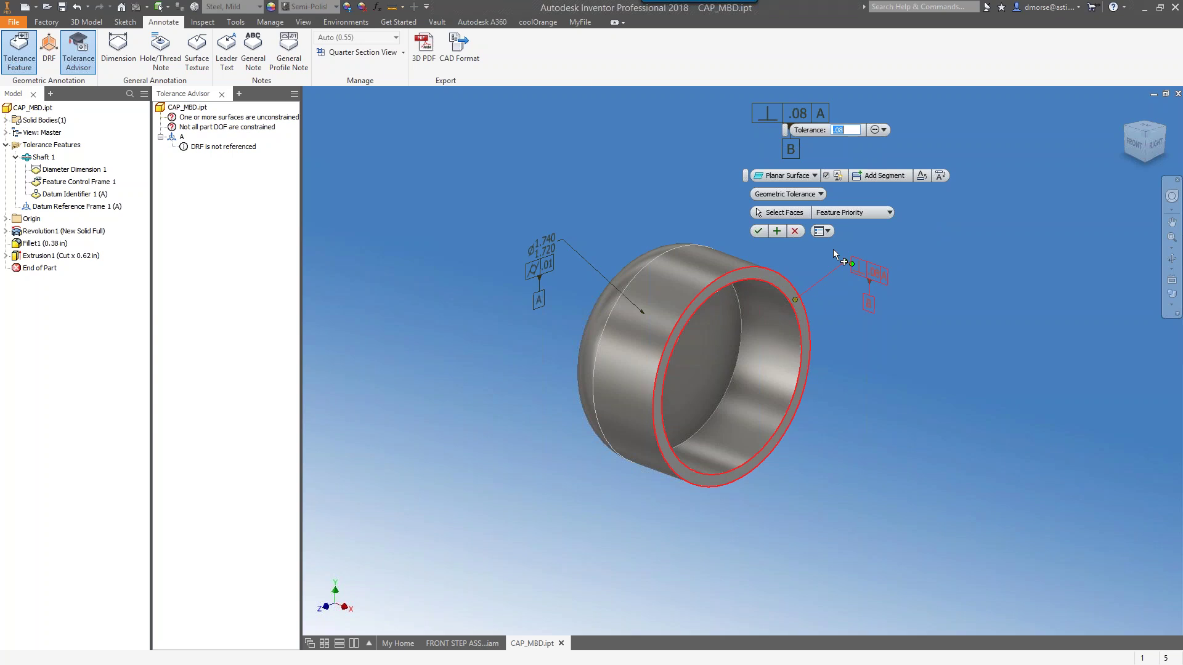
{"action": "type", "text": ".01"}
{"action": "key", "text": "Return"}
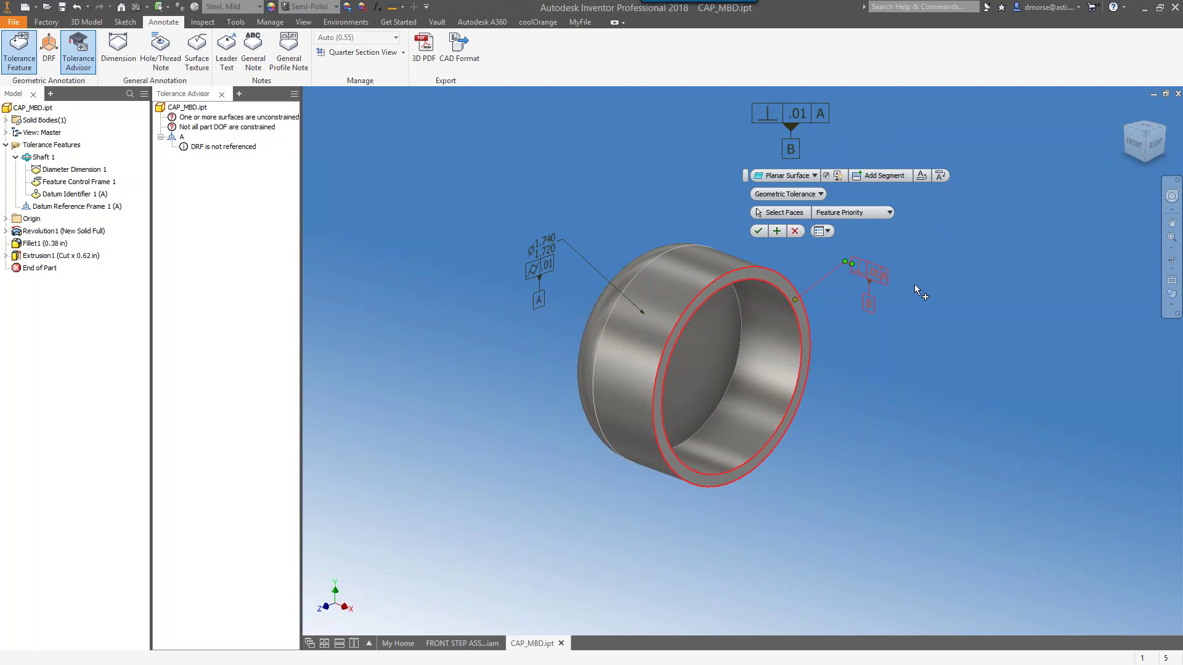
{"action": "left_click", "coordinate": [758, 231]}
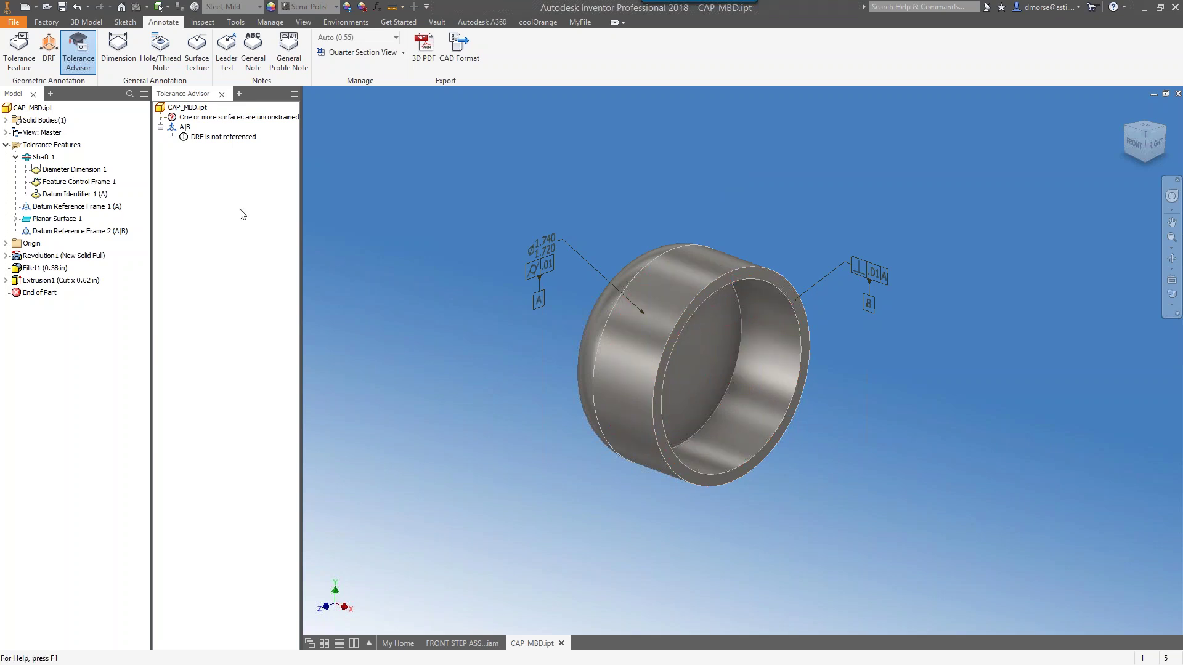
Add a Simple Hole tolerance feature to the cap's inner cylindrical face, placing its diameter and position annotation below the cap
{"action": "left_click", "coordinate": [19, 64]}
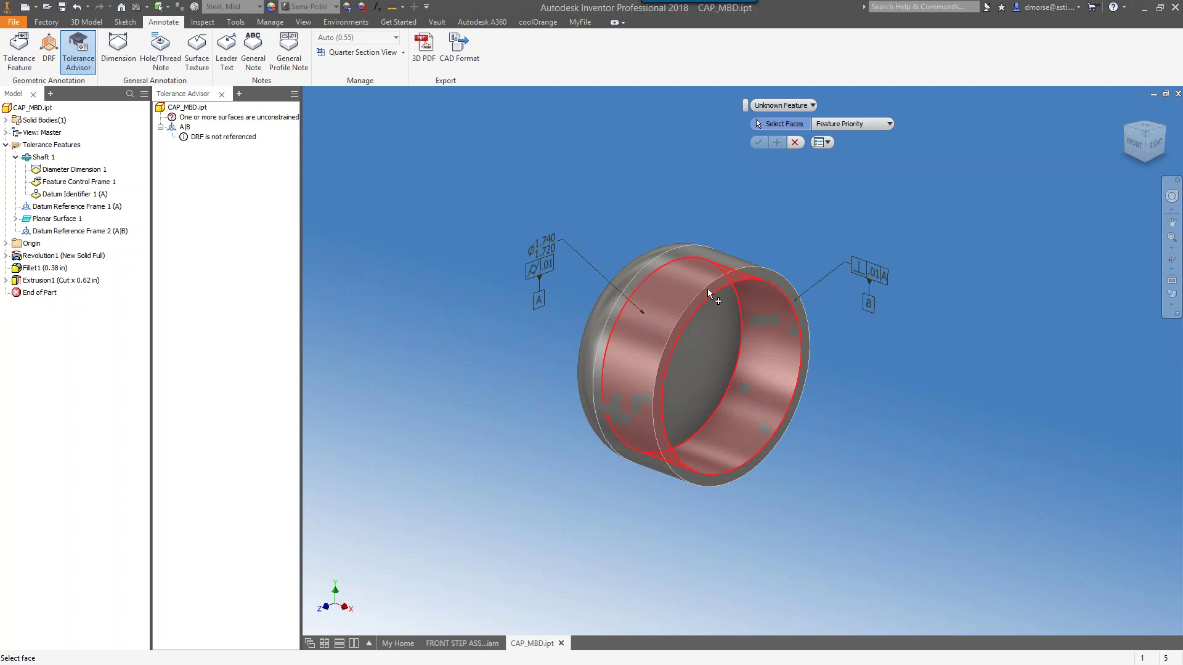
{"action": "left_click", "coordinate": [761, 391]}
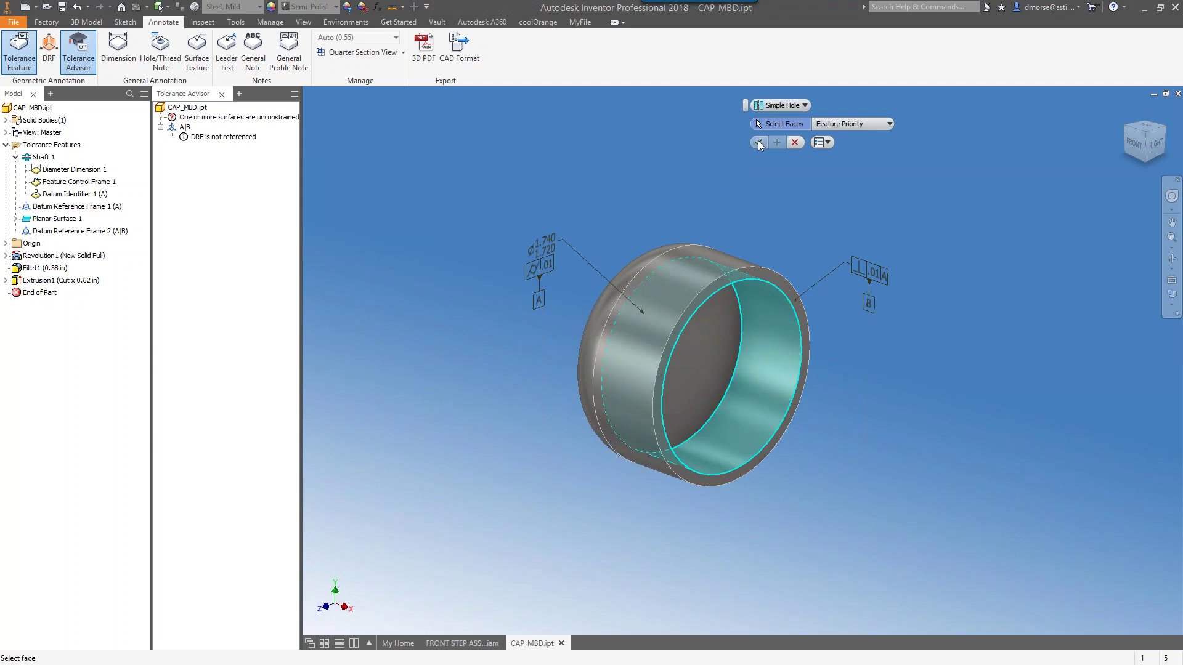
{"action": "left_click", "coordinate": [758, 143]}
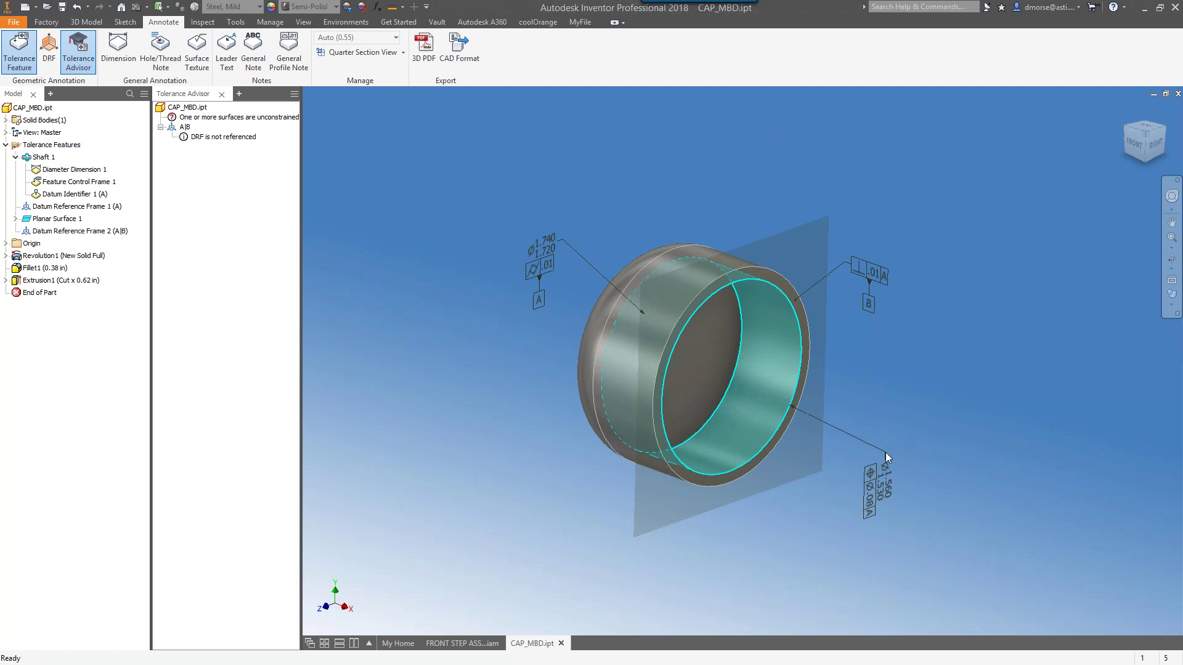
{"action": "left_click", "coordinate": [864, 453]}
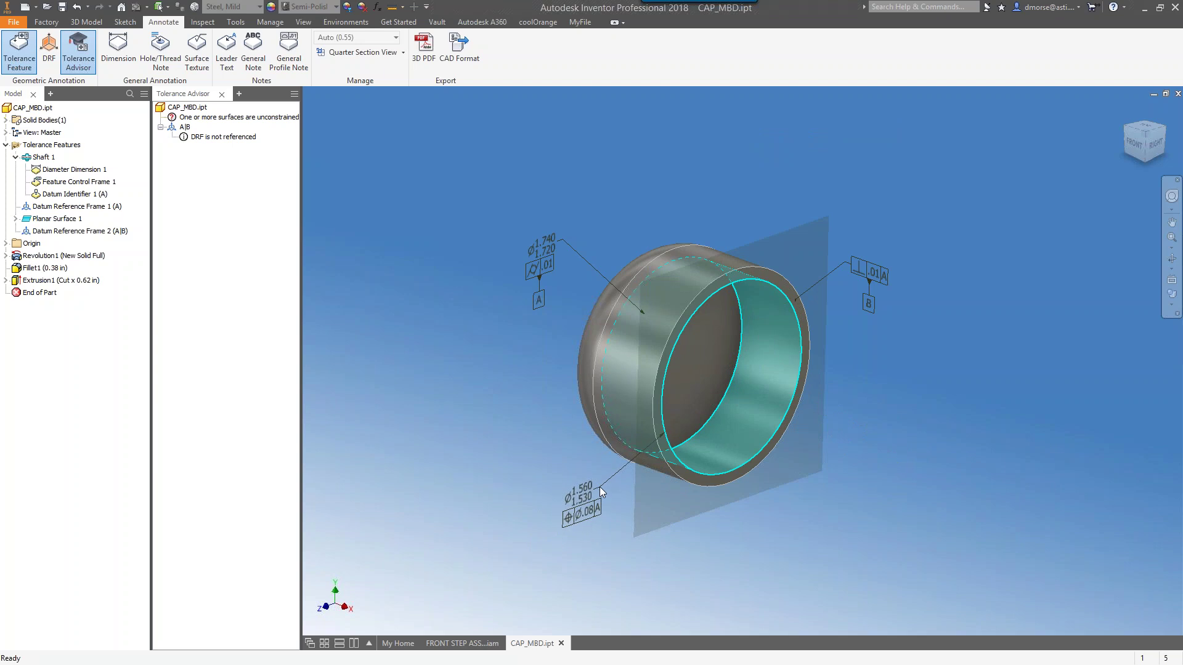
{"action": "left_click", "coordinate": [599, 486]}
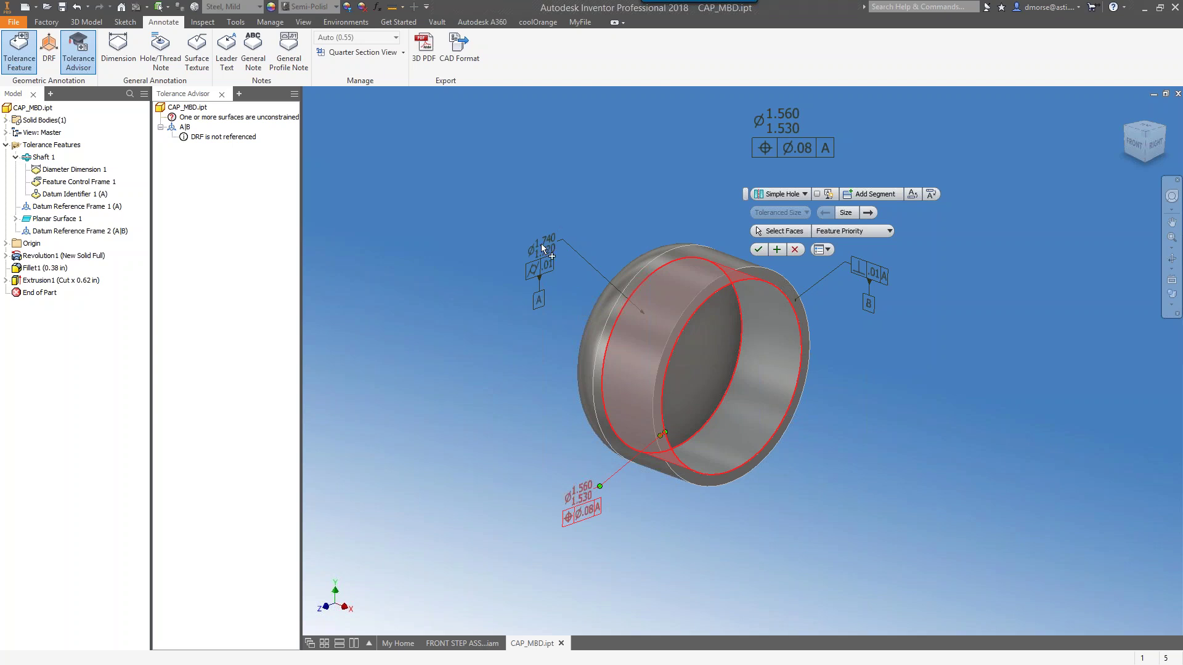
{"action": "left_click", "coordinate": [759, 249]}
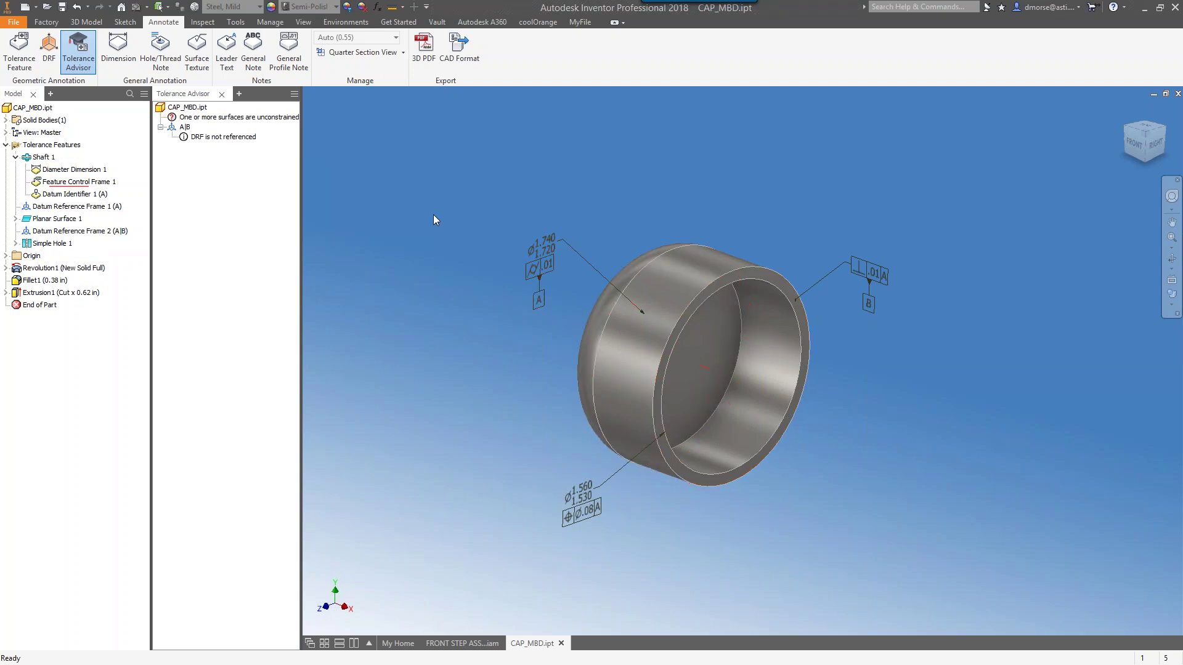
Review the tolerance settings and model values in the cap's parameters table, then close it
{"action": "left_click", "coordinate": [378, 8]}
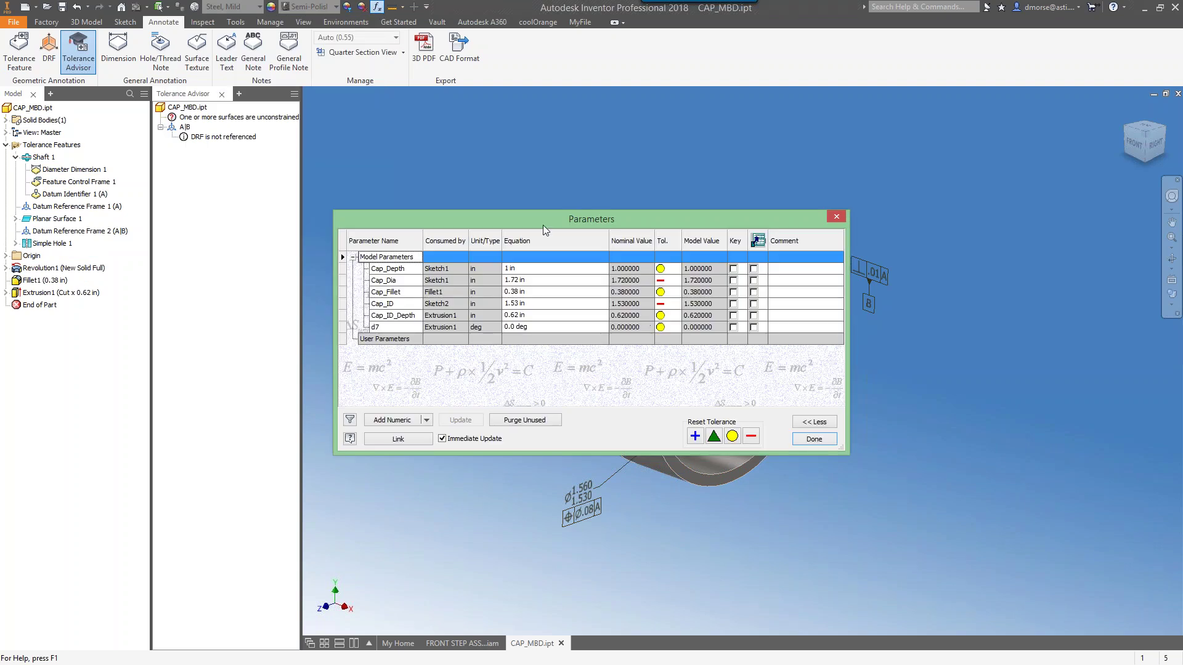
{"action": "left_click_drag", "start_coordinate": [565, 220], "coordinate": [532, 178]}
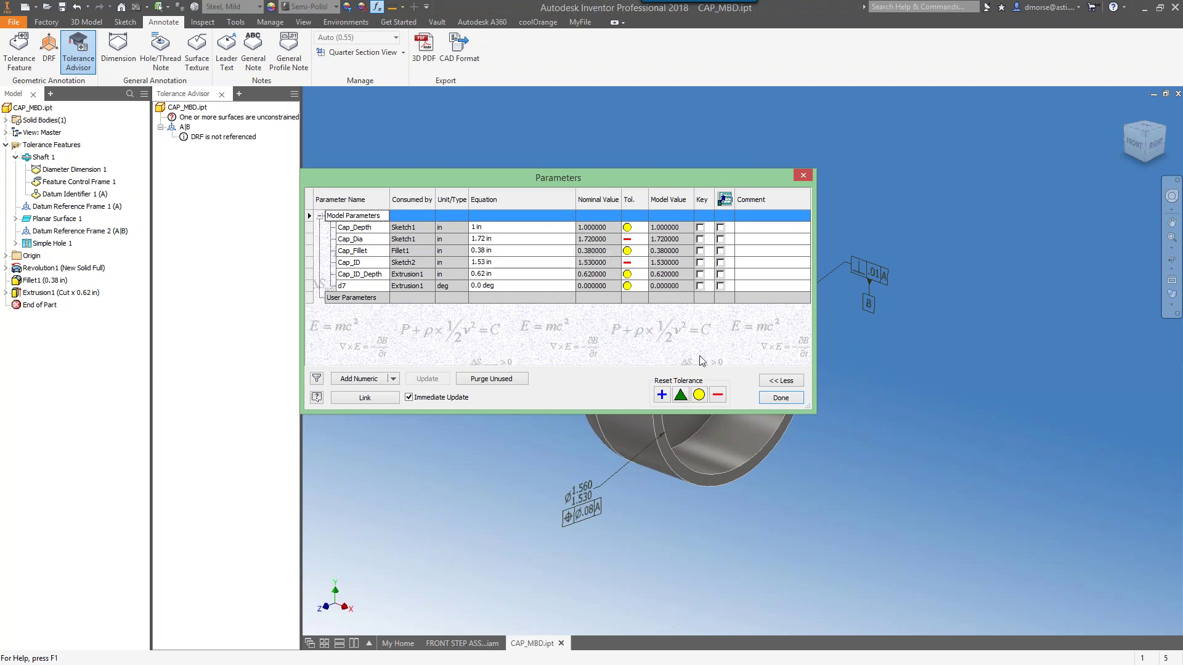
{"action": "left_click", "coordinate": [782, 399]}
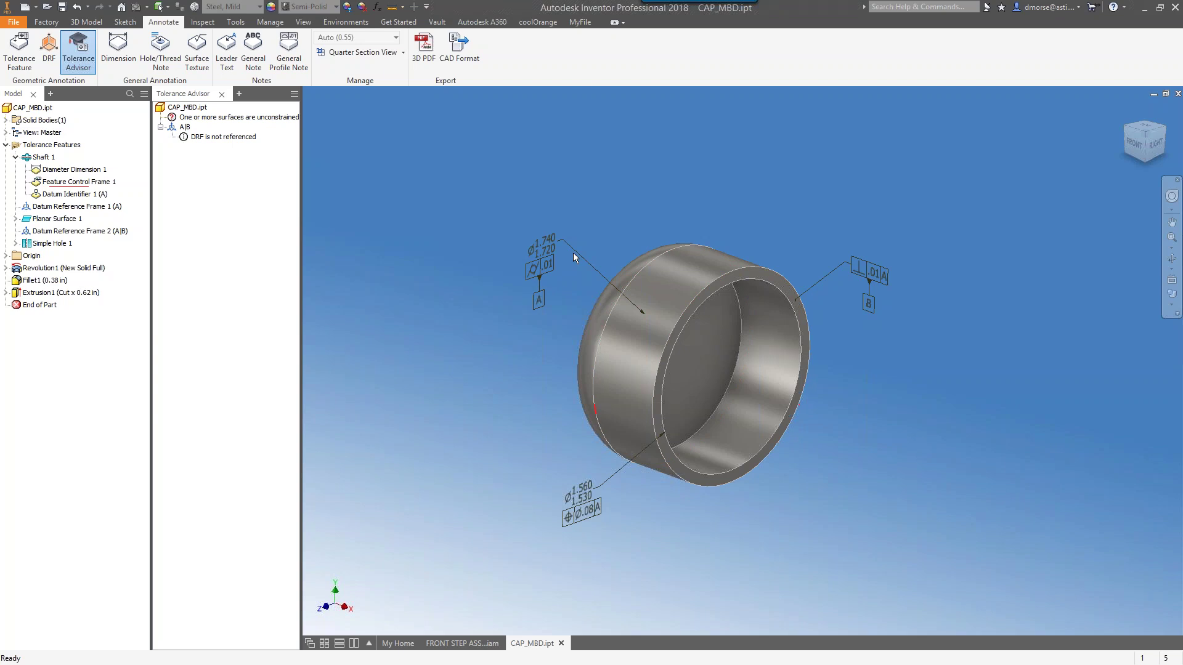
Examine the tolerance display options for the outer cylinder's diameter annotation, keeping Limits - Stacked
{"action": "middle_click_drag", "start_coordinate": [585, 234], "coordinate": [686, 219]}
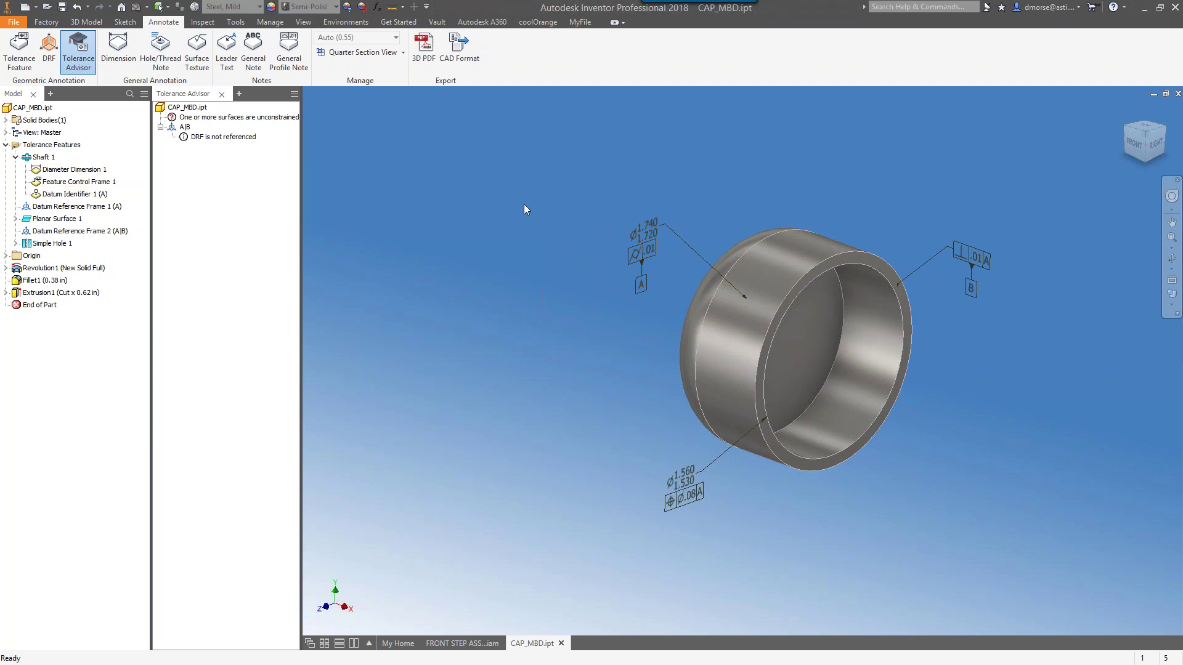
{"action": "left_click", "coordinate": [653, 231]}
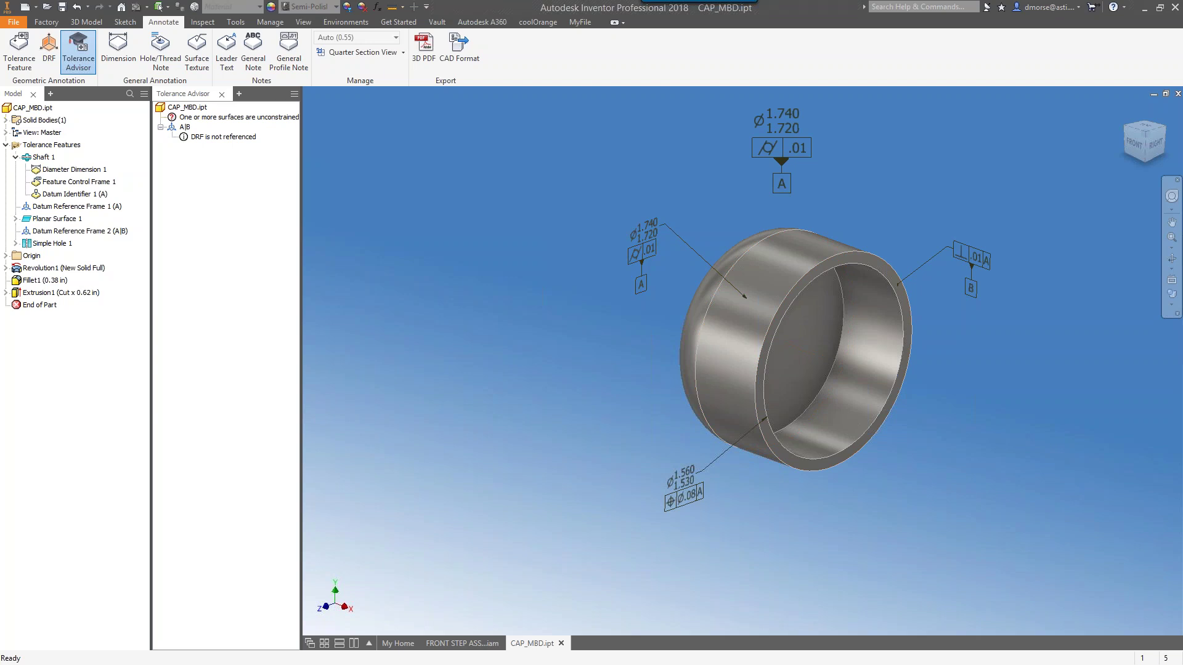
{"action": "left_click", "coordinate": [787, 116]}
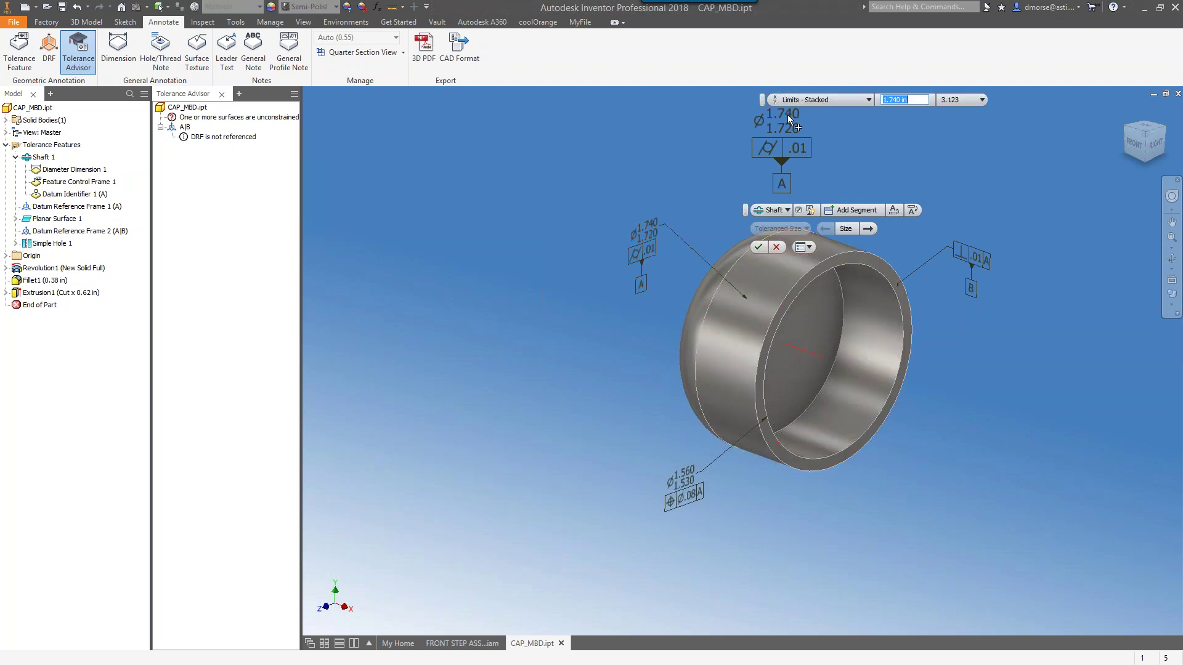
{"action": "left_click", "coordinate": [800, 100]}
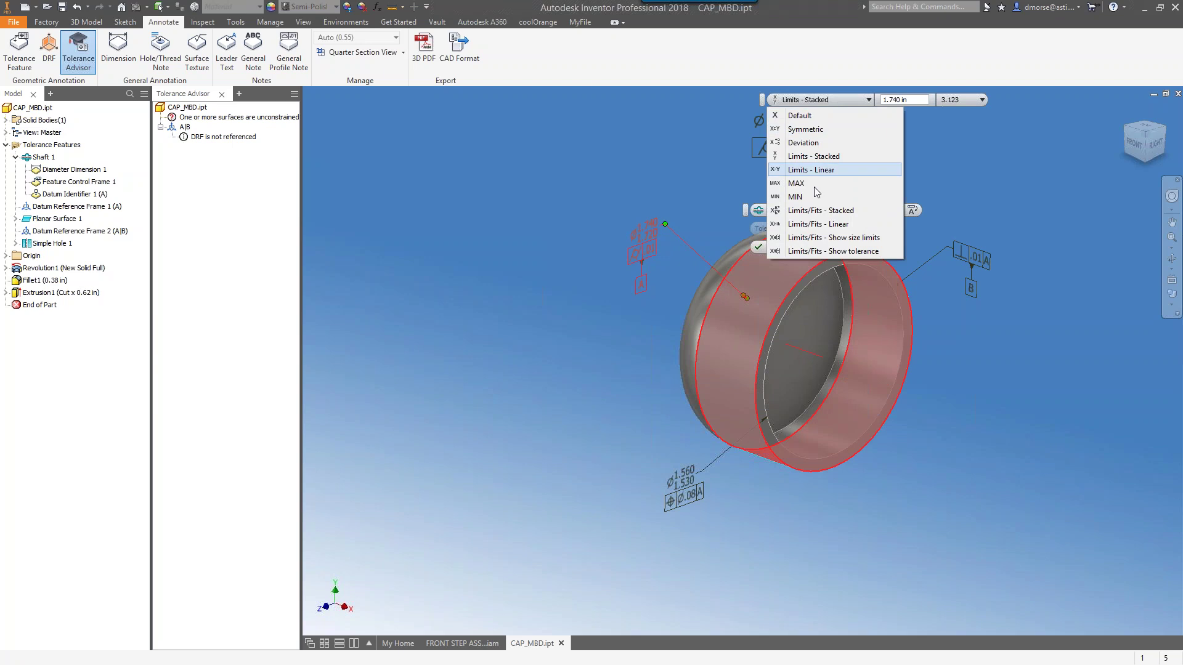
{"action": "left_click", "coordinate": [841, 99]}
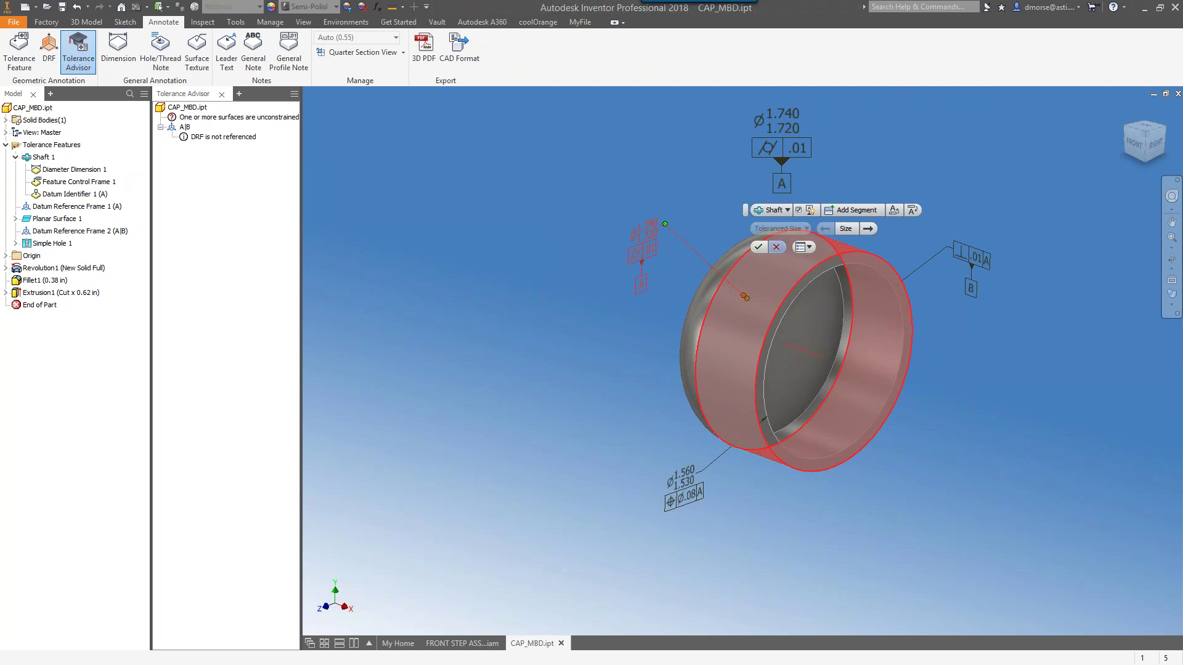
{"action": "left_click", "coordinate": [759, 247]}
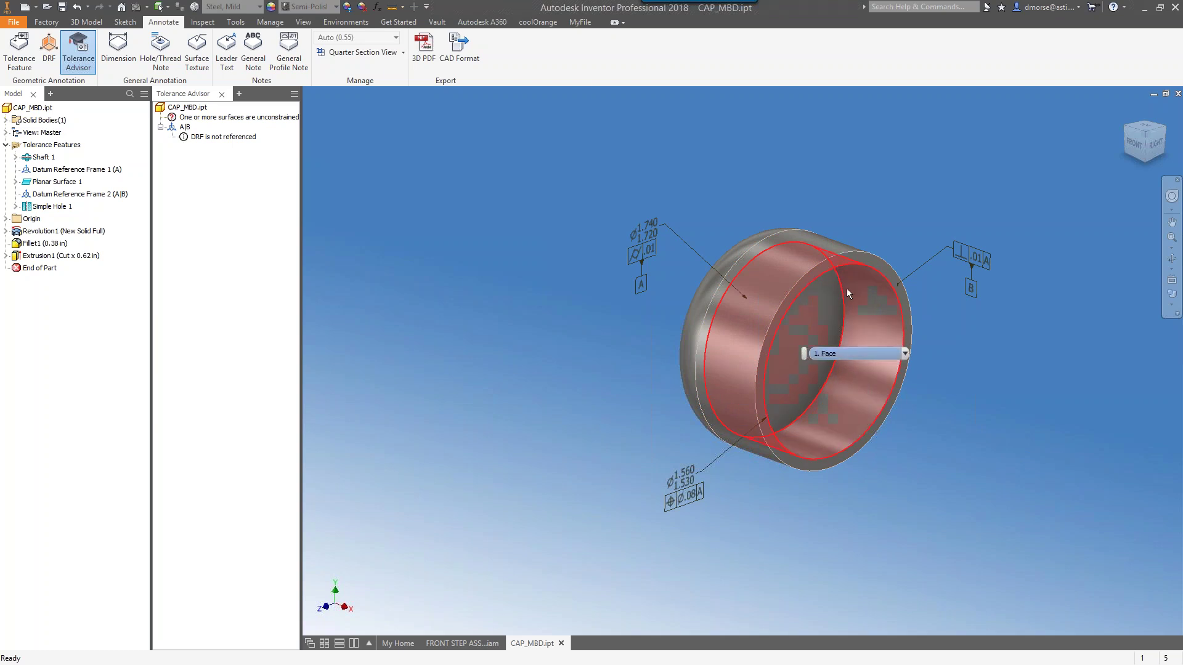
Add a Revolved Surface tolerance feature to the cap's rounded outer edge, placing its profile annotation beside the closed end
{"action": "middle_click_drag", "start_coordinate": [851, 198], "coordinate": [575, 428], "text": "shift"}
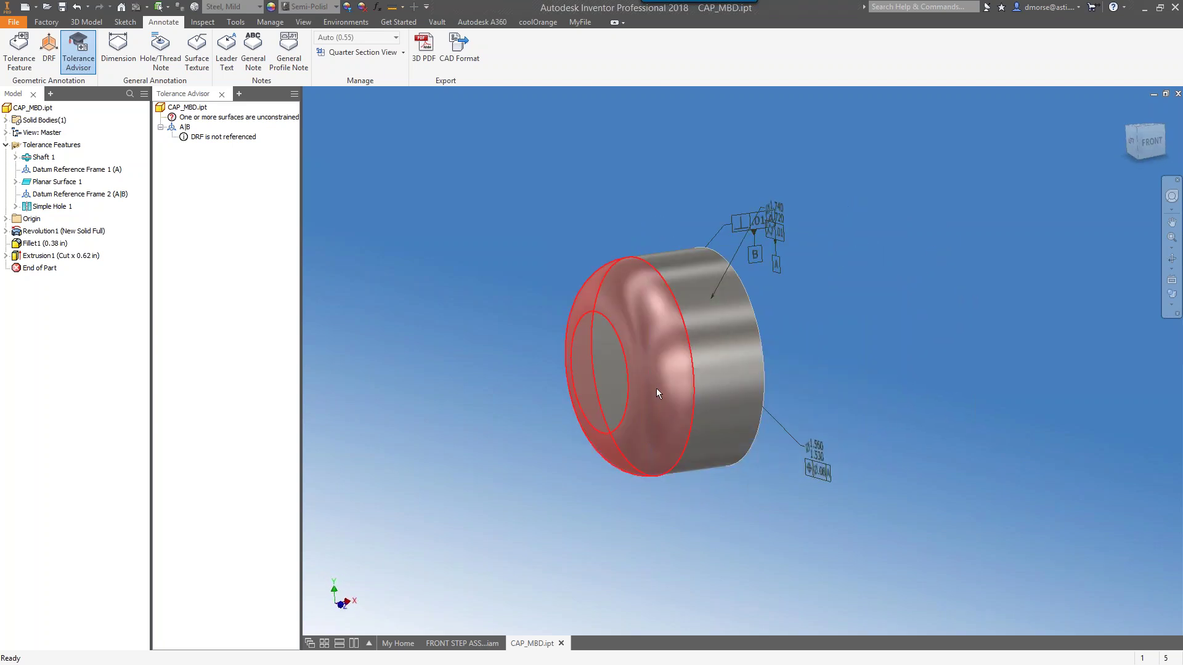
{"action": "key", "text": "F6"}
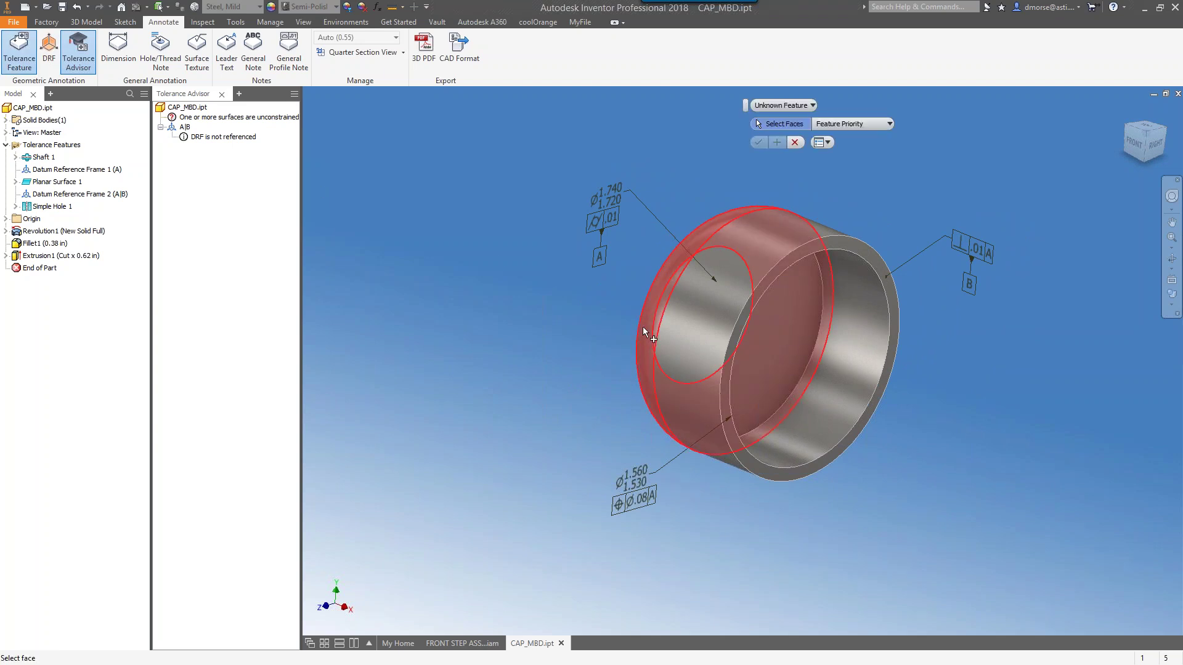
{"action": "left_click", "coordinate": [641, 333]}
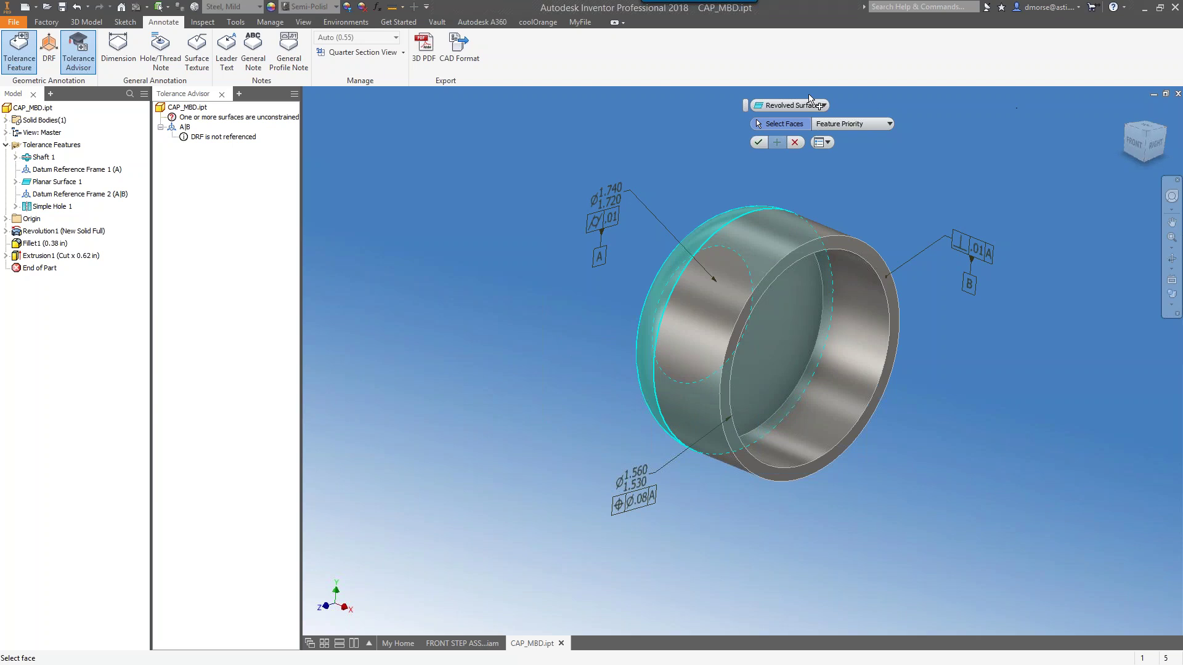
{"action": "left_click", "coordinate": [757, 143]}
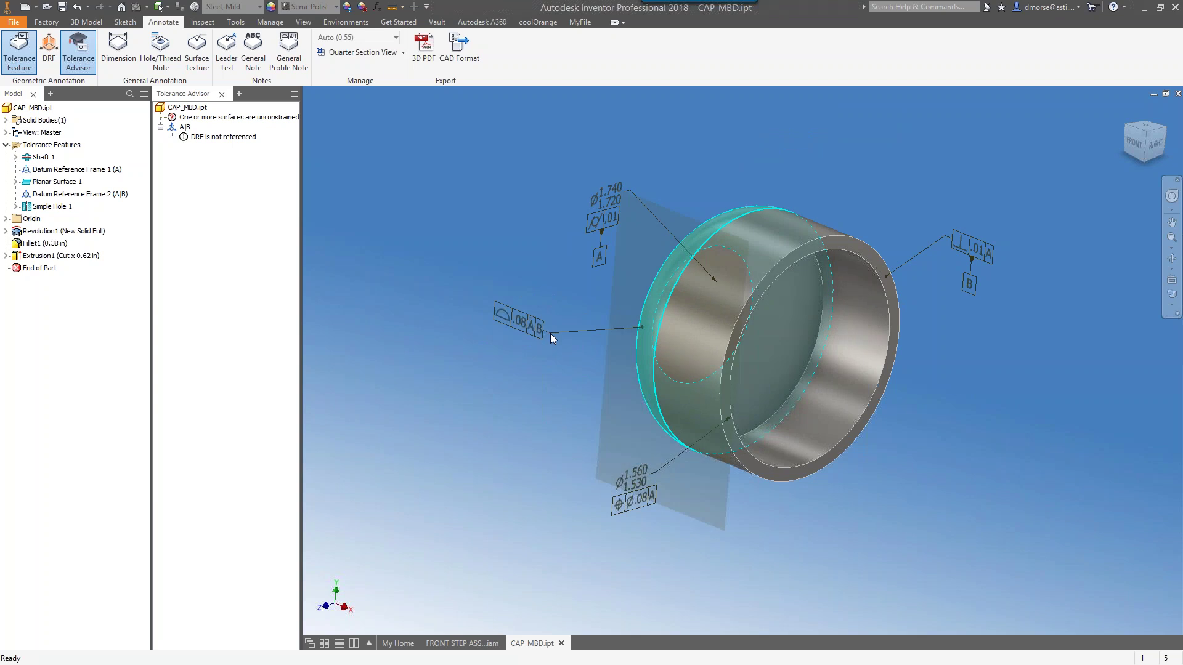
{"action": "key", "text": "space"}
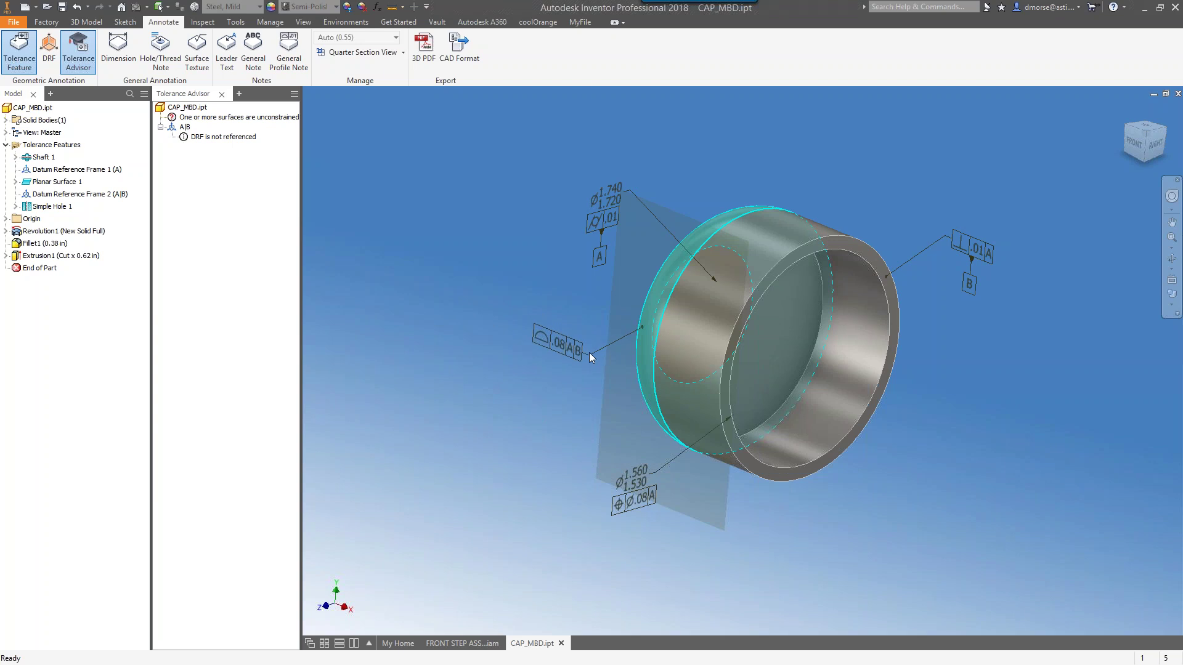
{"action": "left_click", "coordinate": [590, 360]}
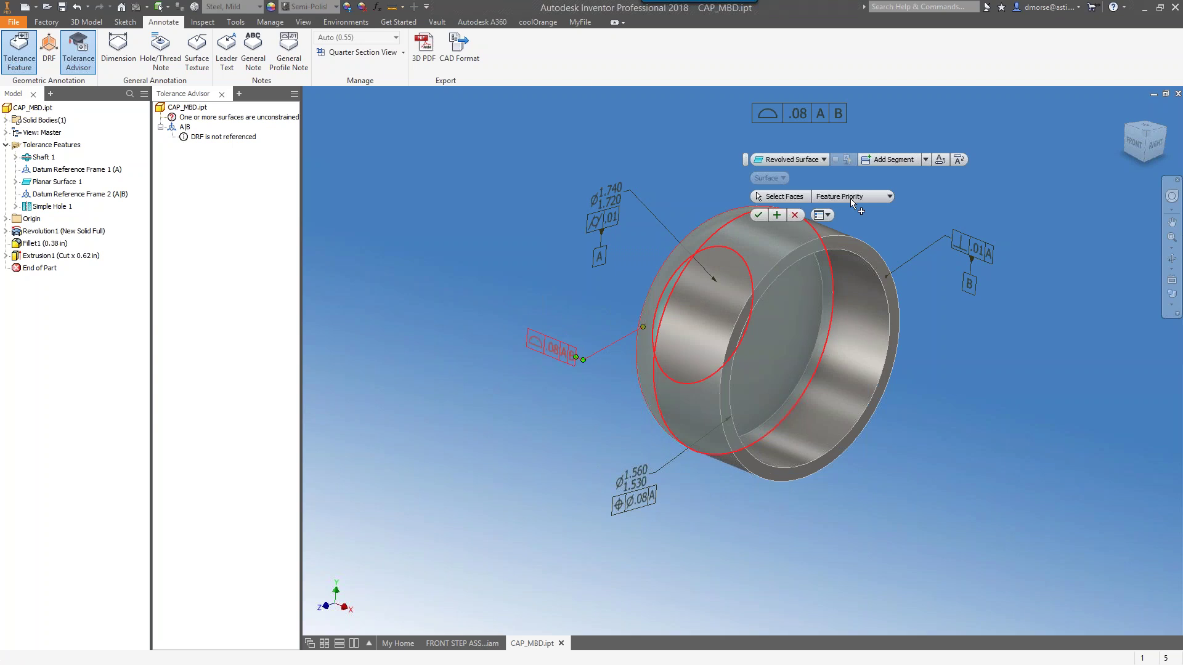
Review the revolved surface's geometric characteristic options, keep Profile of a Surface, and finish the tolerance feature
{"action": "left_click", "coordinate": [773, 116]}
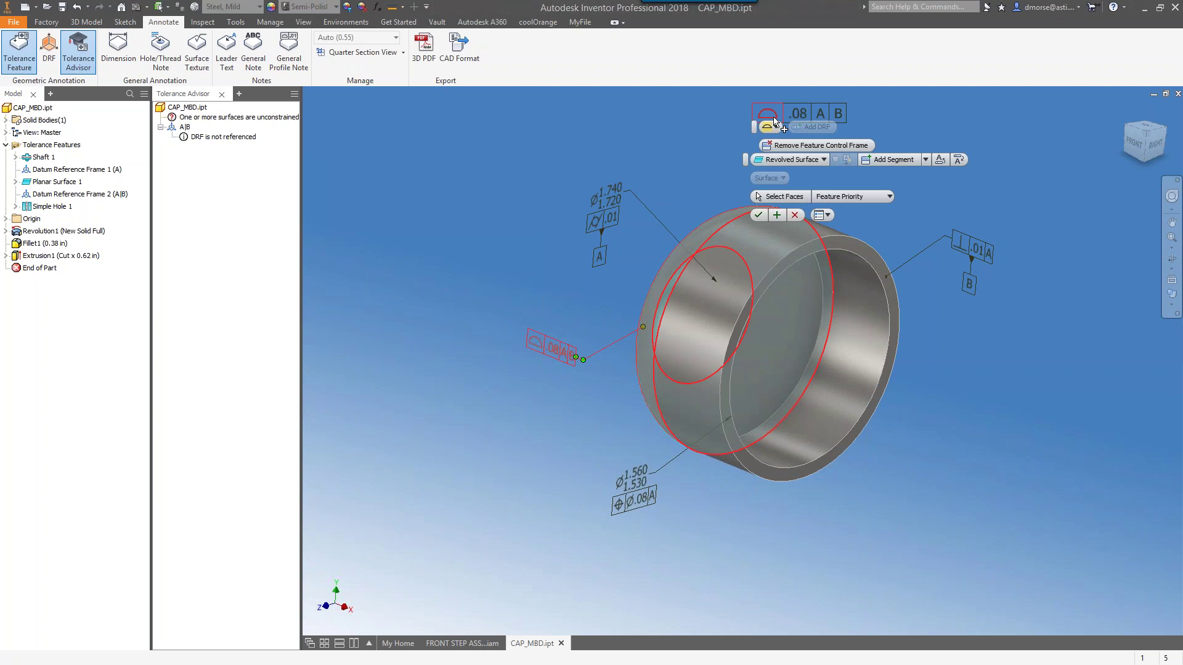
{"action": "left_click", "coordinate": [775, 128]}
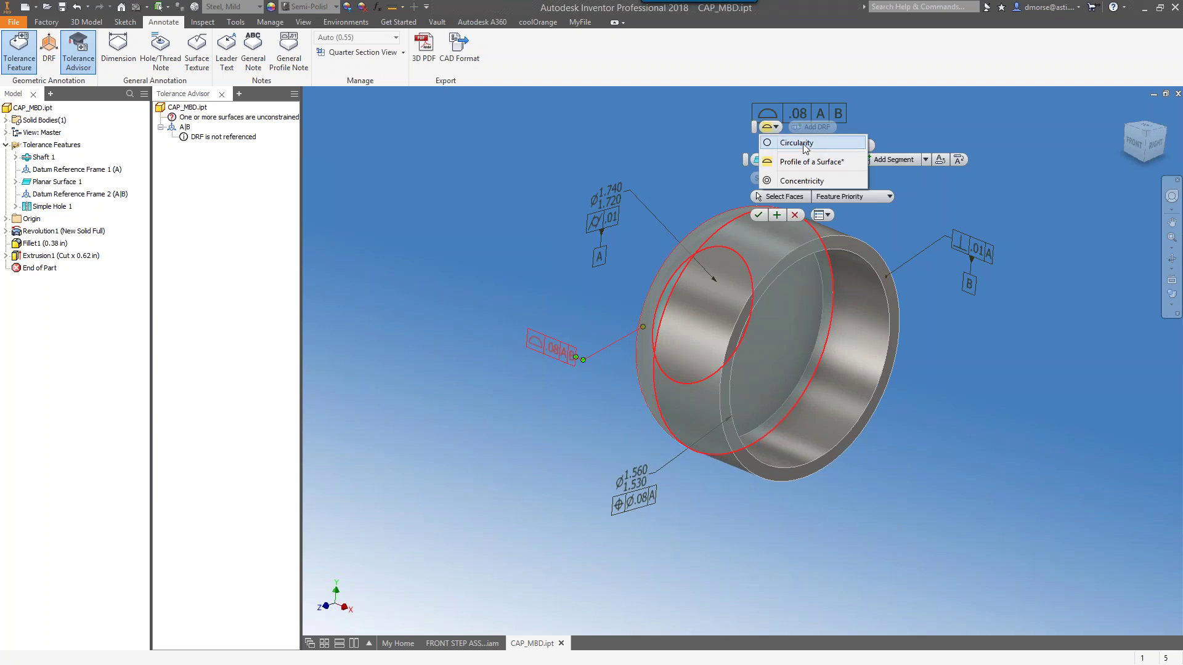
{"action": "left_click", "coordinate": [773, 128]}
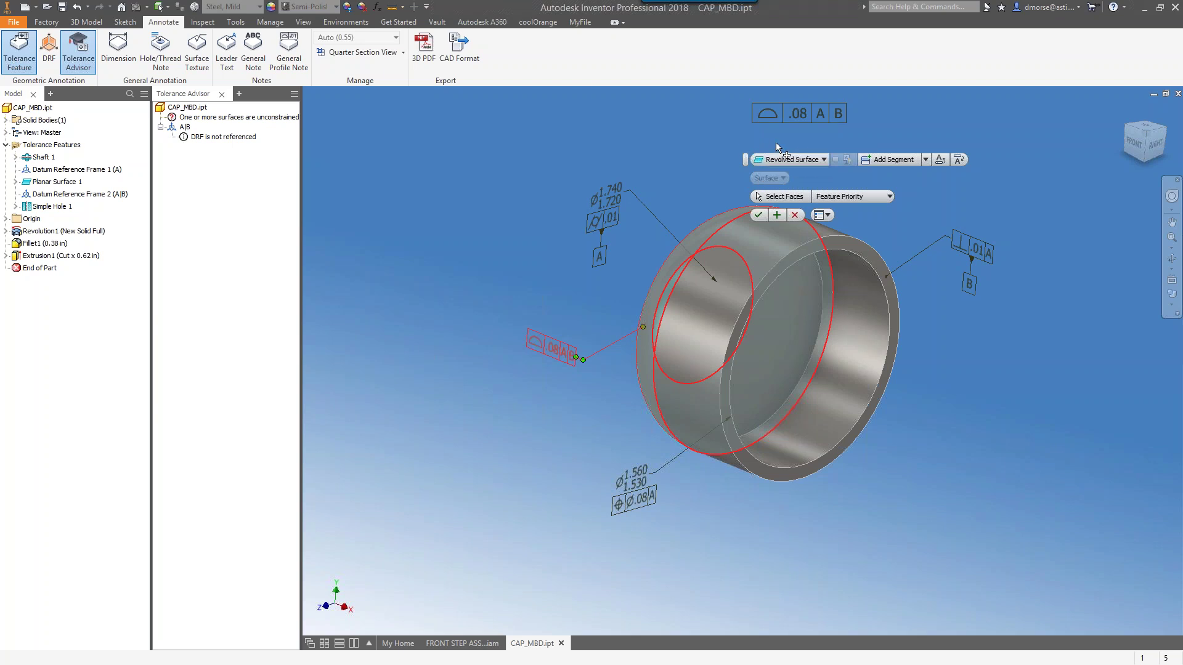
{"action": "left_click", "coordinate": [758, 215]}
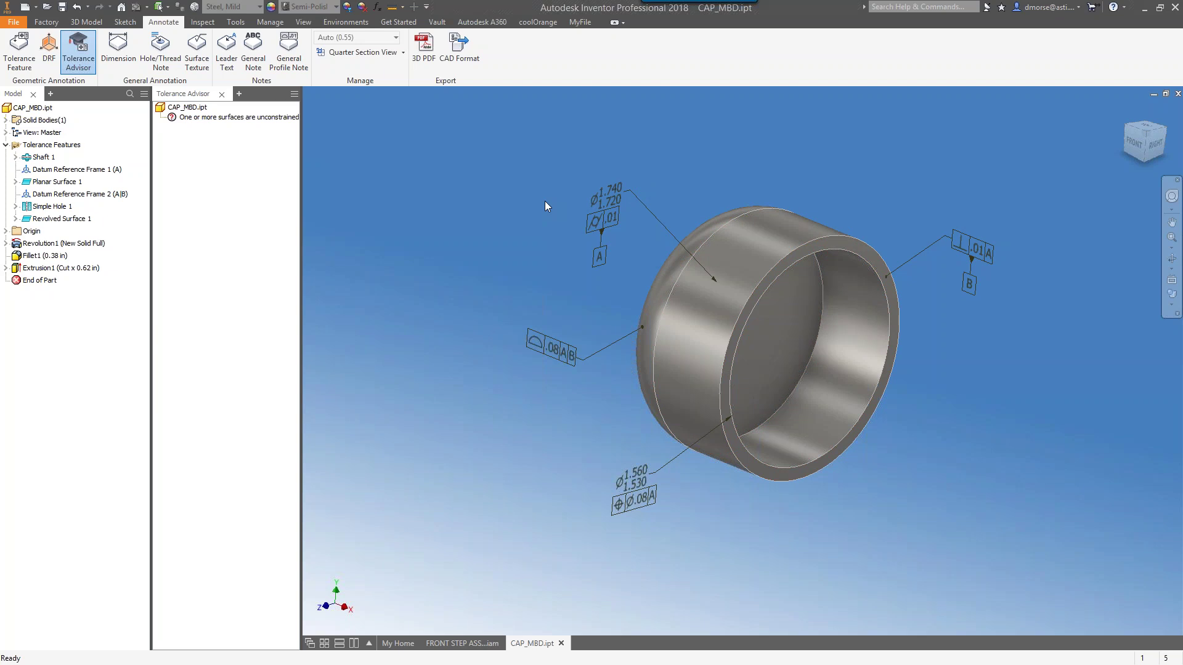
Reopen the outer cylinder's shaft tolerance feature for inspection and close it with its settings kept
{"action": "left_click", "coordinate": [1125, 110]}
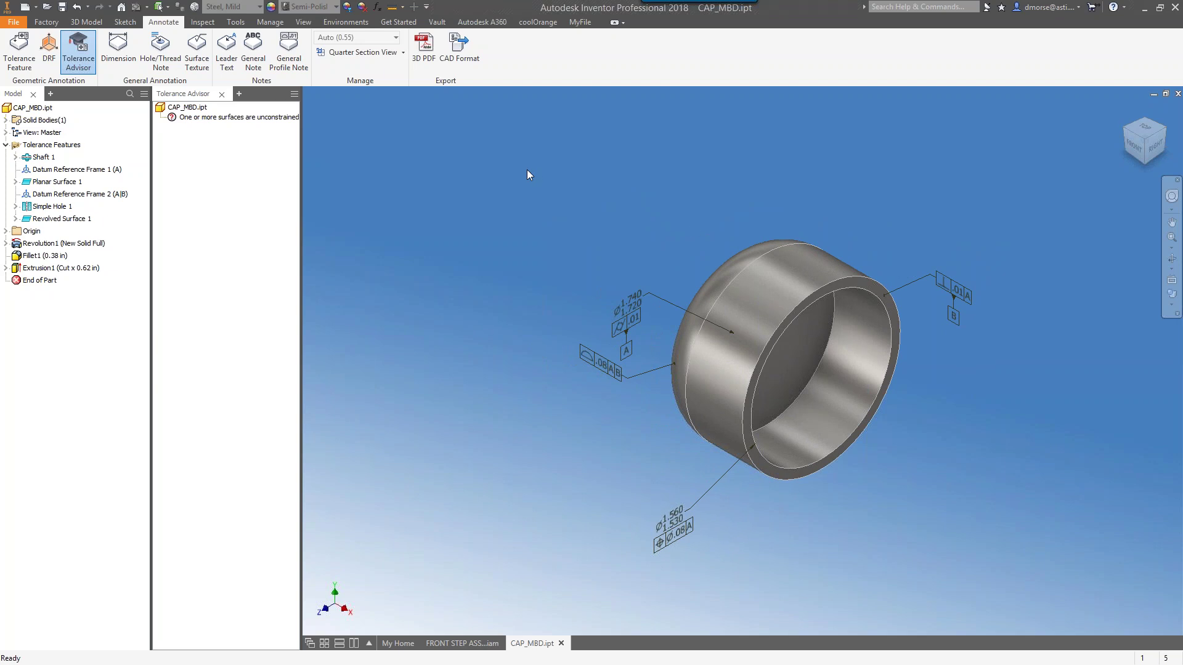
{"action": "left_click", "coordinate": [628, 310]}
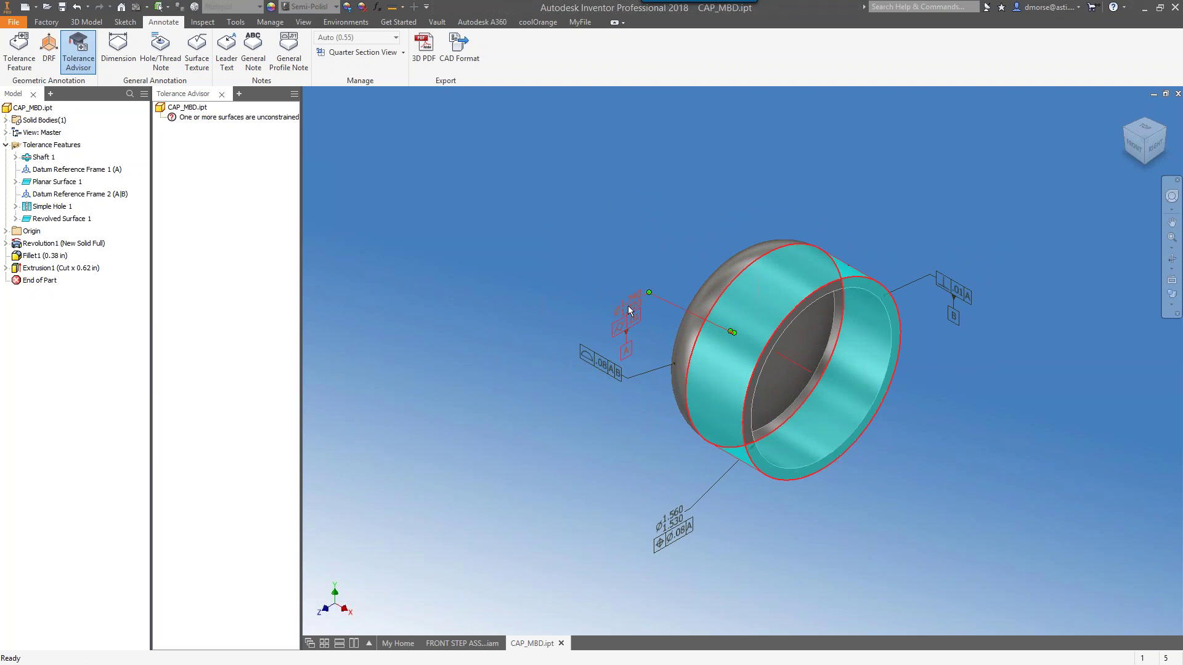
{"action": "left_click", "coordinate": [608, 242]}
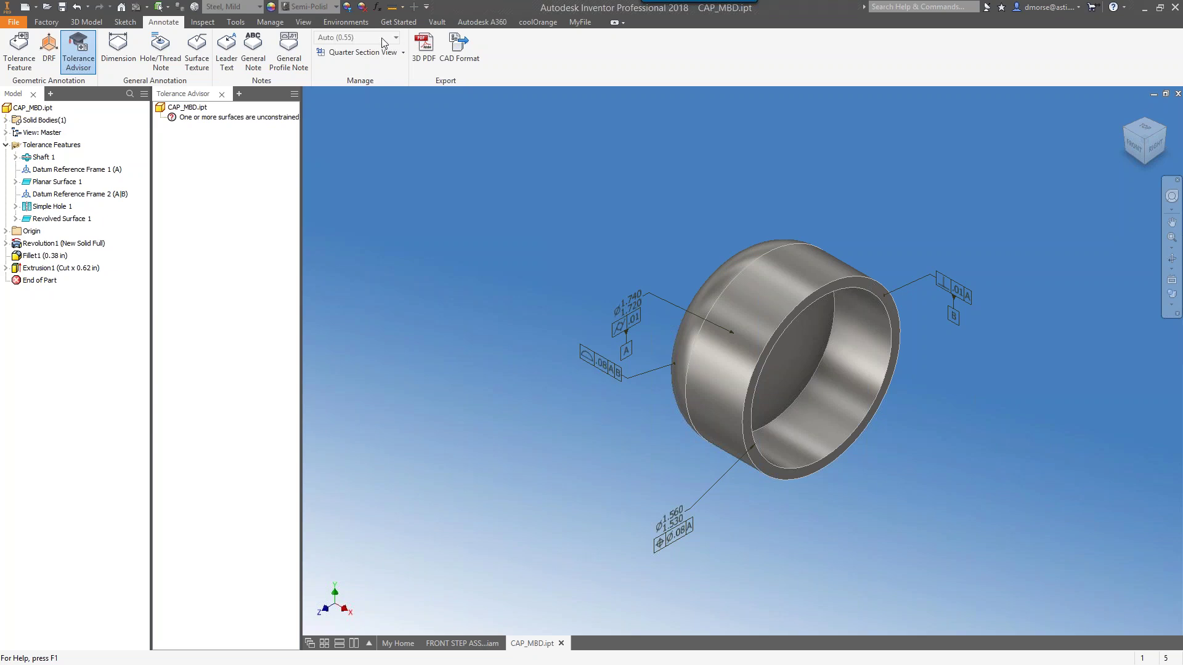
{"action": "double_click", "coordinate": [635, 305]}
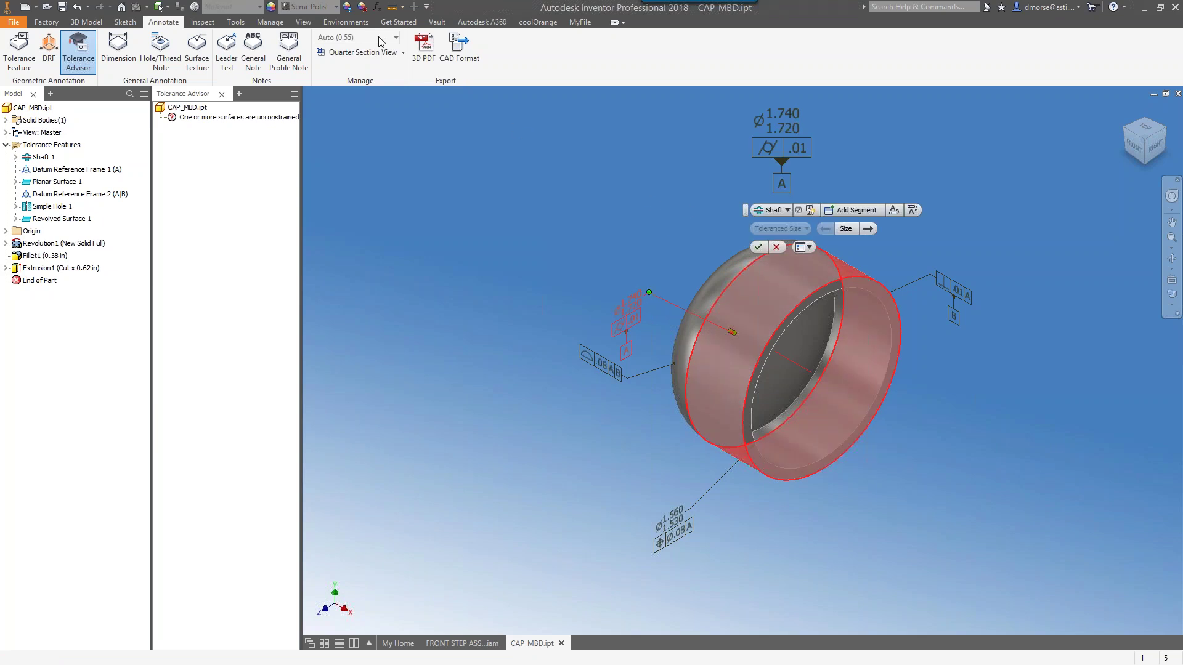
{"action": "left_click", "coordinate": [758, 248]}
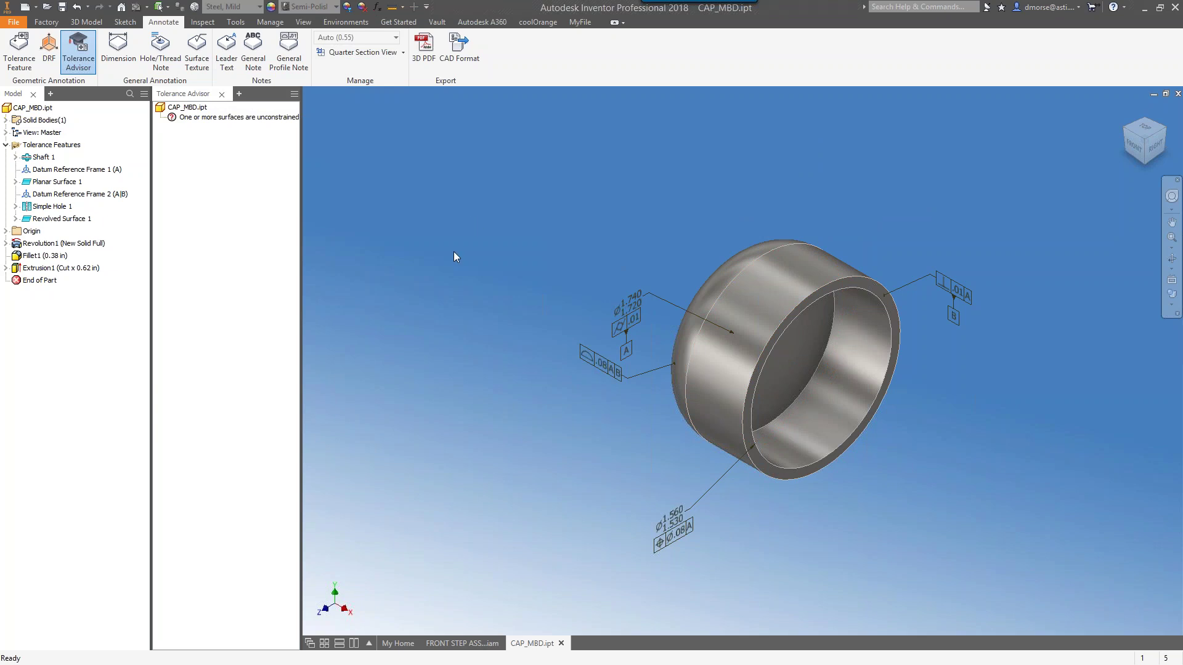
Dimension the bore depth between the cap's open rim face and its inner floor, placing the dimension above the cap
{"action": "left_click", "coordinate": [119, 52]}
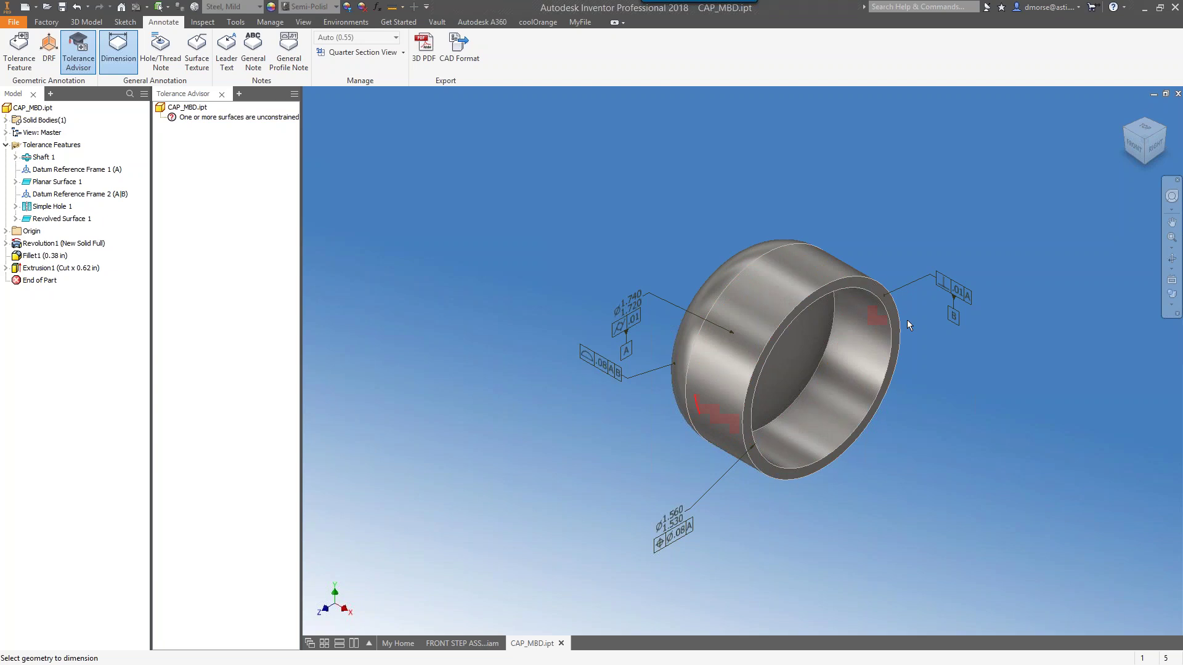
{"action": "left_click", "coordinate": [873, 412]}
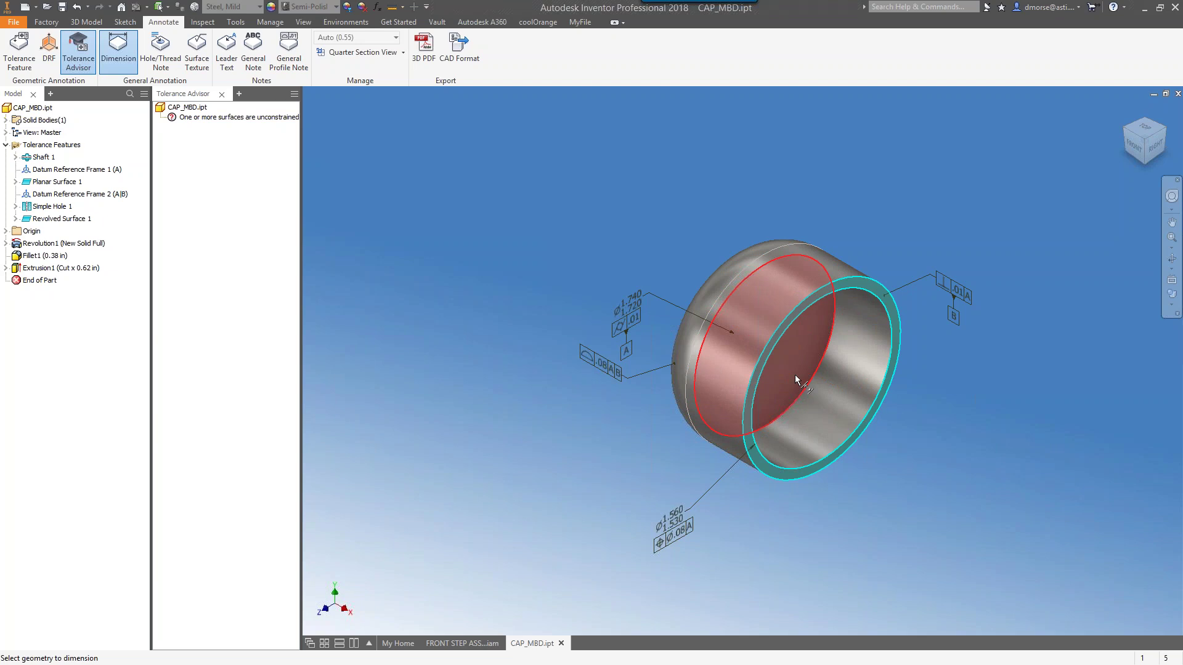
{"action": "left_click", "coordinate": [794, 375]}
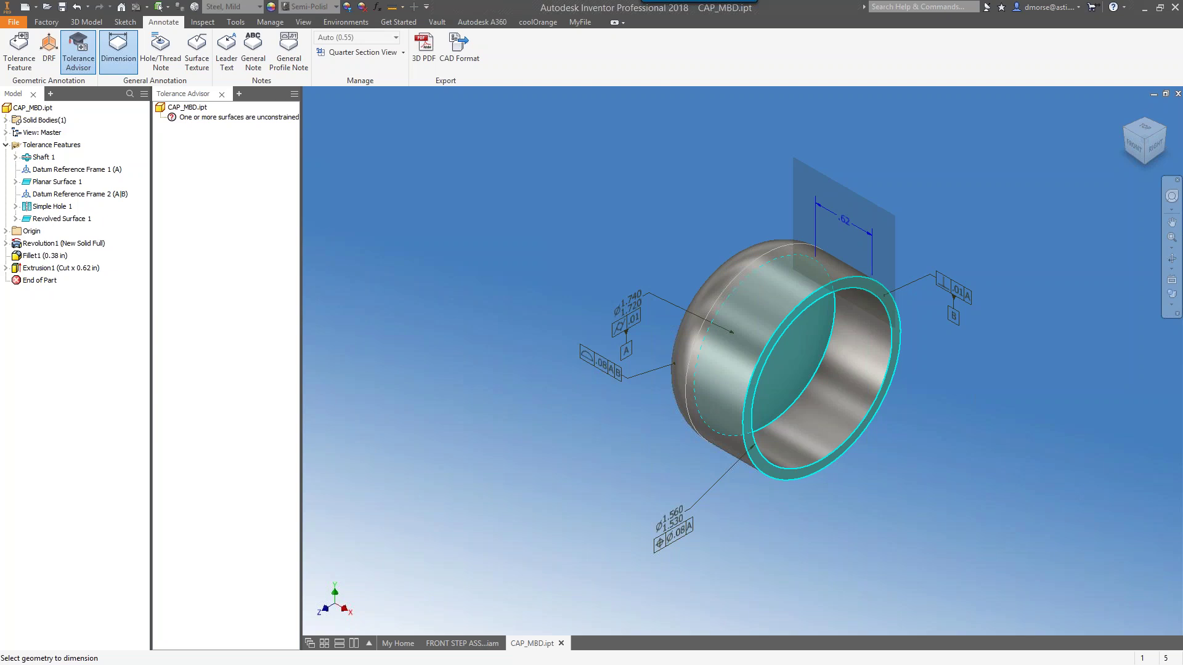
{"action": "left_click", "coordinate": [852, 226]}
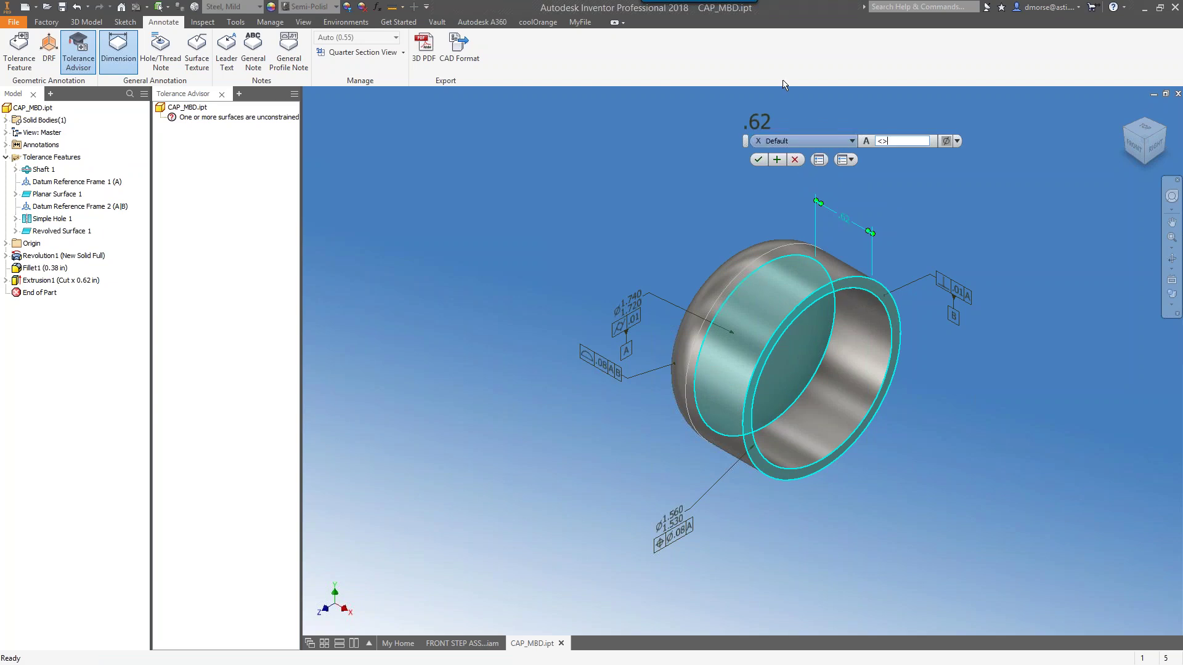
Try 3.123 precision on the bore depth dimension, restore 2.12, and finish it with the Default tolerance and unmodified text
{"action": "left_click", "coordinate": [763, 121]}
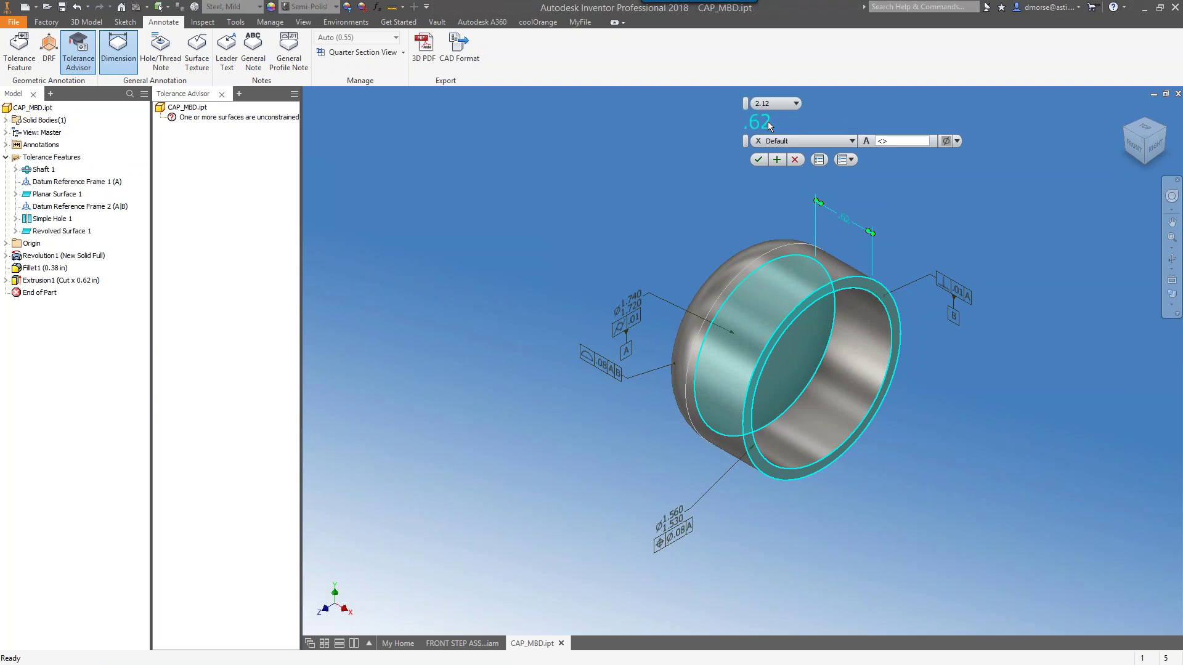
{"action": "left_click", "coordinate": [794, 102]}
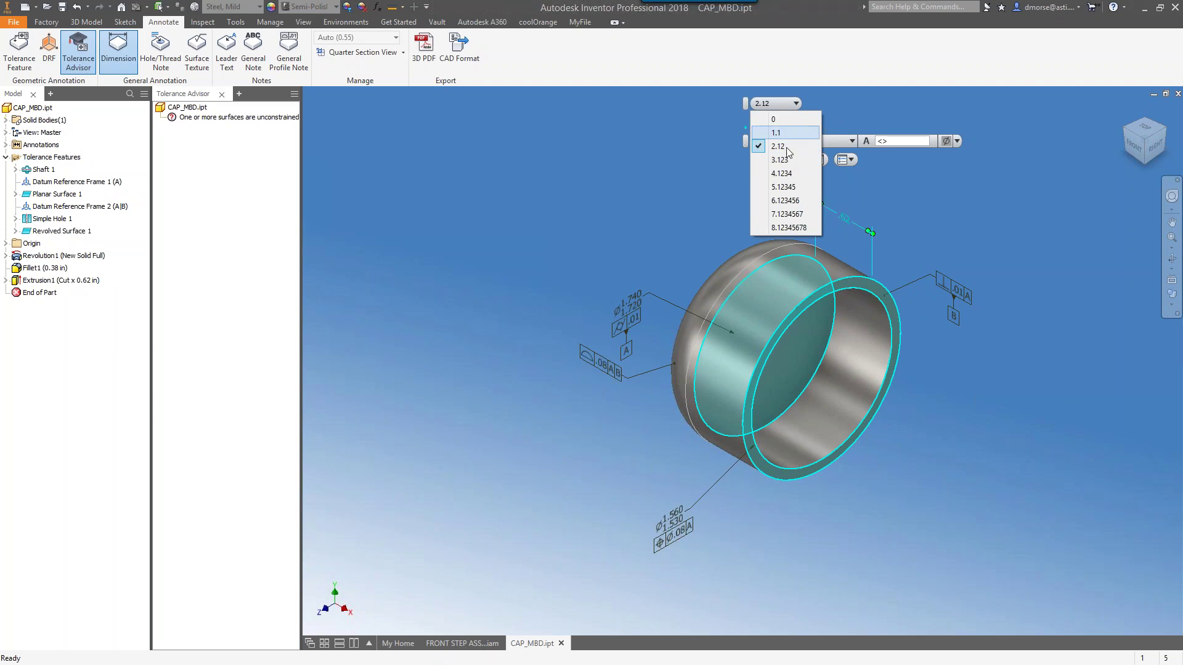
{"action": "left_click", "coordinate": [784, 159]}
{"action": "left_click", "coordinate": [777, 104]}
{"action": "left_click", "coordinate": [780, 146]}
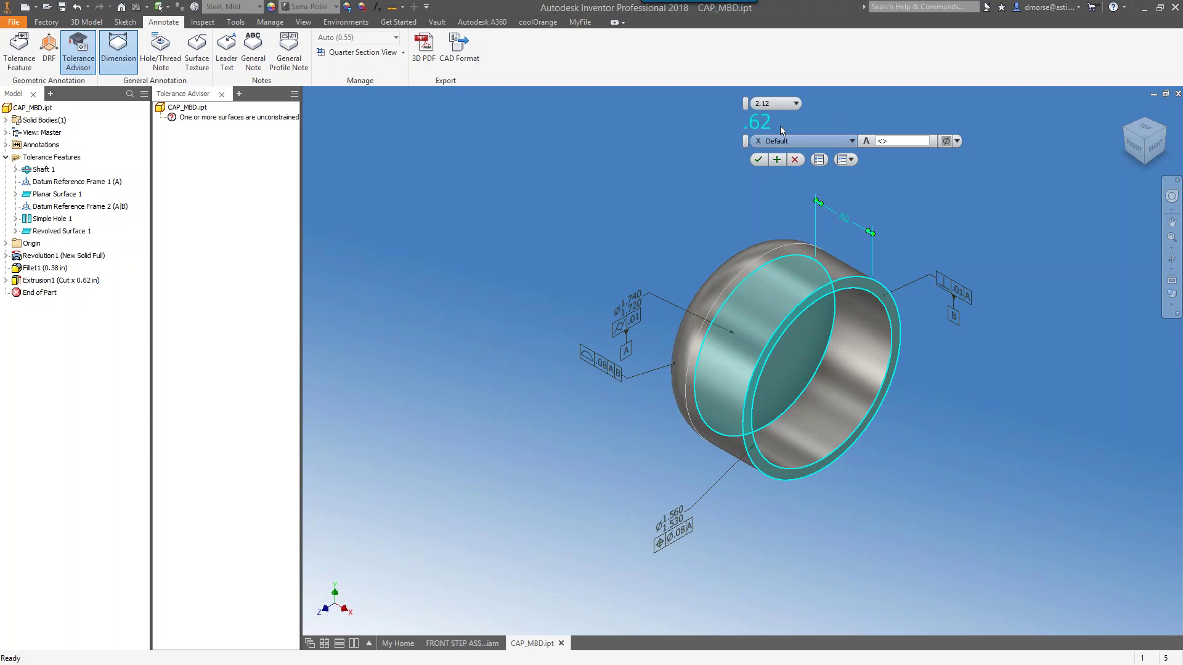
{"action": "left_click", "coordinate": [906, 141]}
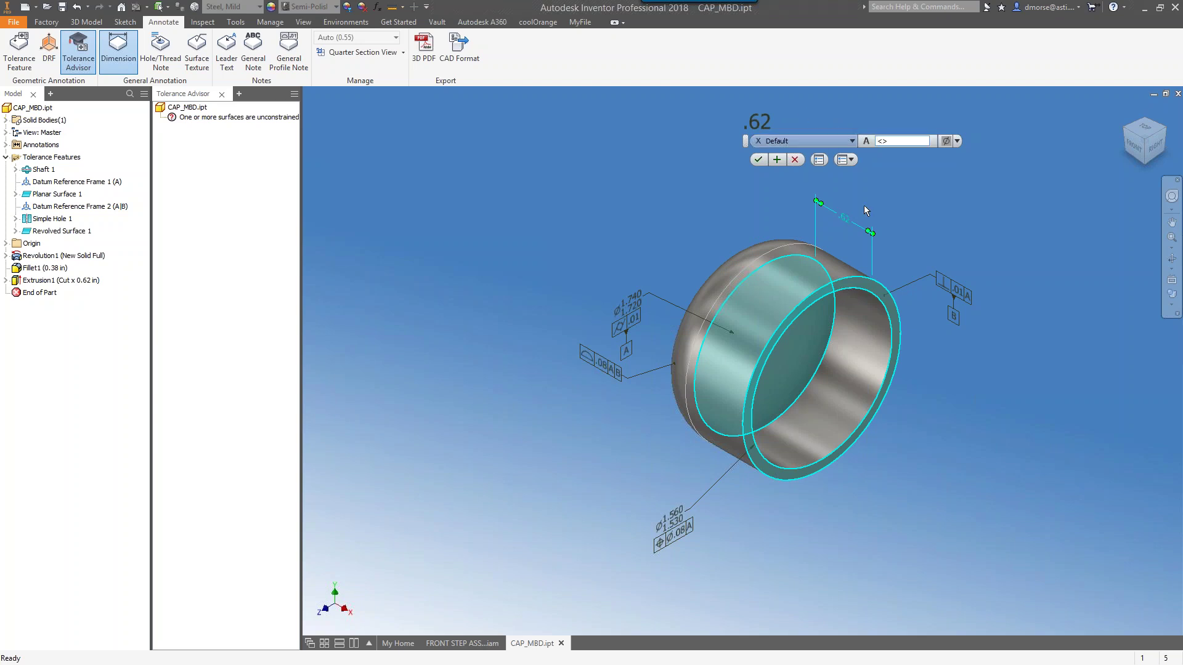
{"action": "left_click", "coordinate": [758, 161]}
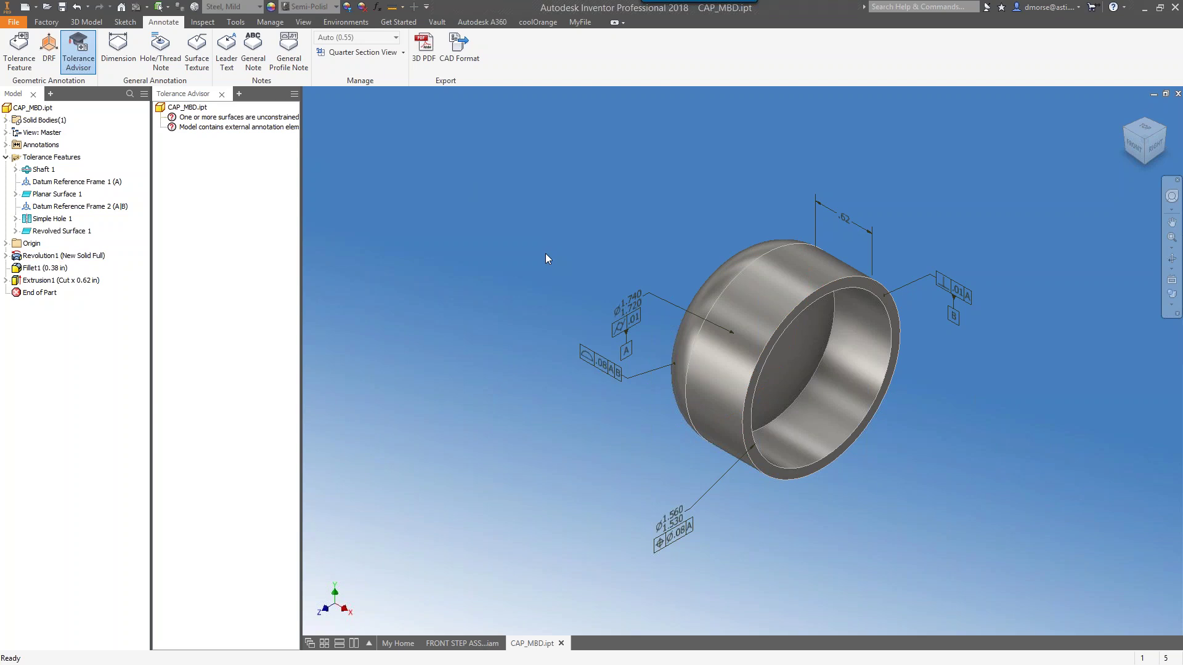
Show the revolution's sketch and promote its 1.000 length dimension to a 3D annotation, placed above the cap
{"action": "left_click", "coordinate": [7, 256]}
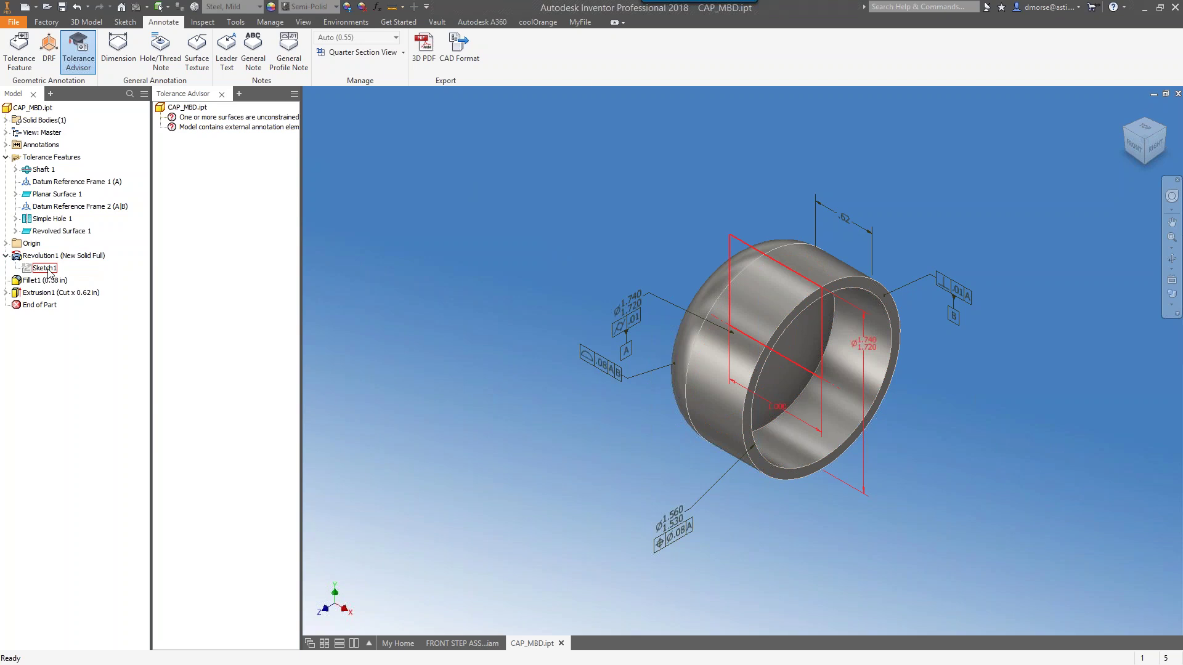
{"action": "right_click", "coordinate": [47, 269]}
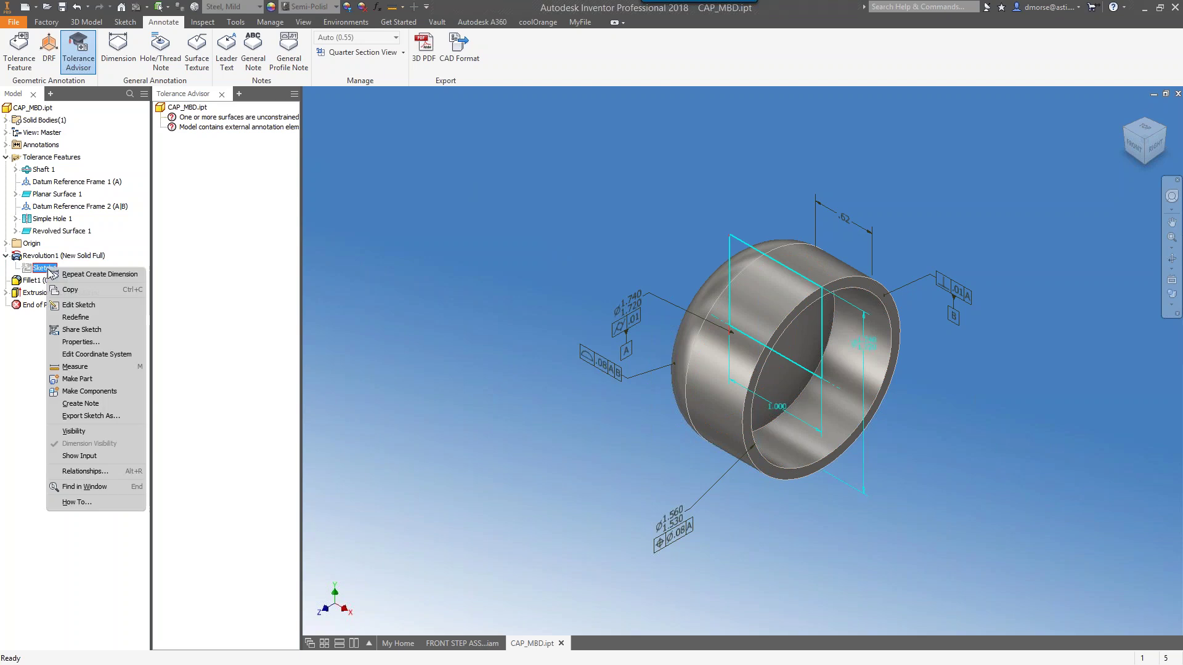
{"action": "left_click", "coordinate": [72, 431]}
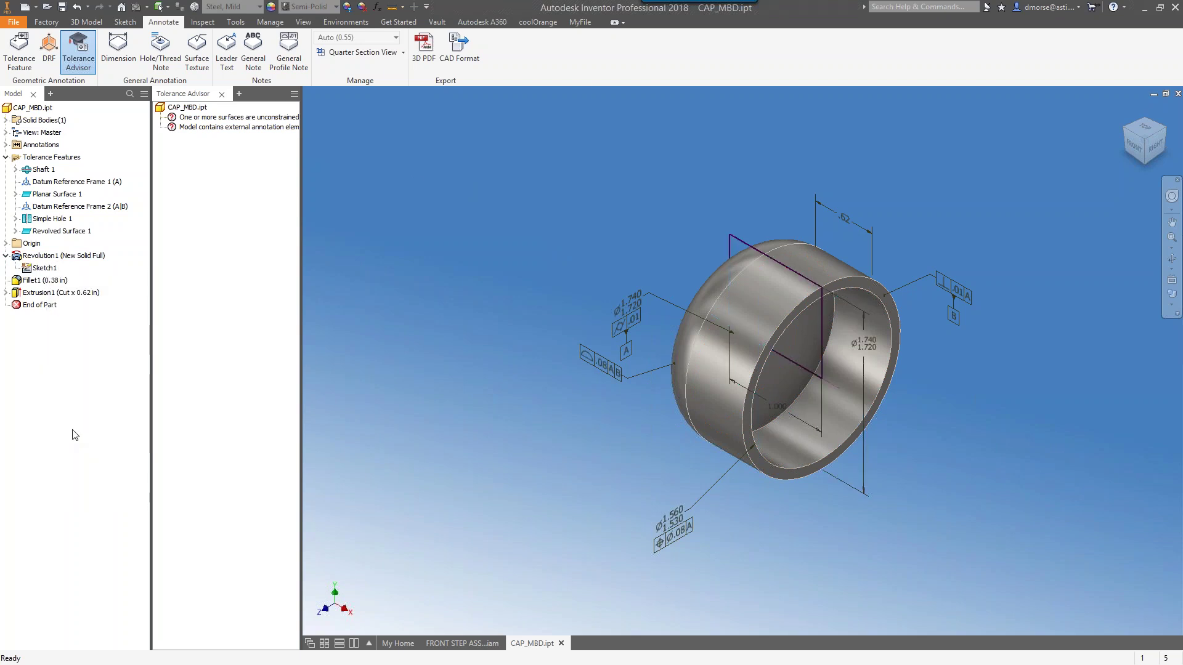
{"action": "right_click", "coordinate": [779, 411]}
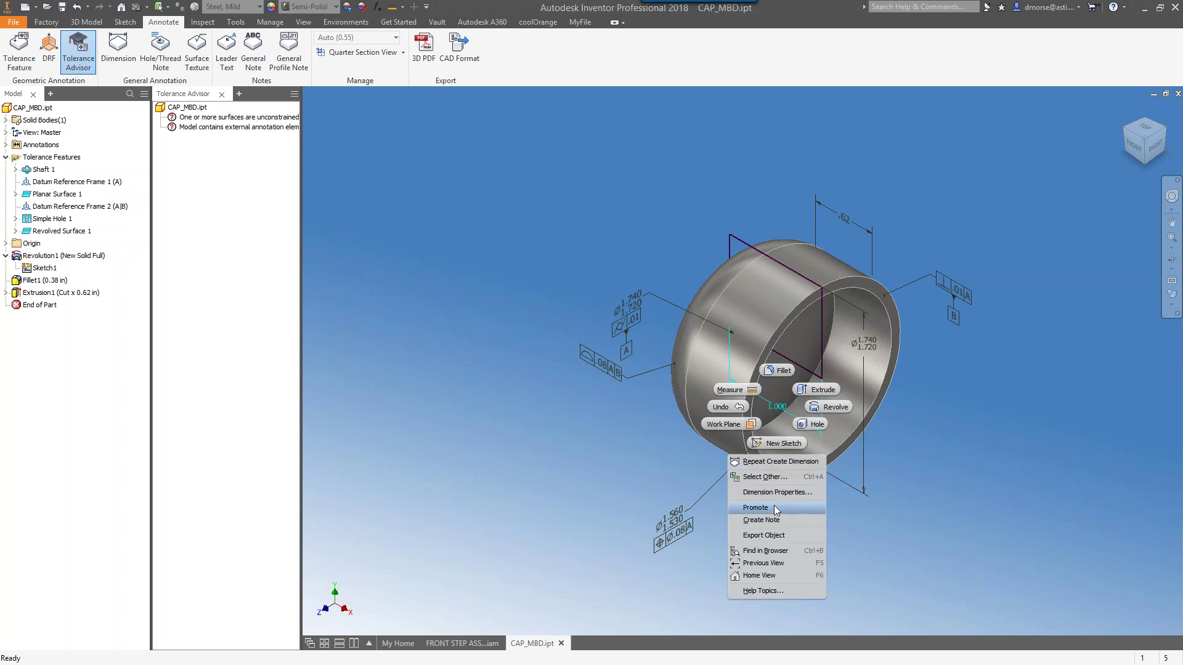
{"action": "left_click", "coordinate": [774, 507]}
{"action": "left_click_drag", "start_coordinate": [780, 408], "coordinate": [785, 206]}
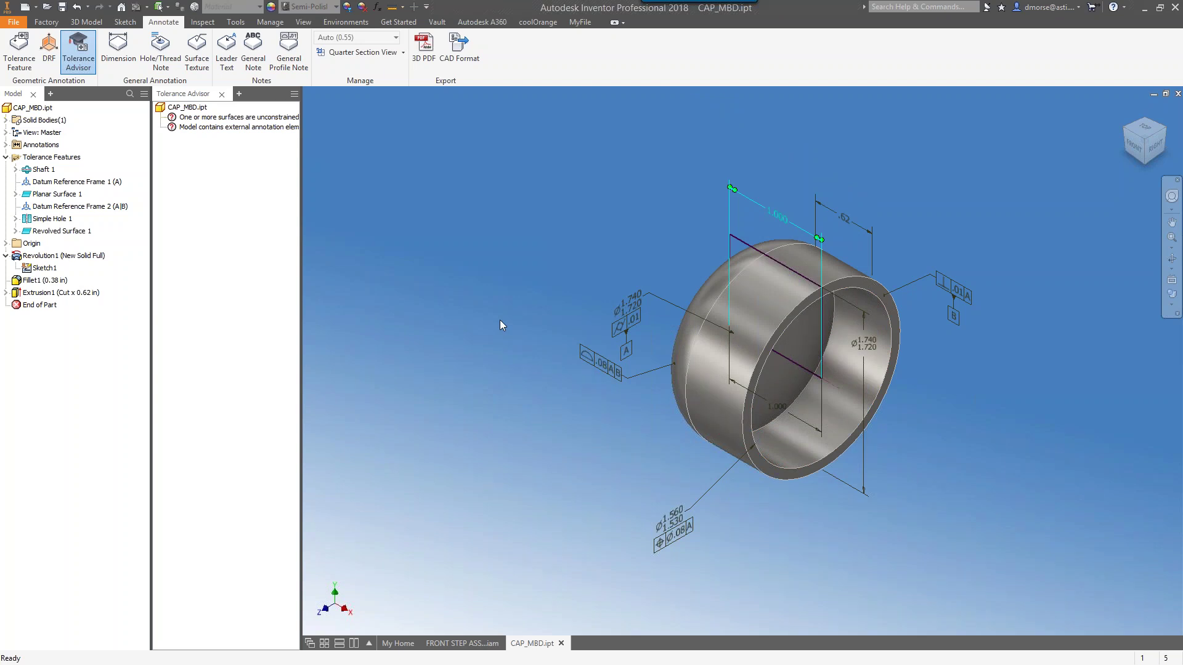
Hide the revolution's sketch again and save the cap part
{"action": "right_click", "coordinate": [40, 268]}
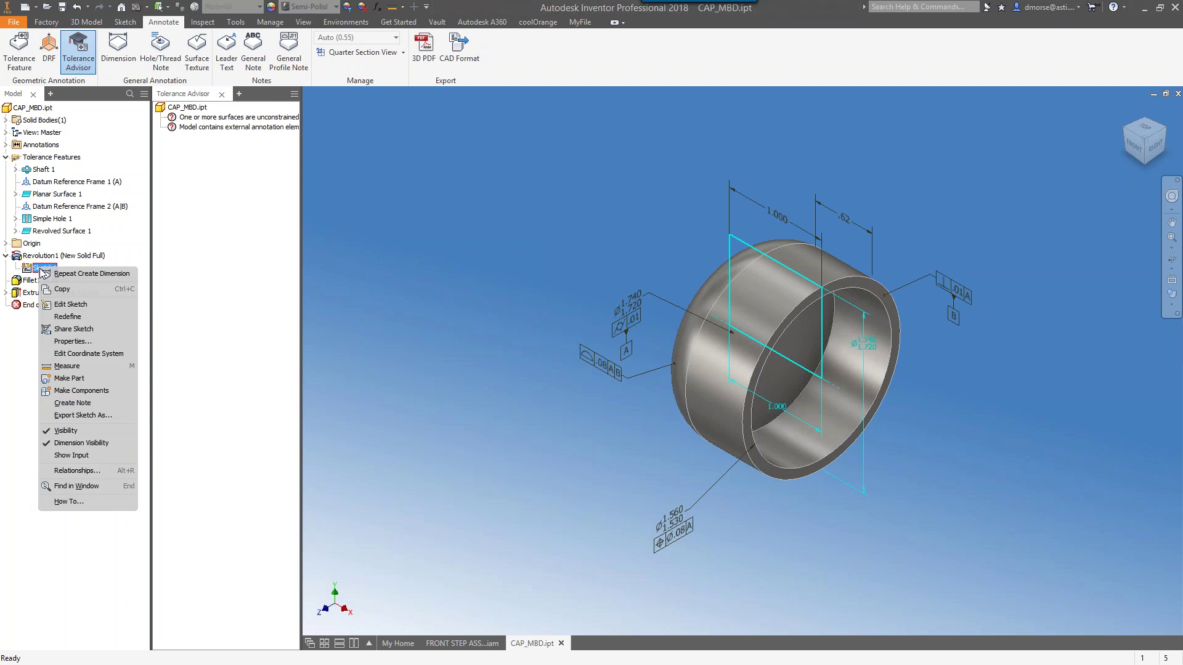
{"action": "left_click", "coordinate": [68, 432]}
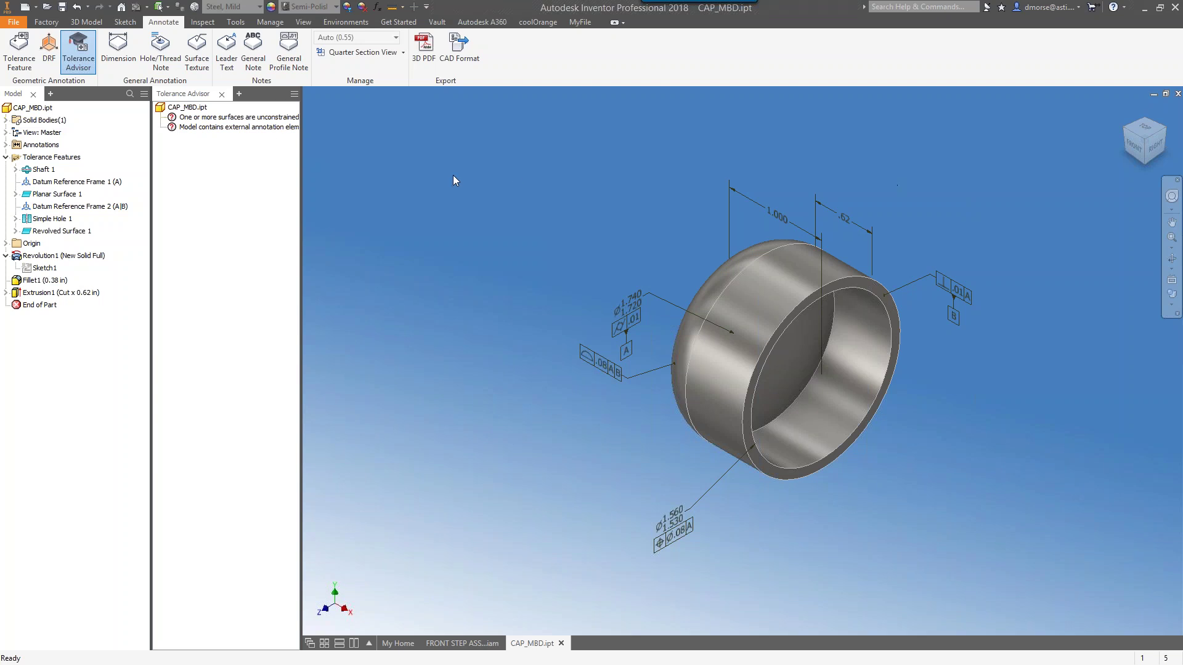
{"action": "left_click", "coordinate": [62, 7]}
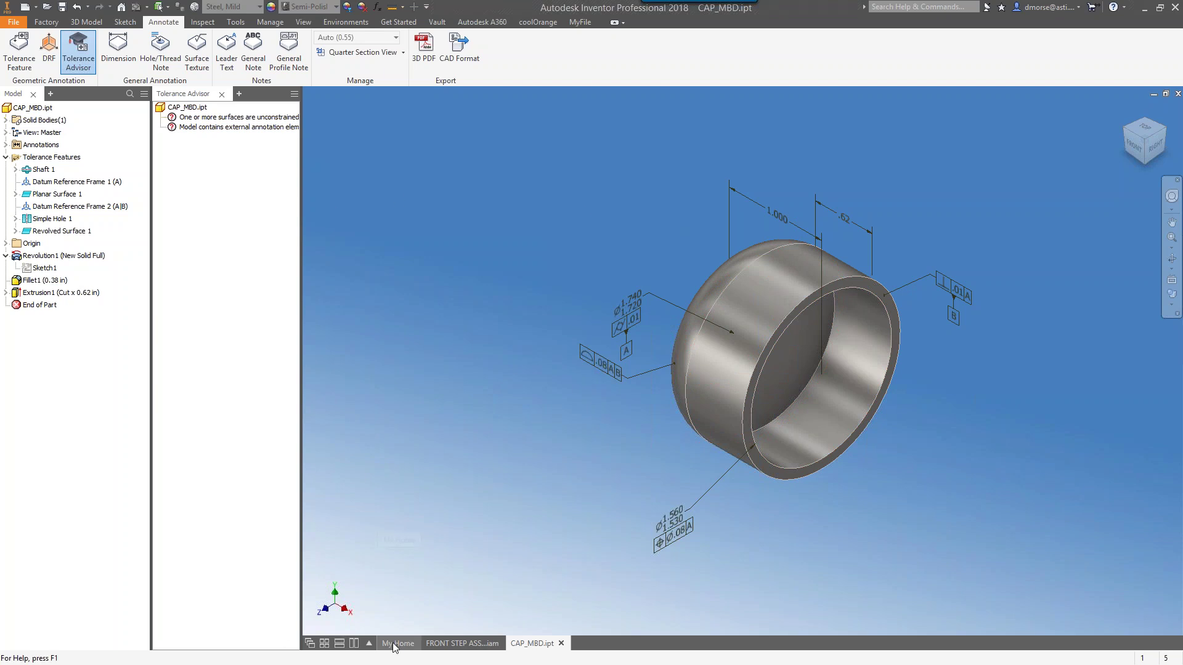
Open the CAP_MBD.dwg drawing from the recent documents on the home page
{"action": "mouse_move", "coordinate": [395, 647]}
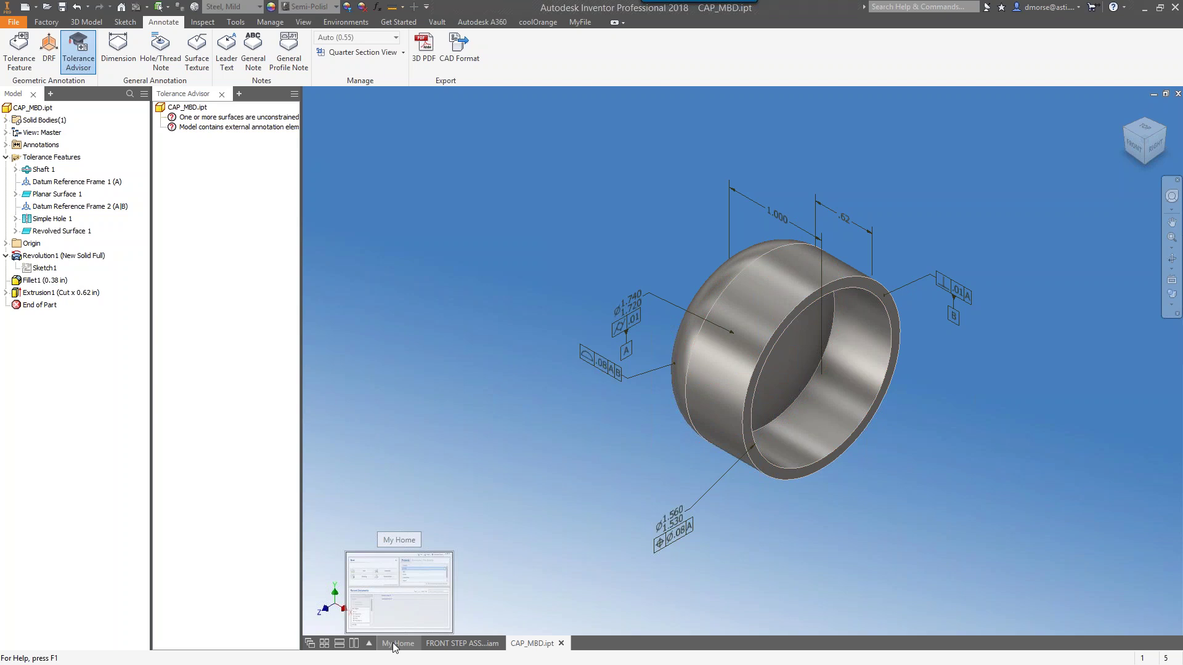
{"action": "left_click", "coordinate": [393, 642]}
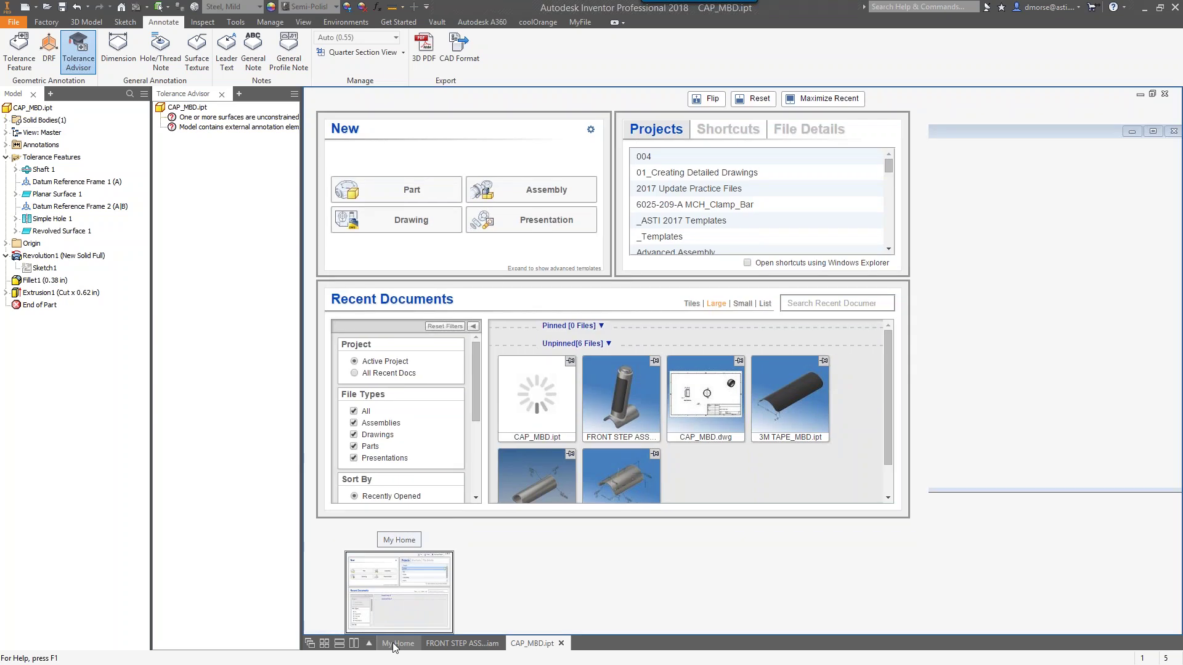
{"action": "mouse_move", "coordinate": [527, 410]}
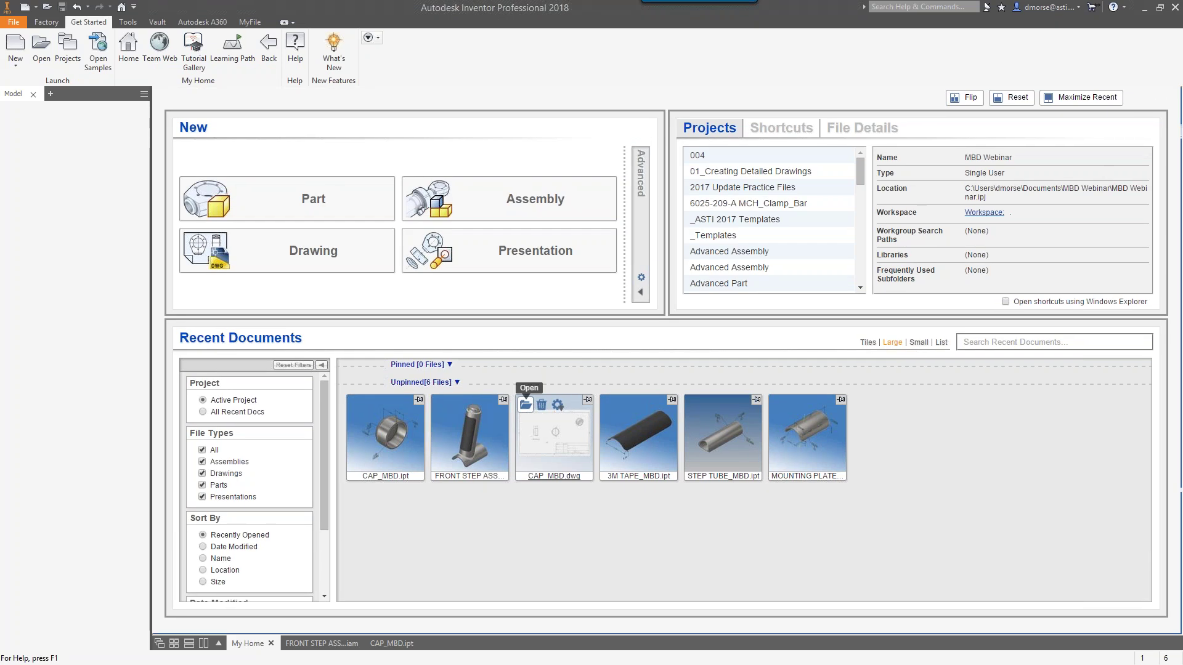
{"action": "left_click", "coordinate": [525, 405]}
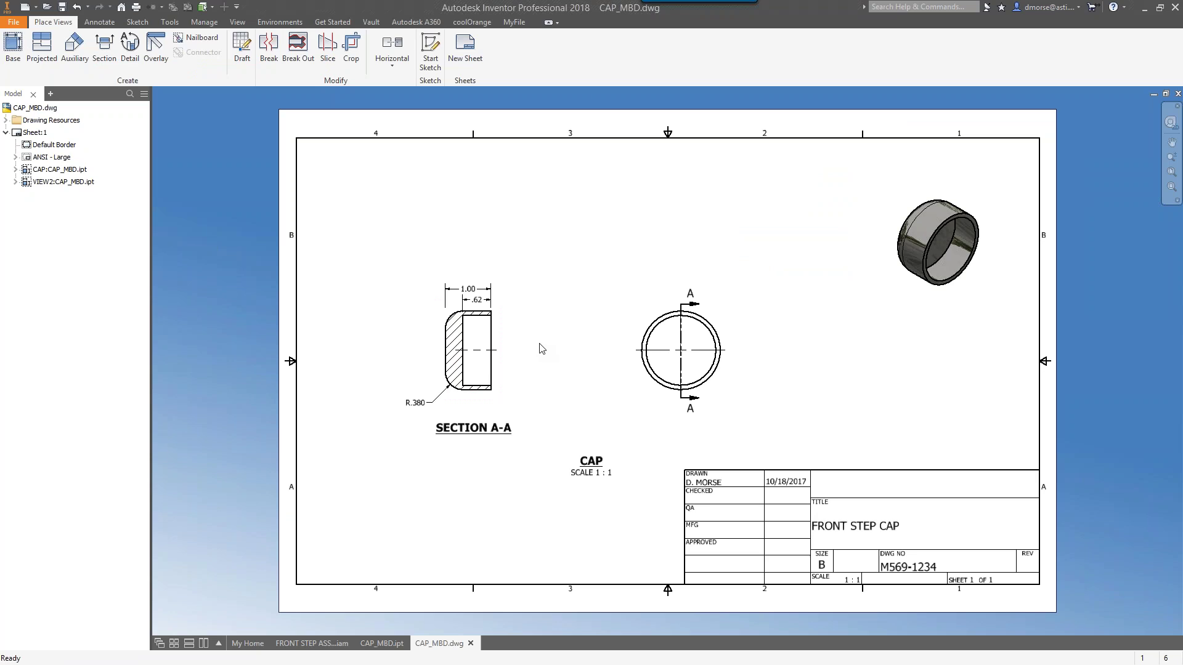
Retrieve the Right design view's 3D annotations into the circular CAP view, trying the annotation filters but keeping them all on
{"action": "left_click", "coordinate": [718, 320]}
{"action": "right_click", "coordinate": [719, 302]}
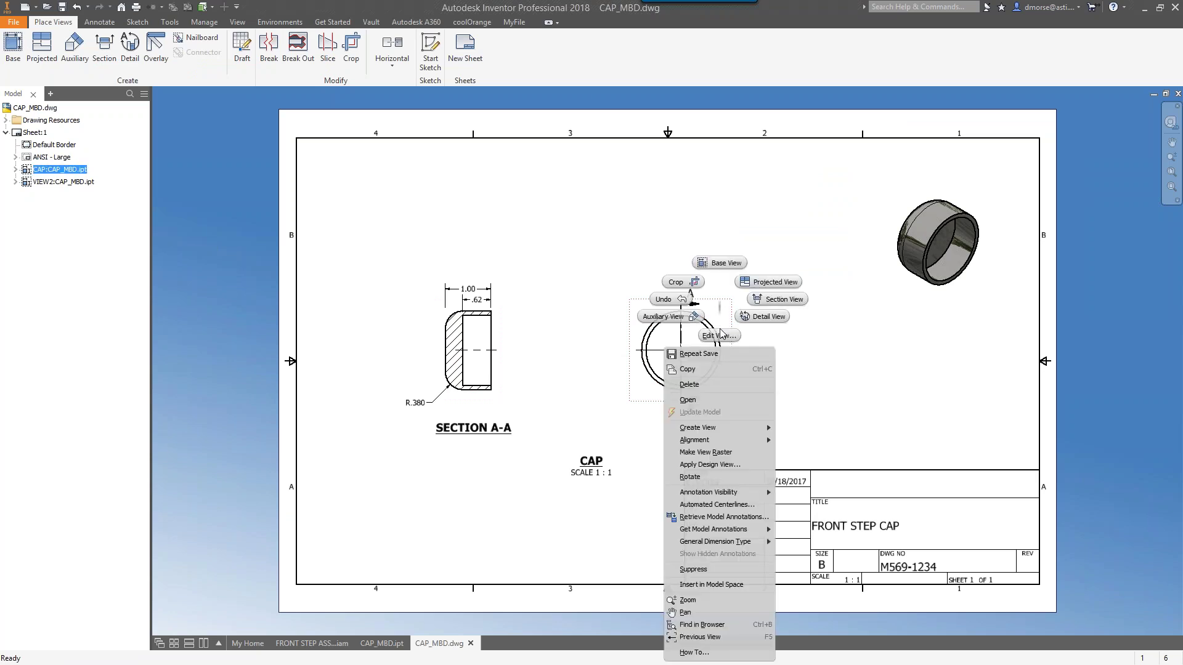
{"action": "left_click", "coordinate": [722, 519]}
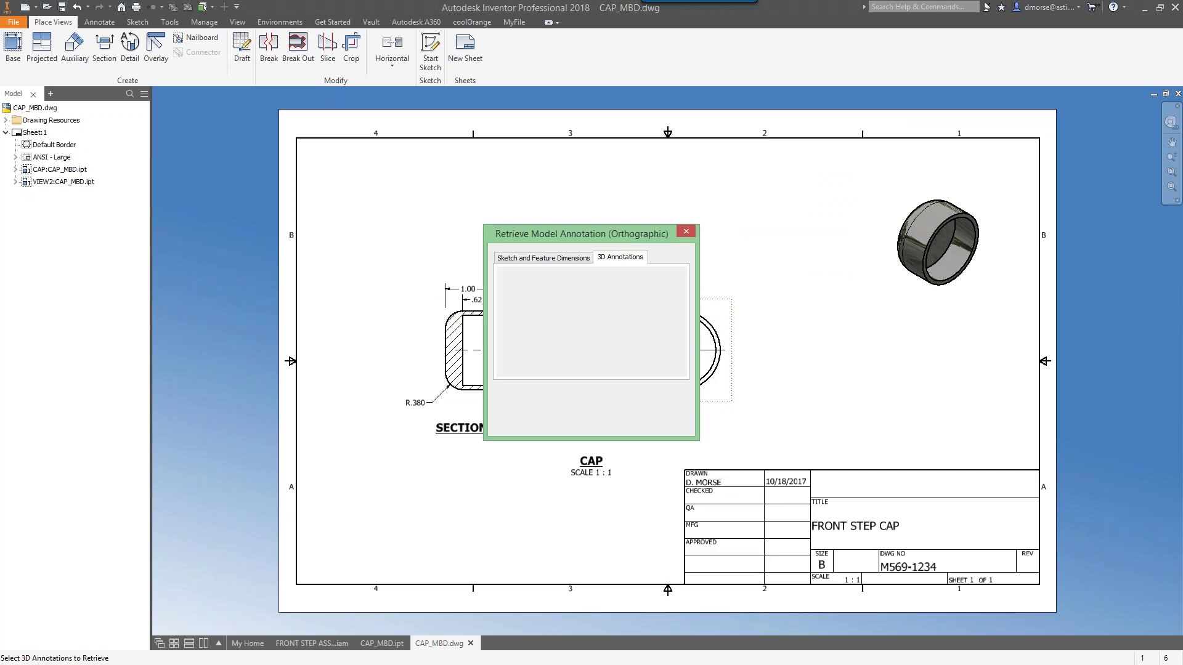
{"action": "left_click_drag", "start_coordinate": [604, 233], "coordinate": [326, 196]}
{"action": "left_click", "coordinate": [621, 376]}
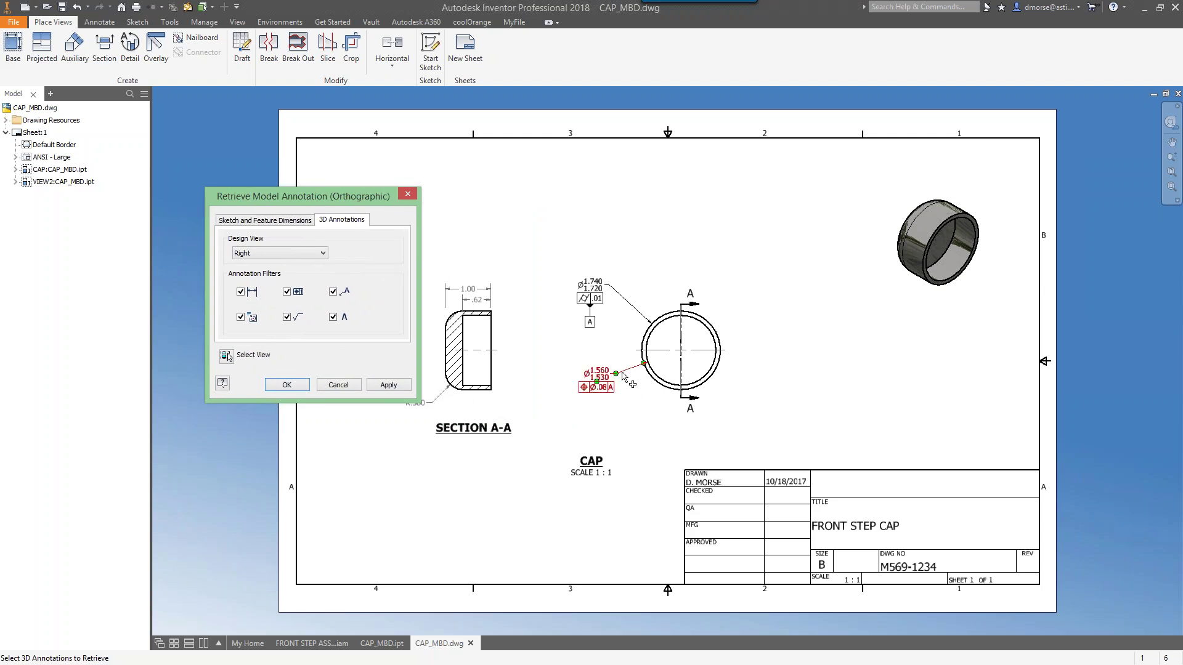
{"action": "left_click", "coordinate": [240, 293]}
{"action": "left_click", "coordinate": [290, 295]}
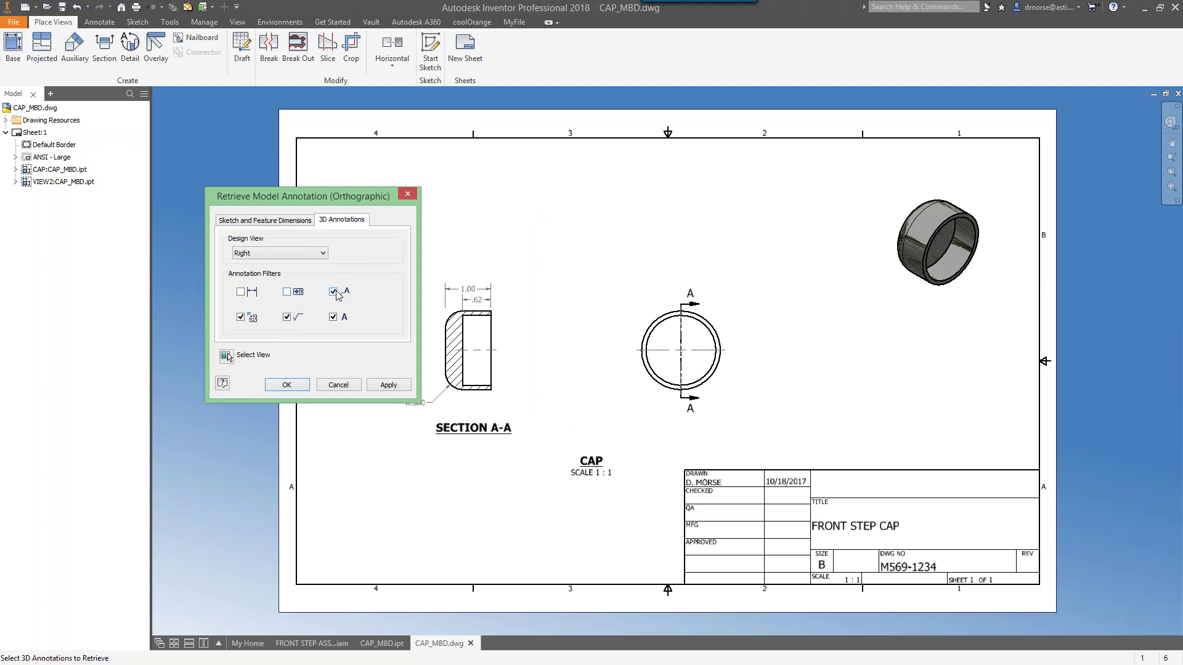
{"action": "left_click", "coordinate": [288, 293]}
{"action": "left_click", "coordinate": [241, 292]}
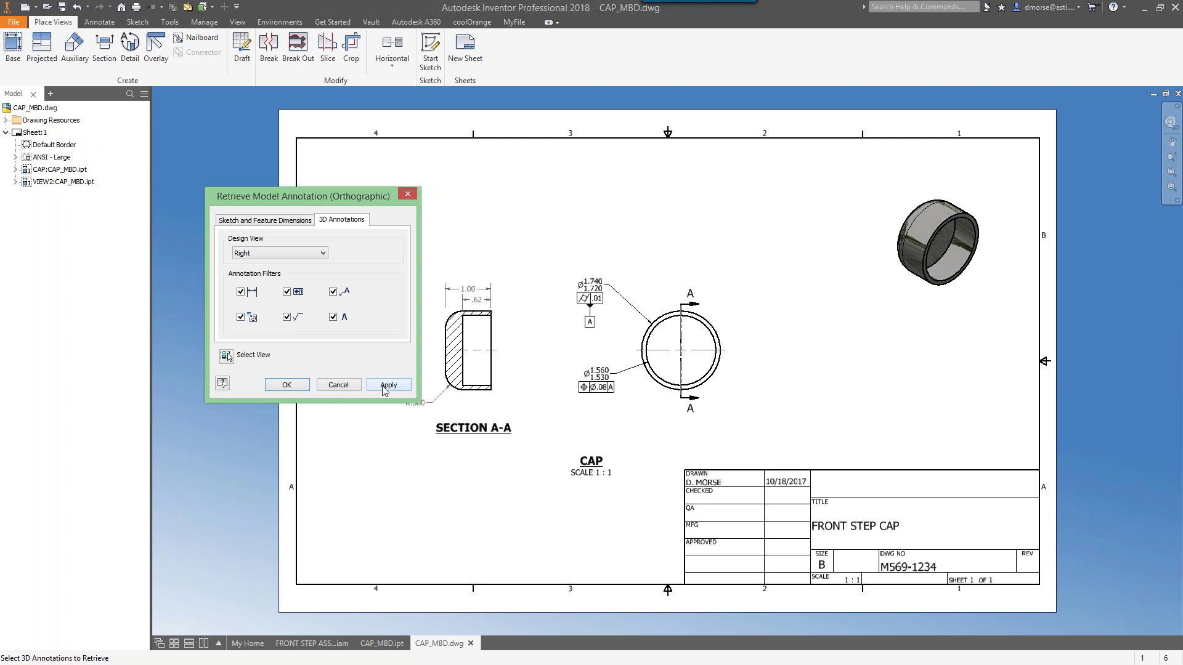
{"action": "left_click", "coordinate": [305, 388]}
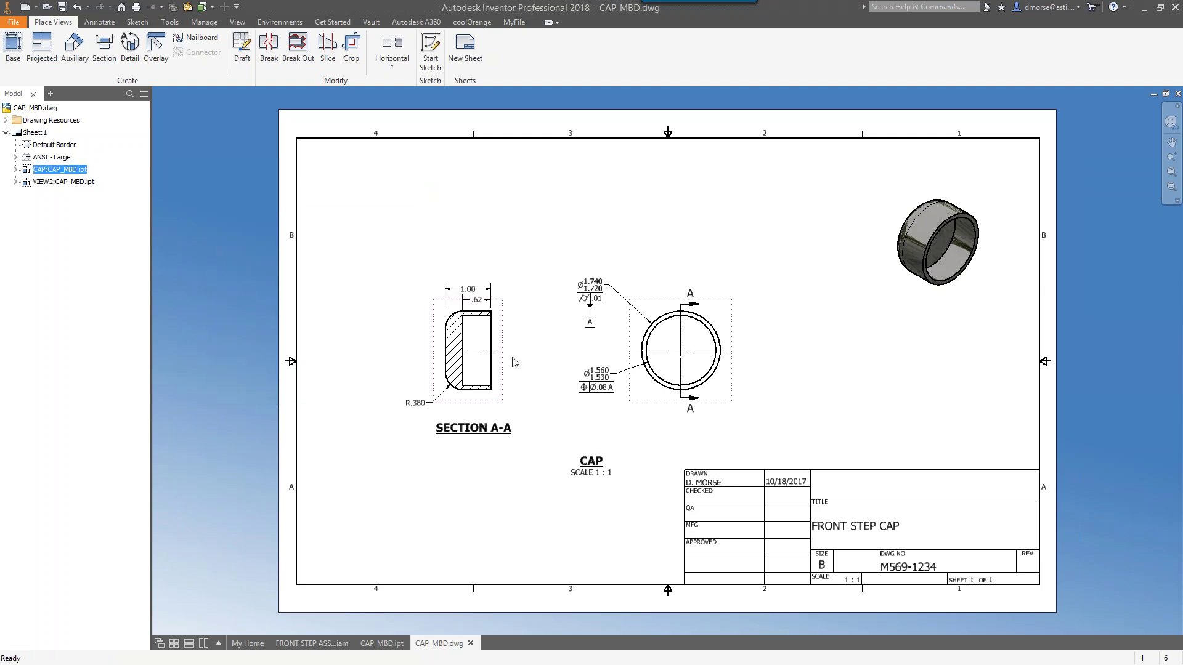
Reposition the circular view's diameter callouts, with the outer one closer to the view and the bore one on the opposite side
{"action": "mouse_move", "coordinate": [610, 293]}
{"action": "left_mouse_down"}
{"action": "mouse_move", "coordinate": [629, 284]}
{"action": "mouse_move", "coordinate": [633, 294]}
{"action": "left_mouse_up"}
{"action": "left_click_drag", "start_coordinate": [607, 374], "coordinate": [733, 314]}
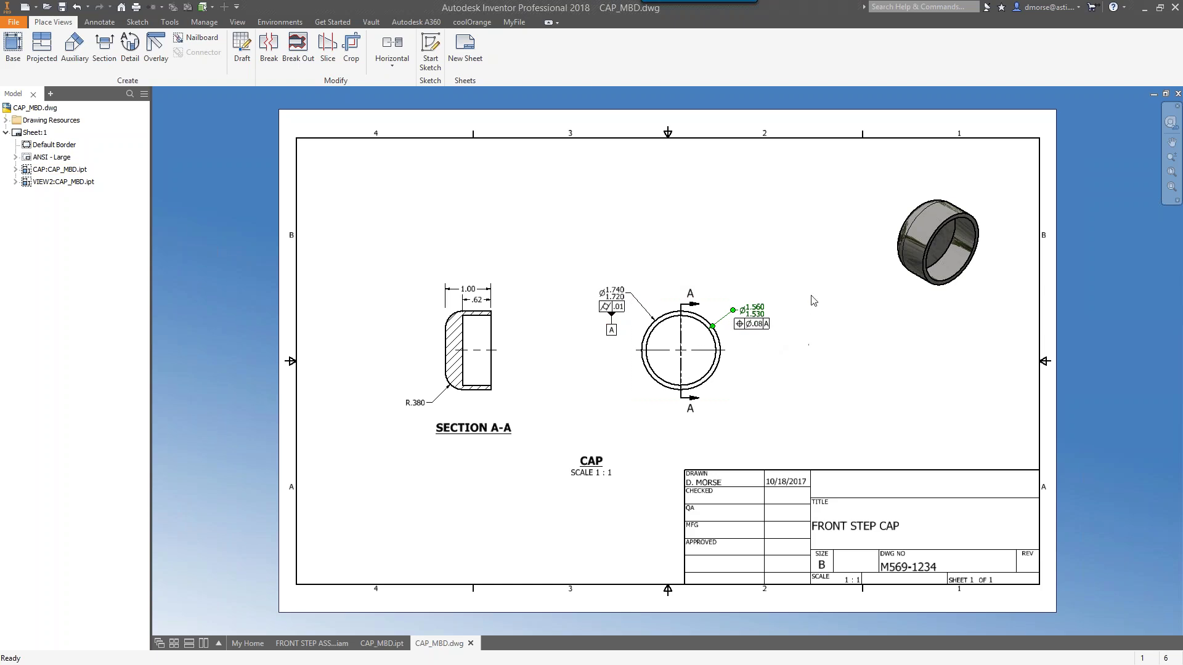
{"action": "key", "text": "Escape"}
Retrieve the Front design view's 3D annotations into Section A-A with all annotation filters kept on
{"action": "right_click", "coordinate": [496, 303]}
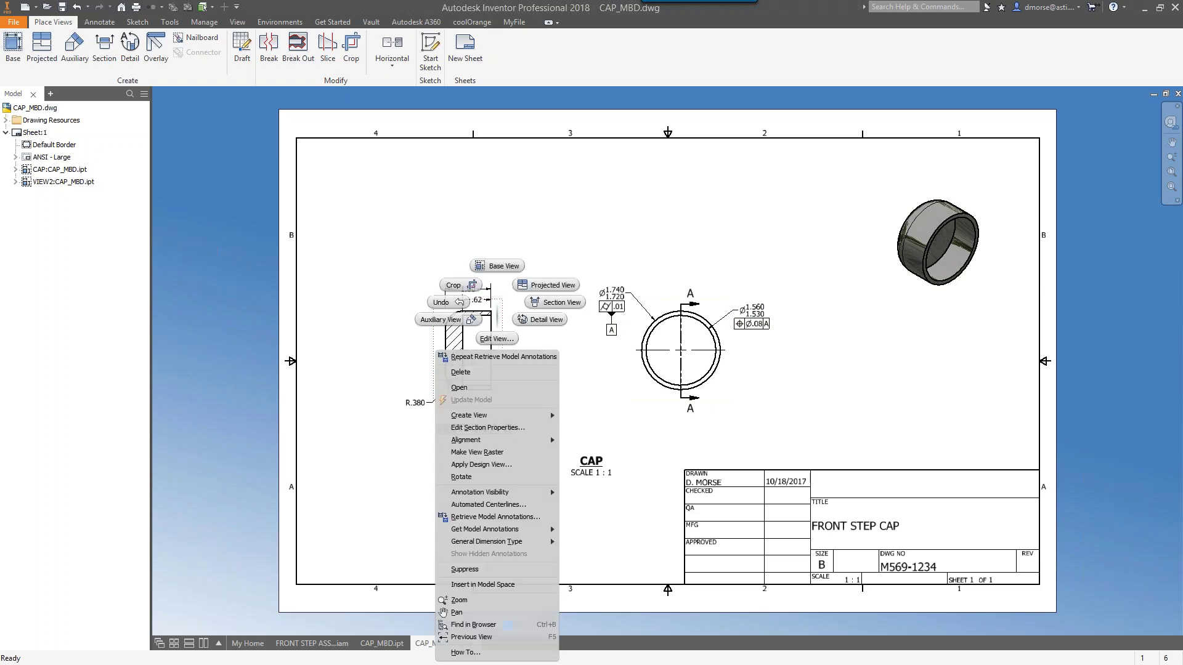
{"action": "left_click", "coordinate": [494, 517]}
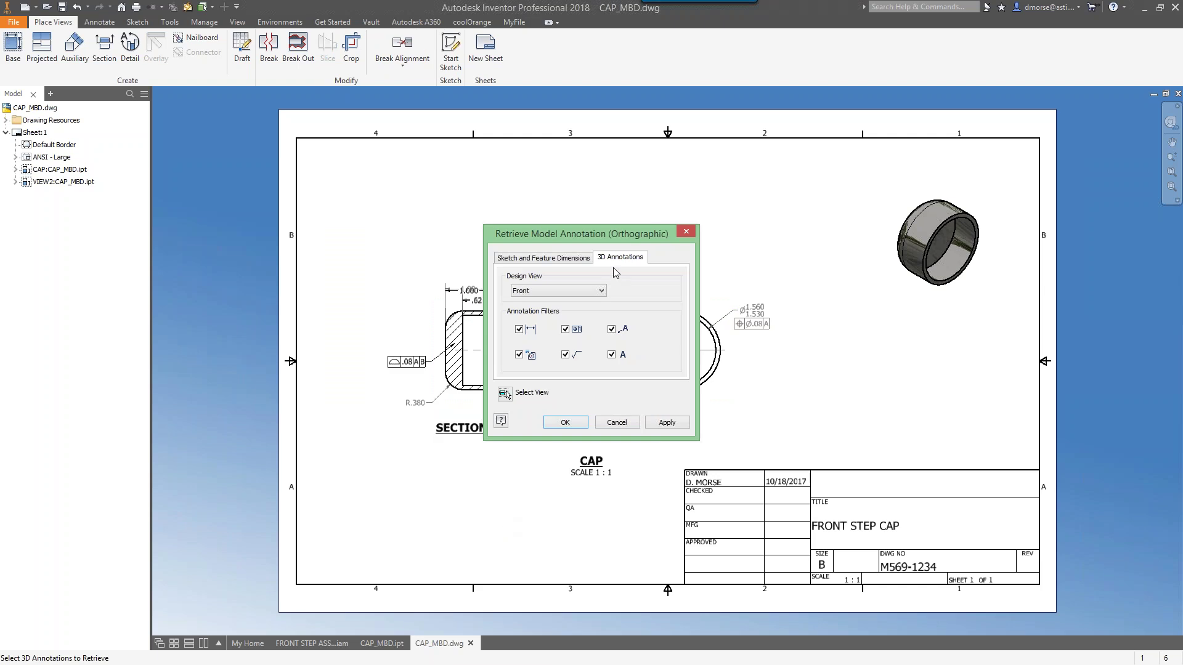
{"action": "left_click_drag", "start_coordinate": [348, 190], "coordinate": [259, 133]}
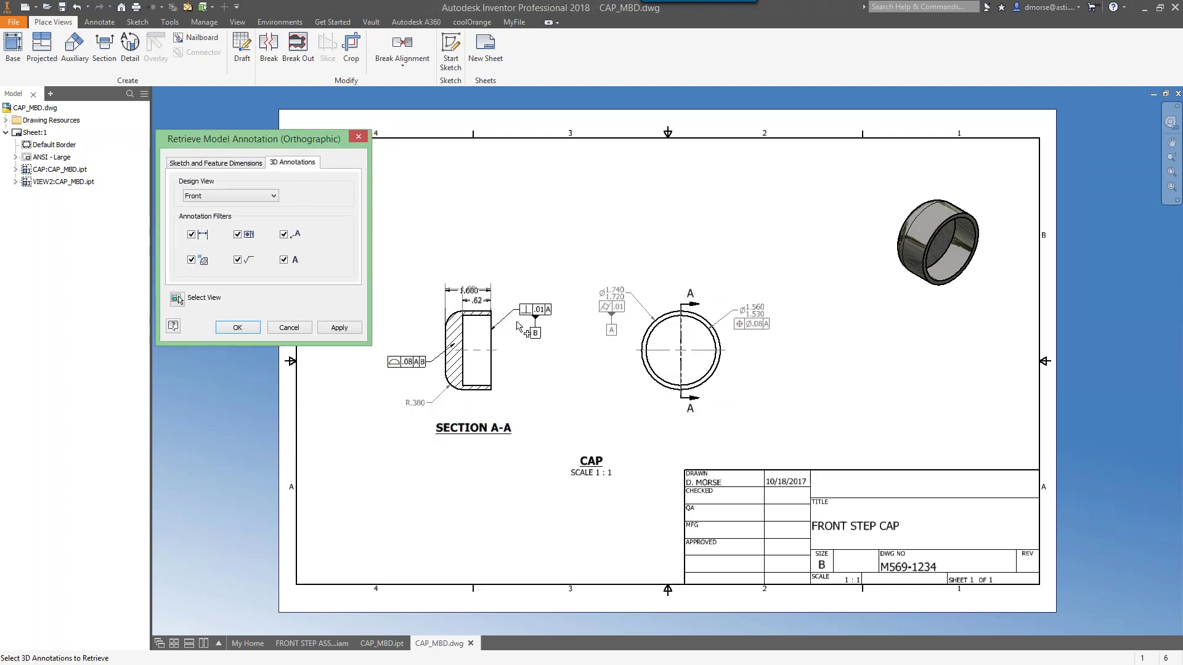
{"action": "left_click", "coordinate": [456, 290]}
{"action": "left_click", "coordinate": [191, 235]}
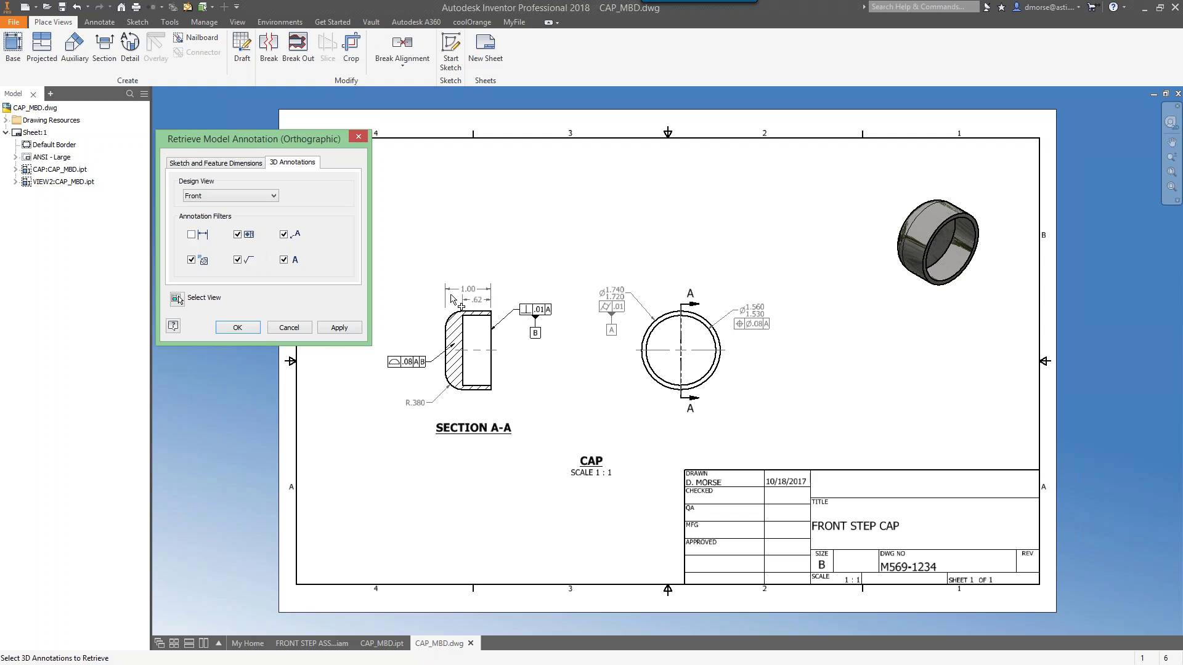
{"action": "left_click", "coordinate": [192, 235]}
{"action": "left_click", "coordinate": [248, 329]}
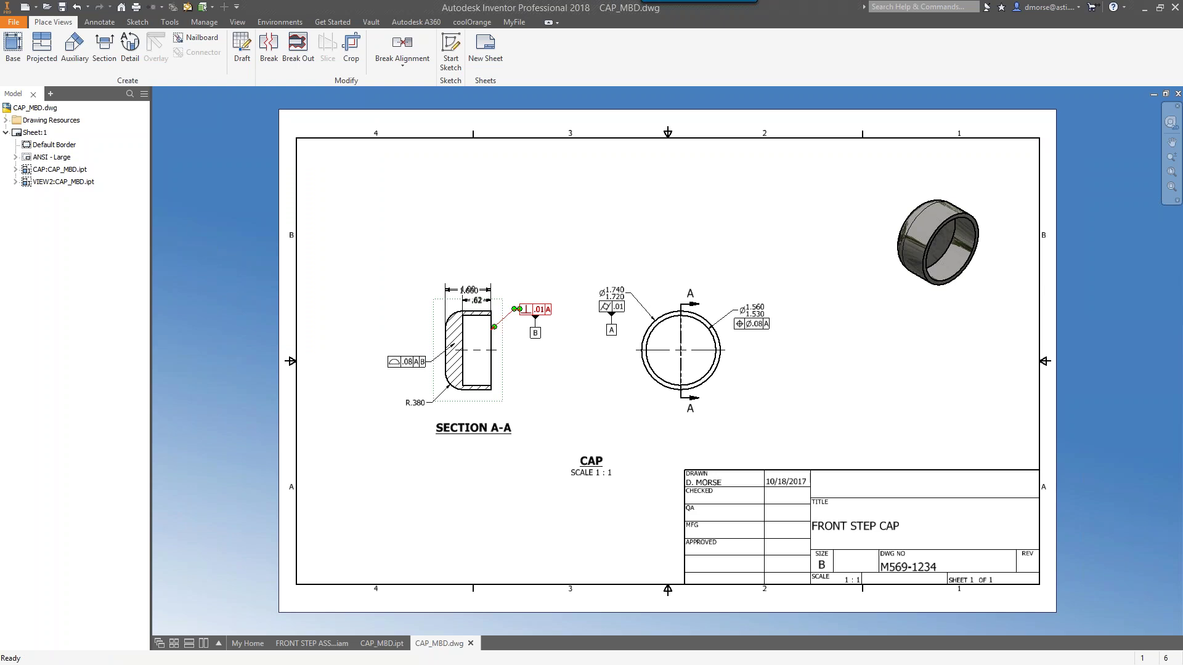
Tidy Section A-A by raising the perpendicularity and profile tolerance callouts and removing the duplicate overlapping length dimension
{"action": "left_click_drag", "start_coordinate": [516, 312], "coordinate": [473, 297]}
{"action": "left_click", "coordinate": [458, 274]}
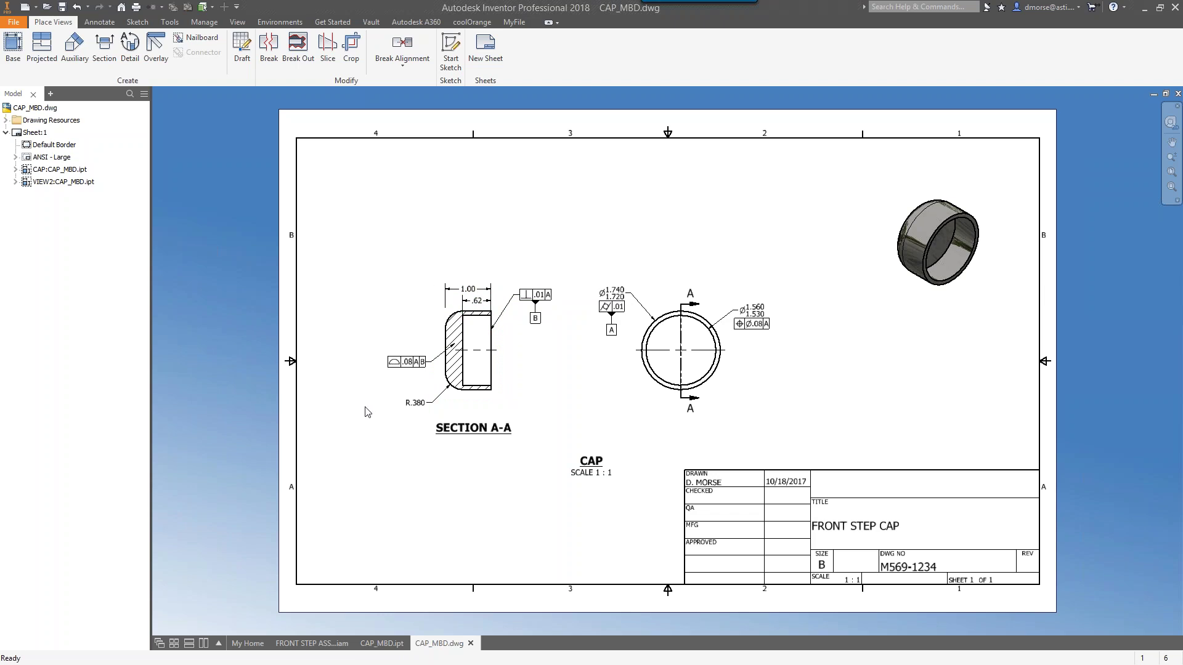
{"action": "left_click", "coordinate": [452, 347]}
{"action": "left_click_drag", "start_coordinate": [452, 347], "coordinate": [432, 313]}
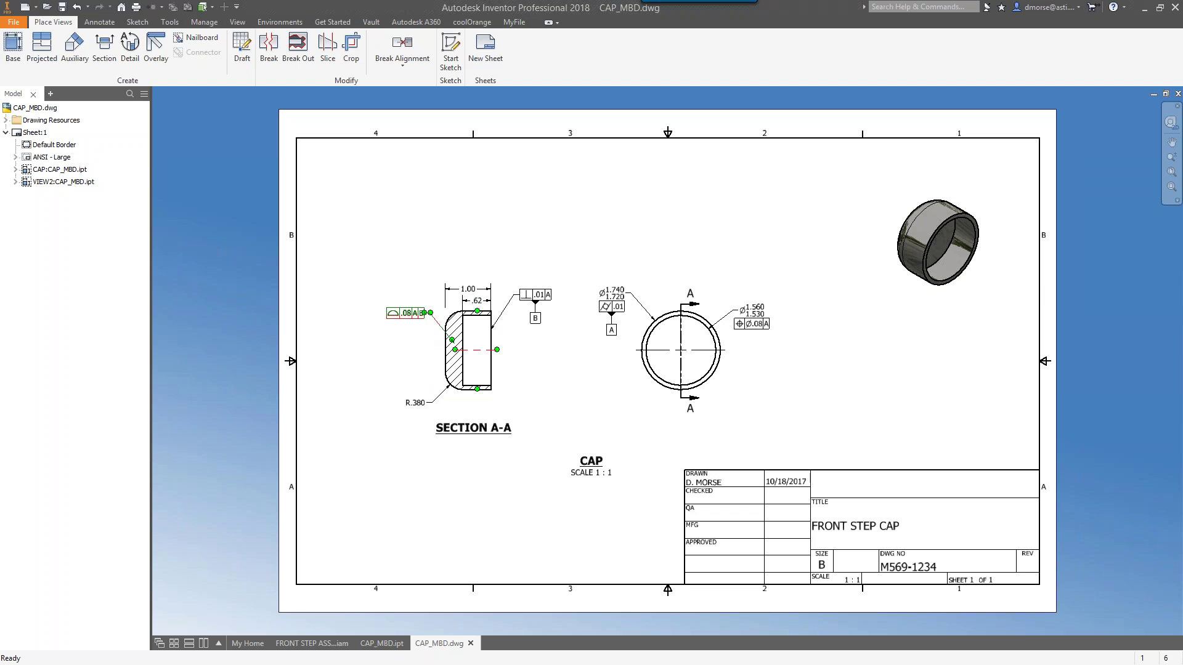
{"action": "left_click", "coordinate": [424, 234]}
{"action": "left_click", "coordinate": [337, 616]}
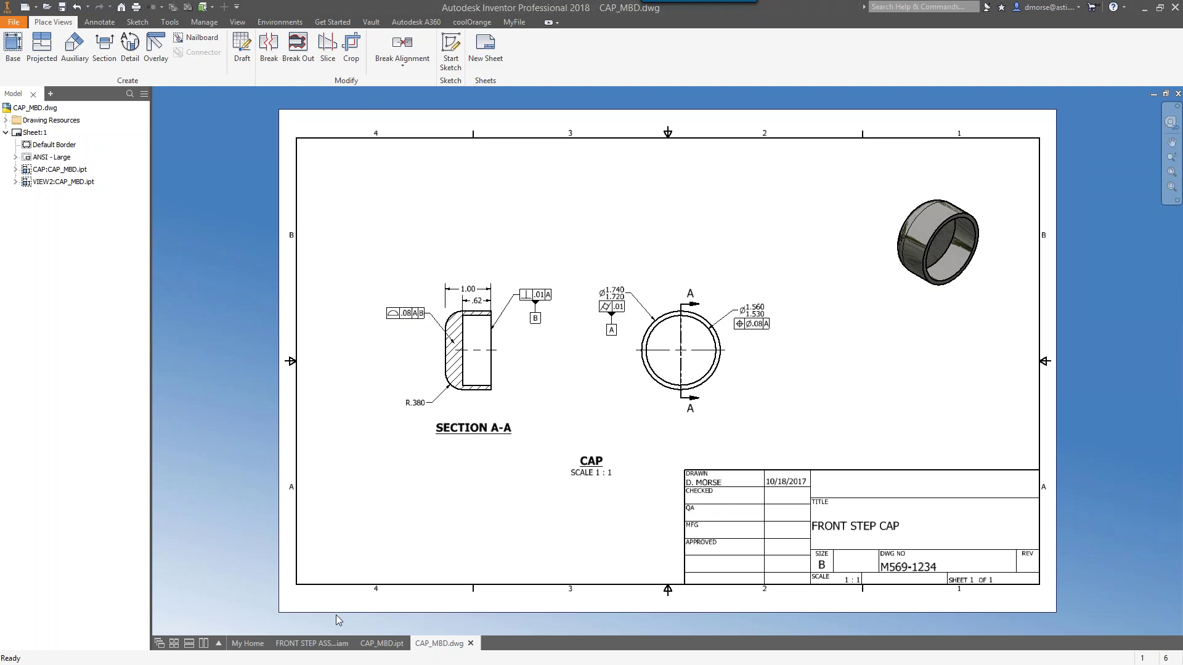
Return to the CAP_MBD.ipt model and continue to the FRONT STEP ASSY_MBD.iam assembly
{"action": "left_click", "coordinate": [380, 643]}
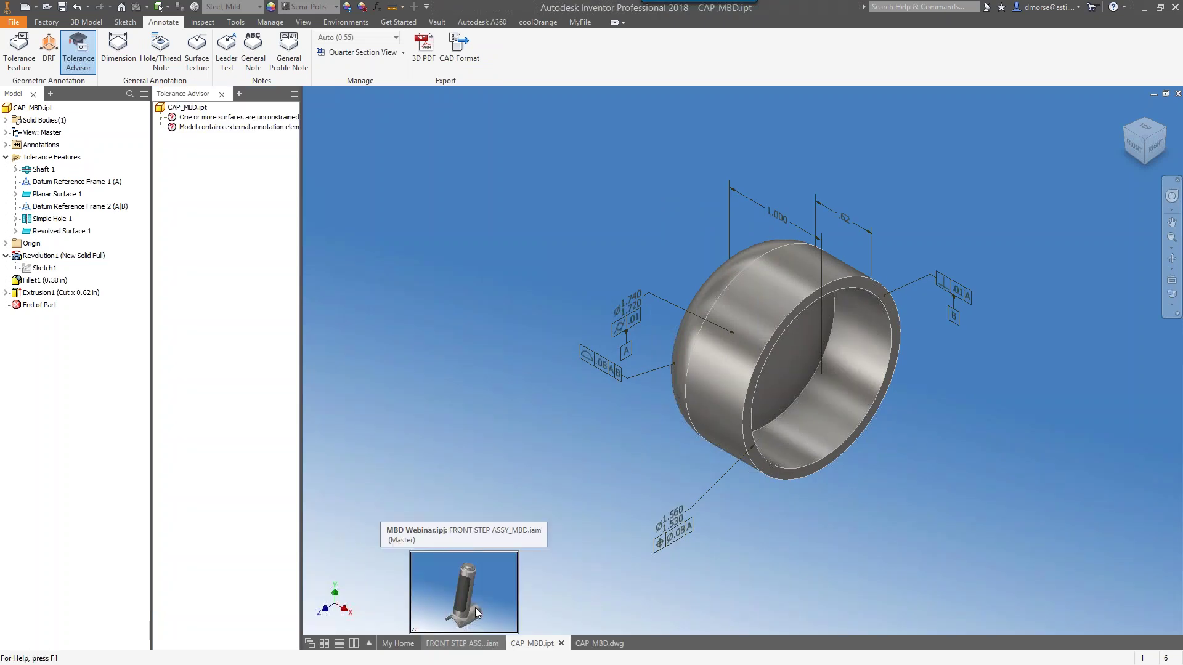
{"action": "left_click", "coordinate": [468, 644]}
{"action": "mouse_move", "coordinate": [468, 646]}
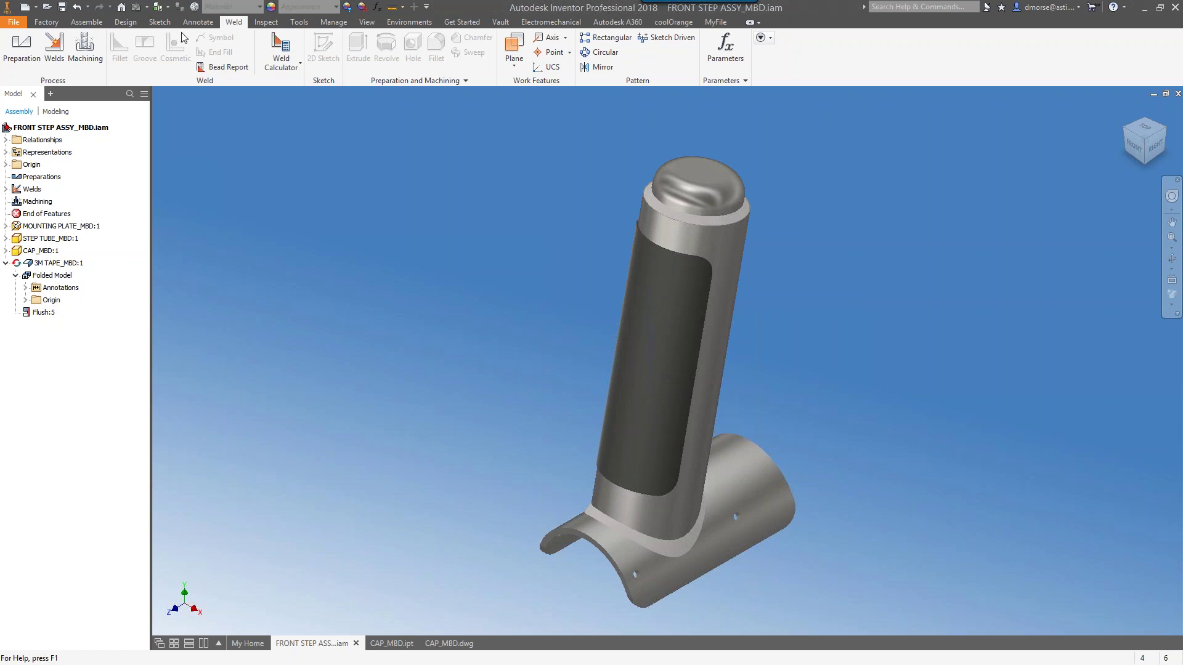
Start a 3D dimension between the cap's flat top face and the step tube's upper end face
{"action": "left_click", "coordinate": [198, 22]}
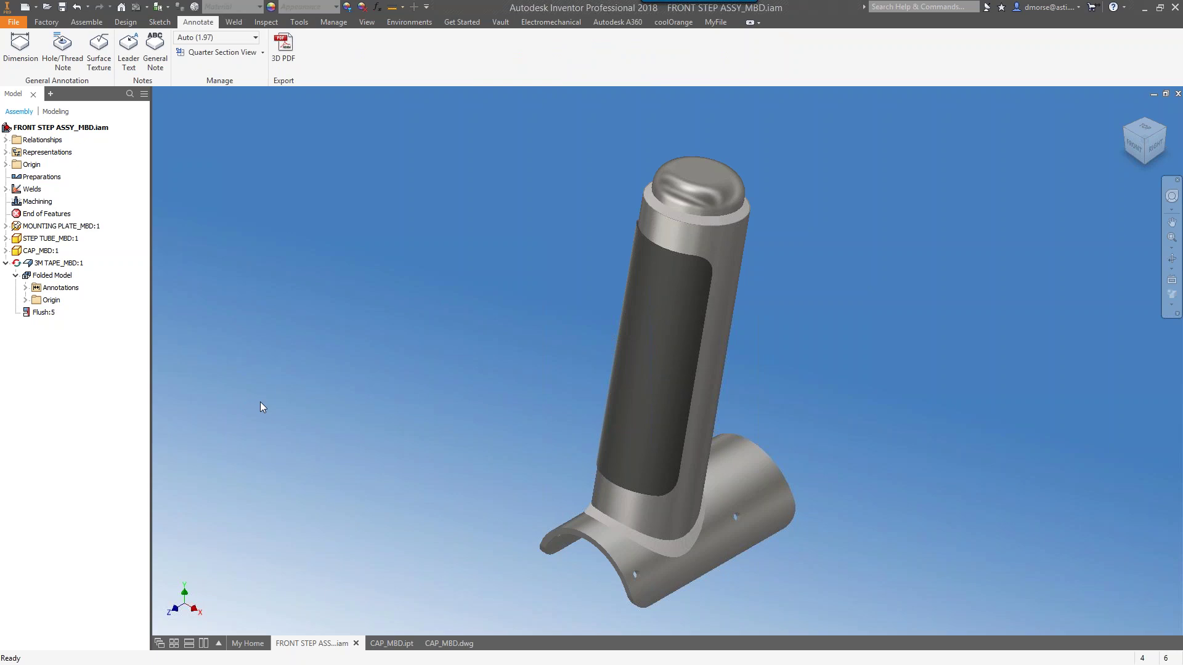
{"action": "left_click", "coordinate": [21, 48]}
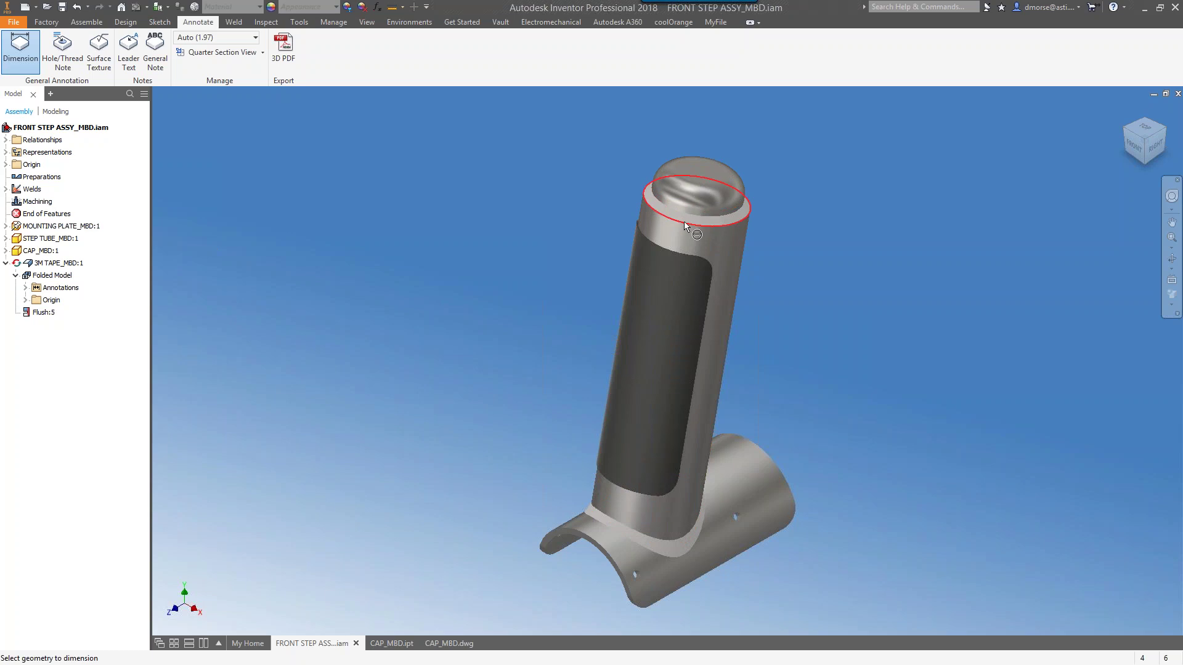
{"action": "left_click", "coordinate": [695, 174]}
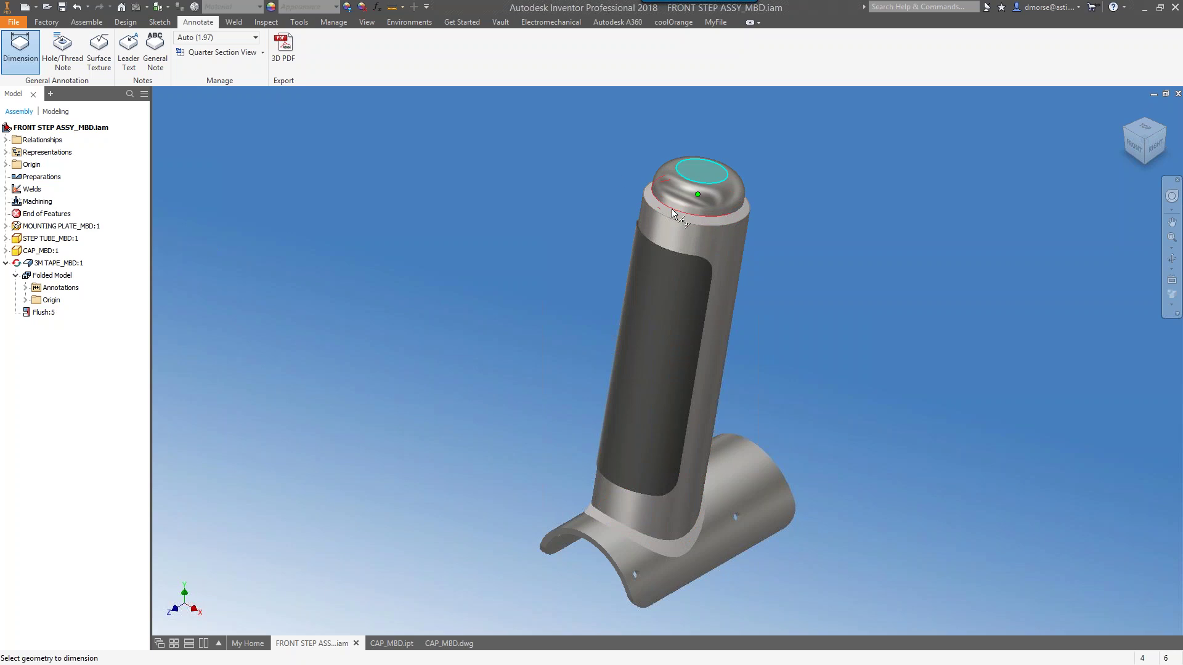
{"action": "scroll", "coordinate": [670, 209], "scroll_direction": "up", "scroll_amount": 3}
{"action": "scroll", "coordinate": [642, 245], "scroll_direction": "up", "scroll_amount": 5}
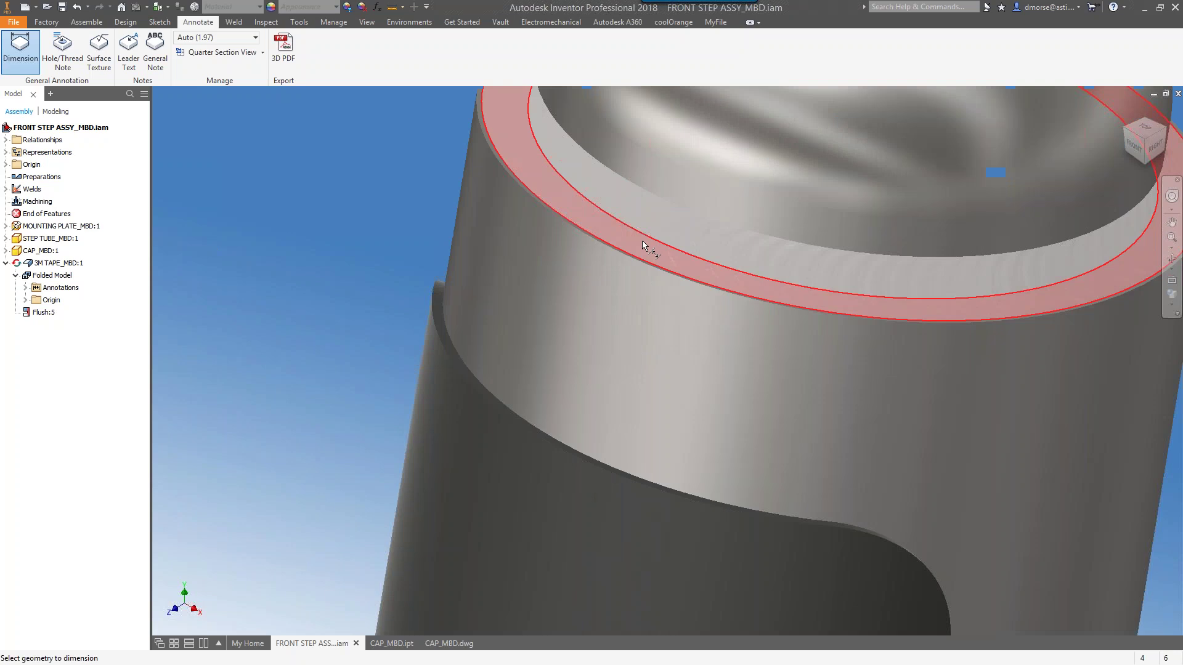
{"action": "left_click", "coordinate": [642, 242]}
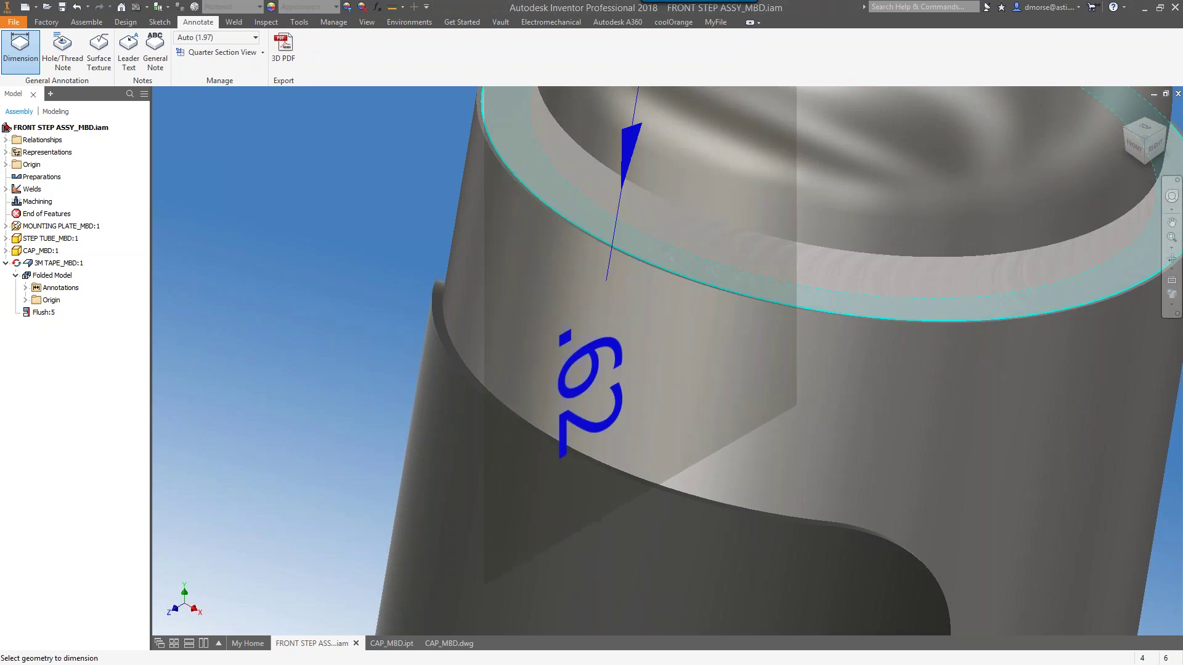
{"action": "scroll", "coordinate": [523, 280], "scroll_direction": "down", "scroll_amount": 5}
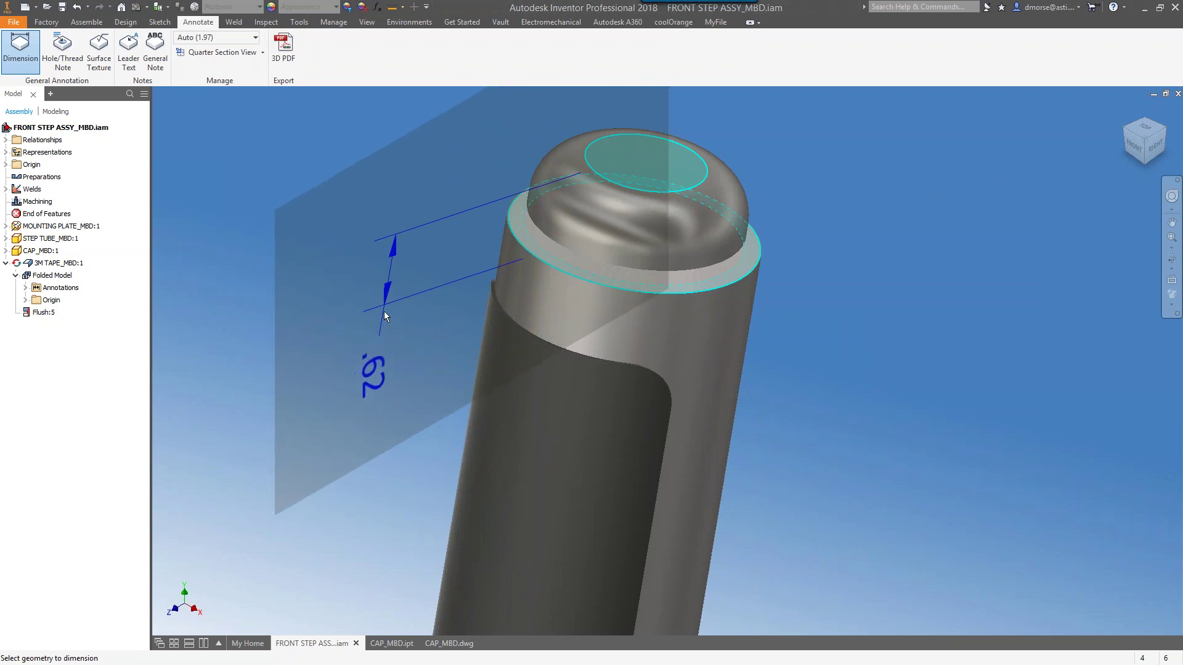
Choose the annotation plane for the cap height dimension, place it beside the cap with aligned text, and keep the Default tolerance type
{"action": "key", "text": "space"}
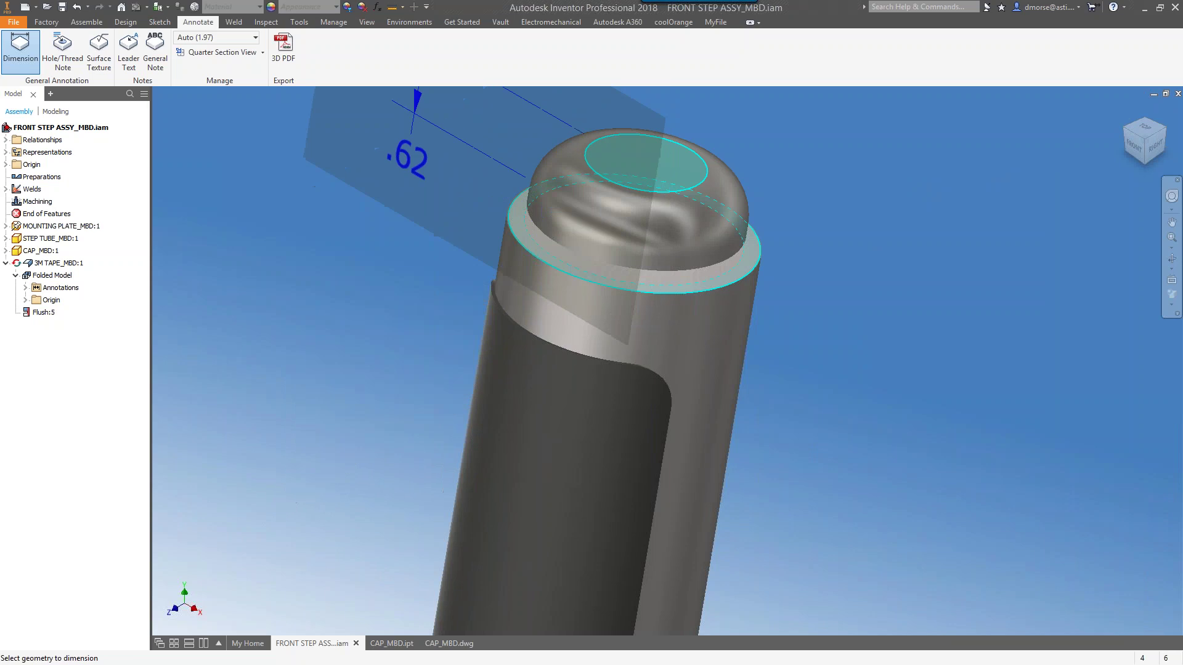
{"action": "key", "text": "space"}
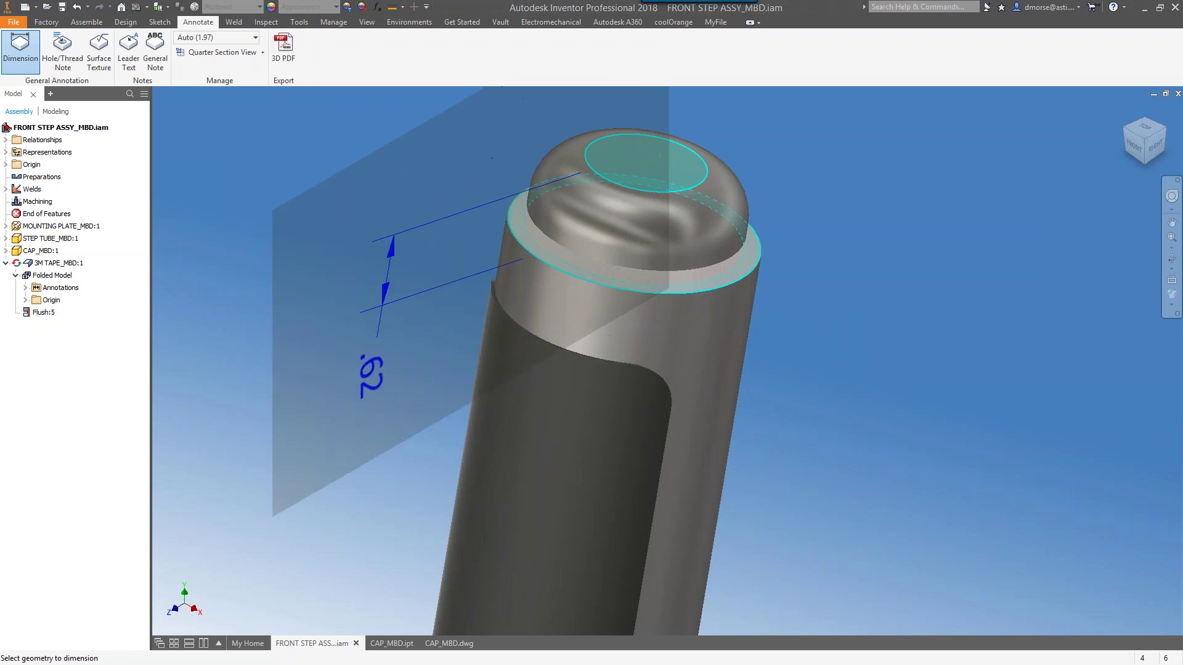
{"action": "key", "text": "space"}
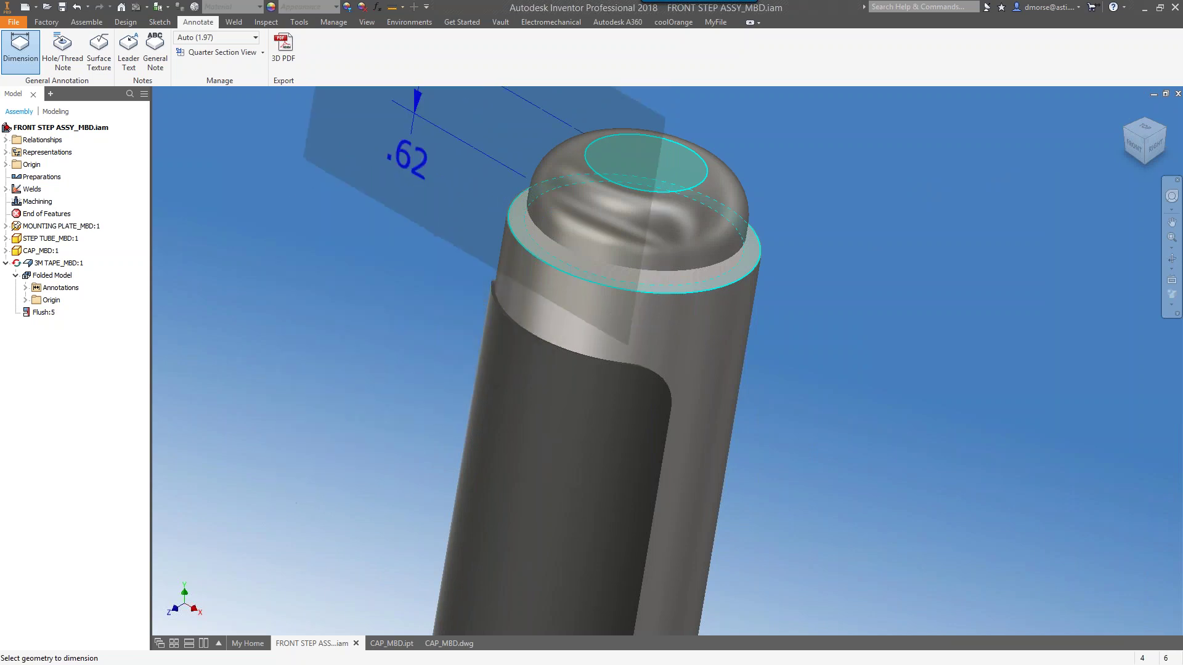
{"action": "key", "text": "space"}
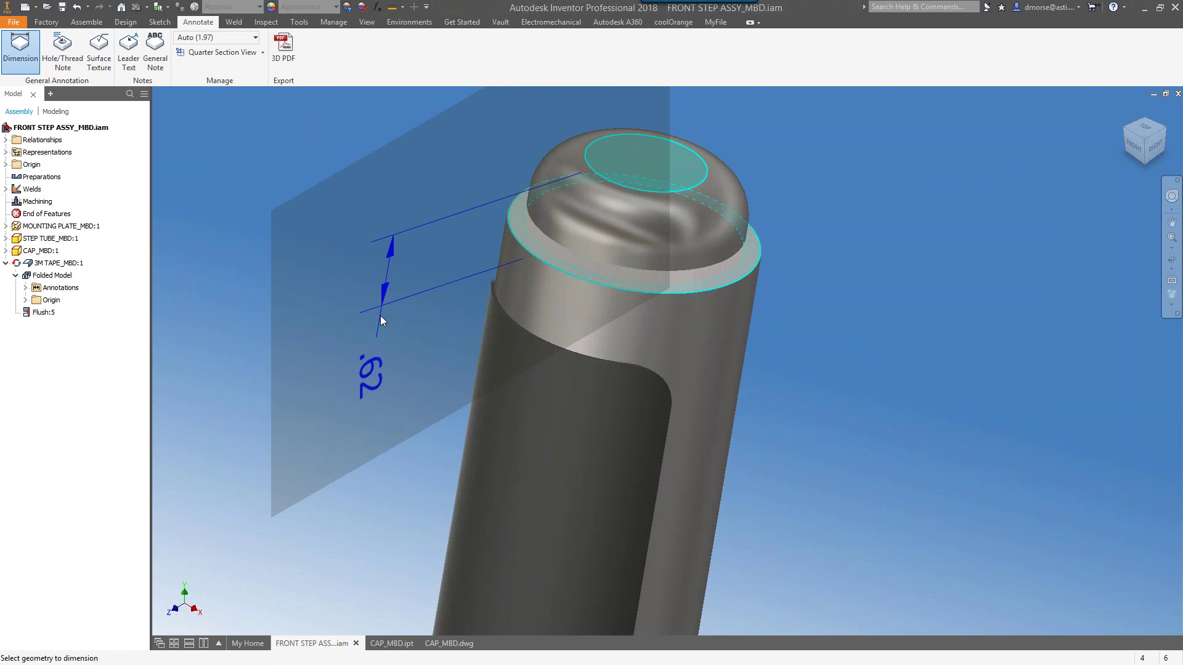
{"action": "key", "text": "space"}
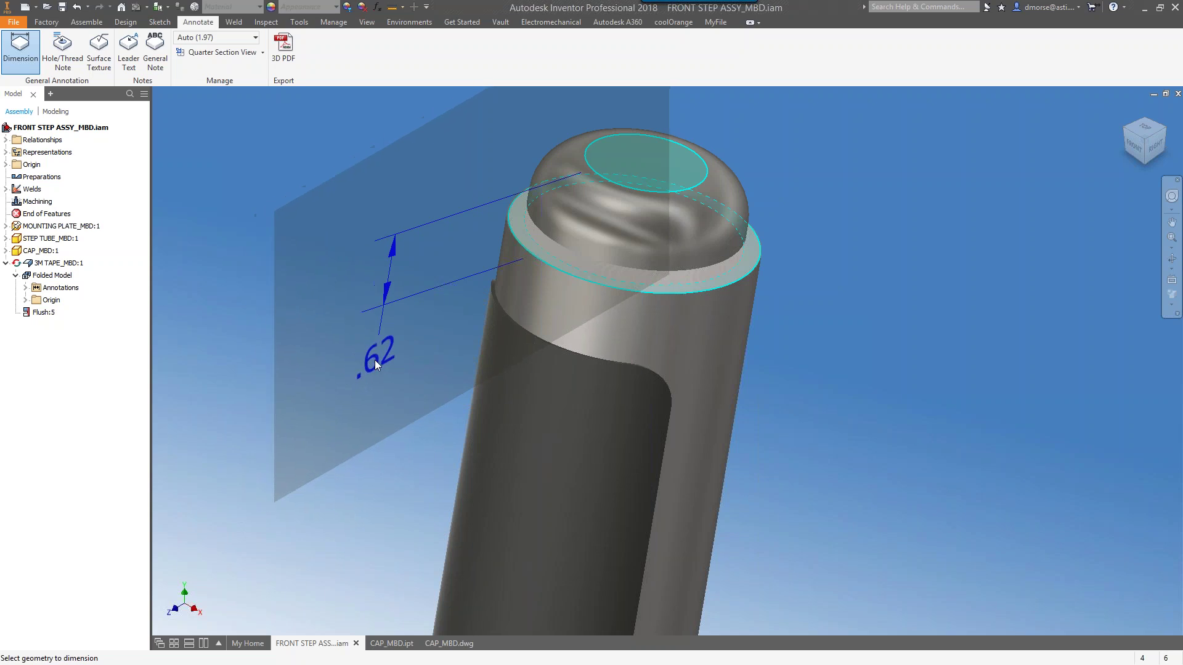
{"action": "left_click", "coordinate": [375, 359]}
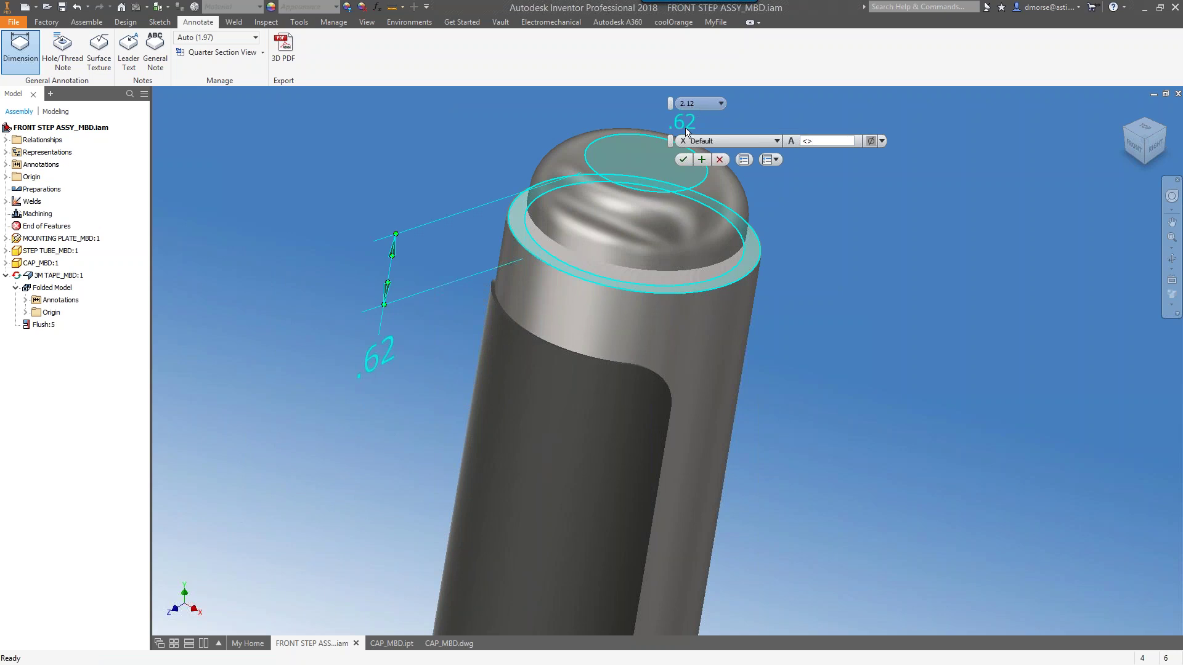
{"action": "mouse_move", "coordinate": [700, 138]}
{"action": "left_click", "coordinate": [710, 142]}
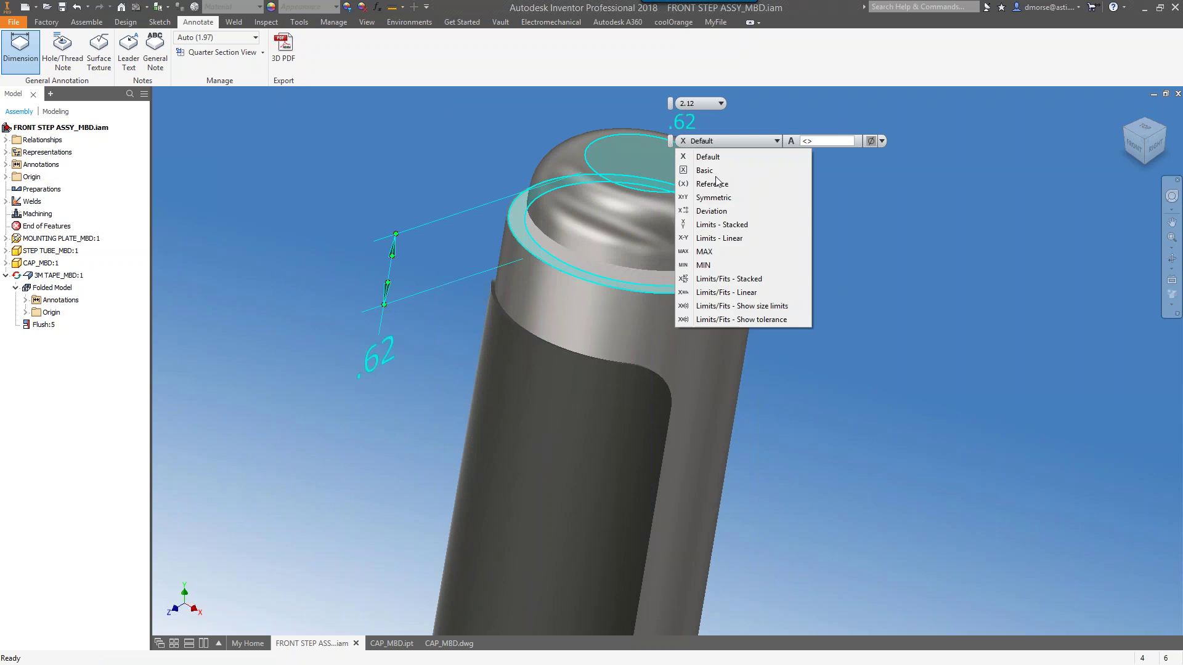
{"action": "left_click", "coordinate": [726, 139]}
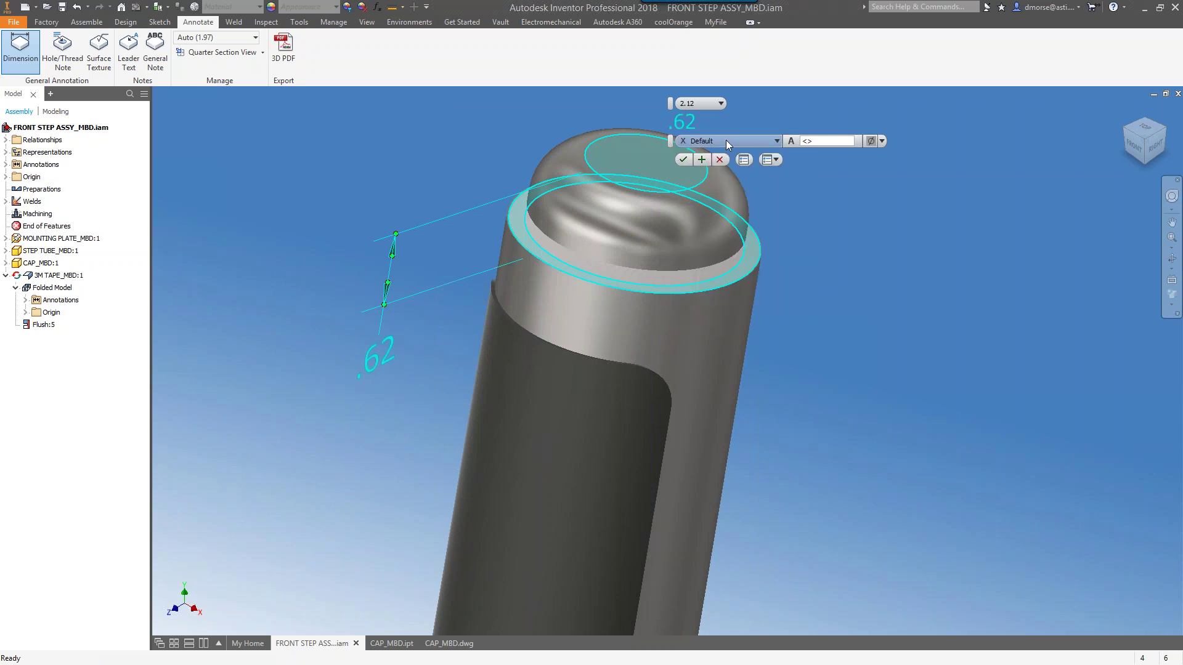
{"action": "left_click", "coordinate": [684, 161]}
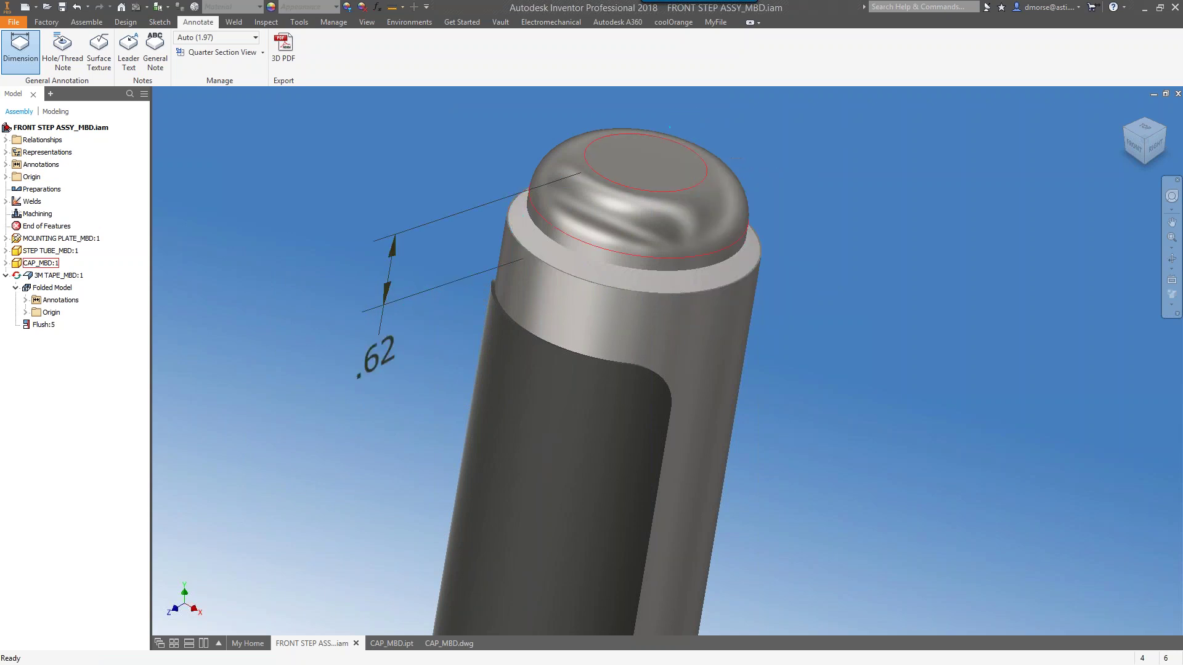
{"action": "key", "text": "Escape"}
Add a 3D angular dimension between the step tube and the mounting plate, placed in the open space behind the tube
{"action": "scroll", "coordinate": [645, 376], "scroll_direction": "down", "scroll_amount": 2}
{"action": "key", "text": "F2"}
{"action": "left_click_drag", "start_coordinate": [592, 316], "coordinate": [470, 178]}
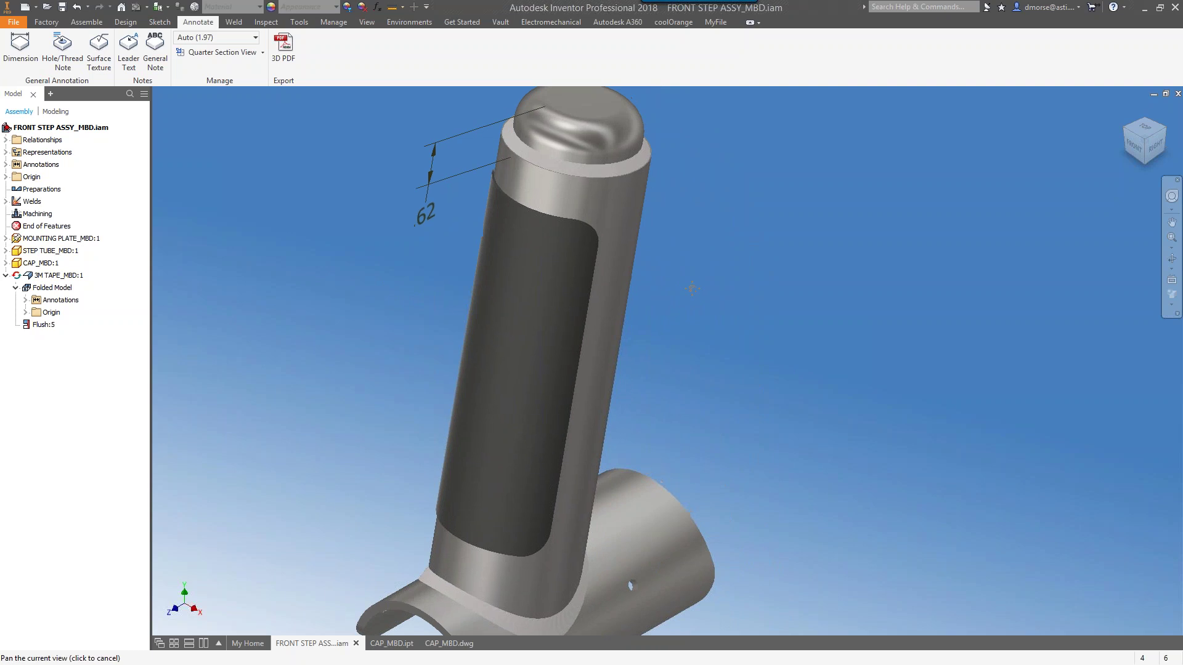
{"action": "left_click", "coordinate": [21, 49]}
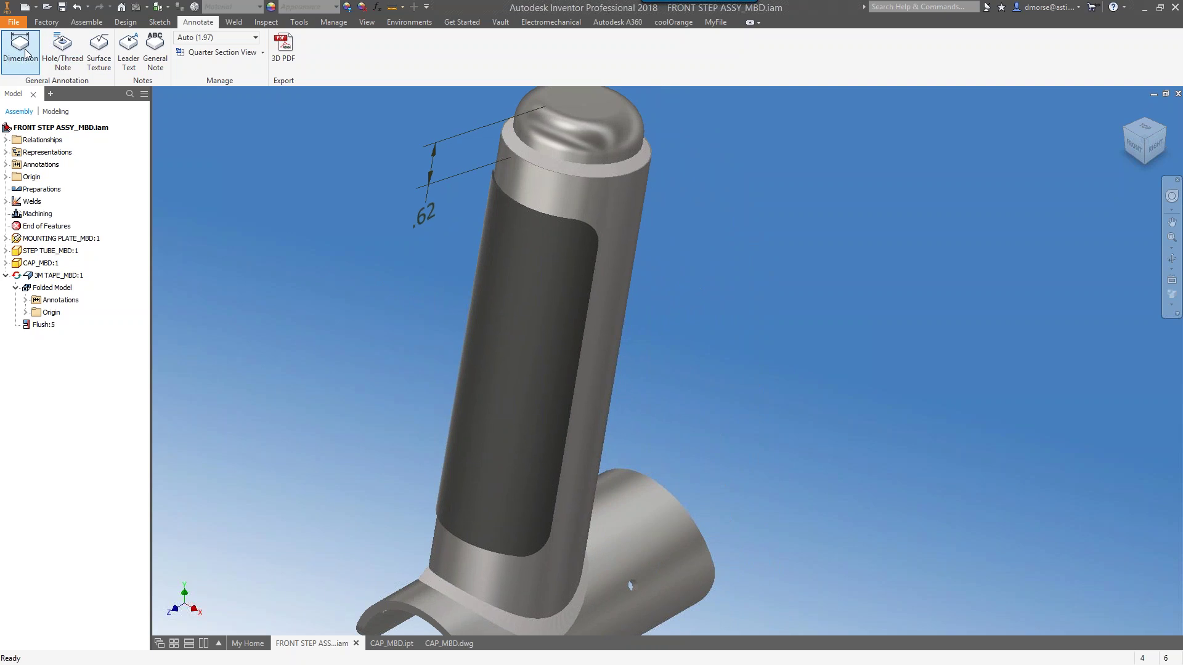
{"action": "left_click", "coordinate": [623, 237]}
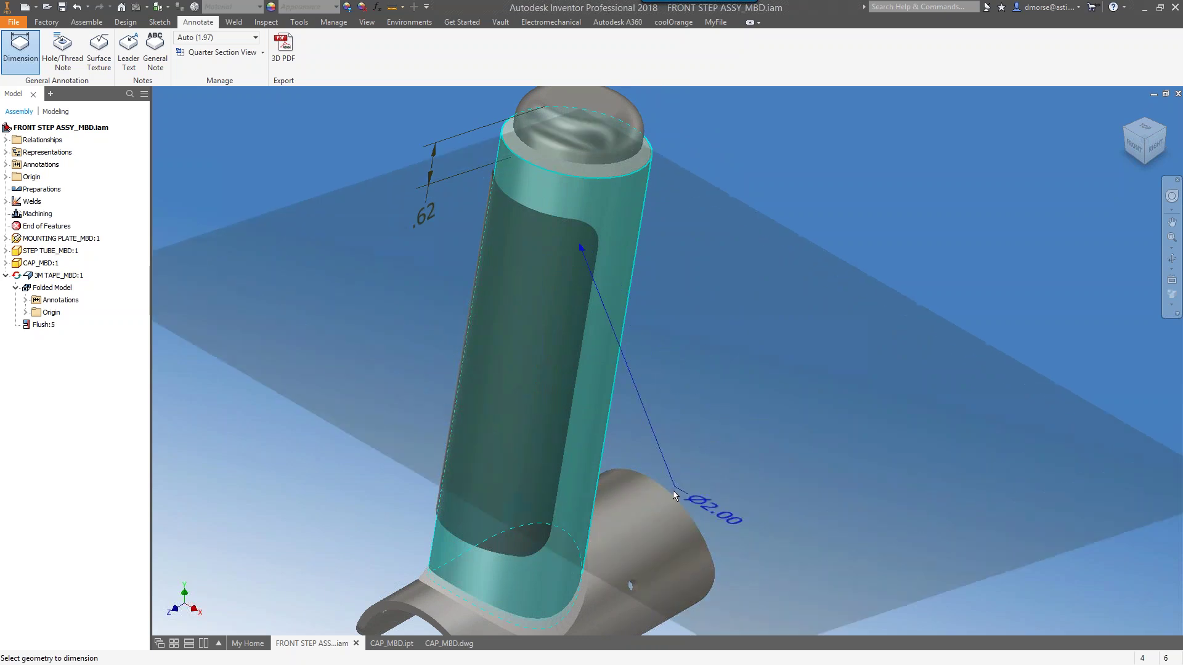
{"action": "key", "text": "F2"}
{"action": "left_click_drag", "start_coordinate": [781, 345], "coordinate": [782, 301]}
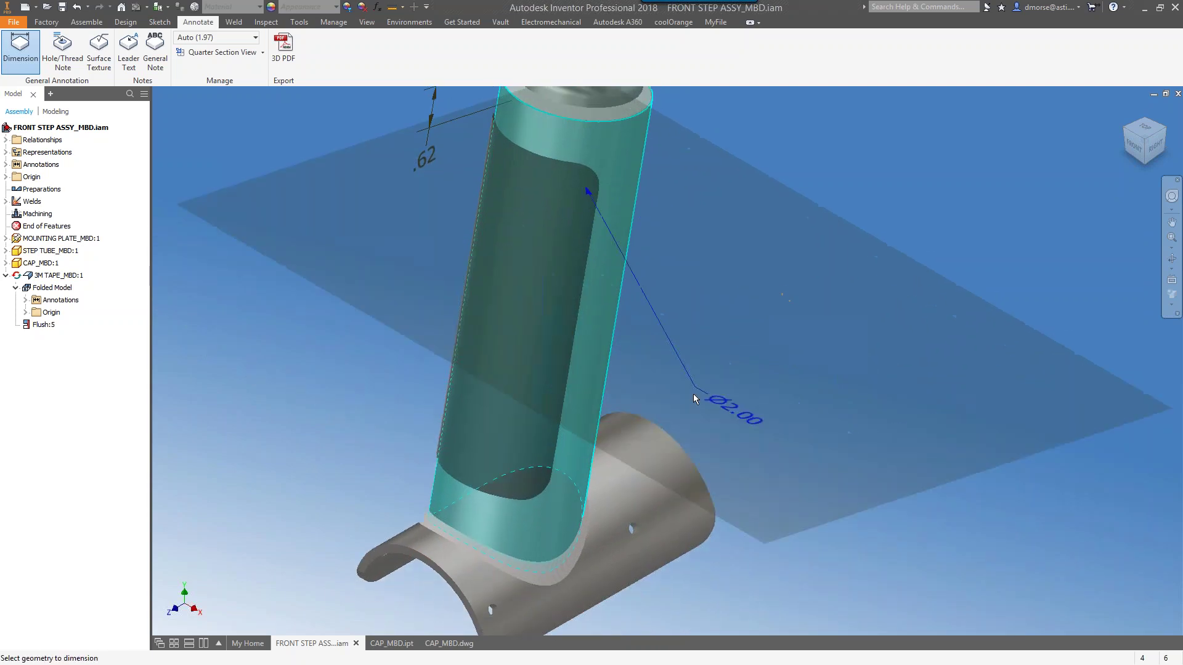
{"action": "left_click", "coordinate": [669, 458]}
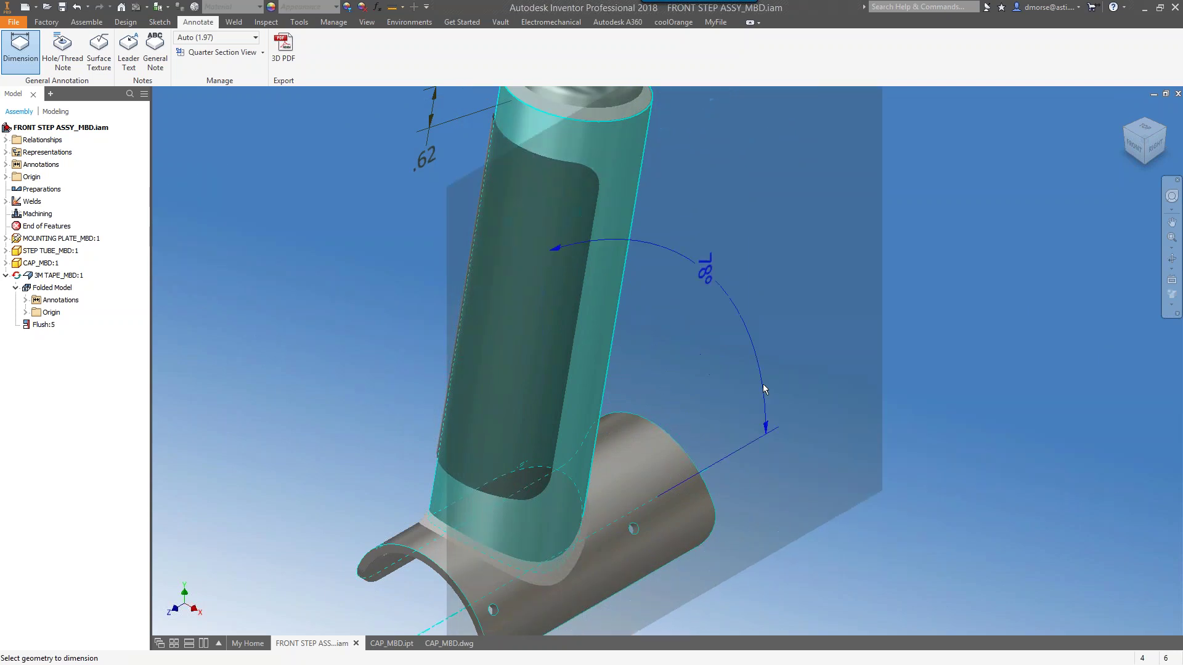
{"action": "left_click", "coordinate": [733, 292]}
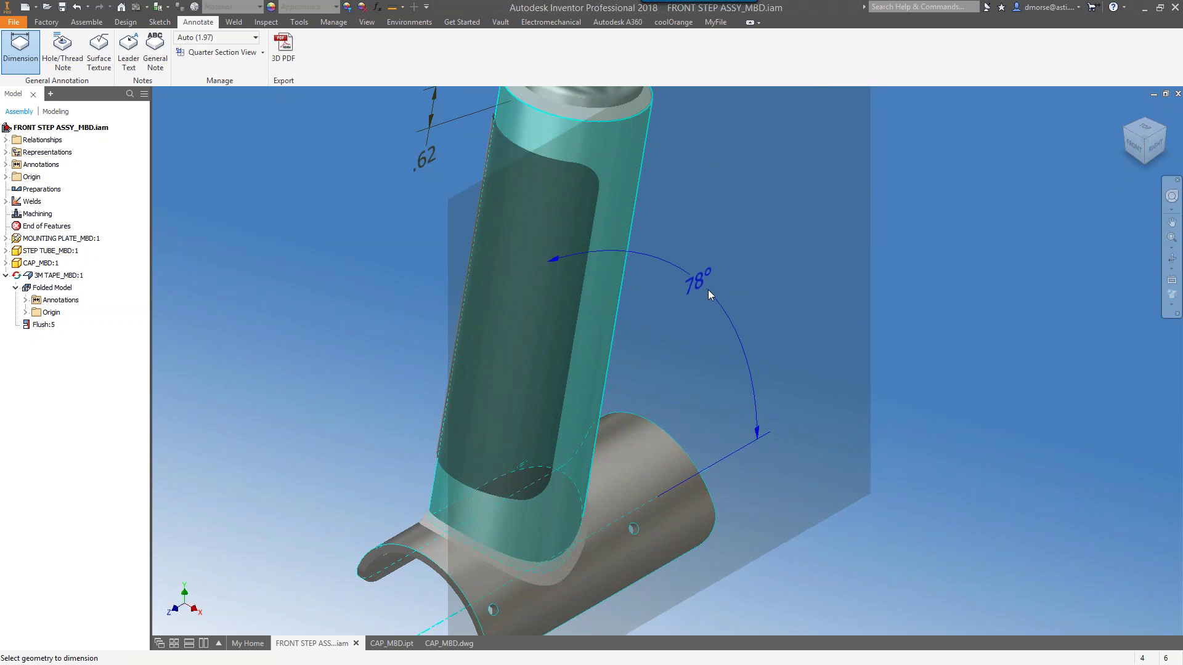
{"action": "left_click", "coordinate": [726, 280]}
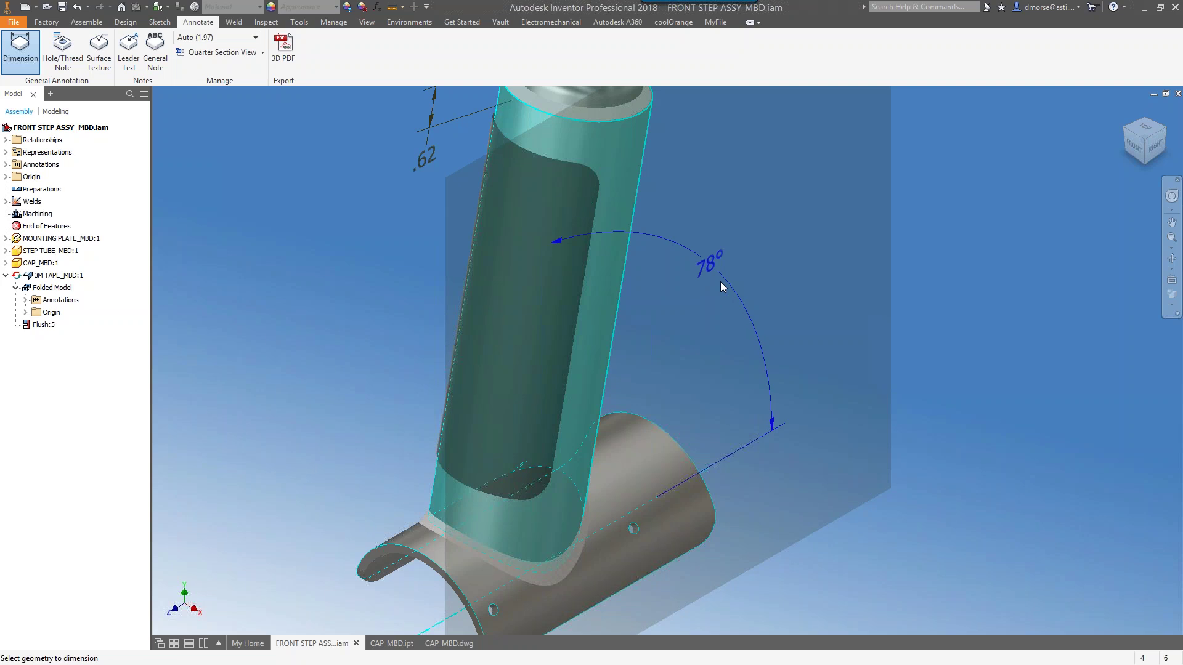
{"action": "key", "text": "Escape"}
Start a 3D dimension from the mounting plate's curved end face to the axis of the nearest small hole
{"action": "left_click", "coordinate": [1160, 151]}
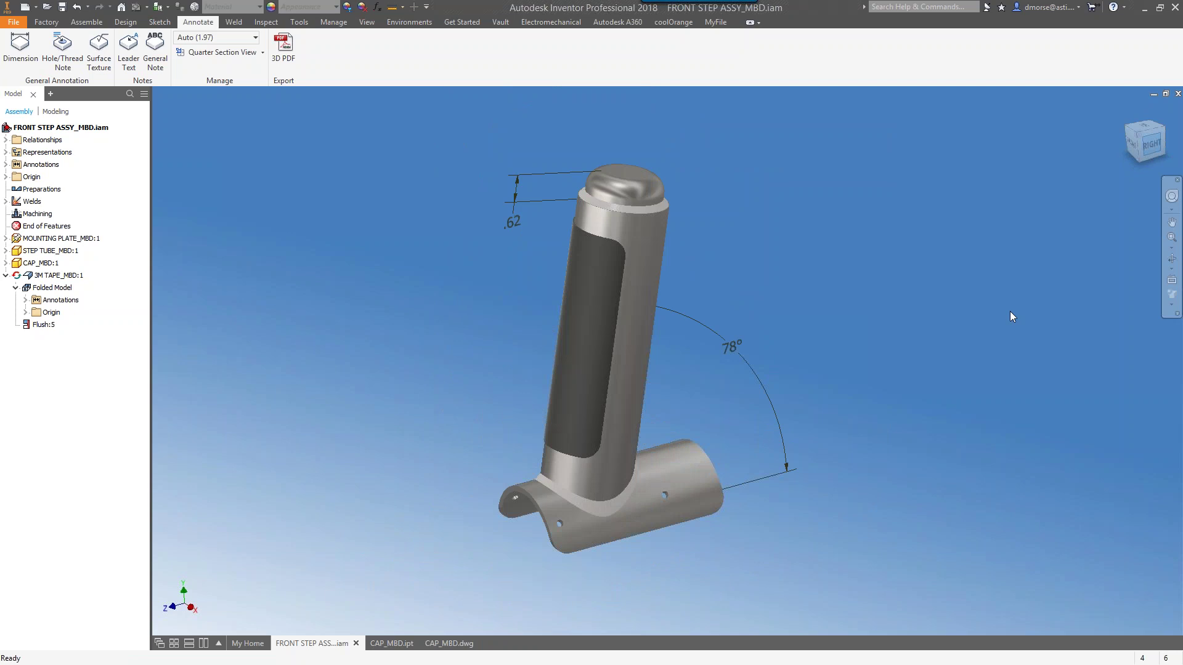
{"action": "scroll", "coordinate": [683, 412], "scroll_direction": "up", "scroll_amount": 4}
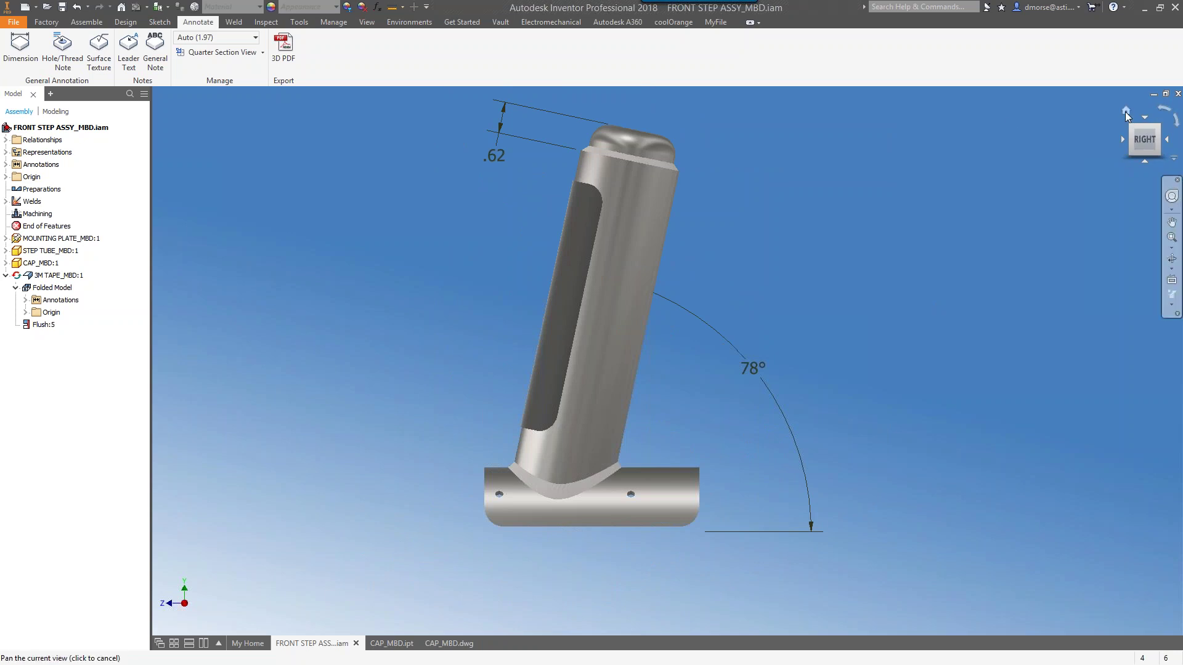
{"action": "left_click", "coordinate": [1124, 113]}
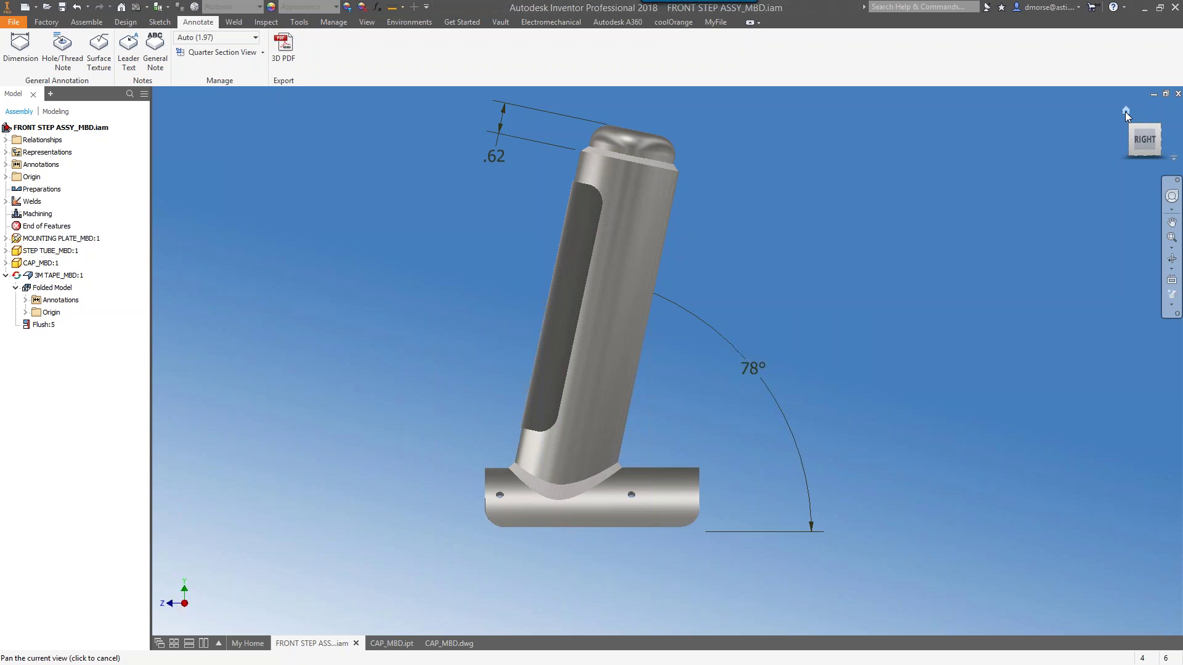
{"action": "left_click", "coordinate": [1125, 113]}
{"action": "scroll", "coordinate": [638, 337], "scroll_direction": "down", "scroll_amount": 5}
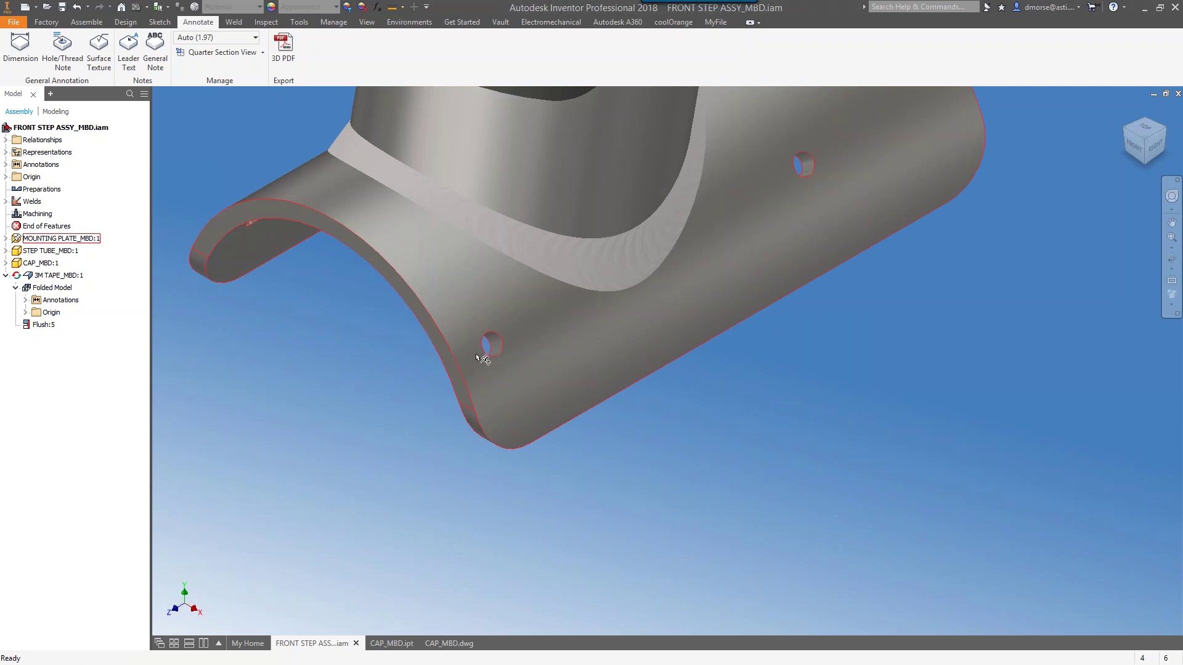
{"action": "key", "text": "F4"}
{"action": "left_click_drag", "start_coordinate": [370, 351], "coordinate": [309, 351]}
{"action": "key", "text": "F2"}
{"action": "left_click", "coordinate": [20, 46]}
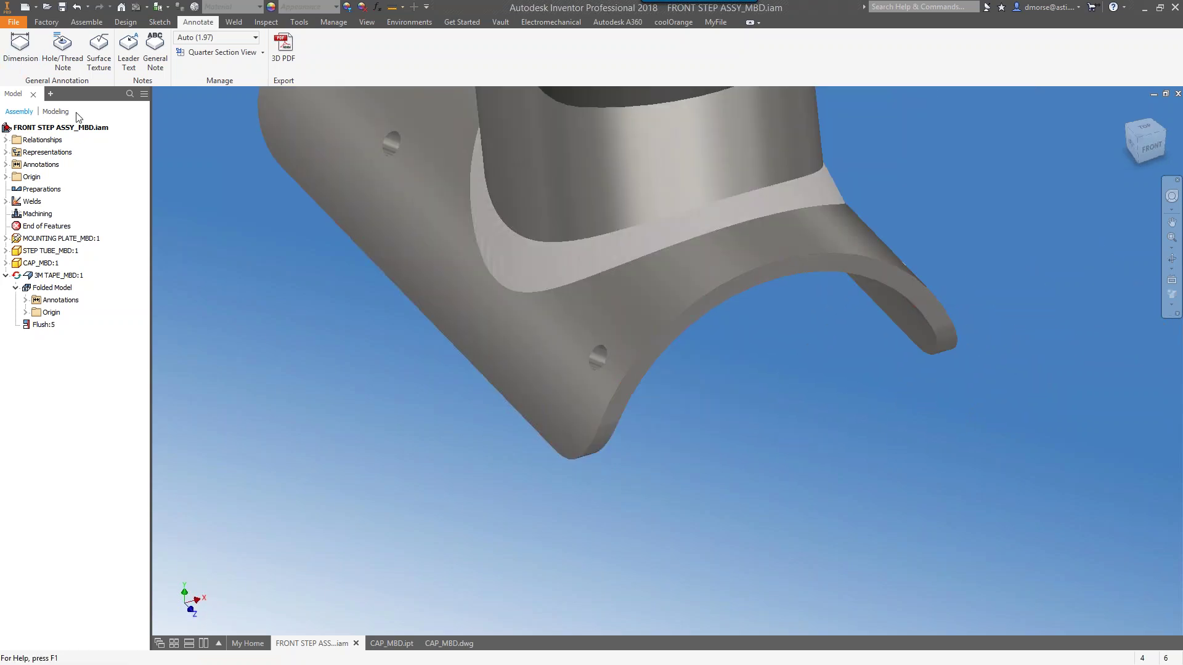
{"action": "left_click", "coordinate": [630, 382]}
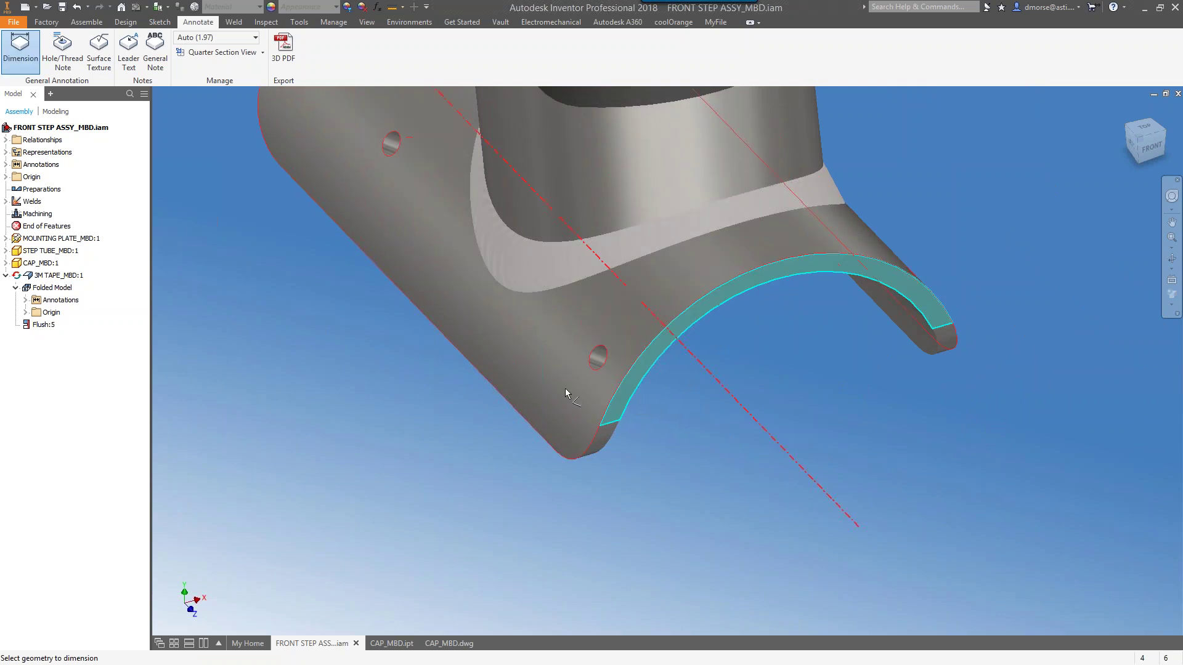
{"action": "left_click", "coordinate": [596, 361]}
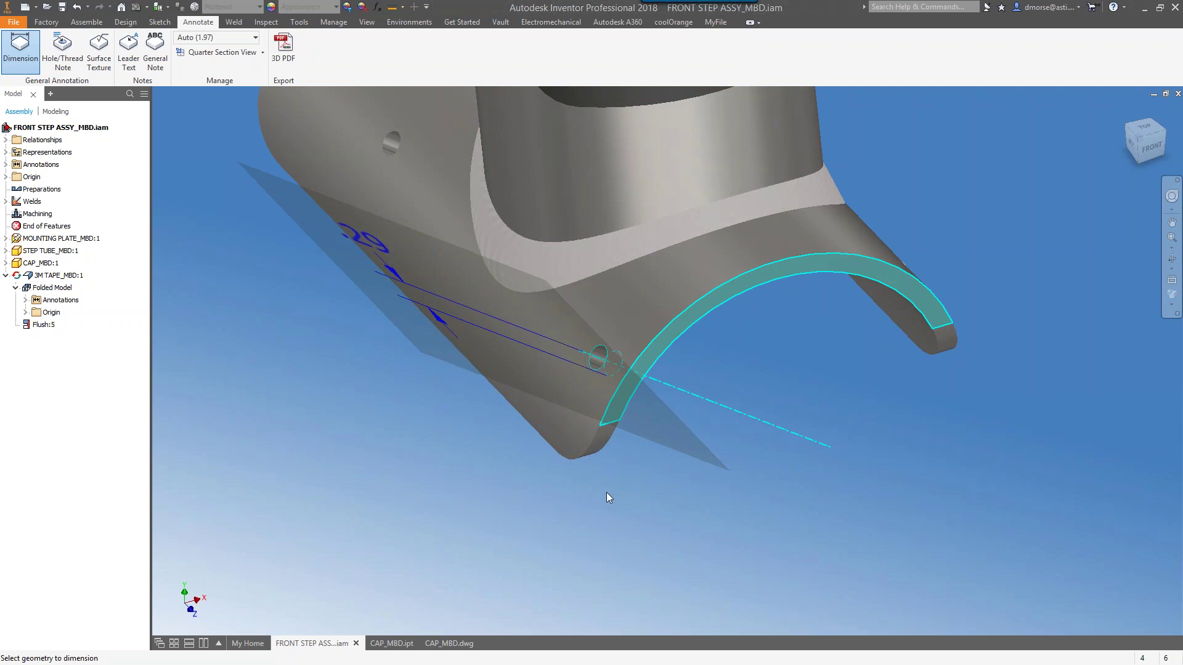
{"action": "left_click", "coordinate": [604, 426]}
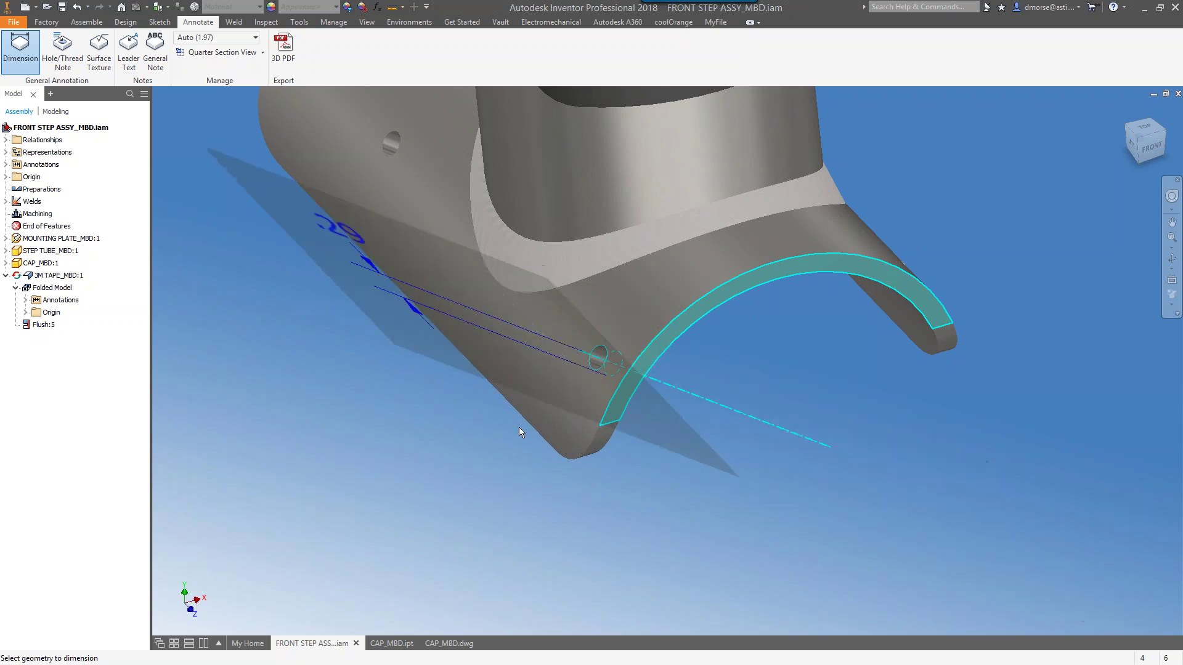
Choose an annotation plane for the end-face-to-hole dimension, cycling through the candidate planes, and place it in the open space beyond the mounting plate's curved end
{"action": "right_click", "coordinate": [492, 433]}
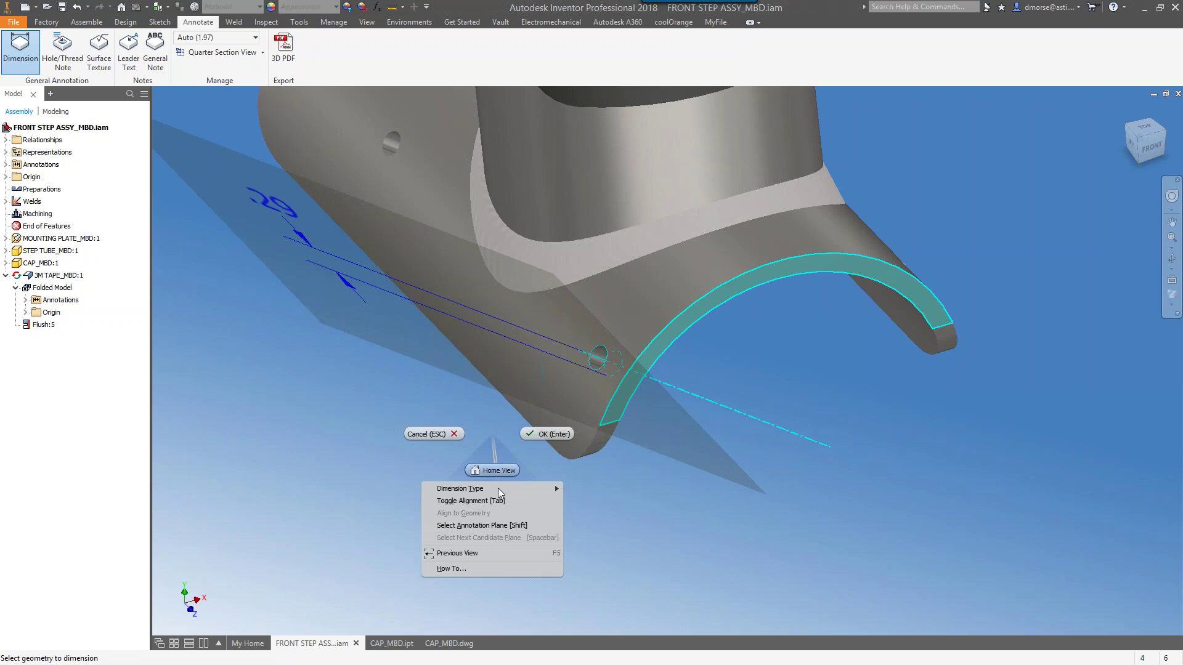
{"action": "left_click", "coordinate": [503, 525]}
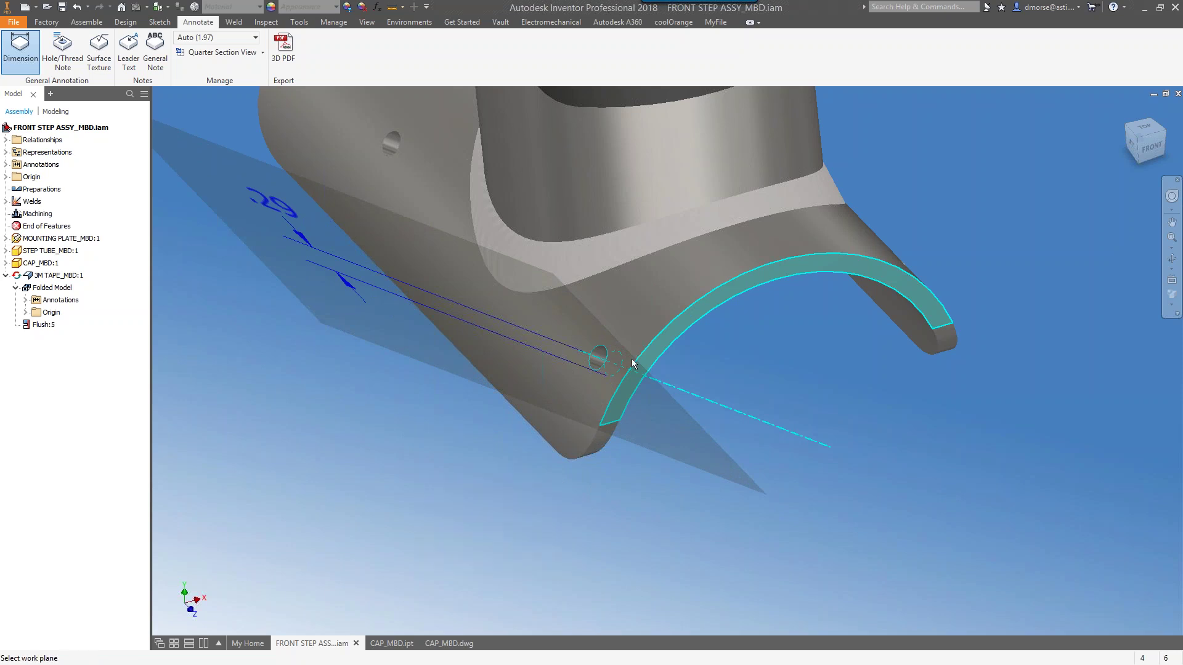
{"action": "left_click", "coordinate": [924, 343]}
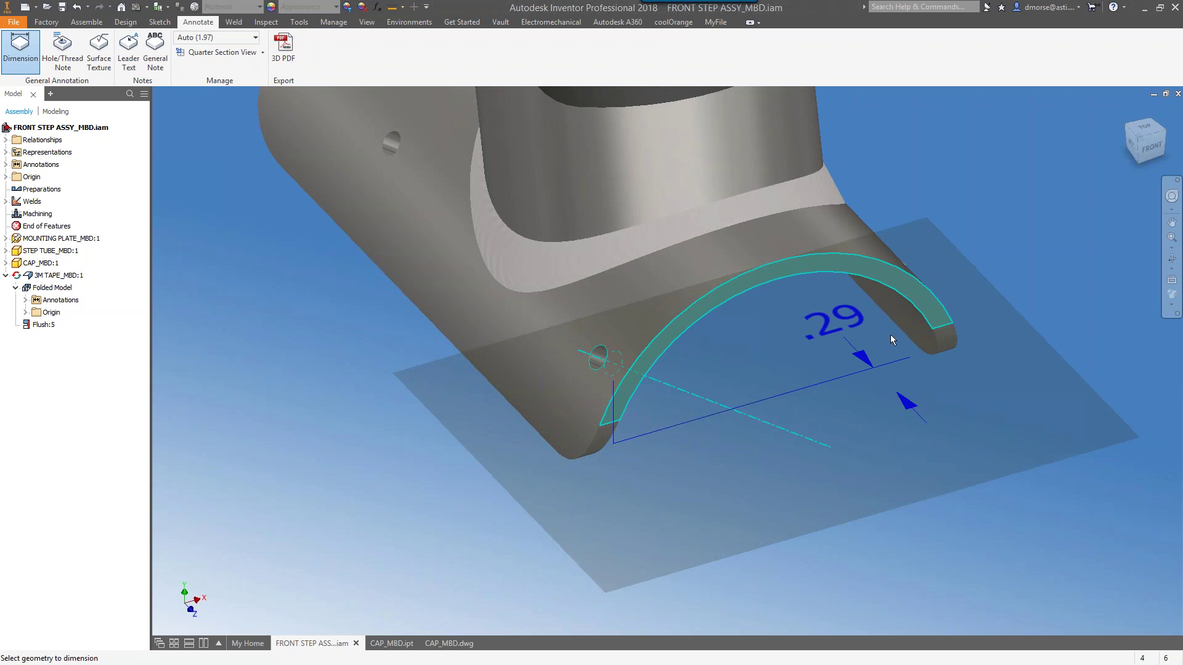
{"action": "right_click", "coordinate": [798, 391]}
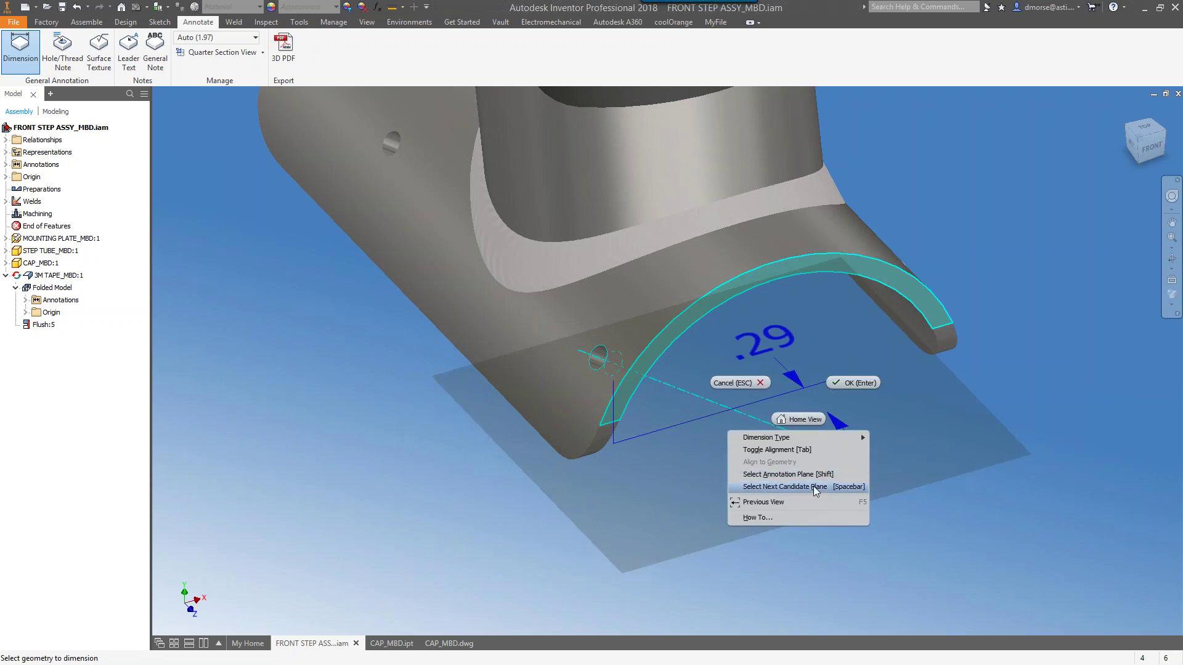
{"action": "left_click", "coordinate": [813, 486]}
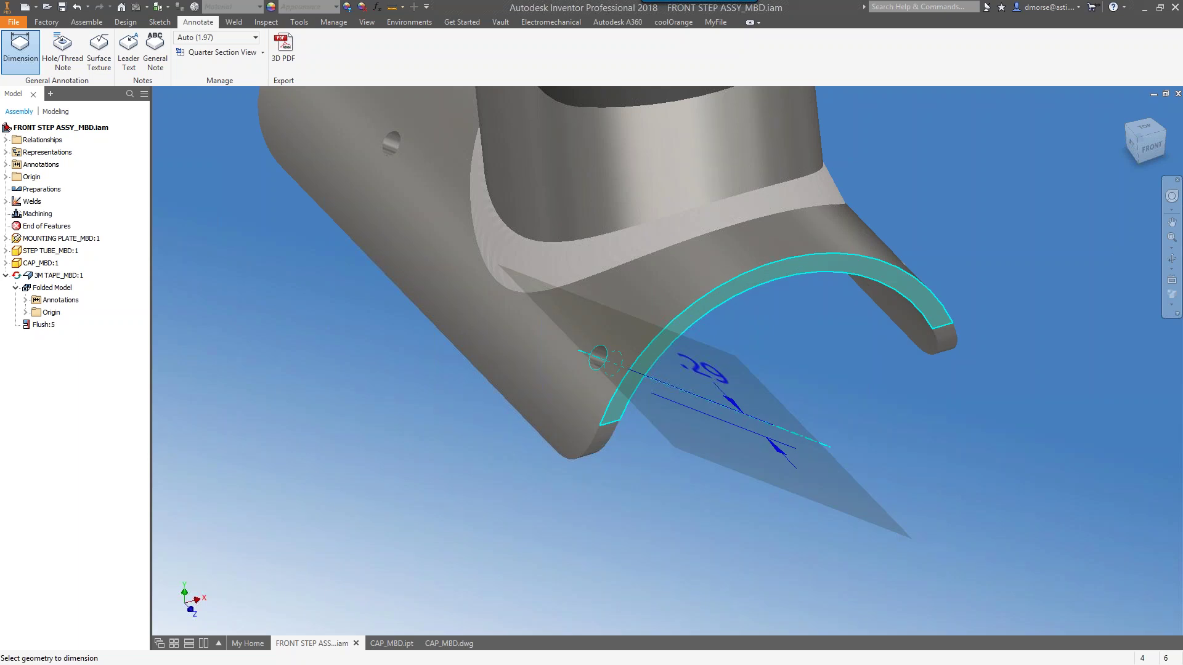
{"action": "left_click", "coordinate": [634, 446]}
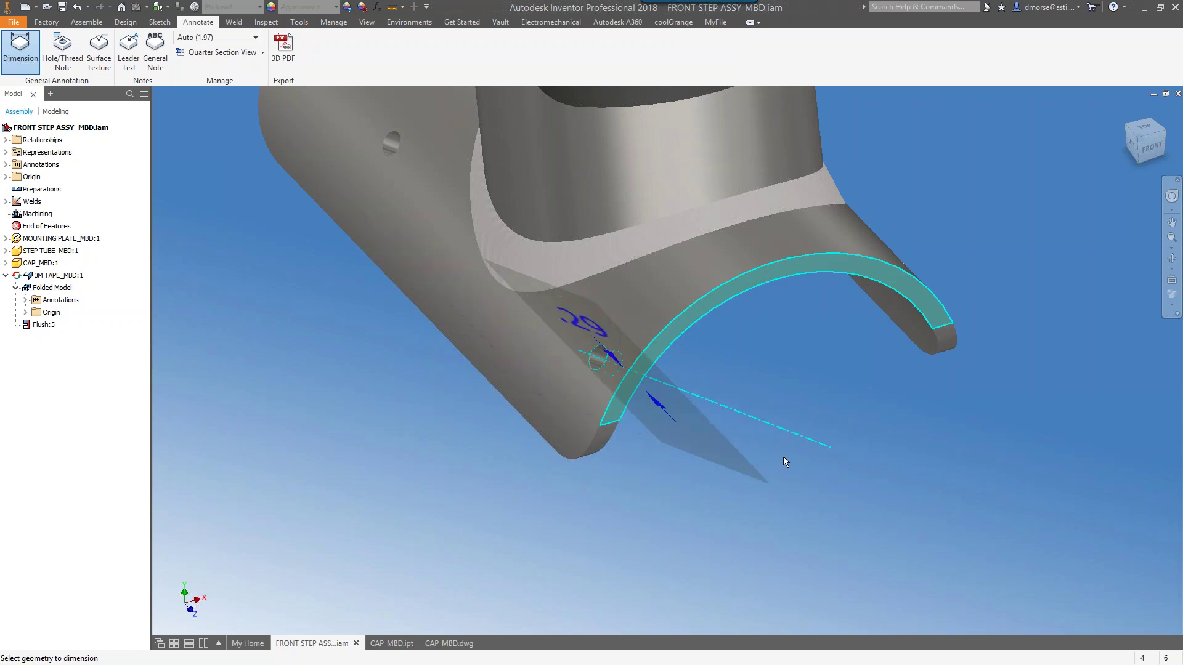
{"action": "left_click", "coordinate": [629, 427]}
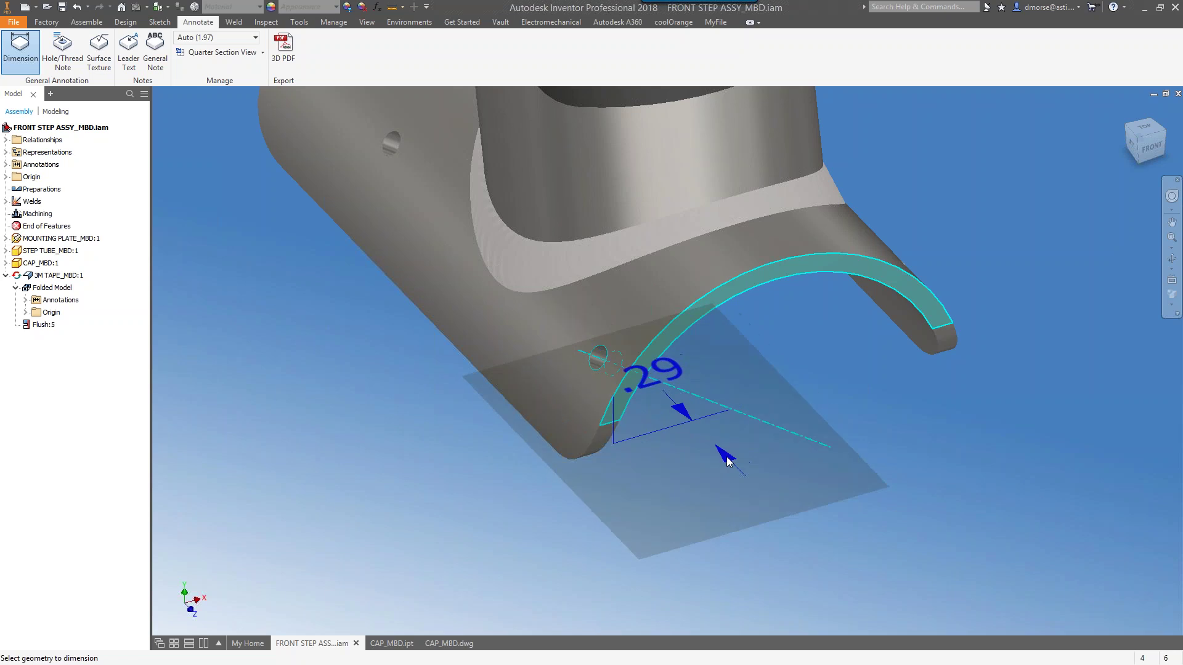
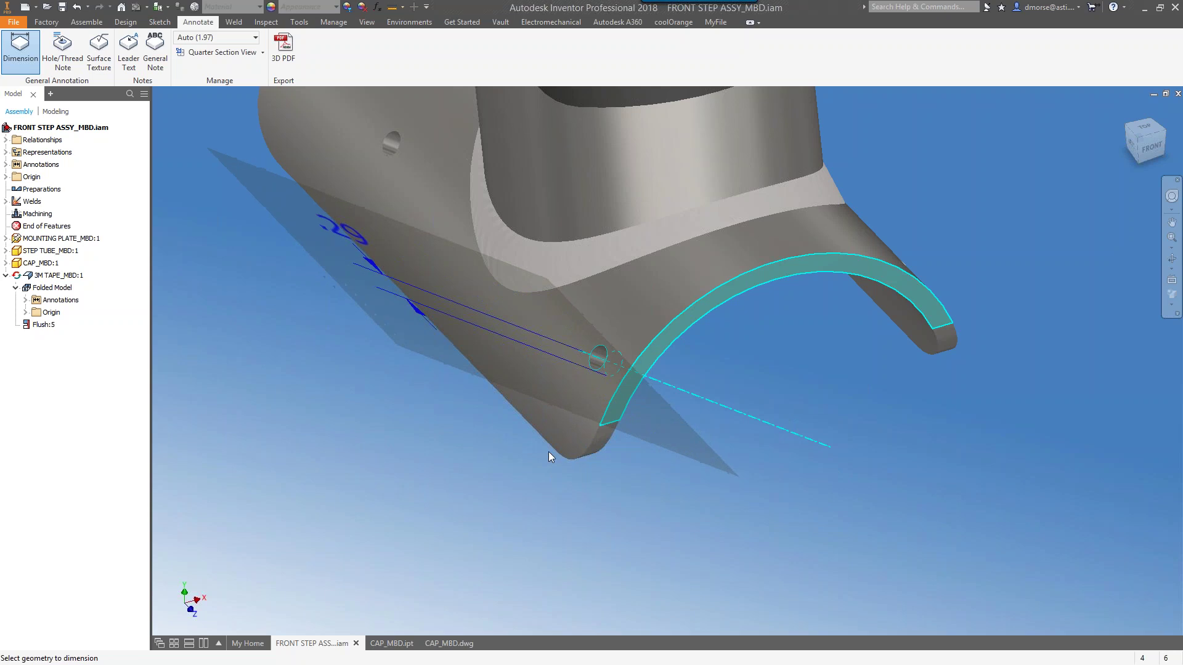
{"action": "left_click", "coordinate": [638, 465]}
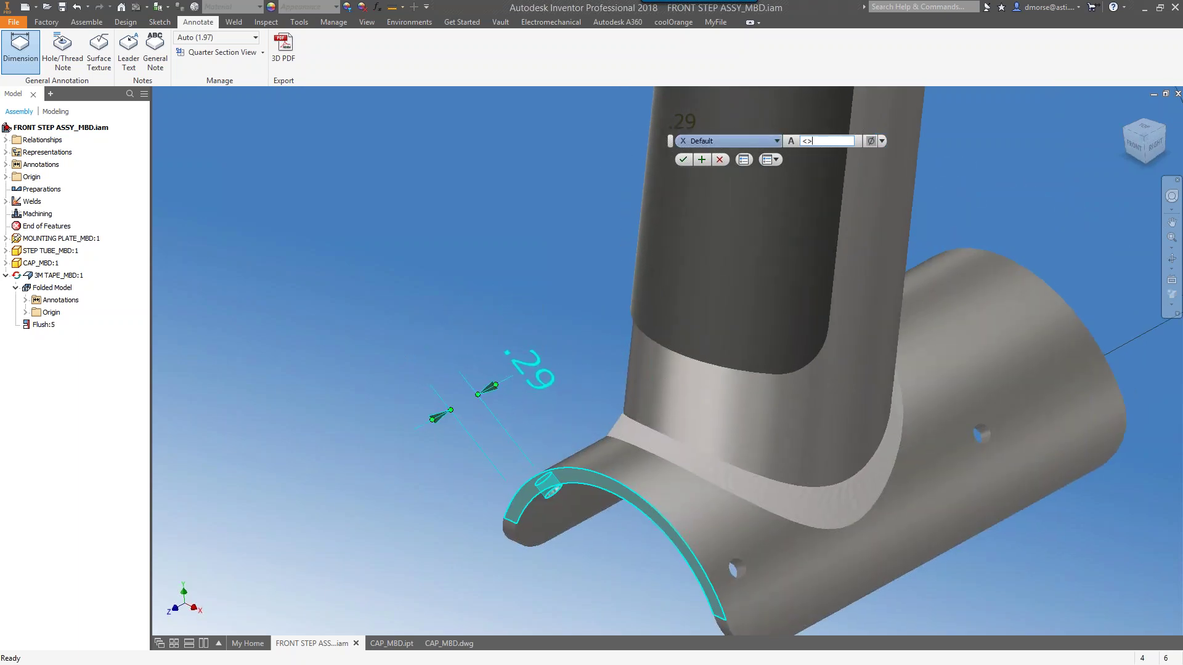
Set the hole dimension's precision to 1.1 and its tolerance type to Reference, and finish the dimension
{"action": "left_click", "coordinate": [482, 252]}
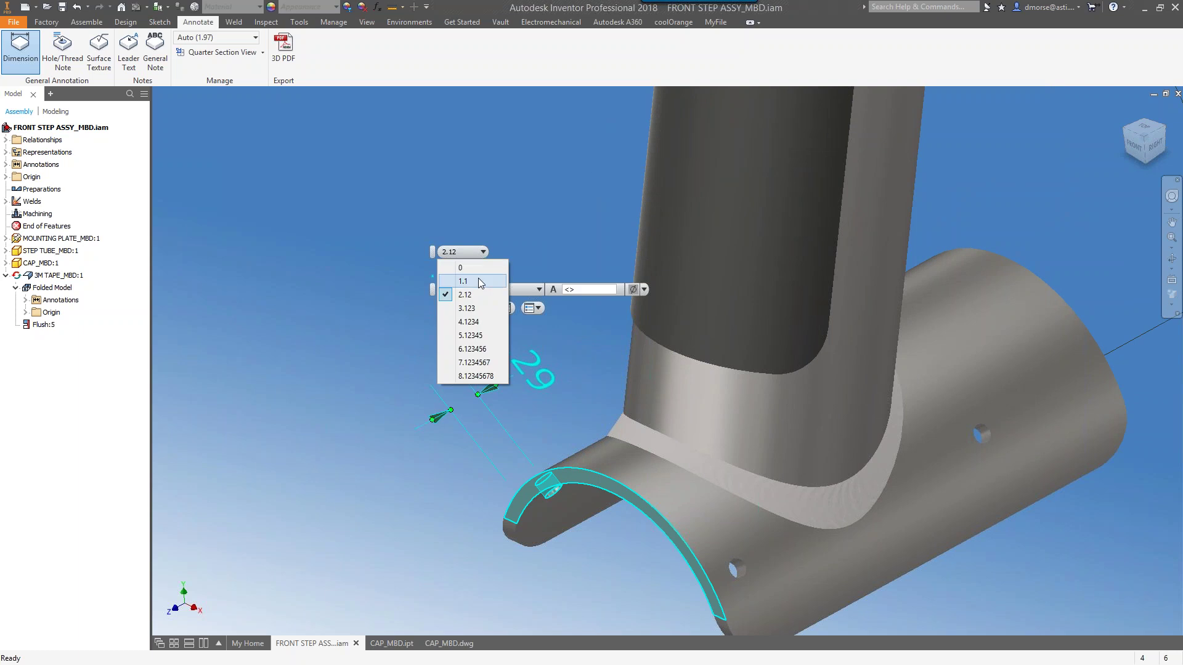
{"action": "left_click", "coordinate": [479, 283]}
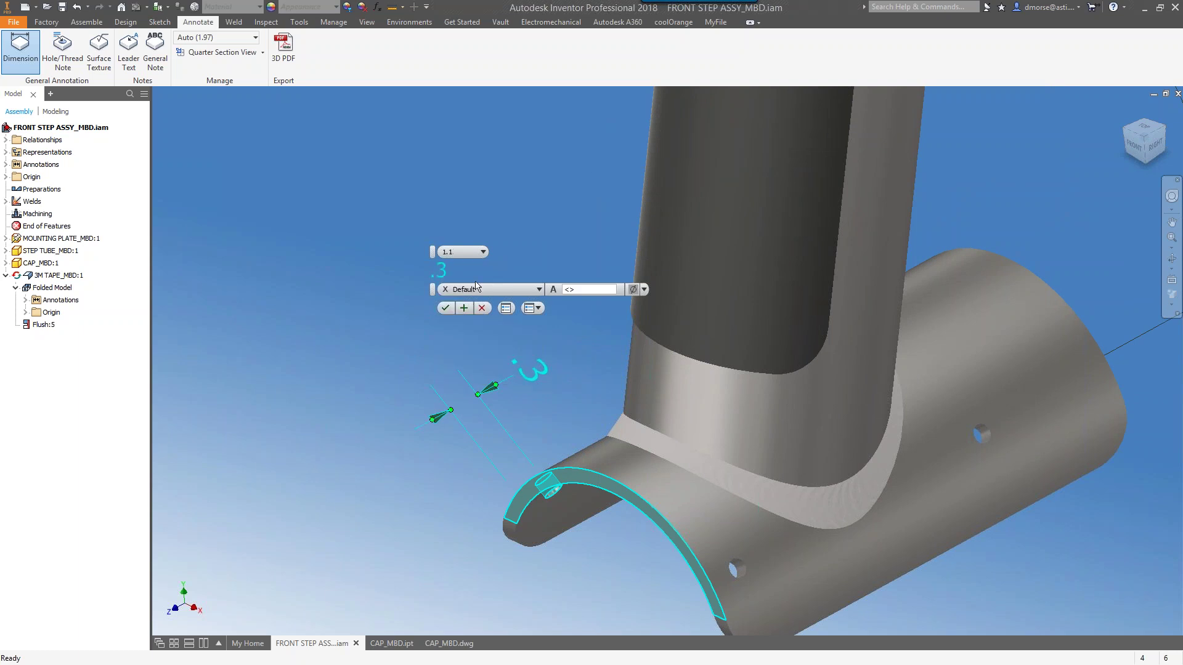
{"action": "left_click", "coordinate": [526, 288]}
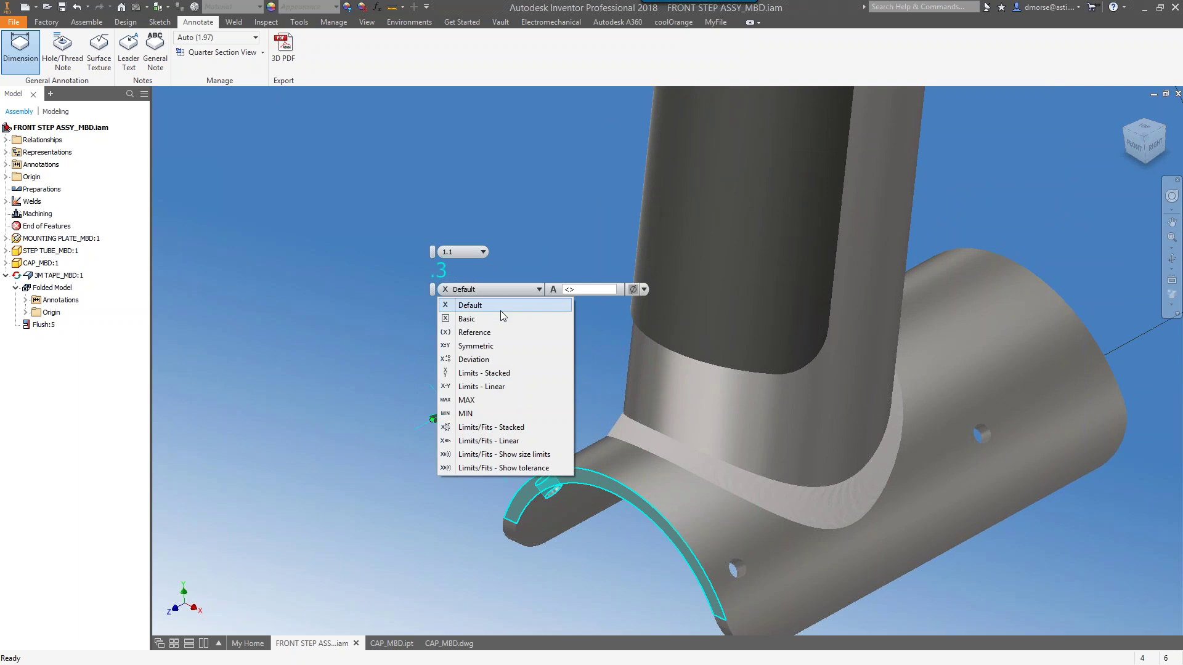
{"action": "left_click", "coordinate": [492, 335]}
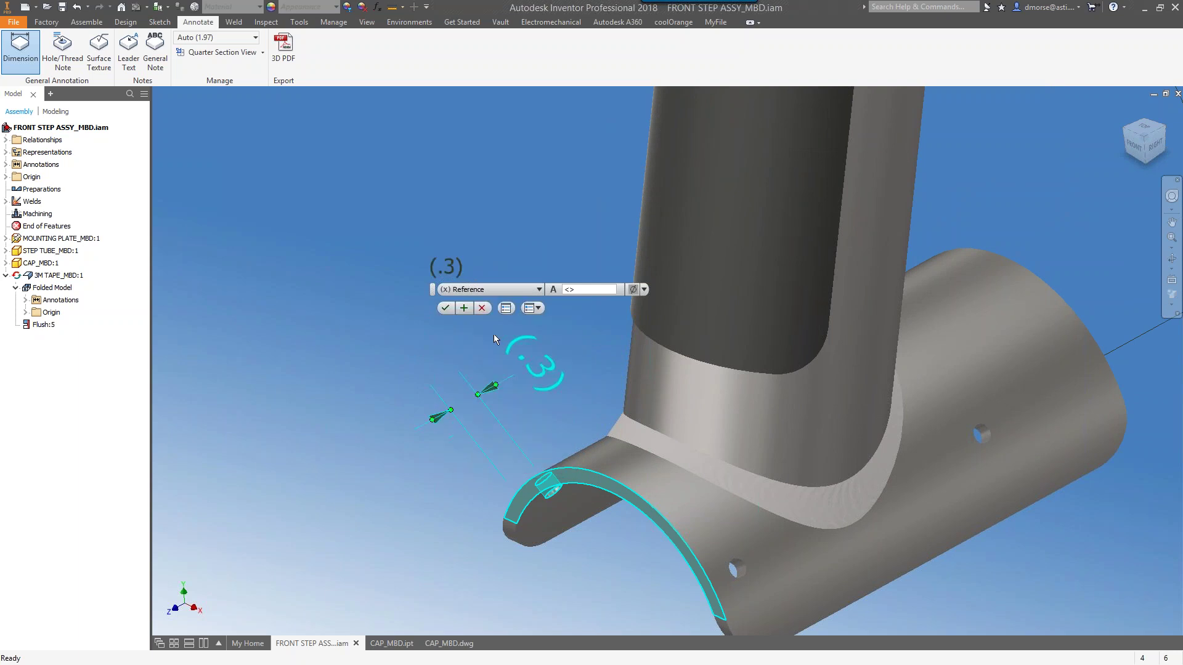
{"action": "left_click", "coordinate": [443, 309]}
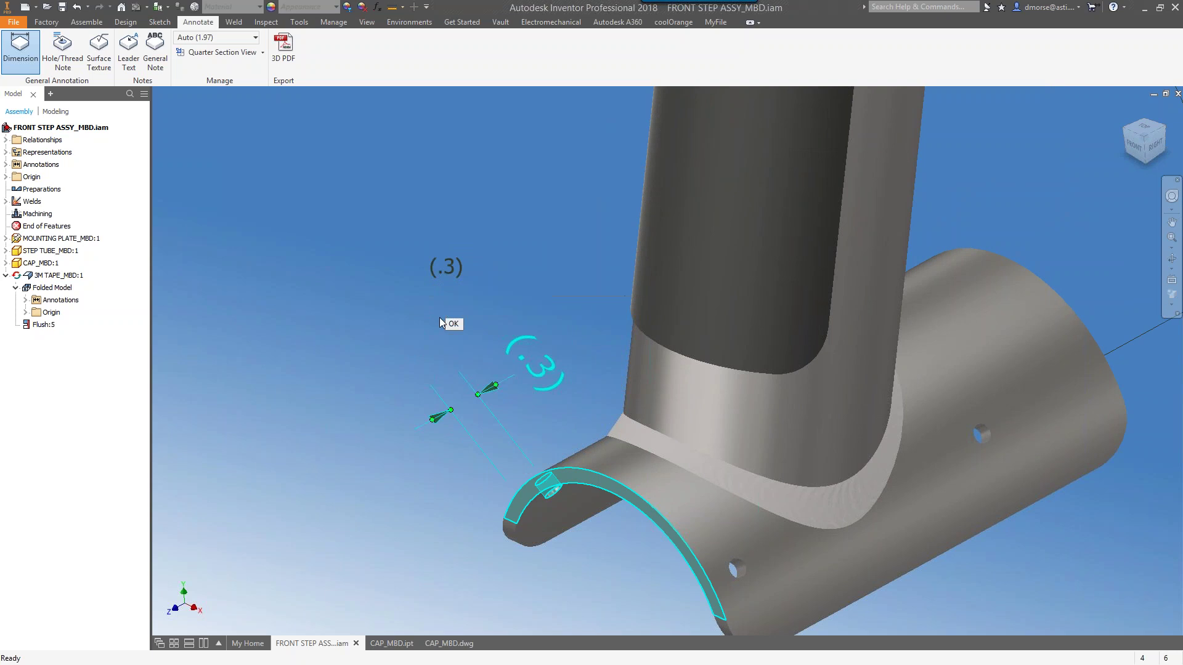
Toggle the text alignment of the reference dimension at the mounting plate's end hole
{"action": "left_click", "coordinate": [536, 370]}
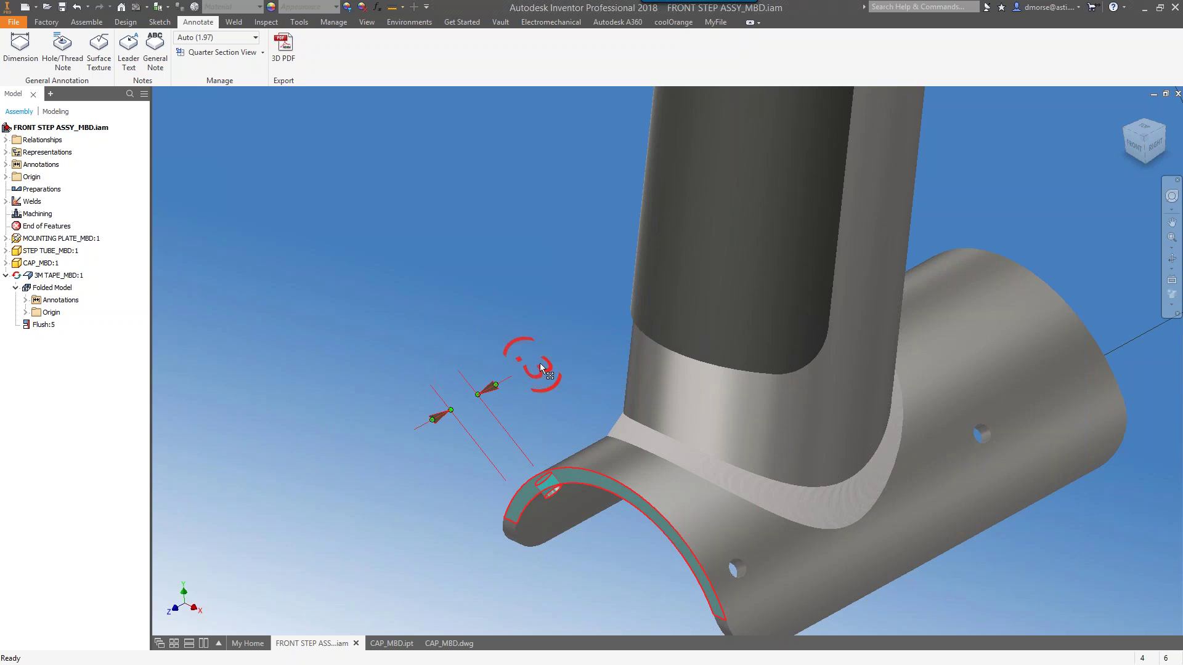
{"action": "left_click", "coordinate": [563, 298]}
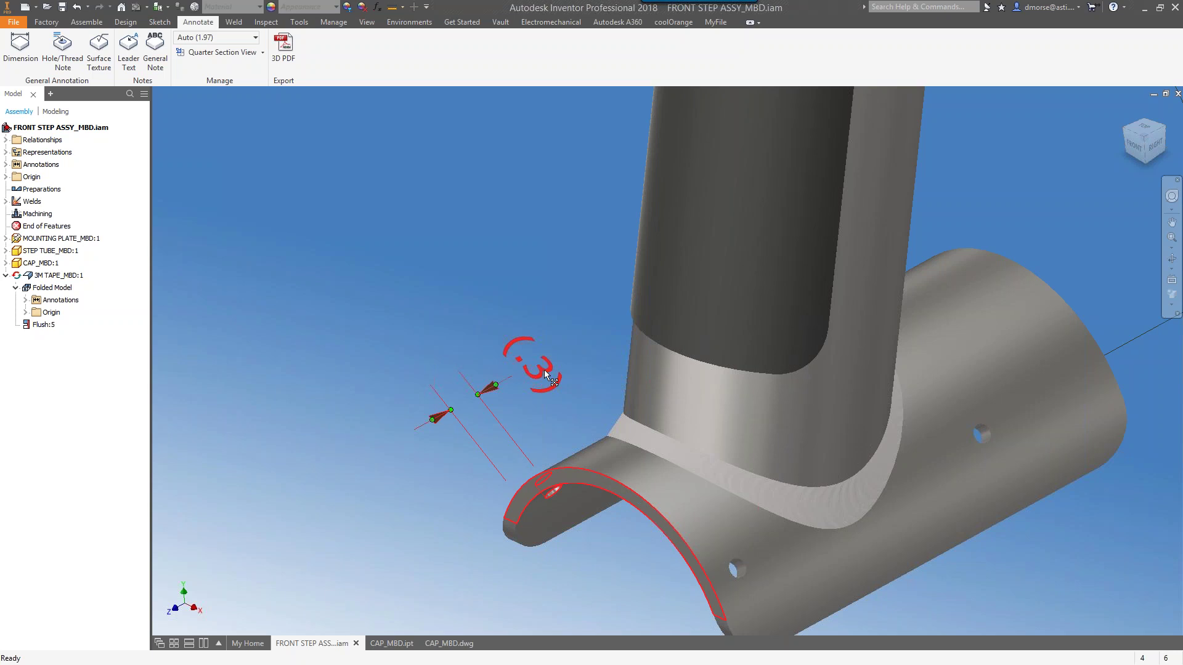
{"action": "right_click", "coordinate": [546, 372]}
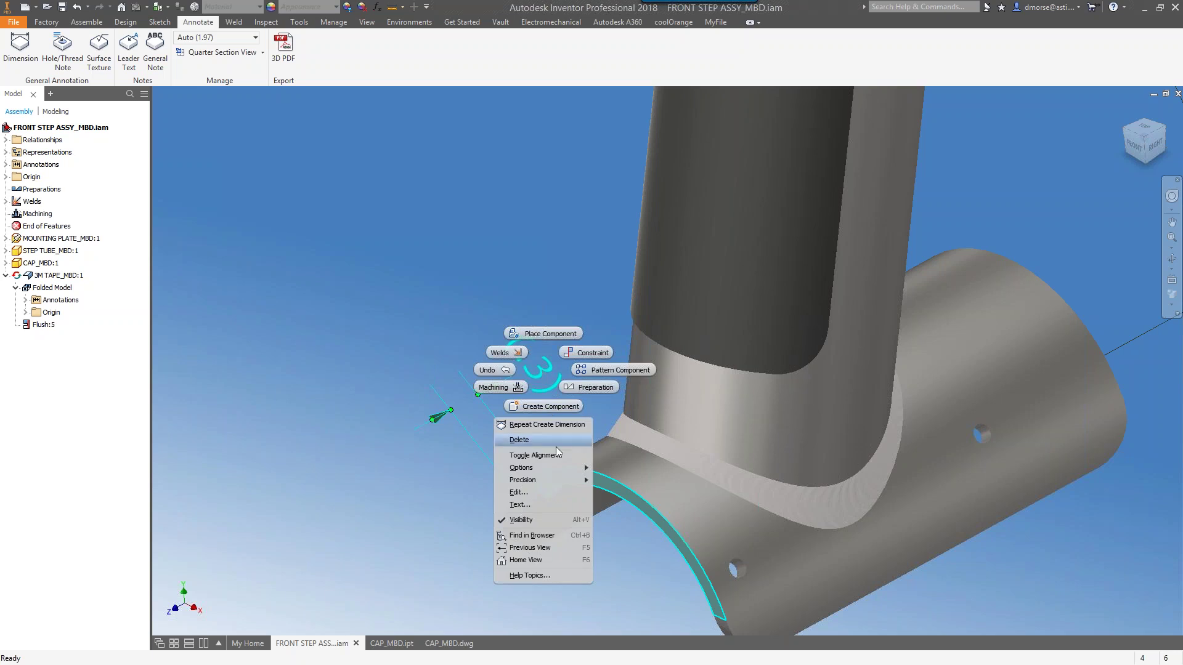
{"action": "left_click", "coordinate": [535, 456]}
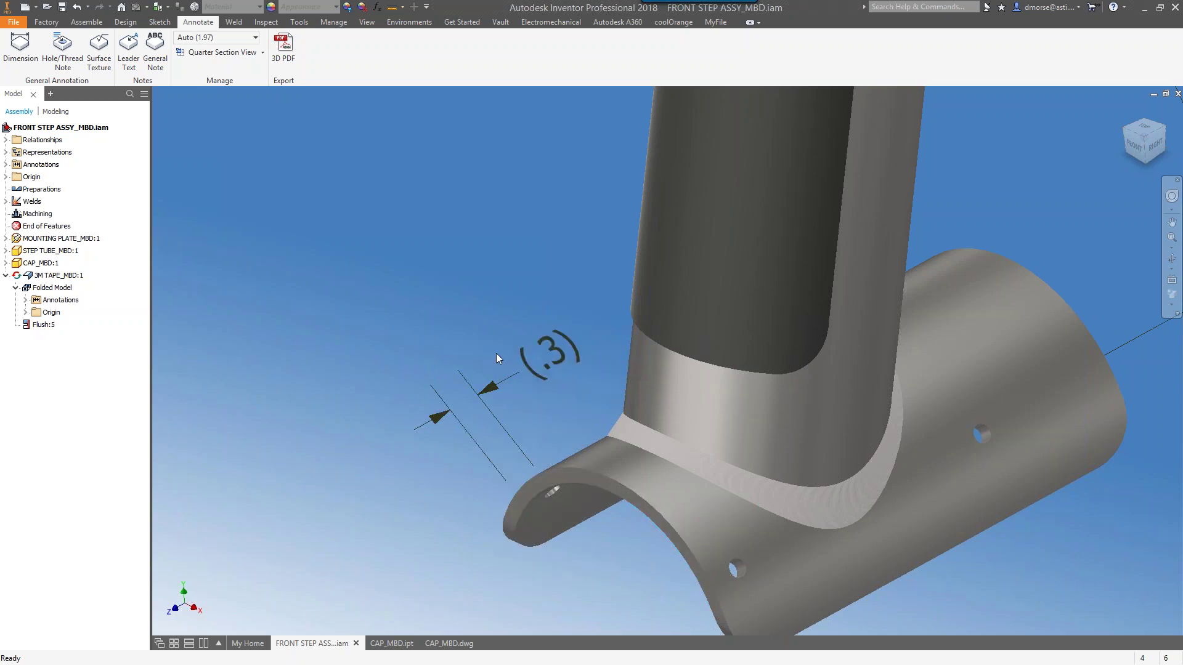
Try annotation scales of 2:1 and 5:1 on the whole assembly, and return the scale to Auto
{"action": "scroll", "coordinate": [523, 299], "scroll_direction": "down", "scroll_amount": 3}
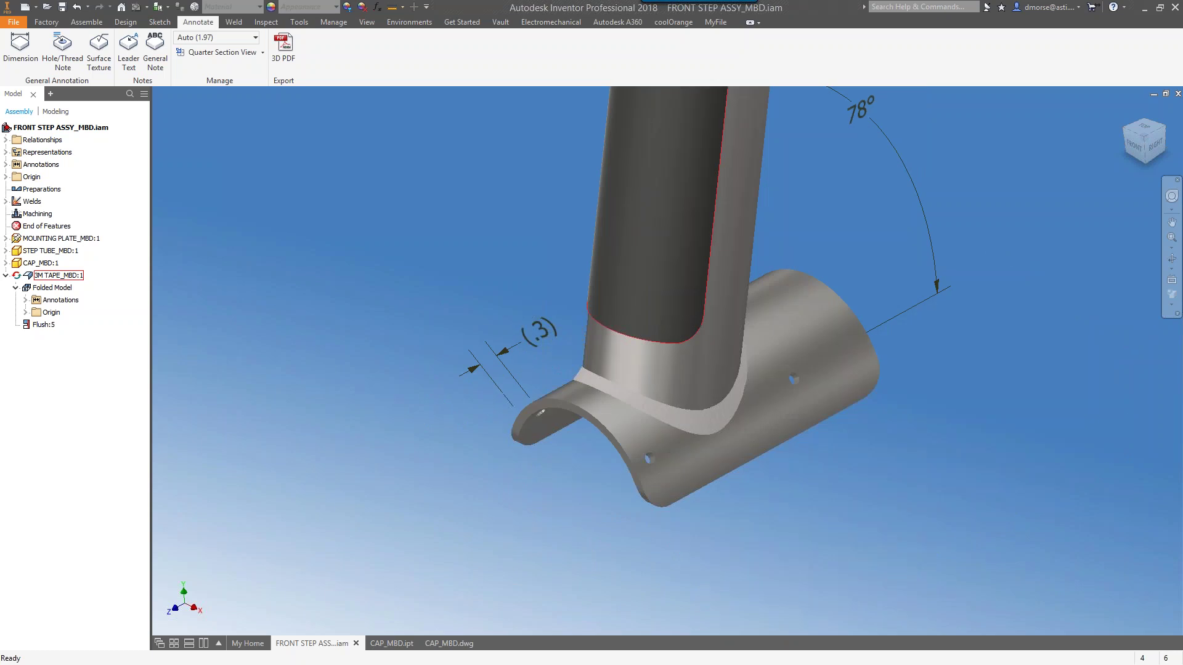
{"action": "left_click_drag", "start_coordinate": [1129, 115], "coordinate": [532, 297]}
{"action": "scroll", "coordinate": [773, 231], "scroll_direction": "down", "scroll_amount": 2}
{"action": "scroll", "coordinate": [532, 296], "scroll_direction": "down", "scroll_amount": 1}
{"action": "key", "text": "Escape"}
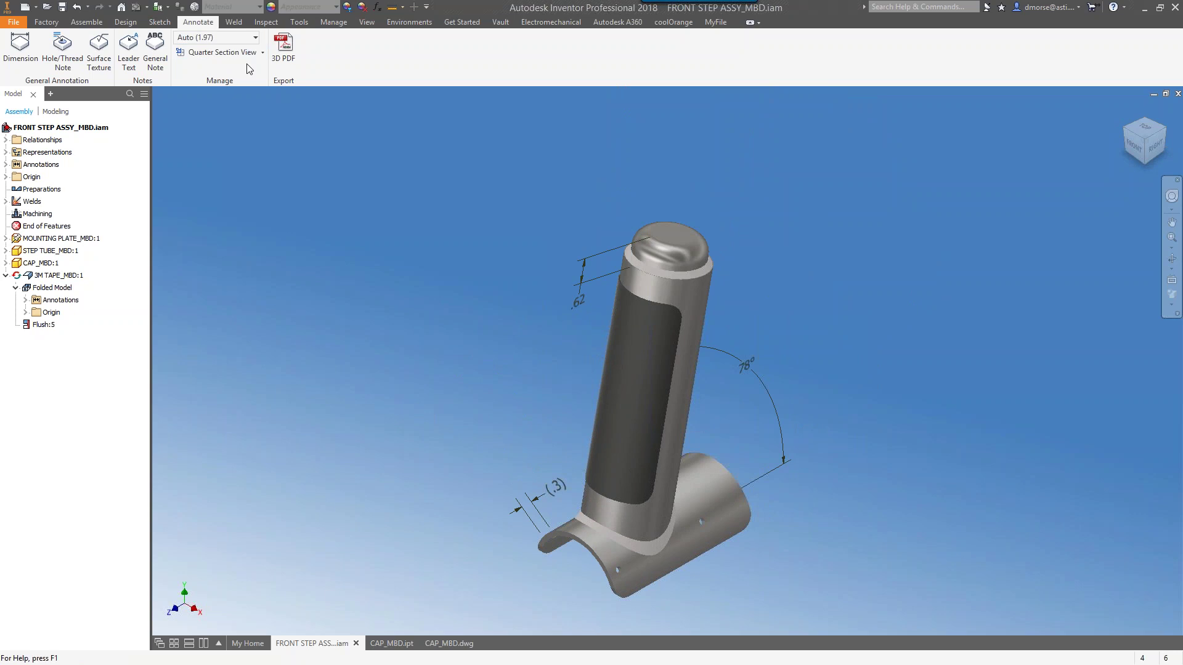
{"action": "left_click", "coordinate": [246, 39]}
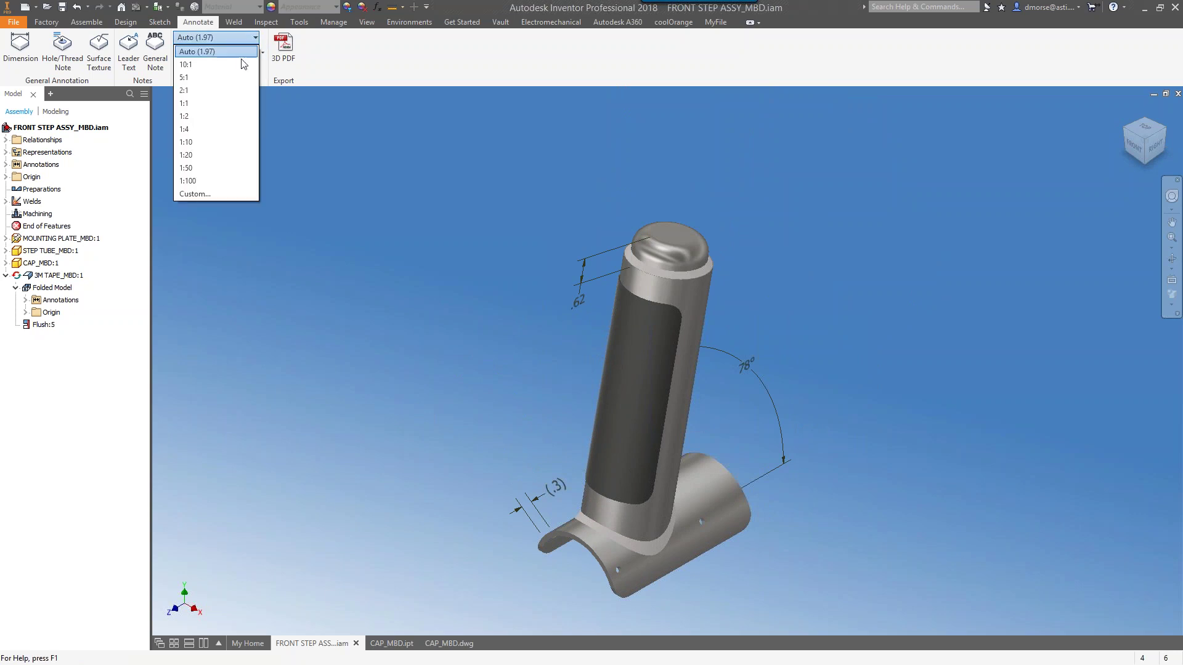
{"action": "left_click", "coordinate": [223, 92]}
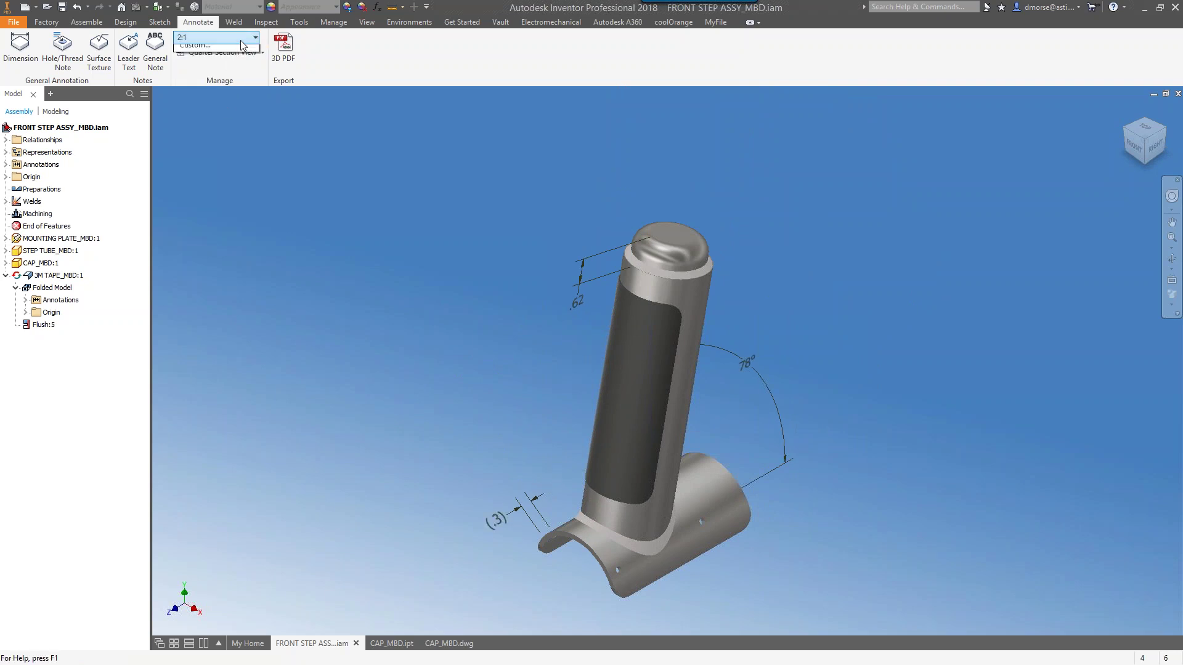
{"action": "left_click", "coordinate": [240, 40]}
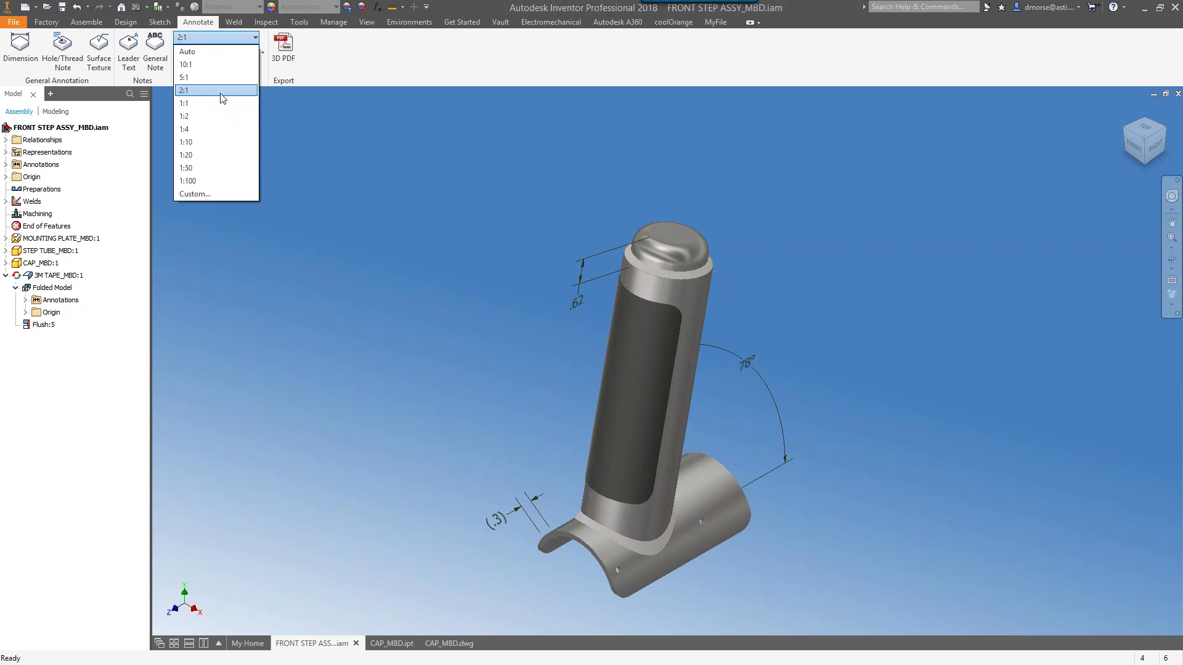
{"action": "left_click", "coordinate": [220, 81]}
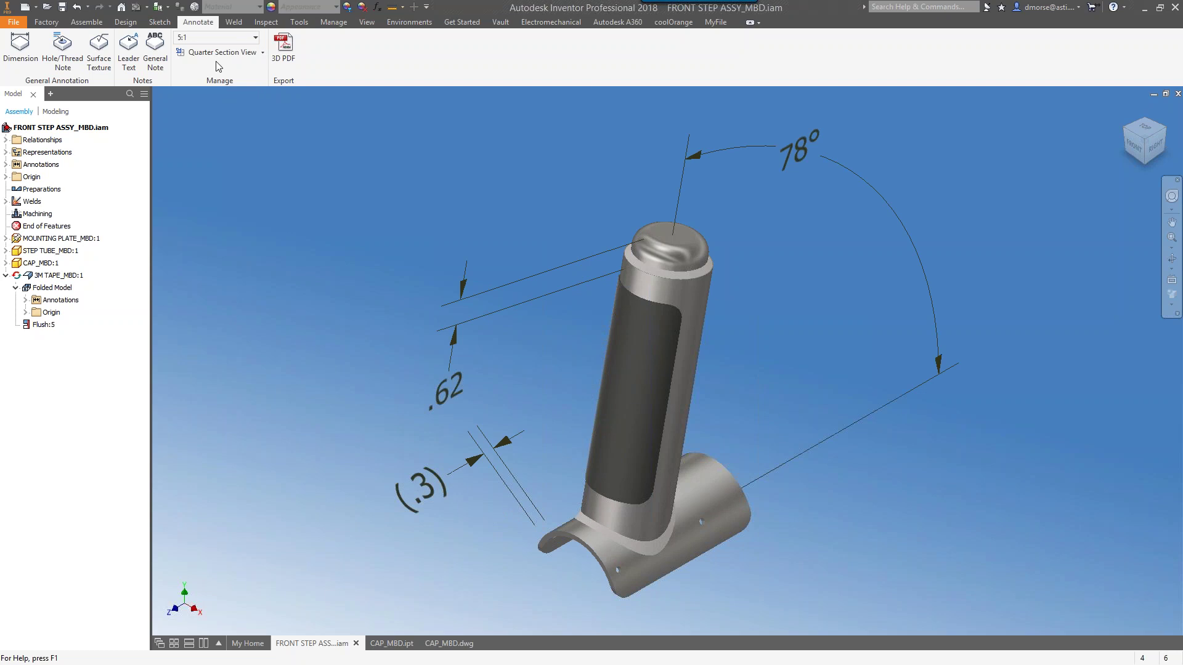
{"action": "left_click", "coordinate": [231, 38]}
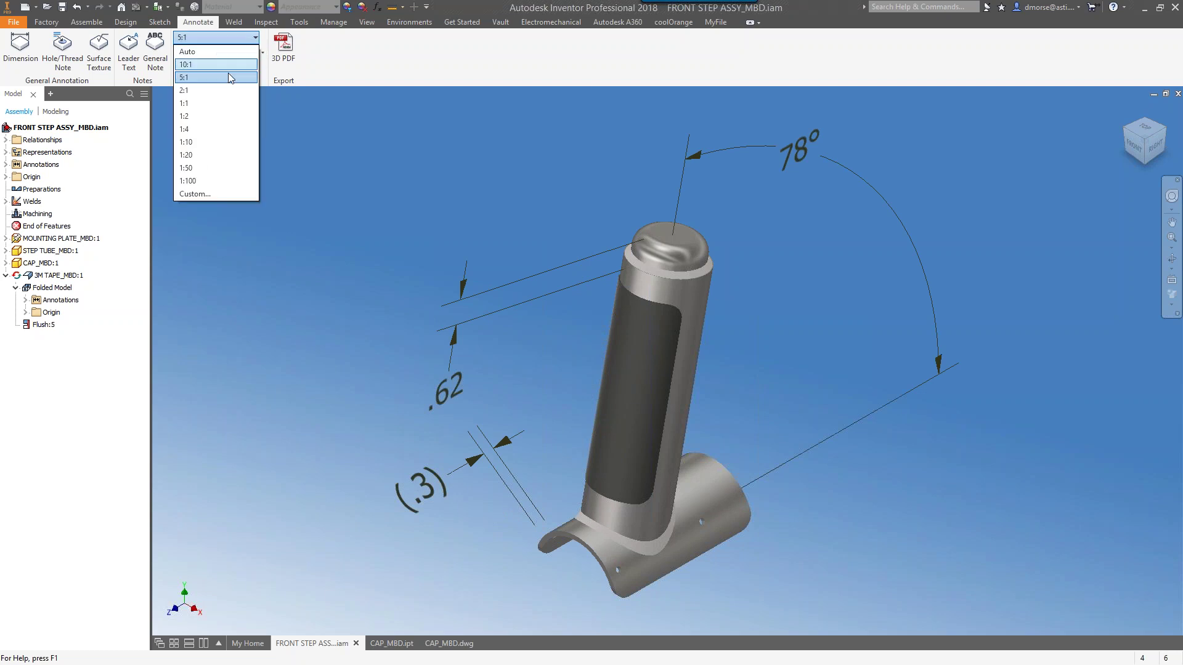
{"action": "left_click", "coordinate": [189, 52]}
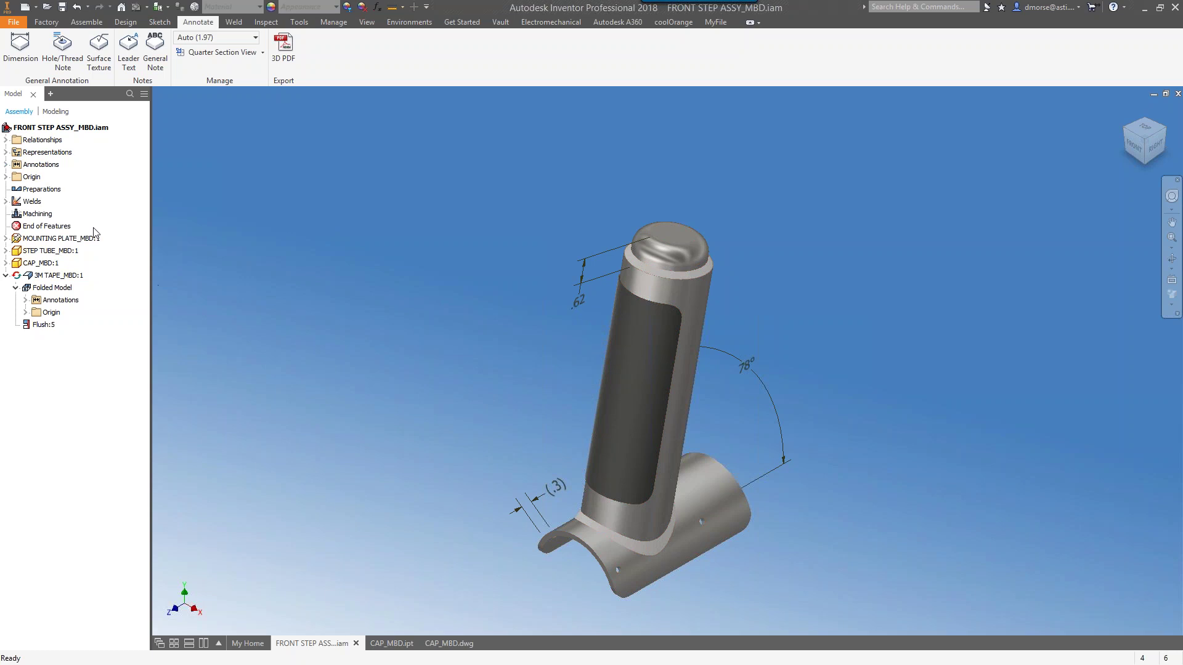
Expand the assembly's annotations and hide Linear Dimension 1 and Linear Dimension 2
{"action": "left_click", "coordinate": [6, 165]}
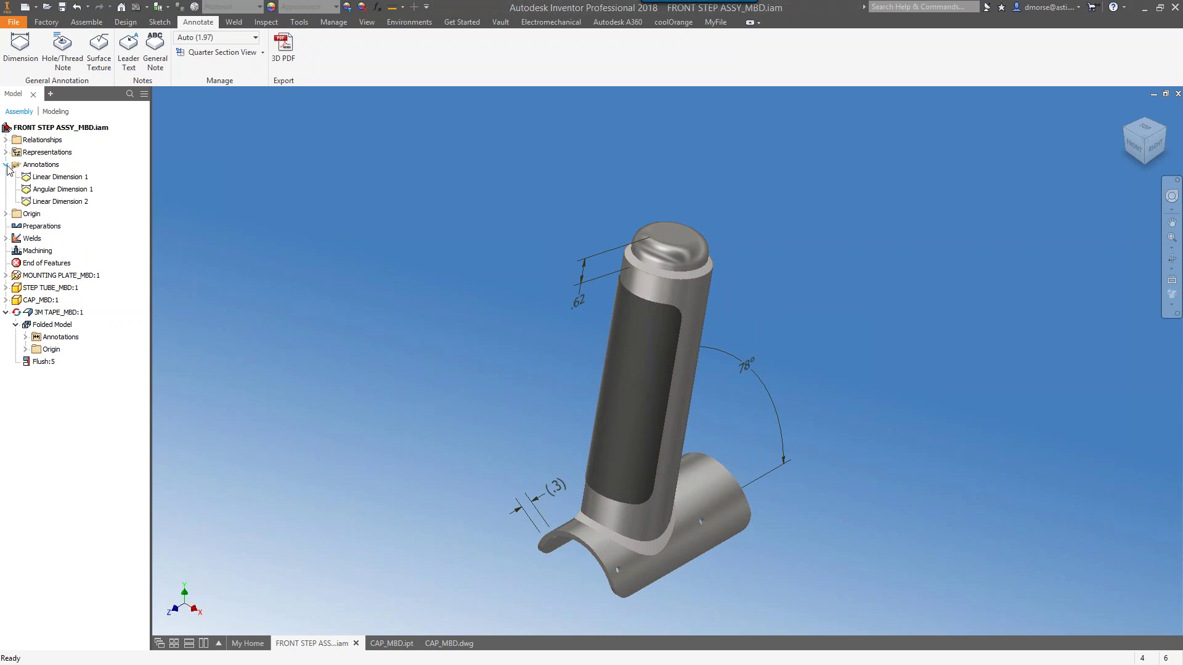
{"action": "right_click", "coordinate": [66, 180]}
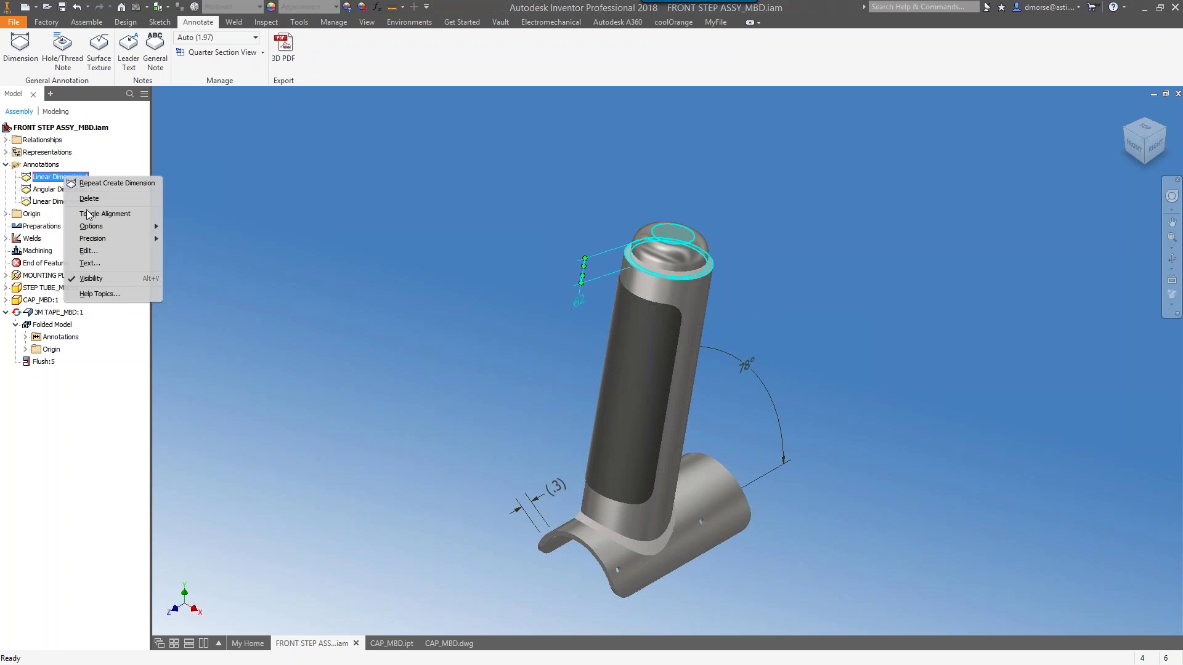
{"action": "left_click", "coordinate": [90, 279]}
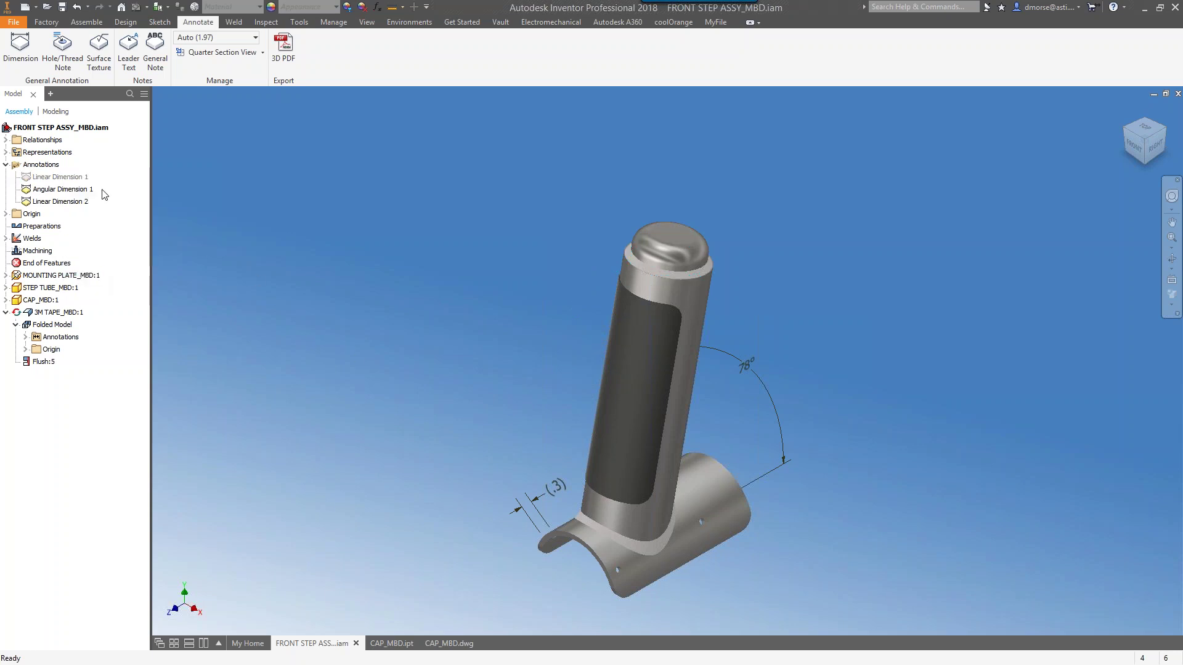
{"action": "right_click", "coordinate": [54, 202]}
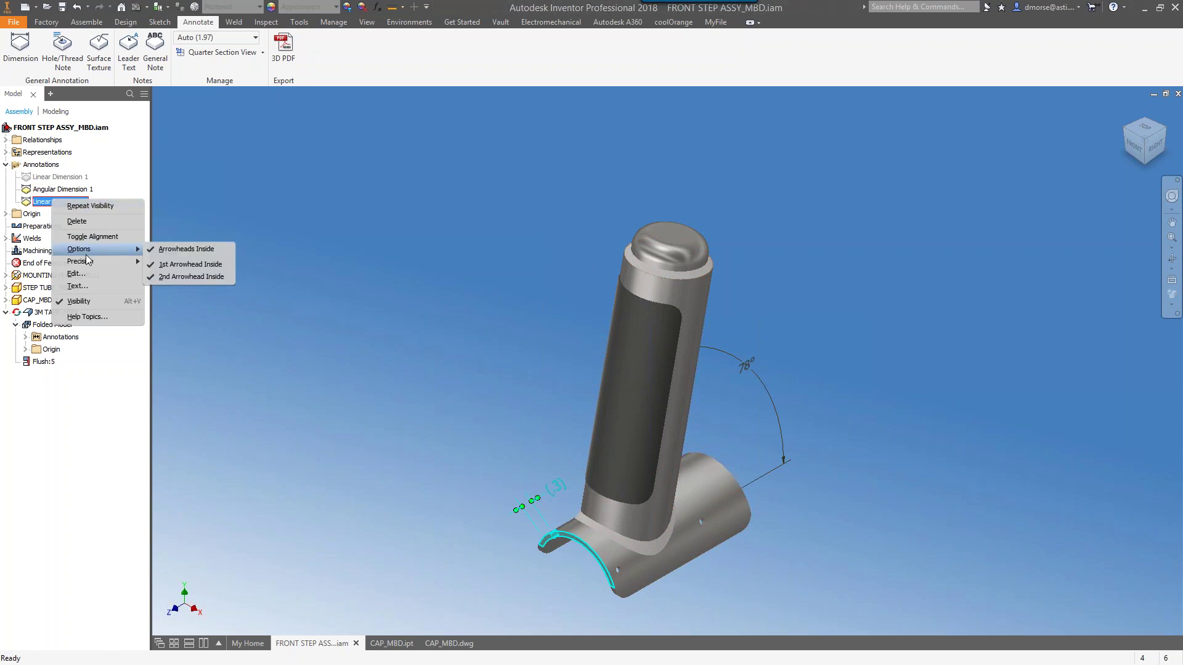
{"action": "left_click", "coordinate": [84, 295]}
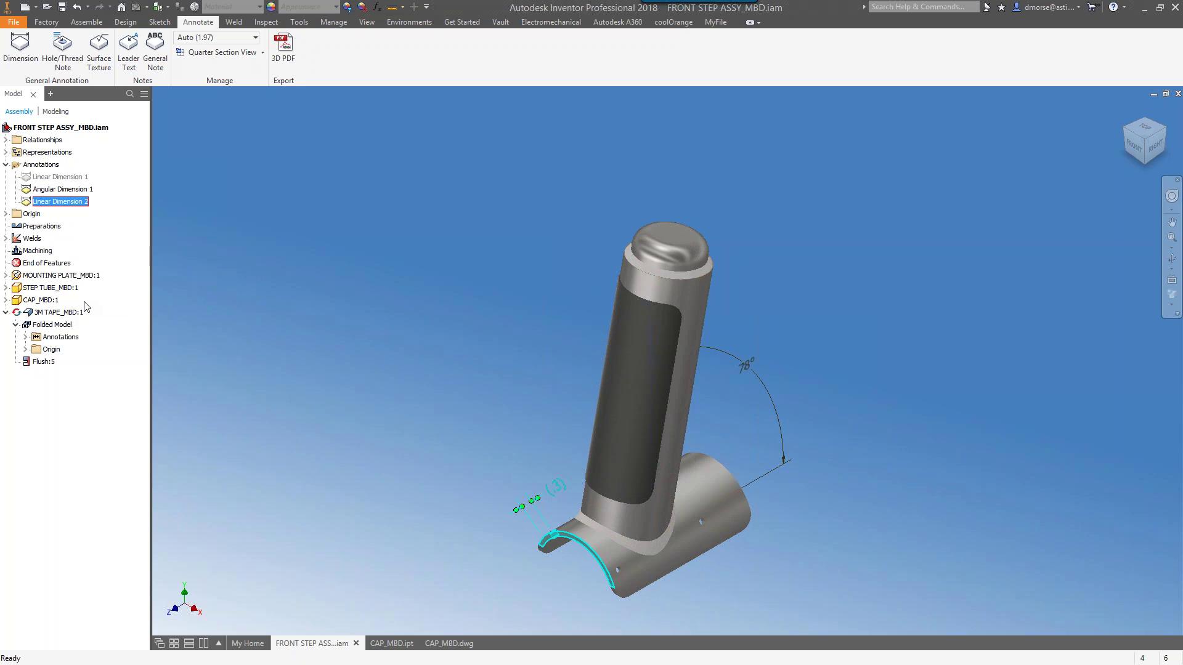
Turn the visibility of Linear Dimension 2 and Linear Dimension 1 back on
{"action": "right_click", "coordinate": [61, 203]}
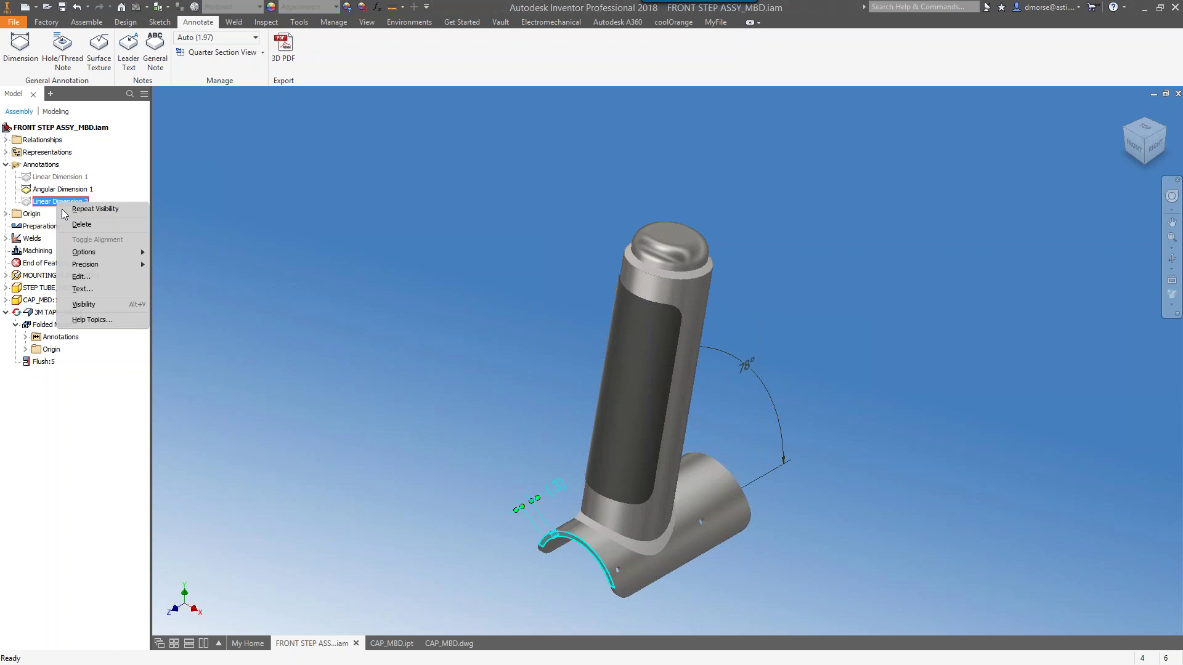
{"action": "left_click", "coordinate": [83, 304]}
{"action": "right_click", "coordinate": [61, 177]}
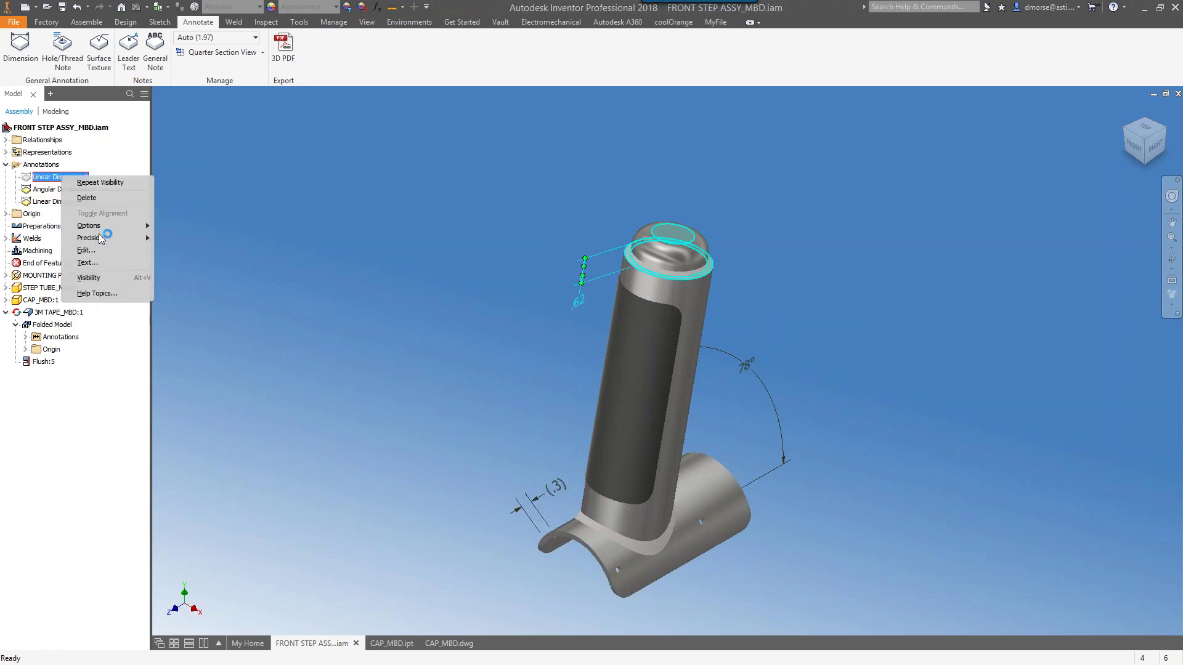
{"action": "left_click", "coordinate": [88, 277]}
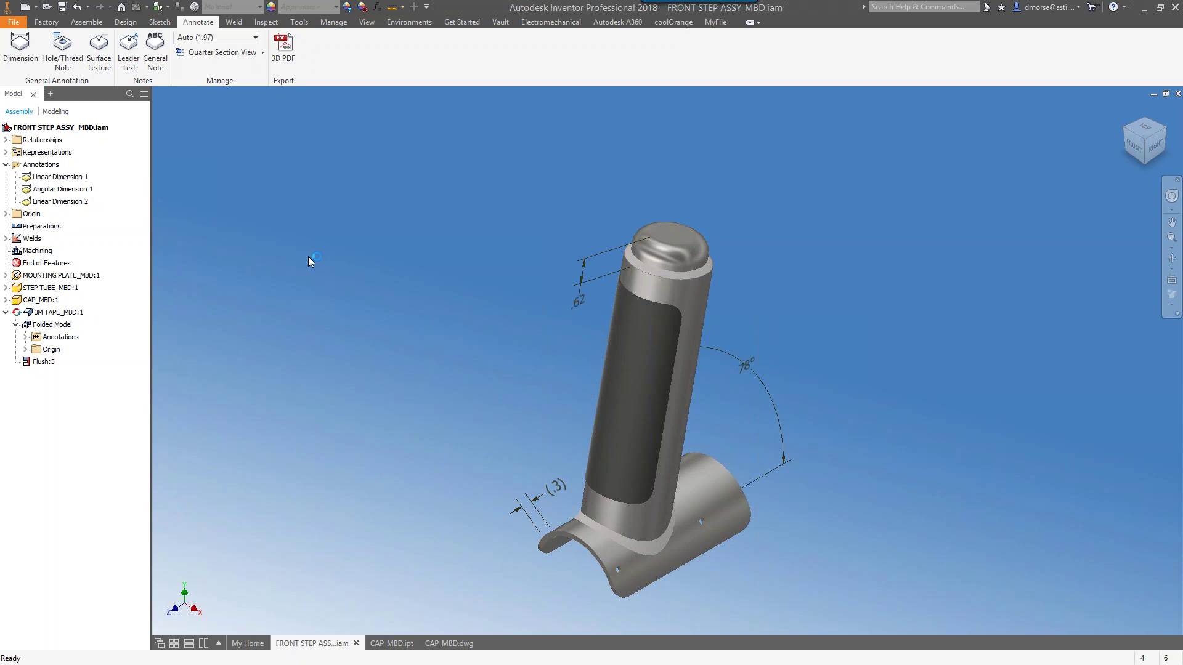
{"action": "left_click", "coordinate": [1171, 222]}
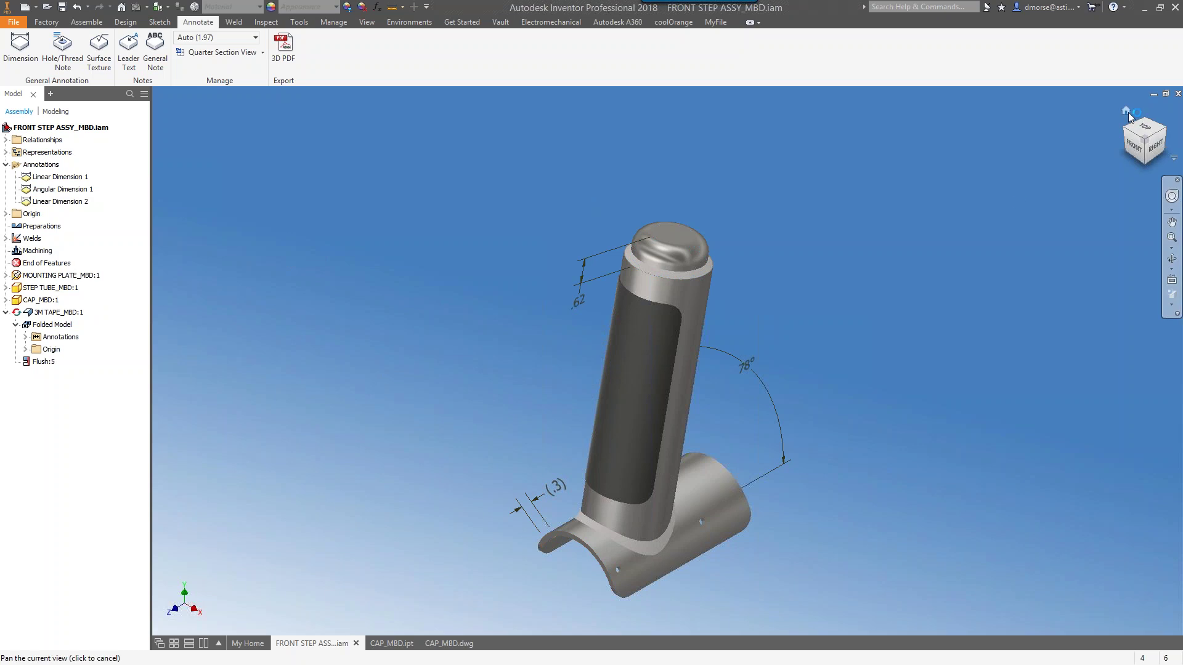
{"action": "key", "text": "Escape"}
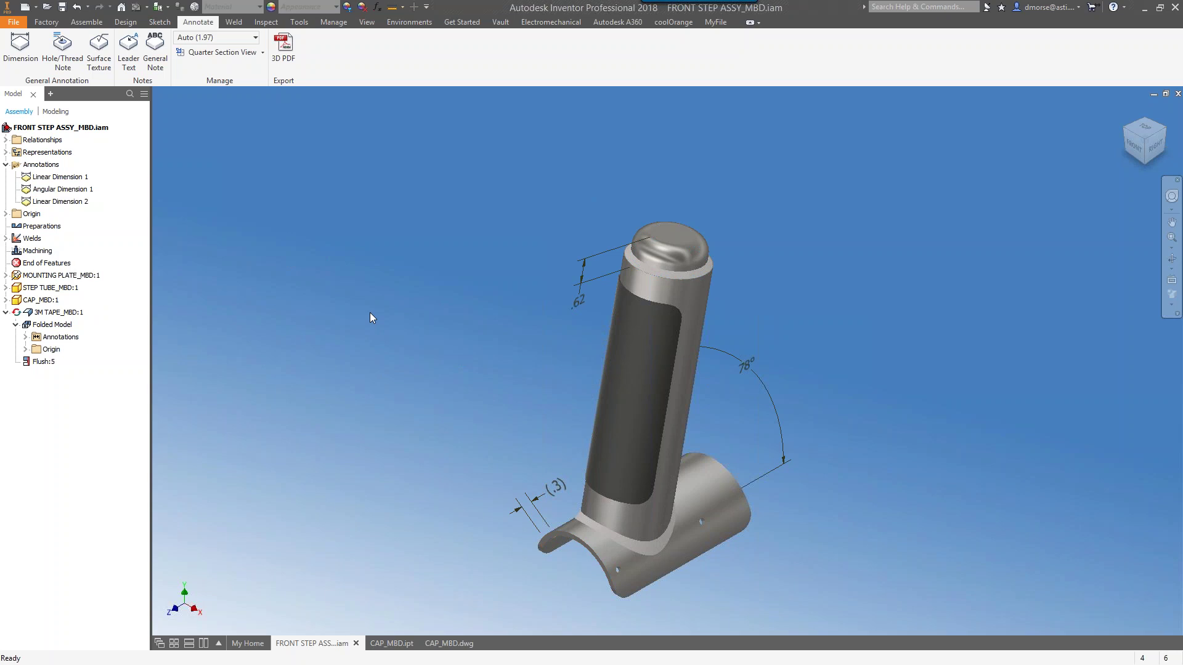